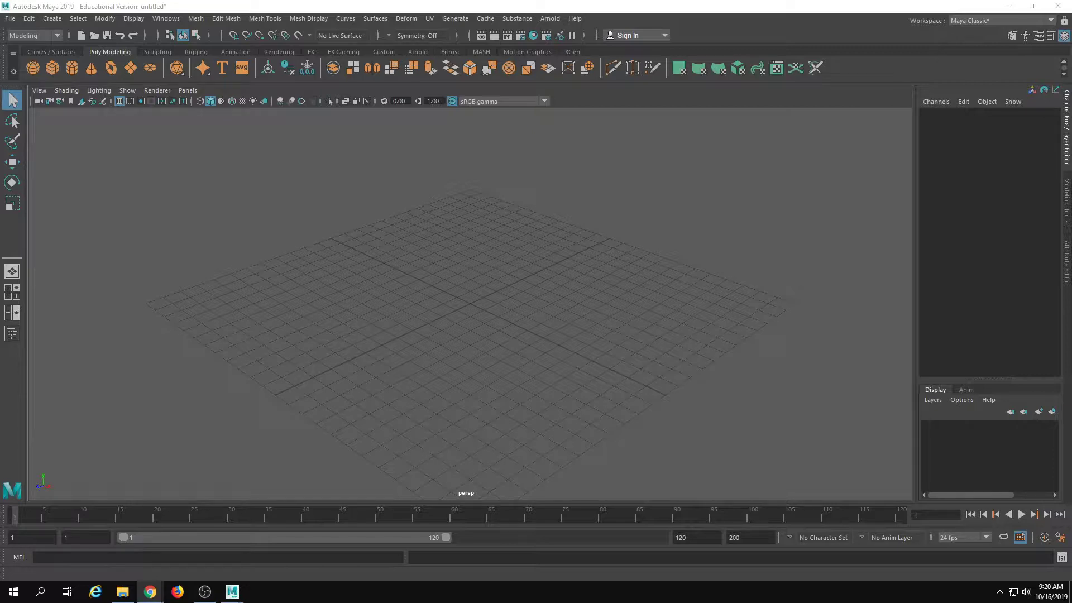
Create a polygon cube at the origin and delete all of its faces except the top one
alt+right_drag(337, 223, 407, 322)
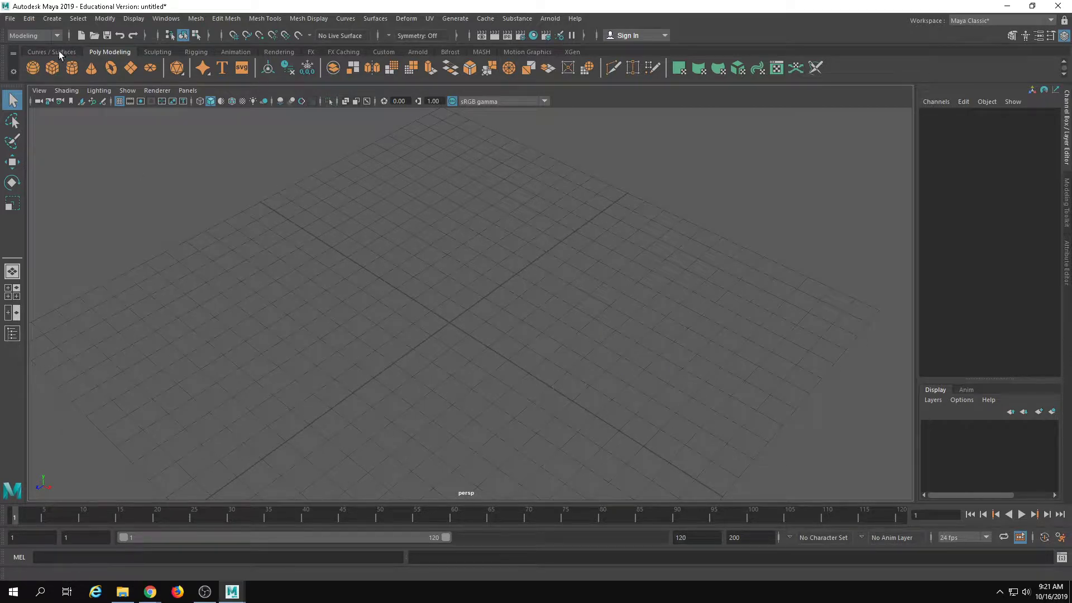
key(w)
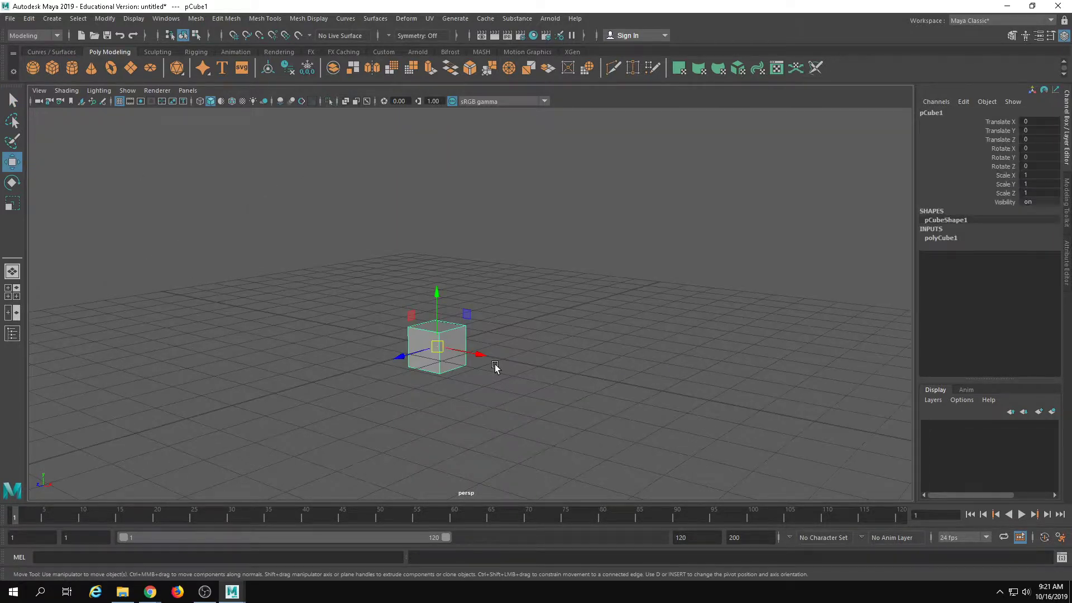
alt+drag(494, 364, 309, 337)
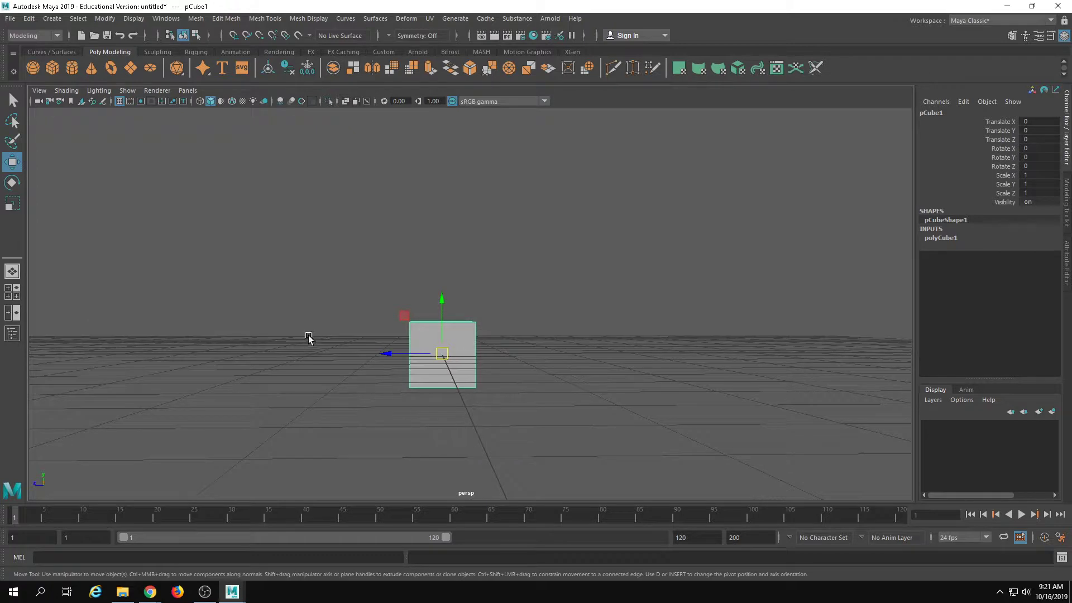
click(565, 426)
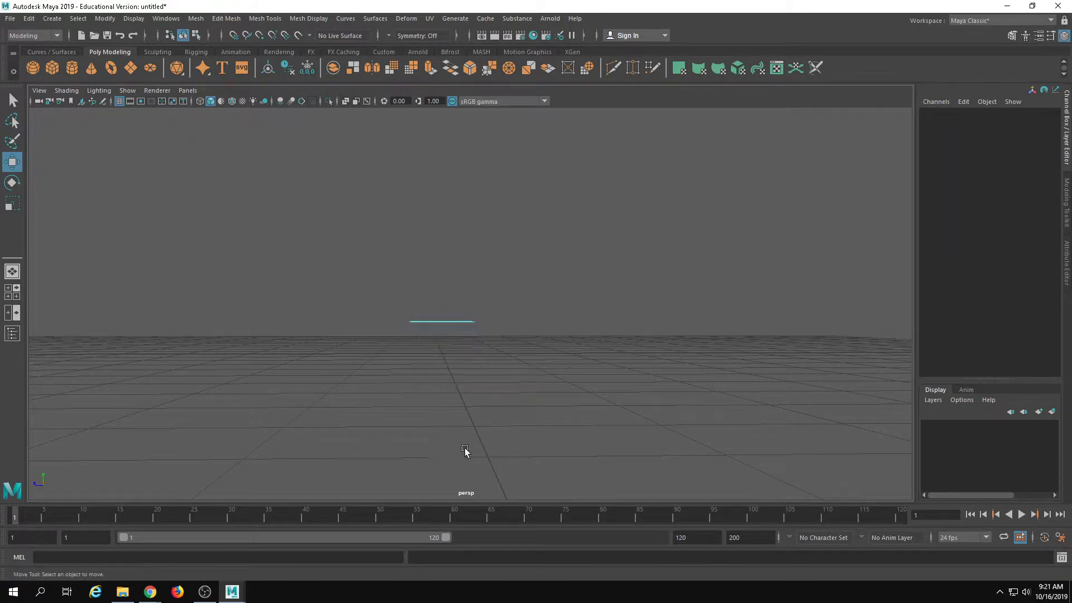
alt+drag(299, 292, 427, 400)
right_drag(385, 284, 409, 350)
click(409, 350)
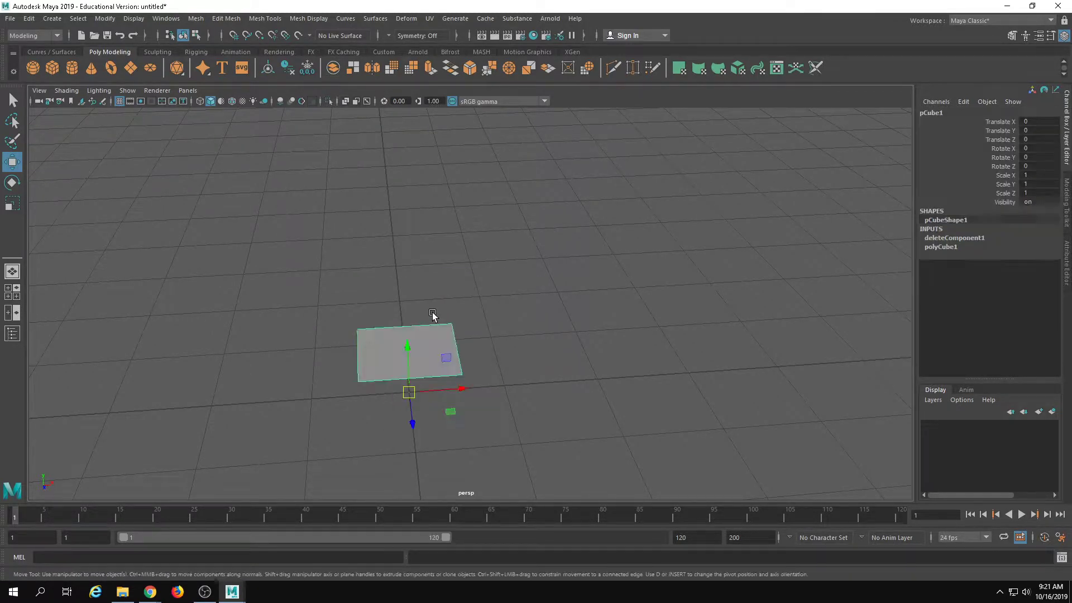
Cut the remaining top face with Multi-Cut along two lines in each direction to form a three-by-three layout
alt+drag(433, 312, 422, 375)
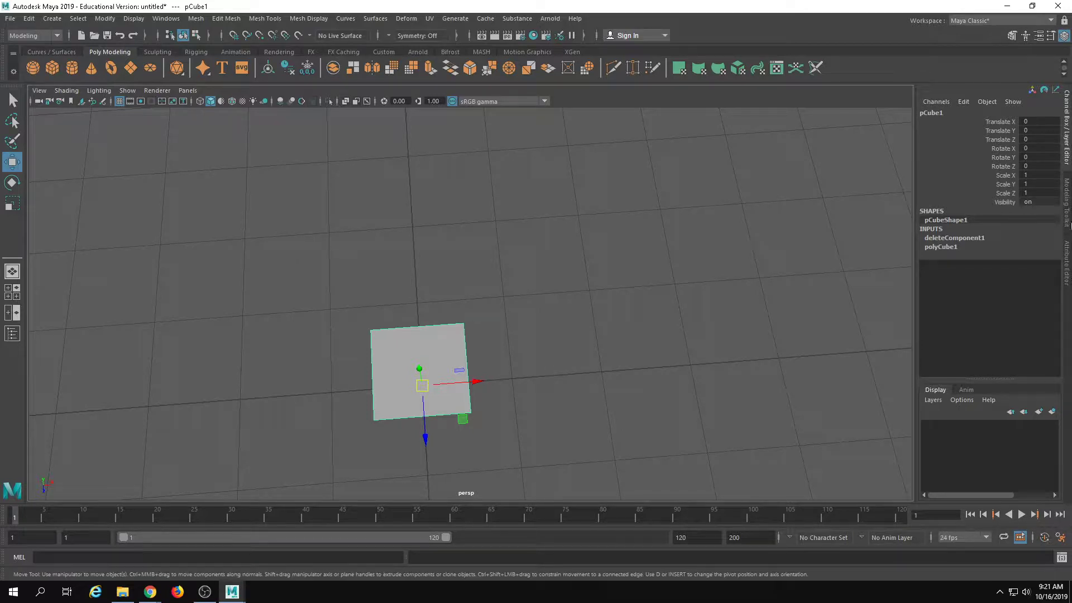
click(1012, 35)
click(953, 418)
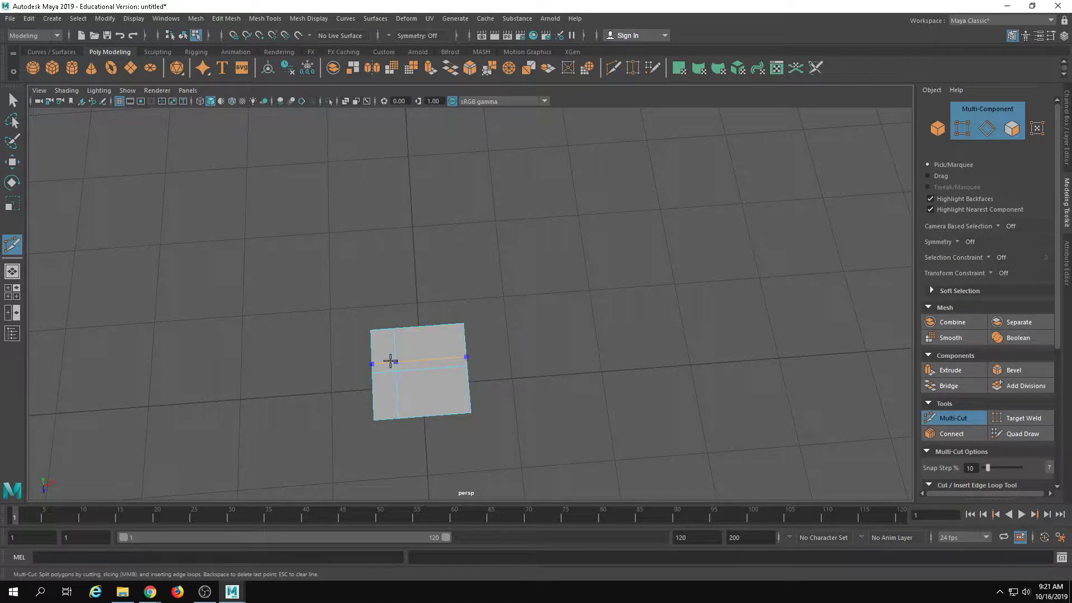
click(434, 324)
alt+middle_drag(433, 335, 462, 382)
key(w)
In the top view, move the eight vertices of the two middle horizontal rows so the rows sit centred on the X axis
click(190, 90)
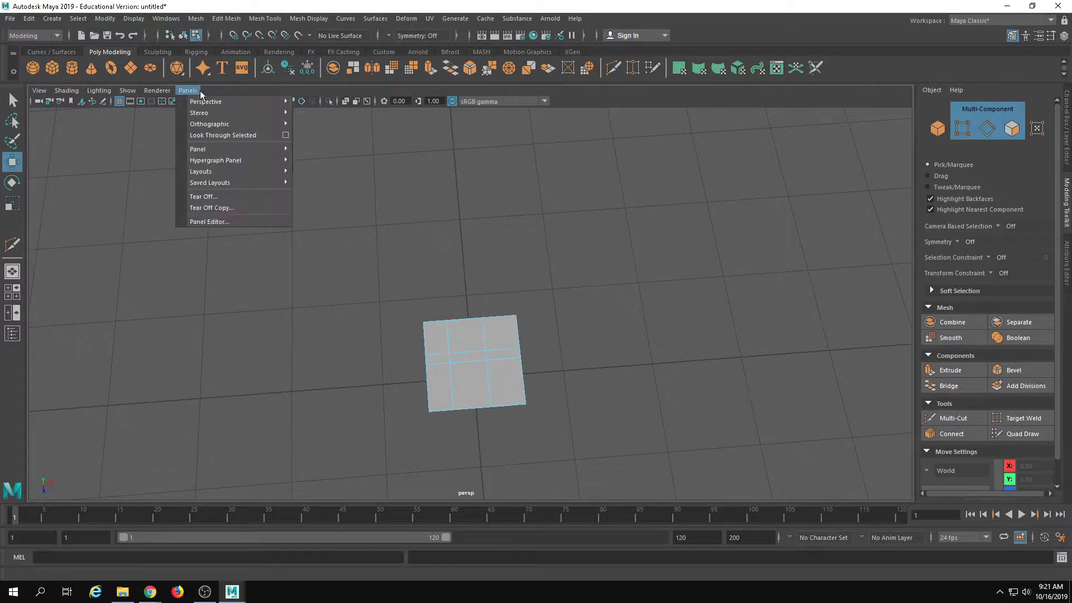
mouse_move(223, 122)
click(323, 134)
click(188, 90)
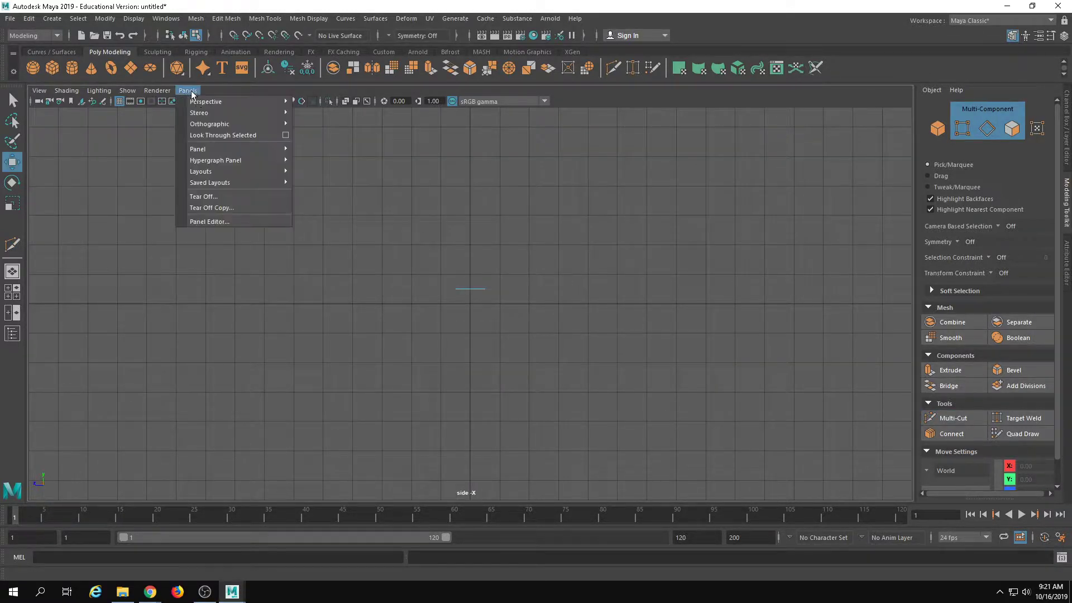
click(324, 146)
key(f)
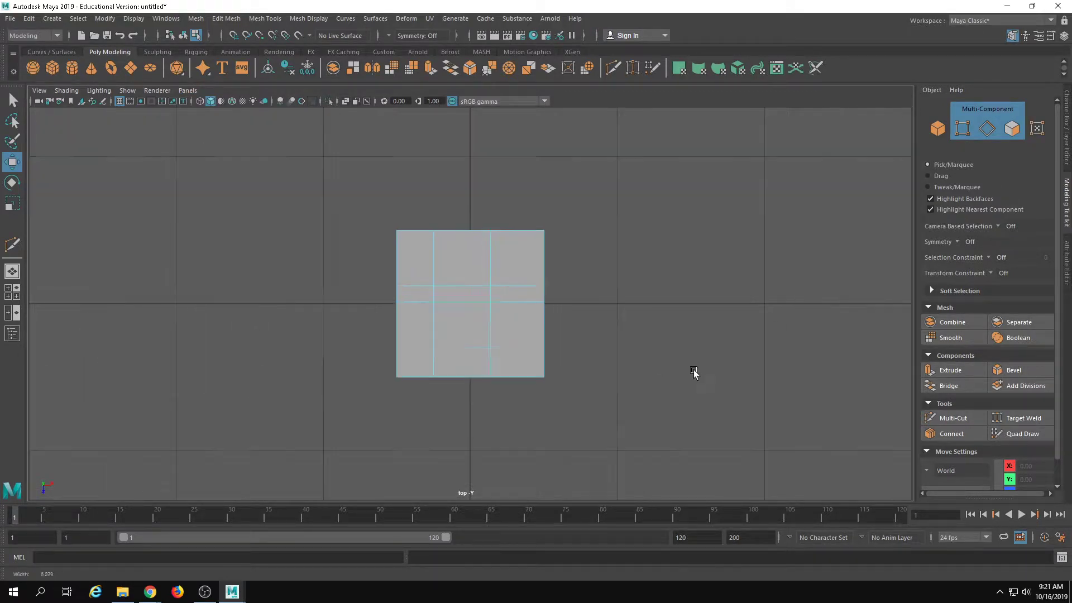
right_drag(478, 288, 415, 279)
drag(384, 269, 648, 353)
drag(469, 333, 471, 338)
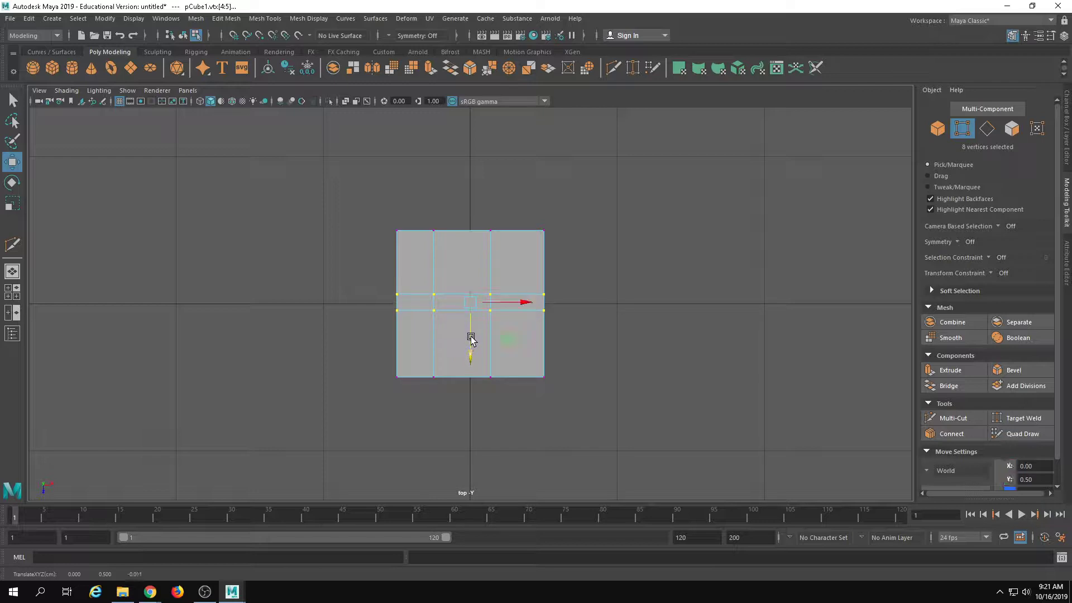
Scale the plane's two left corner vertices toward each other along Z to taper the left end
drag(384, 205, 412, 245)
shift+drag(382, 351, 420, 398)
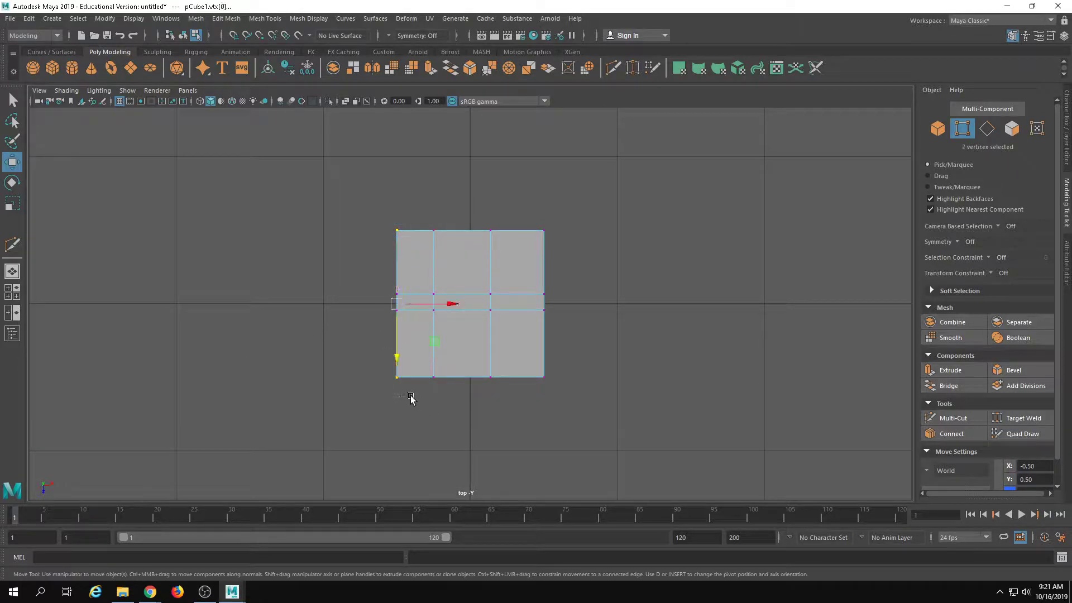
key(r)
drag(397, 355, 396, 340)
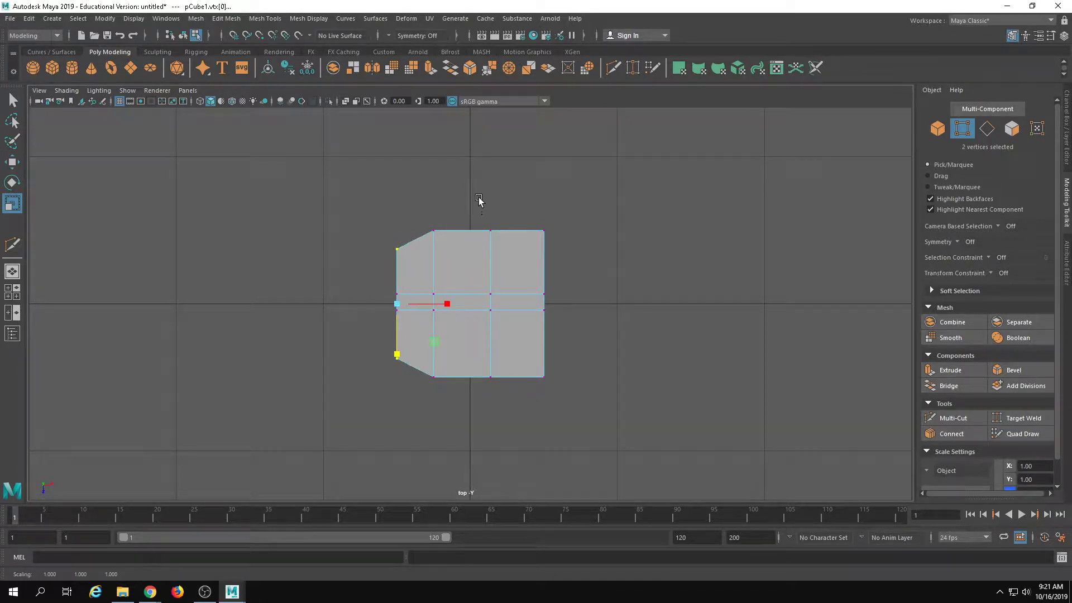
Scale the outer vertices of the right inner column to about 0.72 along Z, and scale the two right corner vertices closer together
drag(480, 198, 503, 244)
shift+drag(497, 429, 488, 342)
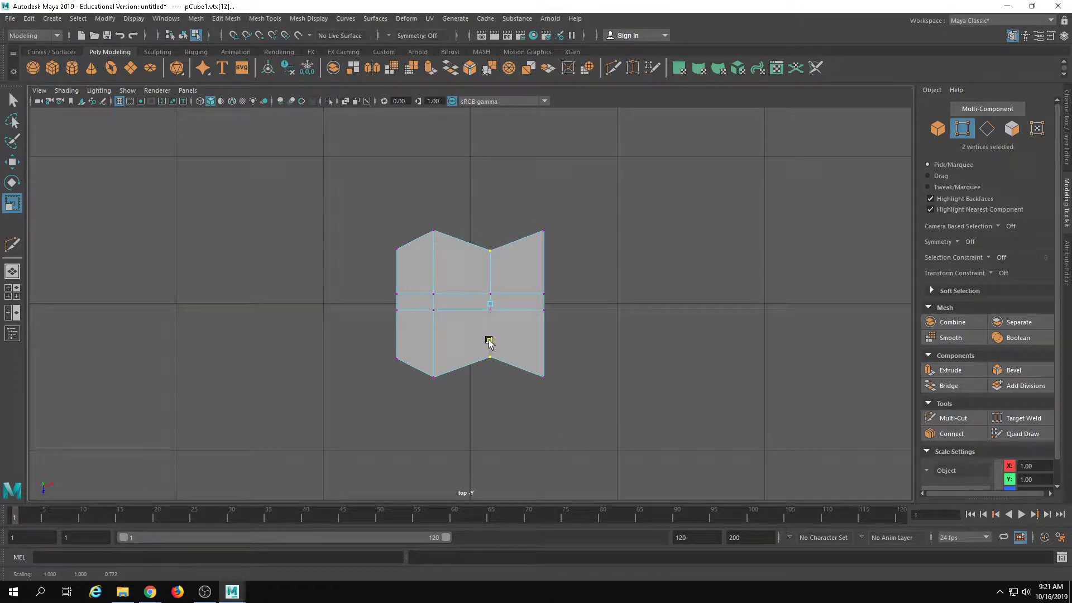
drag(558, 215, 533, 245)
shift+drag(521, 362, 582, 413)
drag(543, 354, 543, 339)
Move the right edge's two middle vertices outward to X 0.58, and shift the two right vertex columns inward to X 0.24
key(w)
drag(595, 302, 608, 304)
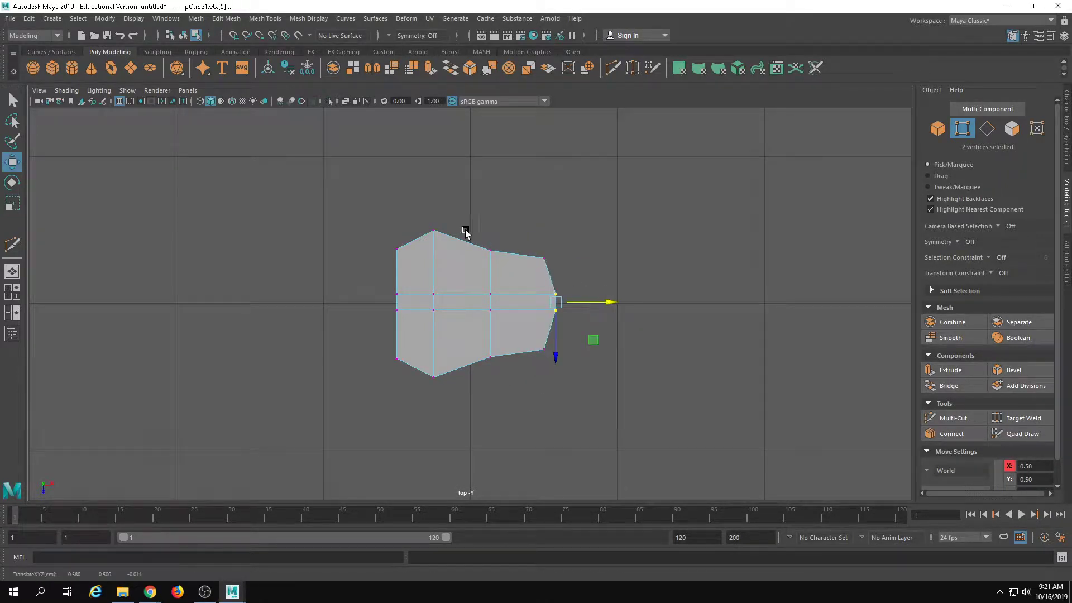
drag(463, 229, 663, 436)
drag(575, 304, 558, 305)
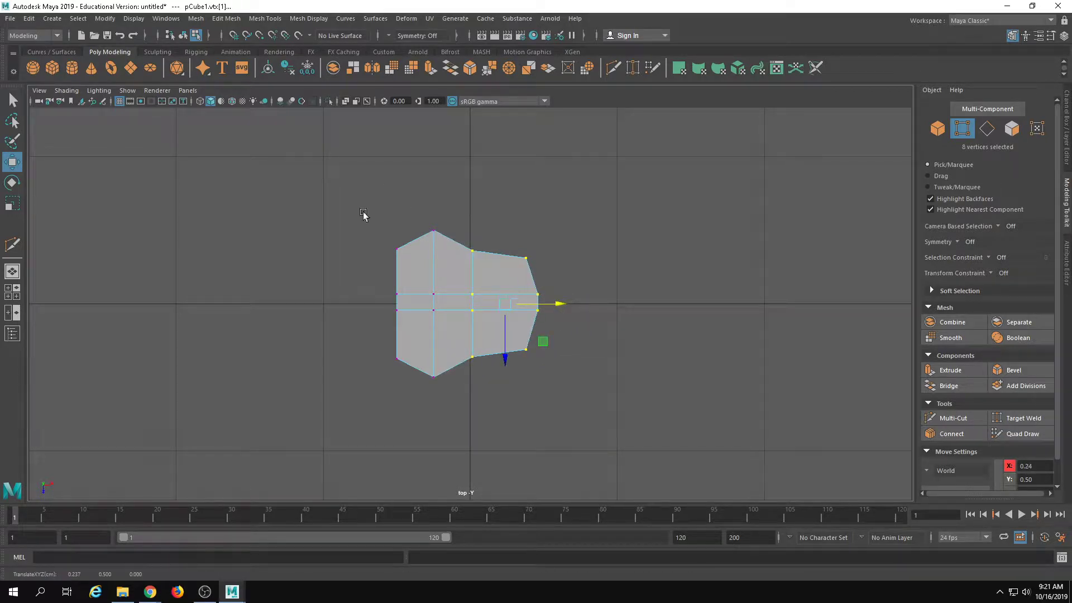
Return to object selection, preview the plane with smoothing, and restore the unsmoothed display
key(F8)
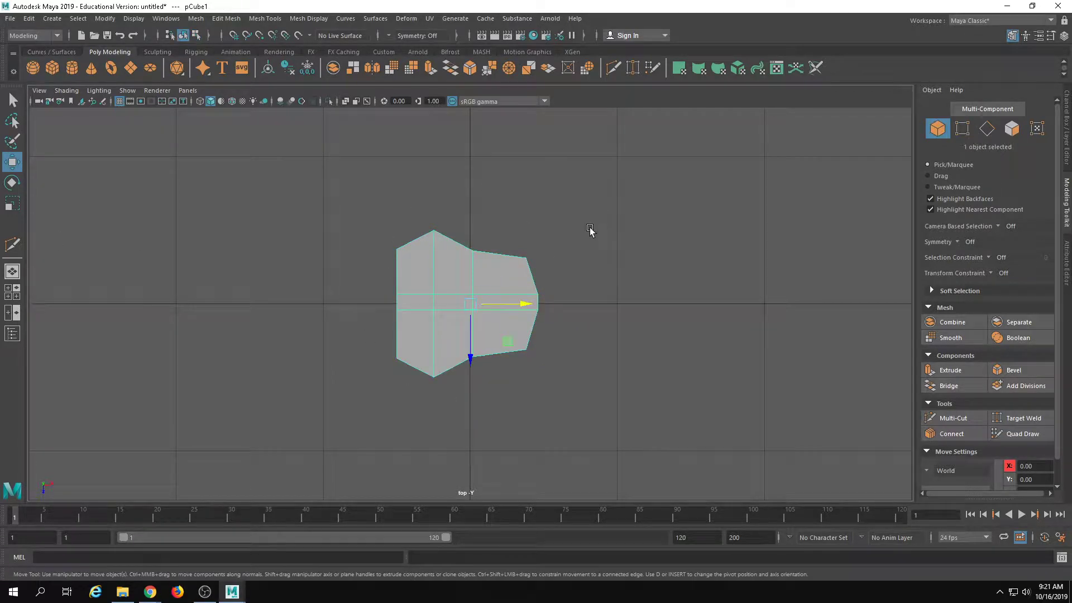
key(3)
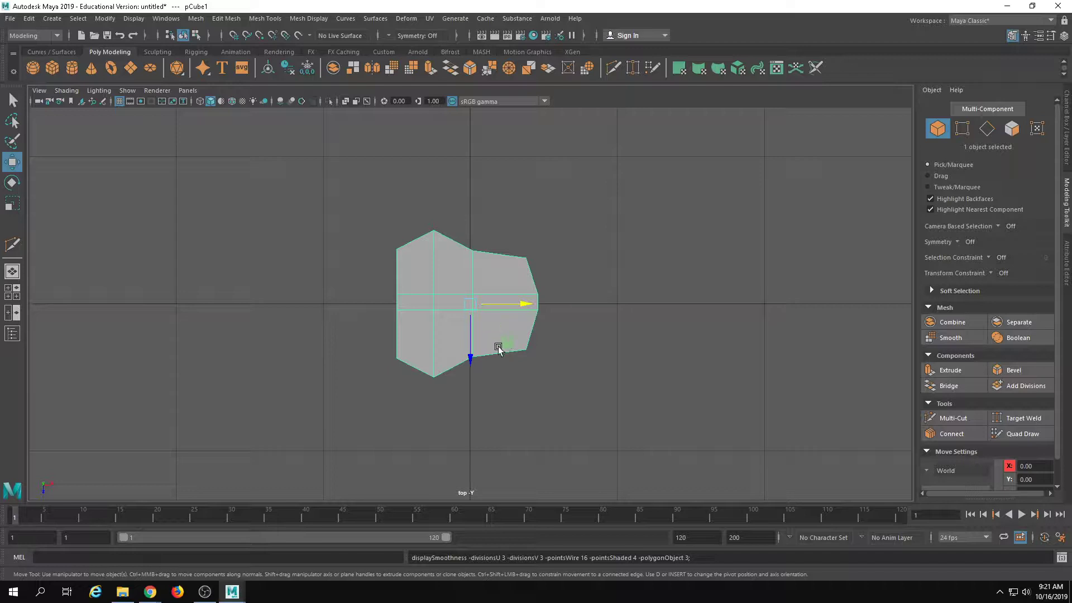
alt+middle_drag(514, 294, 586, 299)
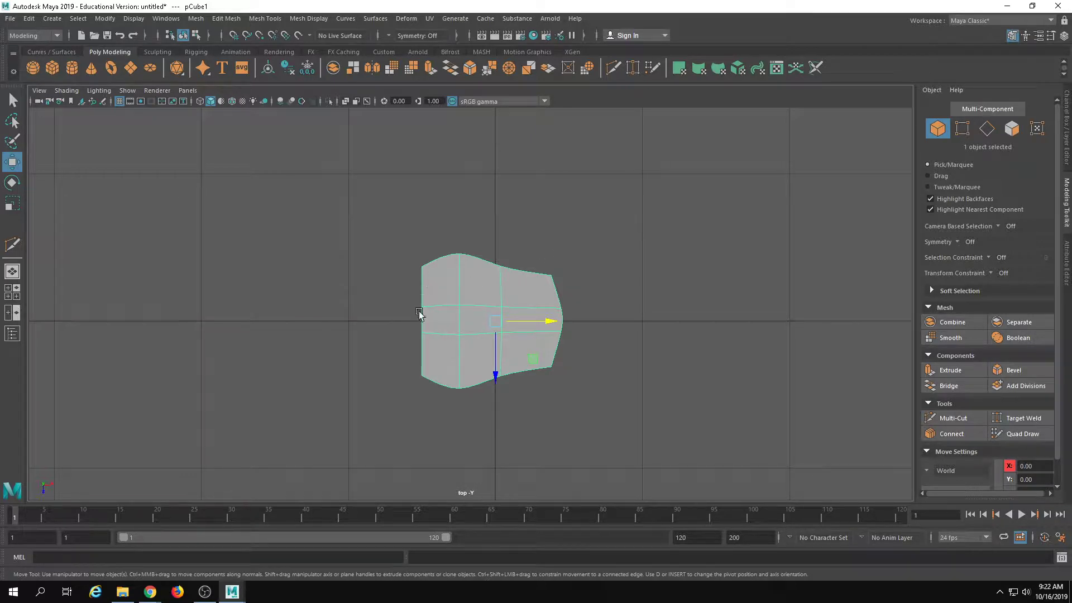
key(1)
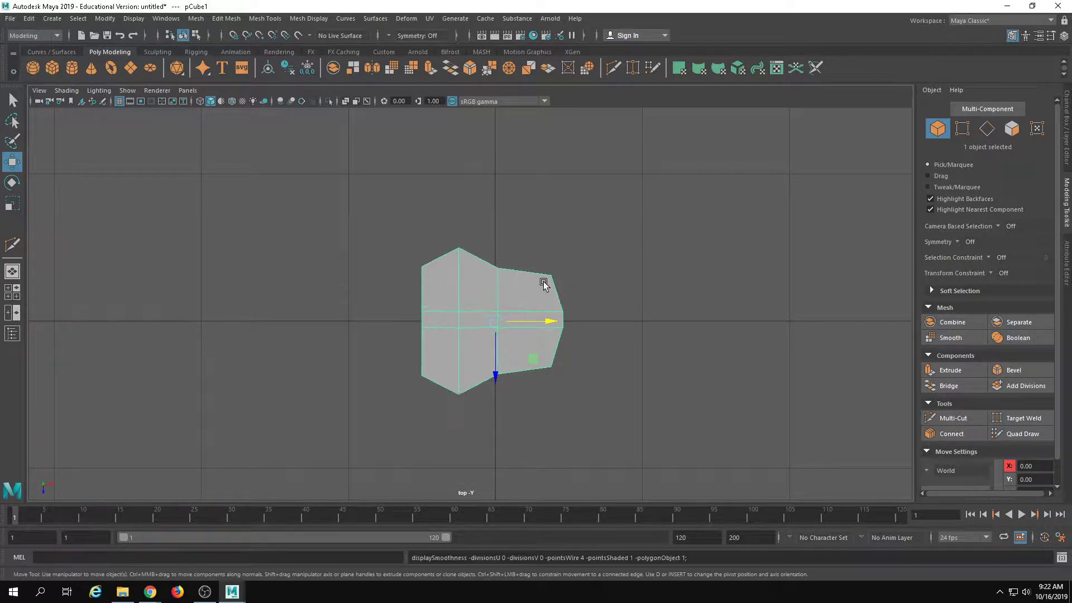
Pull the left edge's two middle vertices outward and scale the two right corner vertices closer together along Z
scroll(506, 344, up, 1)
right_drag(505, 343, 388, 306)
drag(388, 306, 459, 318)
drag(518, 239, 578, 290)
shift+drag(549, 351, 582, 378)
key(r)
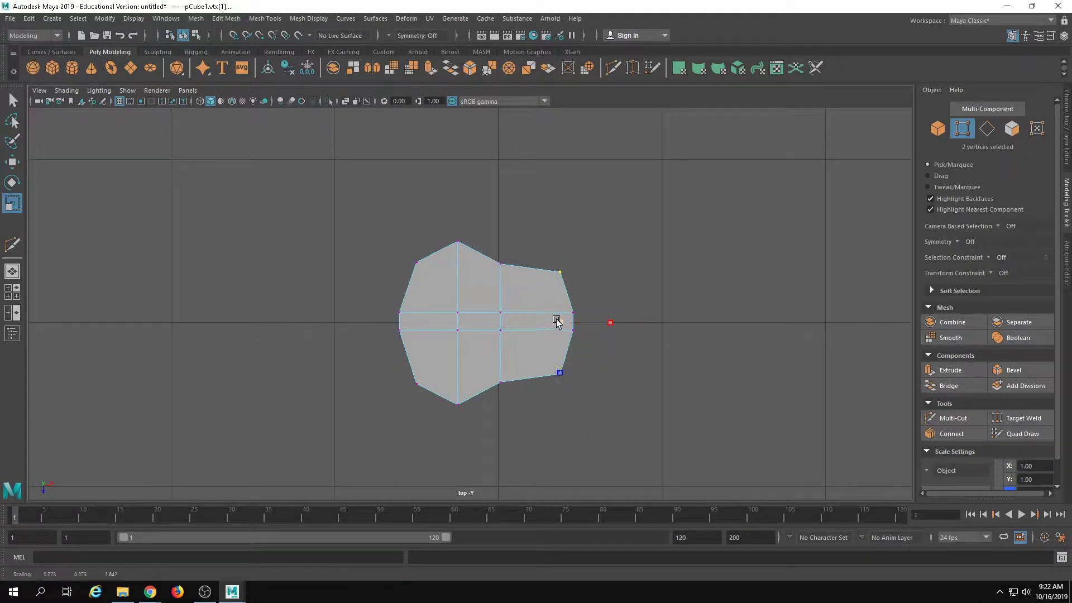
drag(555, 318, 550, 317)
Check the rounded outline in smooth preview as an object and switch back to the unsmoothed mesh
key(F8)
key(3)
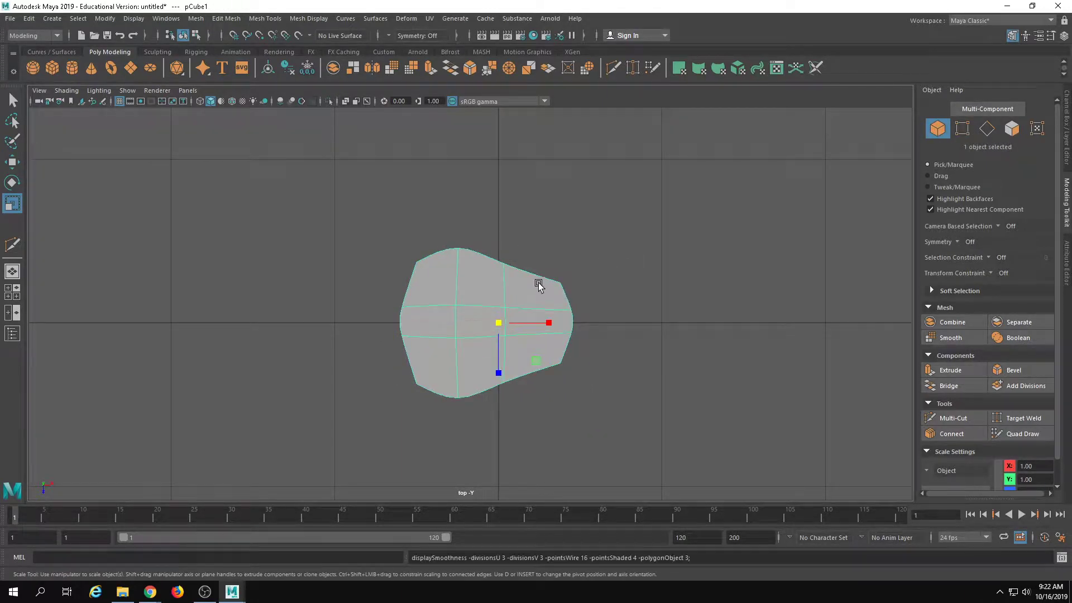
click(611, 278)
click(524, 323)
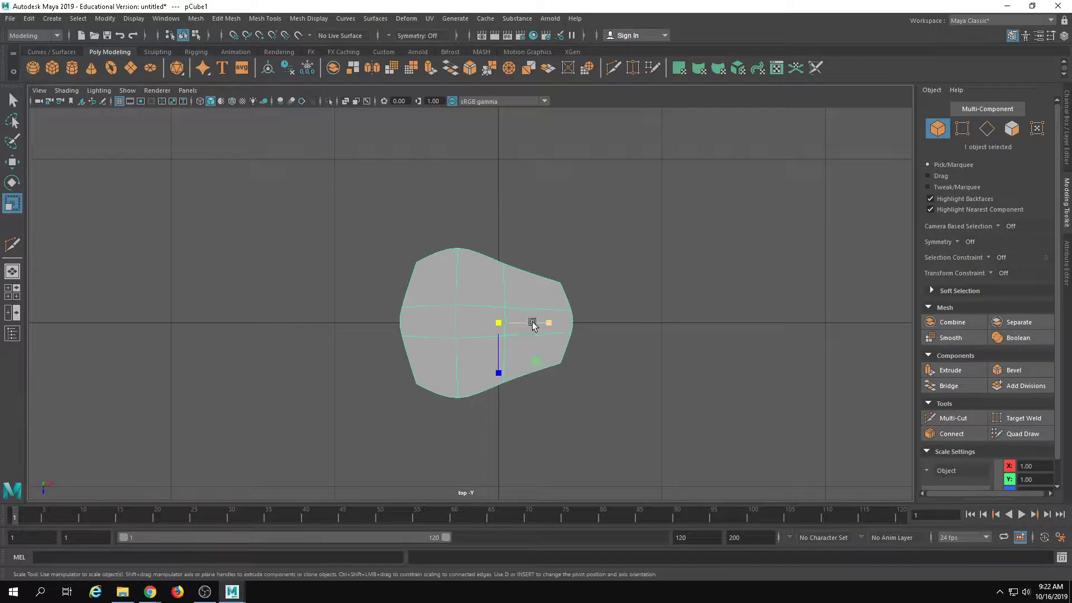
key(1)
scroll(533, 337, up, 2)
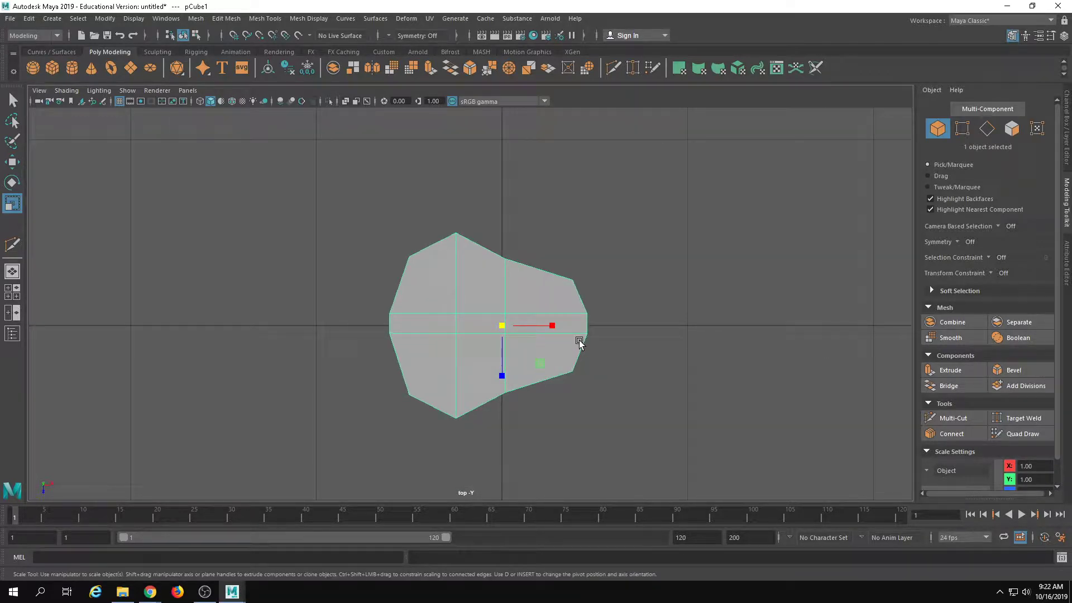
Try to remove the two left corner vertices with the Delete Edge/Vertex command
key(F9)
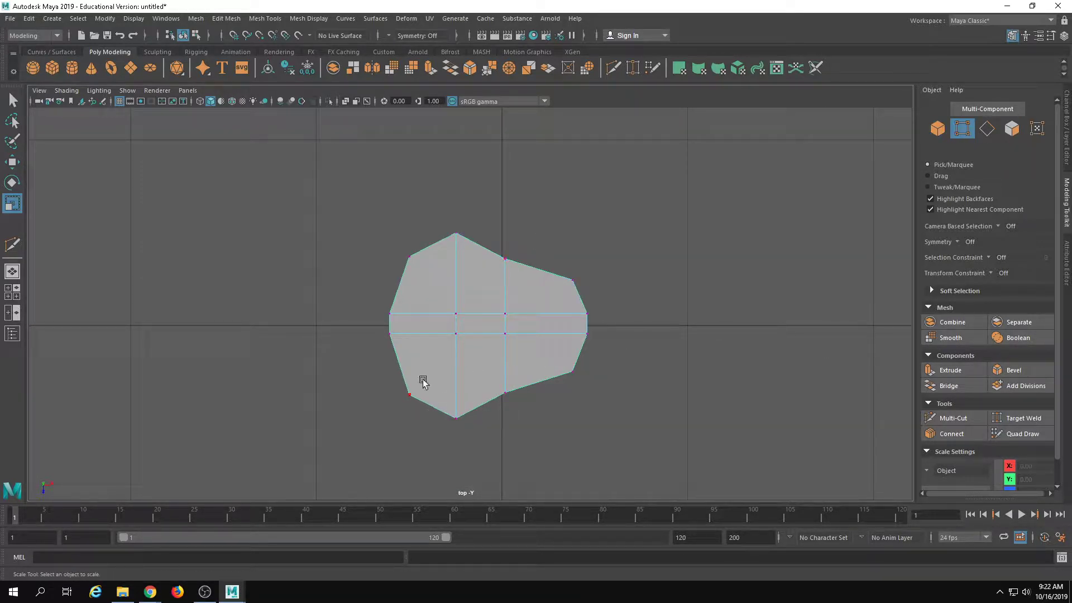
click(410, 395)
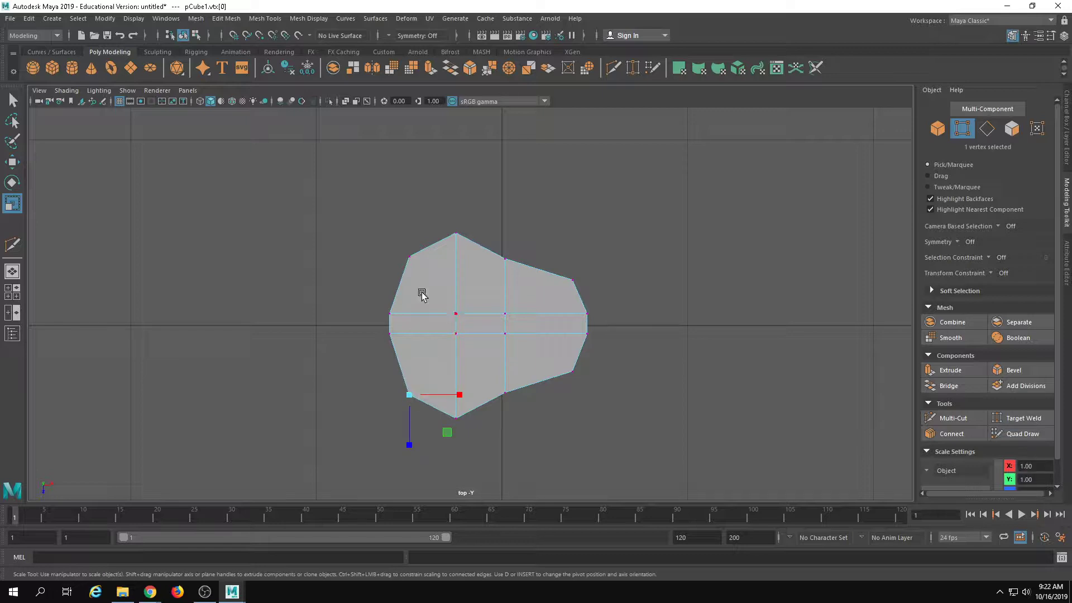
shift+click(410, 256)
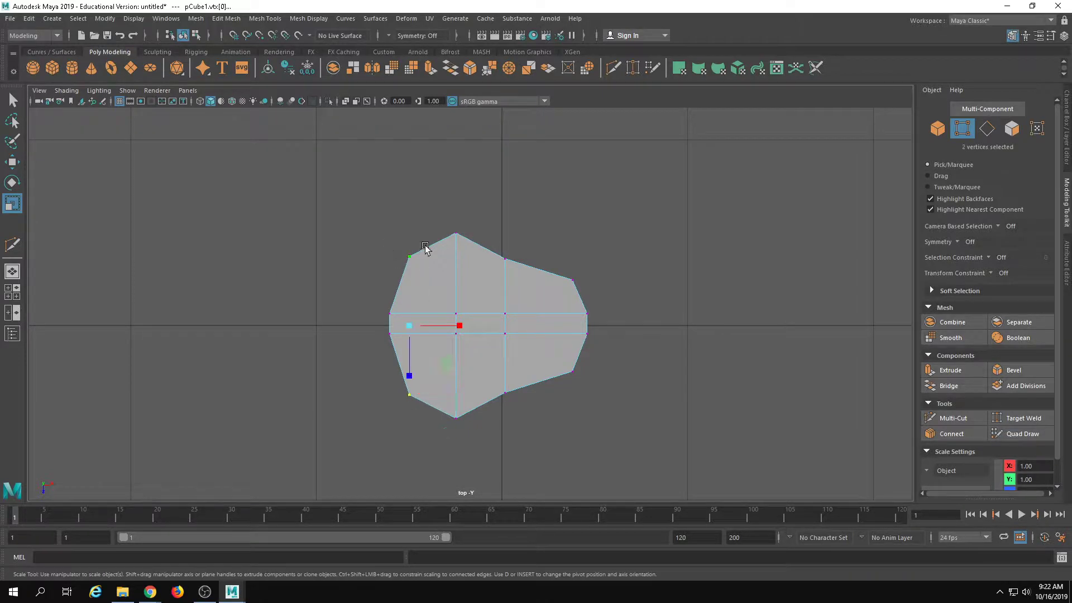
click(226, 19)
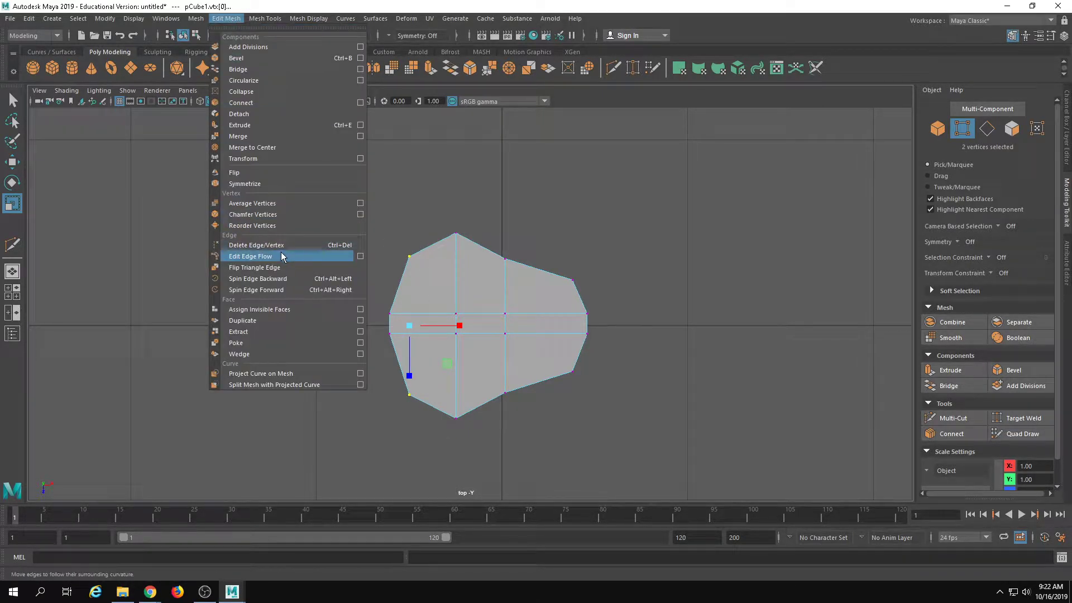
click(329, 323)
scroll(406, 271, up, 1)
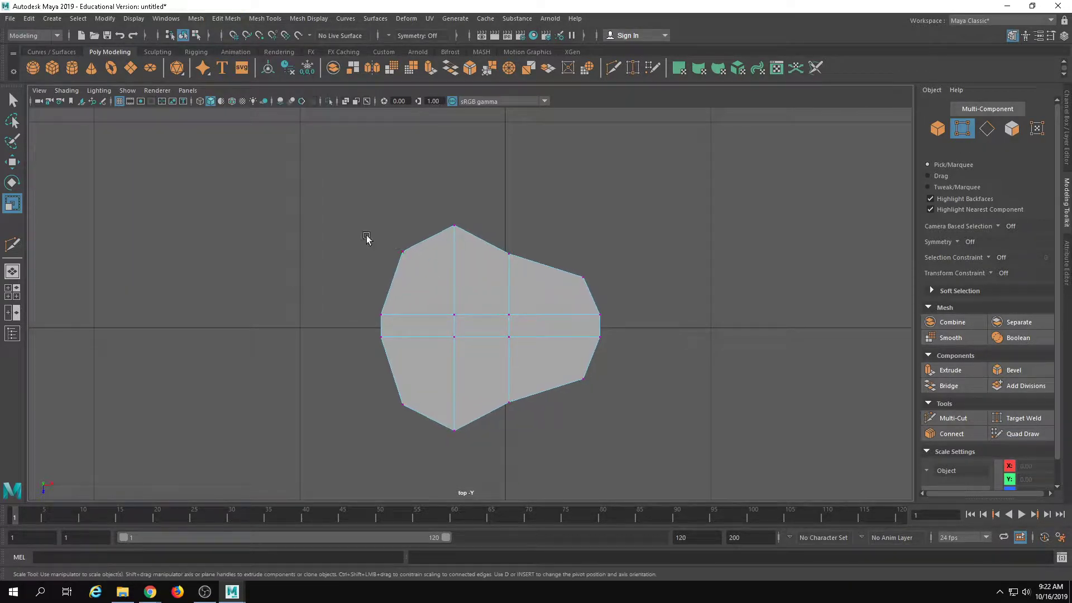
drag(365, 235, 410, 274)
shift+drag(354, 370, 414, 419)
drag(229, 12, 229, 17)
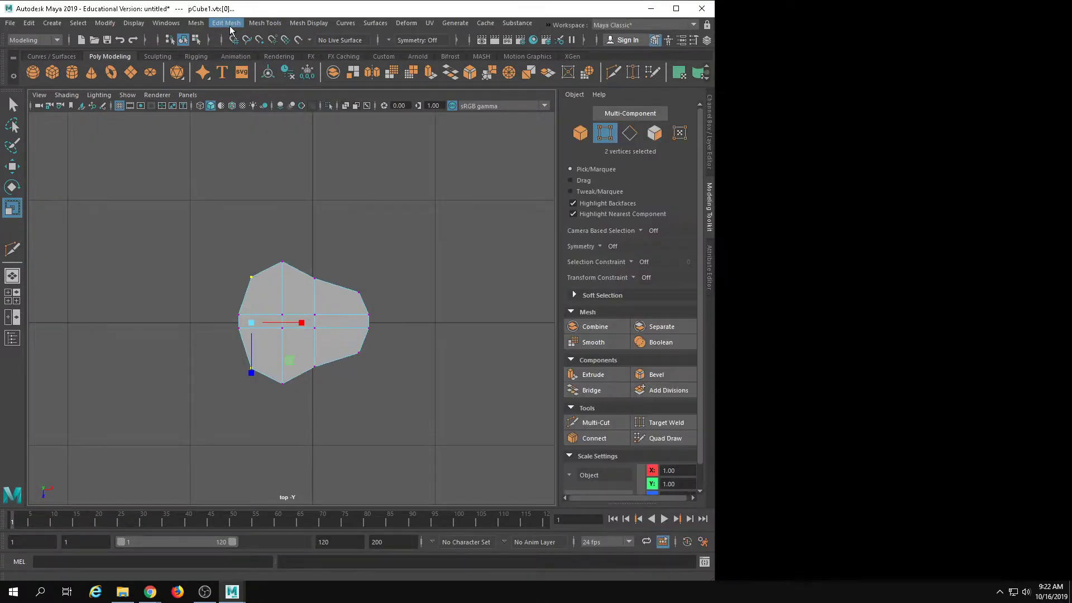
click(229, 23)
click(277, 250)
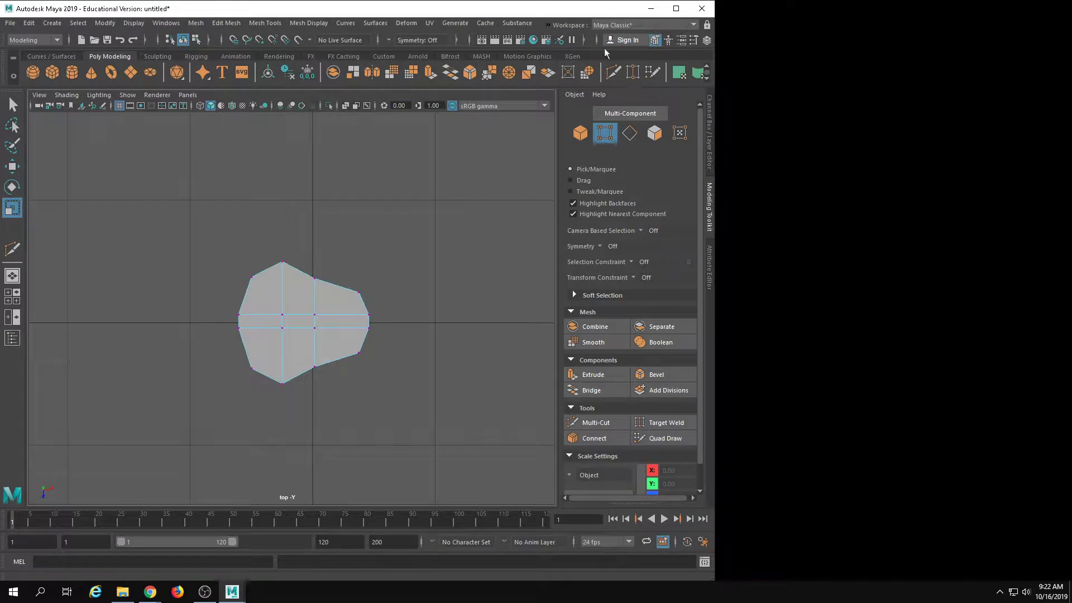
click(675, 8)
Delete the plane's four corner vertices one at a time
drag(396, 204, 430, 257)
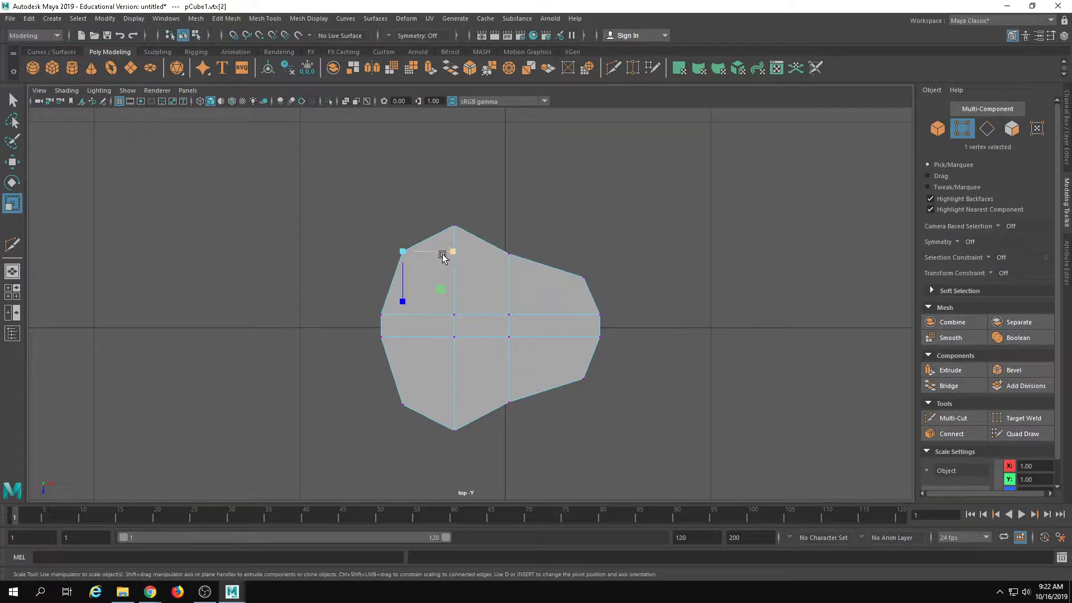
key(Delete)
drag(381, 397, 406, 447)
key(Delete)
drag(562, 366, 615, 407)
key(Delete)
drag(562, 246, 615, 300)
key(Delete)
Preview the cornerless plane smoothed in object mode and return to the unsmoothed display
right_drag(476, 286, 548, 232)
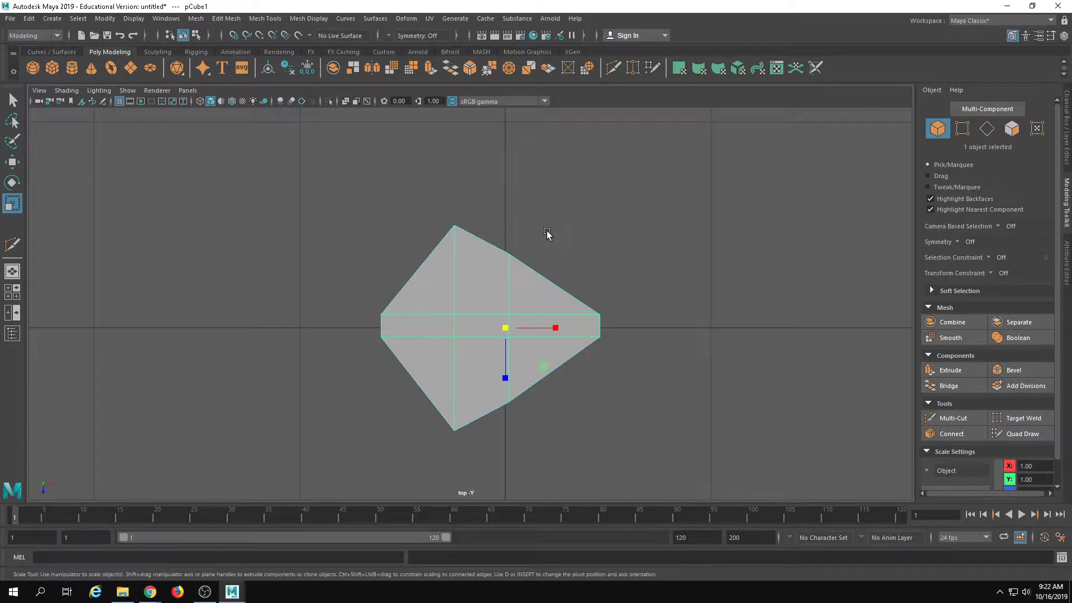
key(3)
click(613, 260)
click(486, 354)
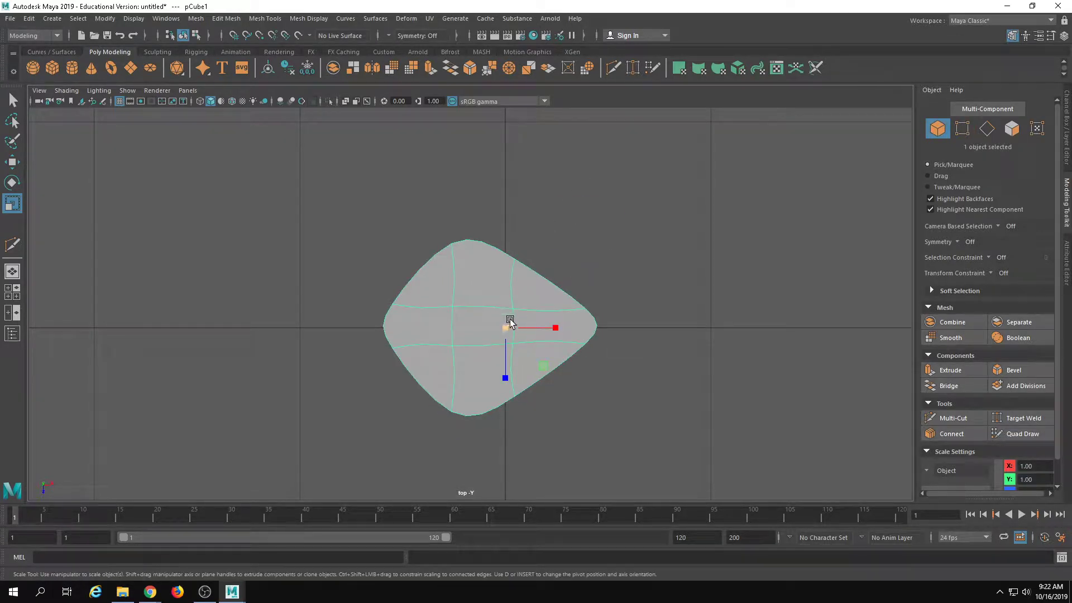
key(1)
Move the right and left end vertex pairs of the plane inward along X to shorten the shape
right_drag(475, 293, 416, 293)
drag(565, 282, 679, 374)
key(w)
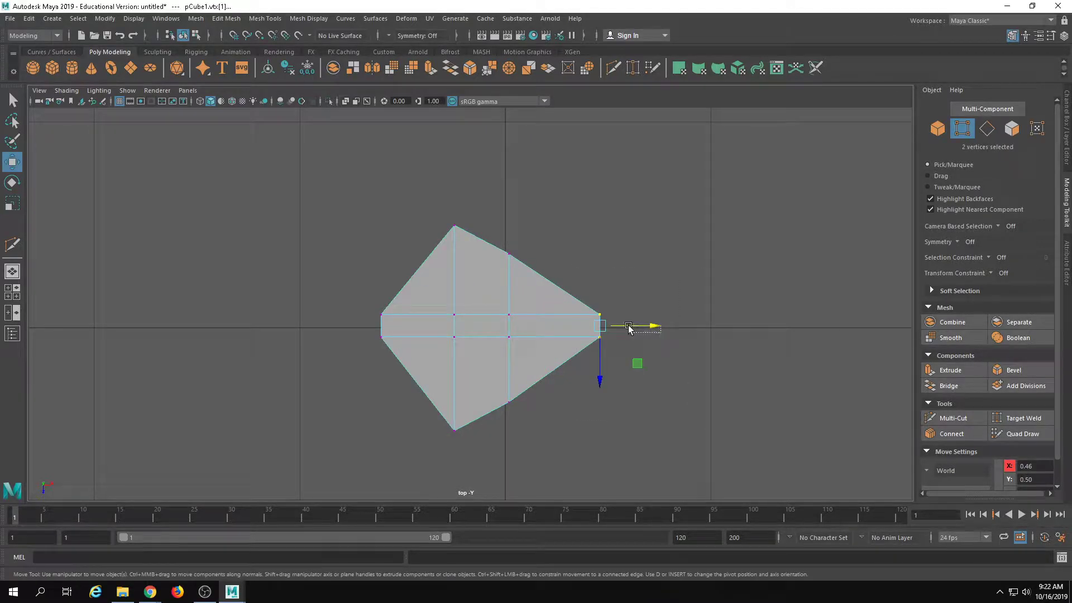
click(661, 325)
key(ctrl+z)
drag(661, 326, 619, 325)
drag(364, 304, 410, 386)
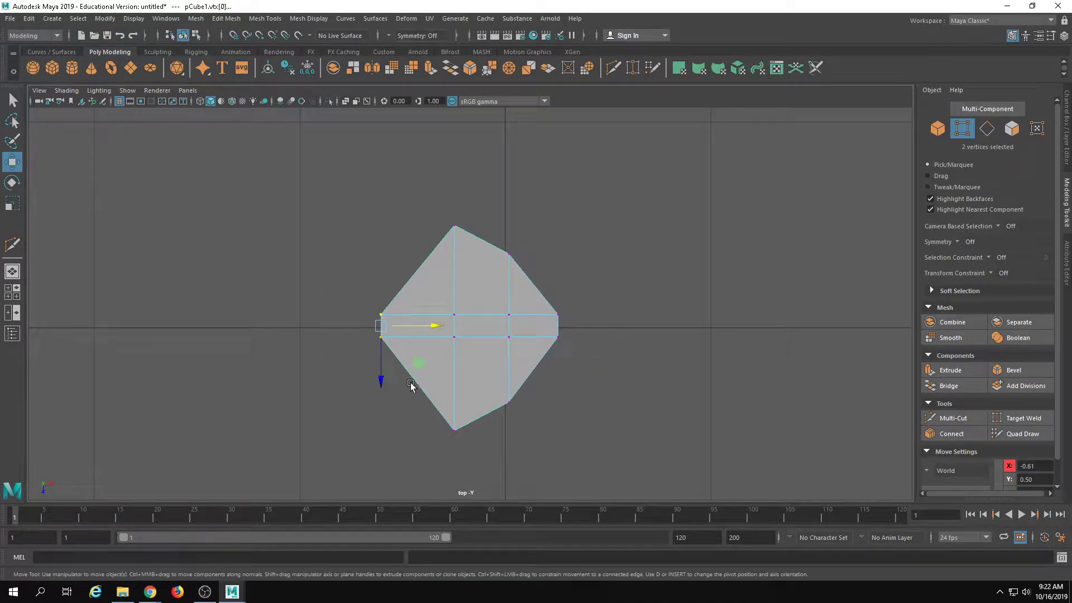
drag(428, 326, 445, 326)
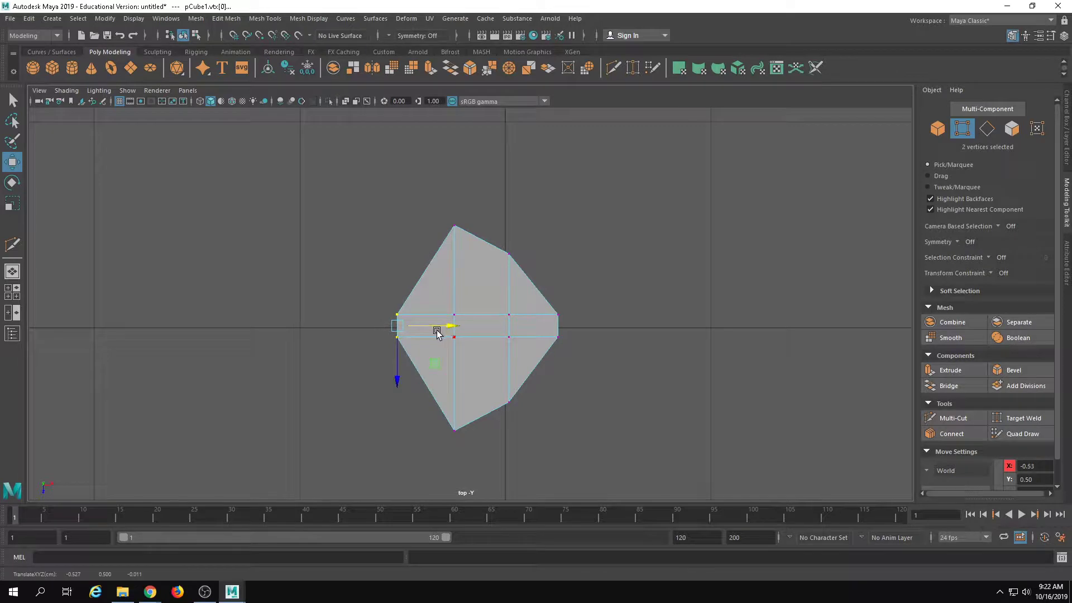
Preview the shortened shape smoothed and shaded as a whole object
key(3)
key(4)
key(5)
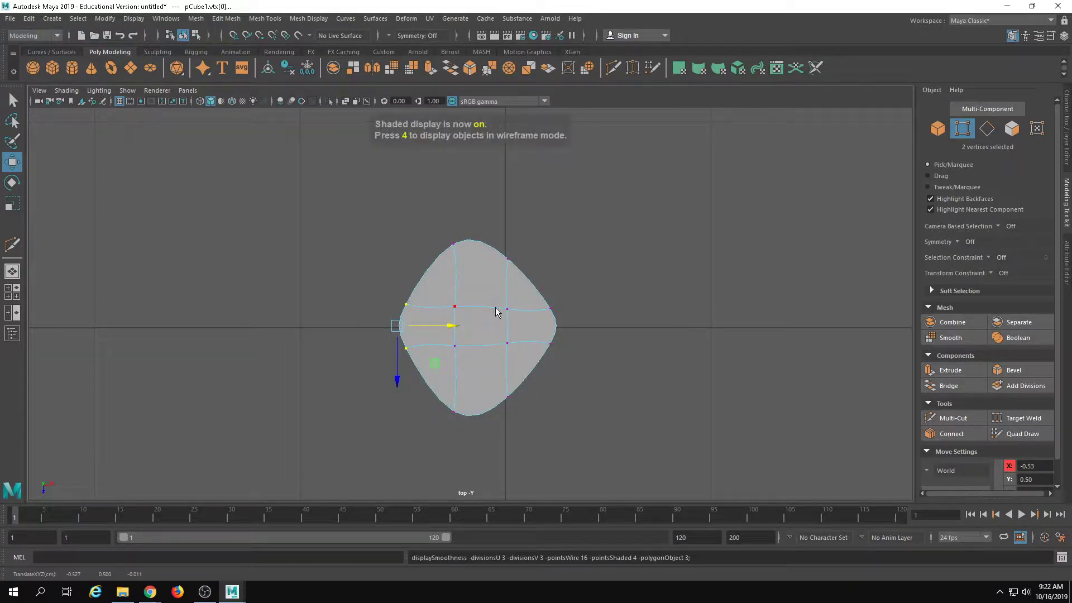
key(F8)
click(496, 335)
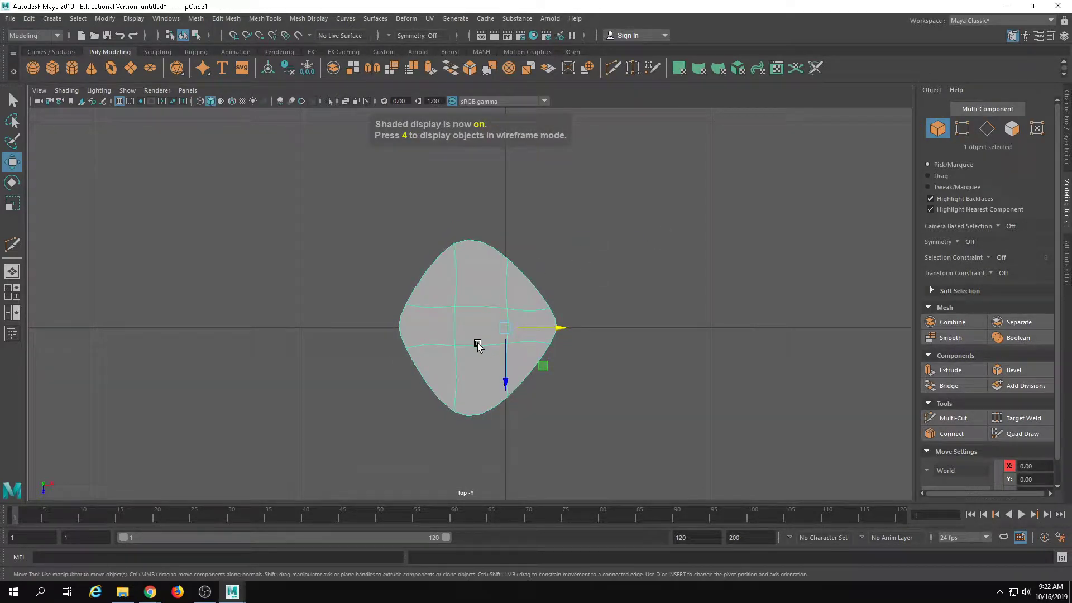
Return to the unsmoothed mesh and move the vertices of the two right-hand columns outward along X
key(F9)
key(1)
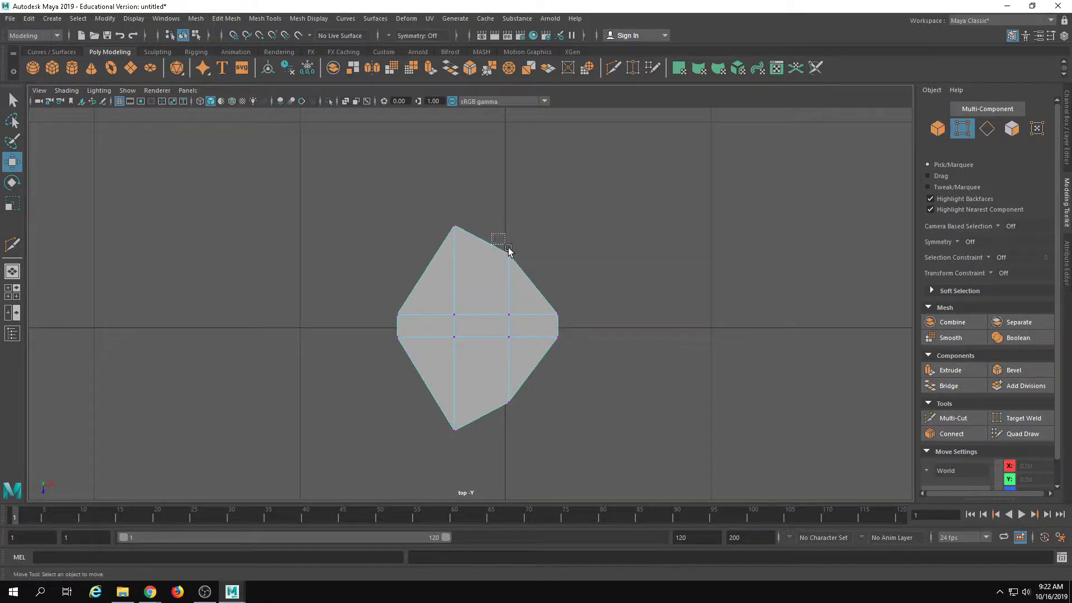
drag(494, 238, 614, 468)
drag(584, 339, 611, 330)
Extrude the short left end edge outward along X to form a narrow stem
key(F10)
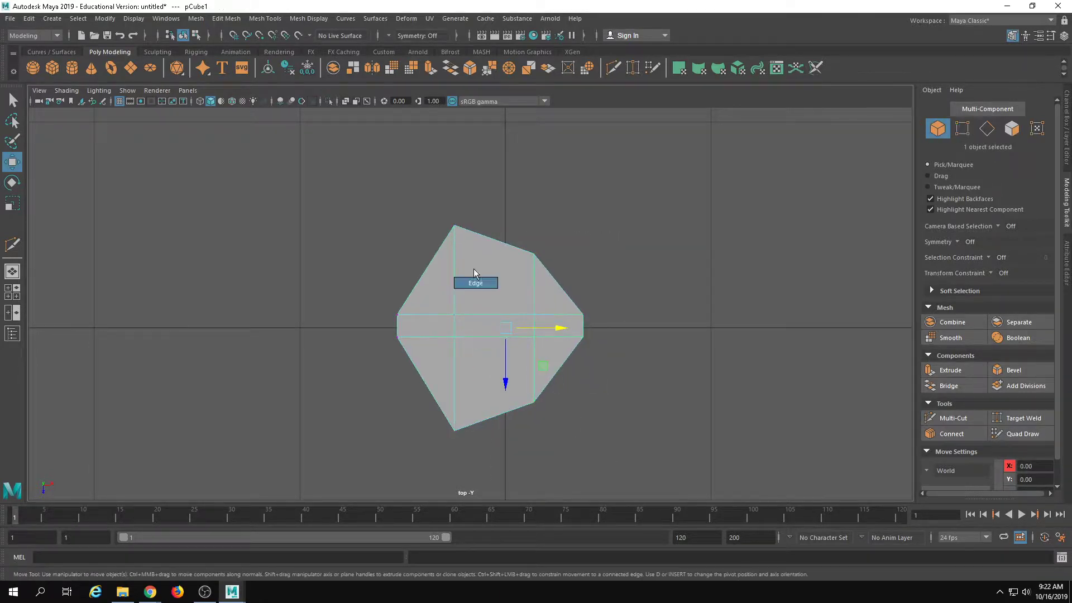
click(403, 338)
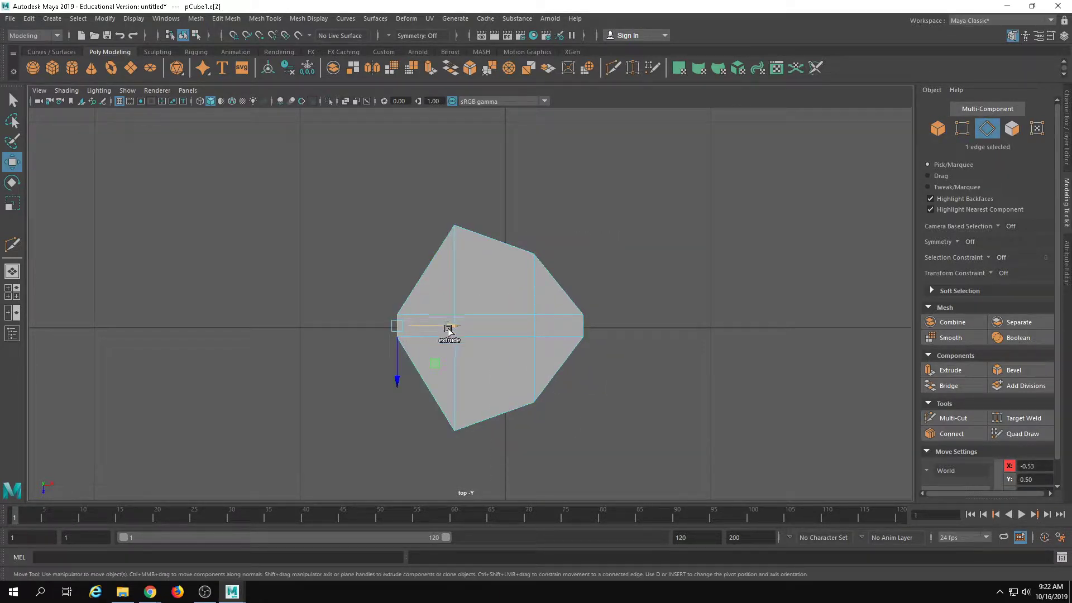
shift+drag(445, 328, 371, 334)
Check the stemmed petal in smooth preview as an object and go back to the unsmoothed display
right_drag(529, 247, 637, 193)
key(3)
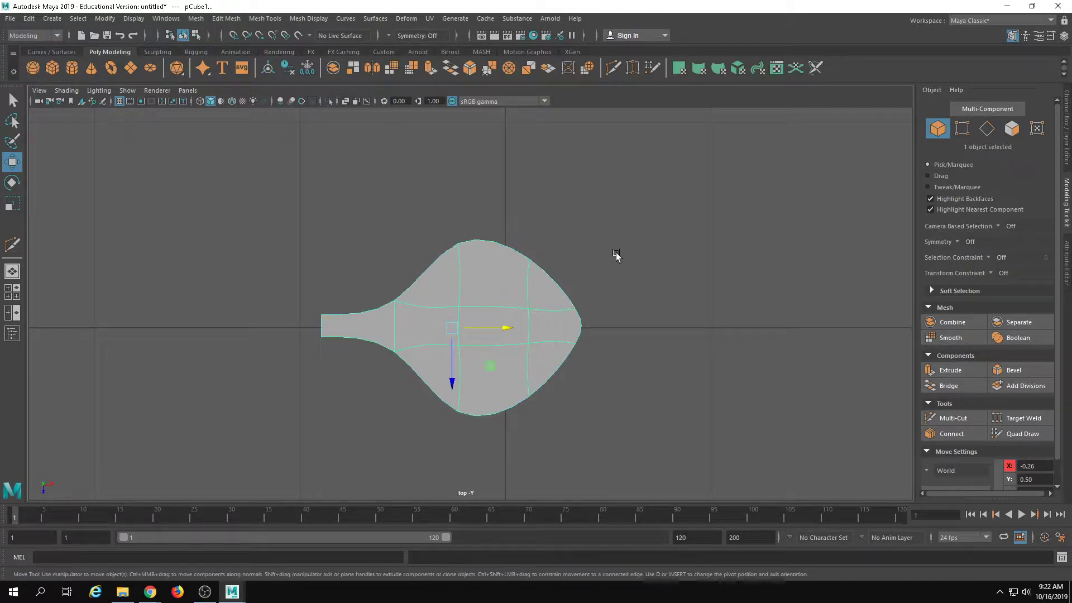
click(617, 256)
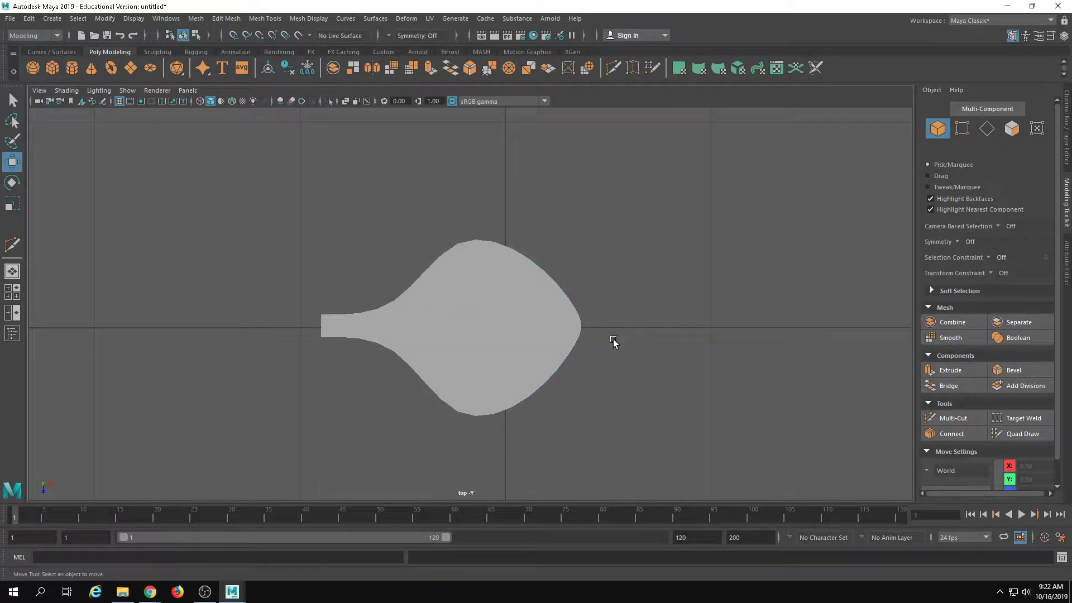
click(505, 328)
key(1)
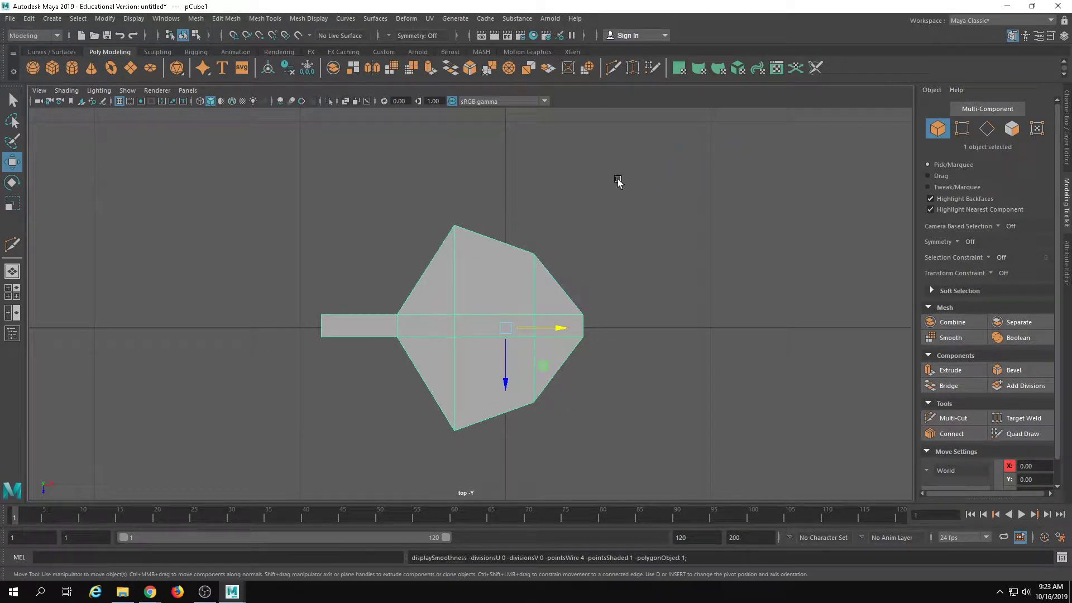
In the perspective view, lower the stem's end vertices and bring the stem's base vertices down to about Y 0.43
click(187, 90)
mouse_move(226, 103)
click(313, 104)
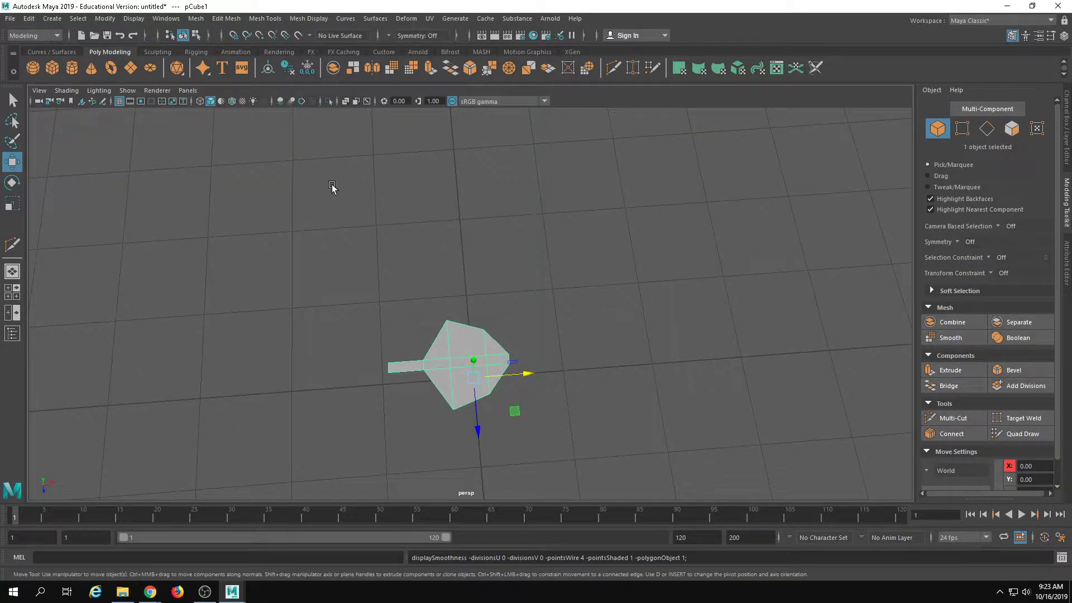
alt+drag(400, 308, 402, 307)
alt+right_drag(402, 307, 535, 312)
right_drag(491, 335, 357, 332)
drag(309, 307, 419, 411)
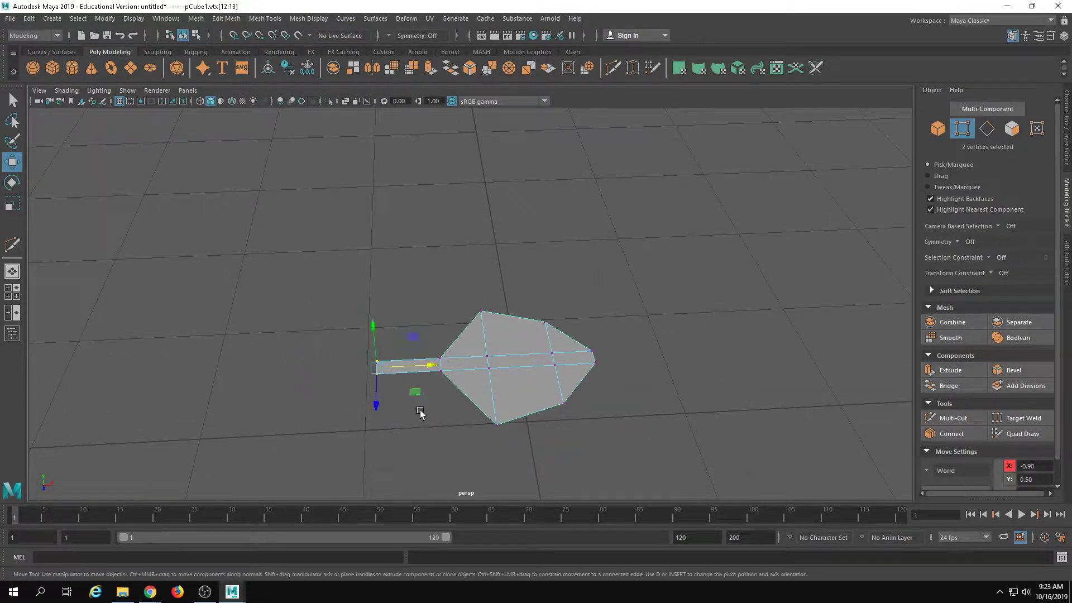
drag(373, 326, 376, 354)
alt+drag(424, 413, 463, 348)
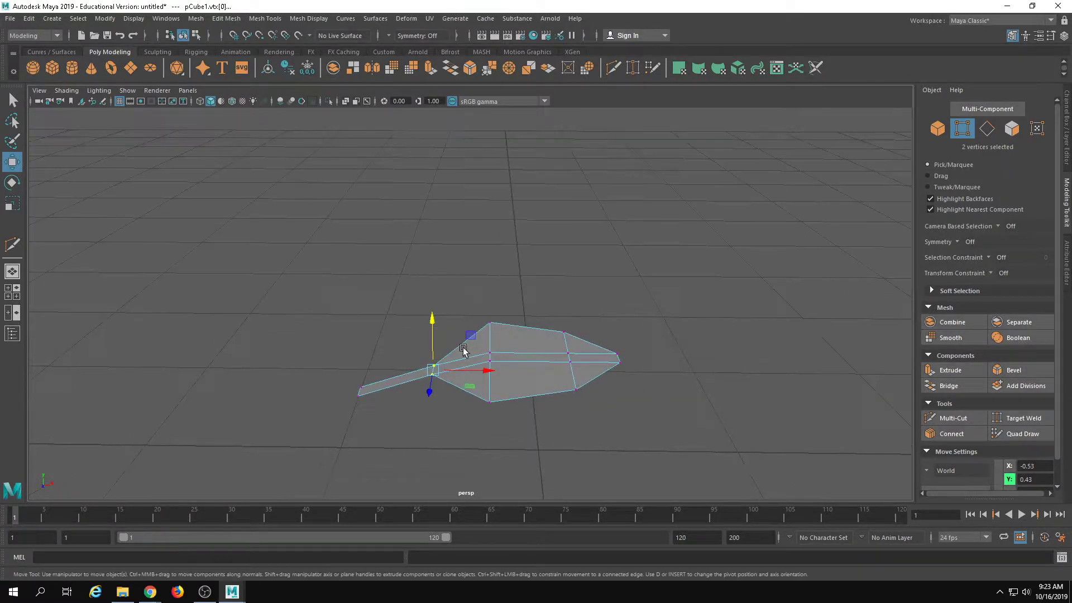
Raise the vertices toward the petal's tip and lift the vertex column at its widest part slightly
drag(516, 414, 635, 427)
drag(595, 315, 593, 304)
drag(463, 299, 537, 469)
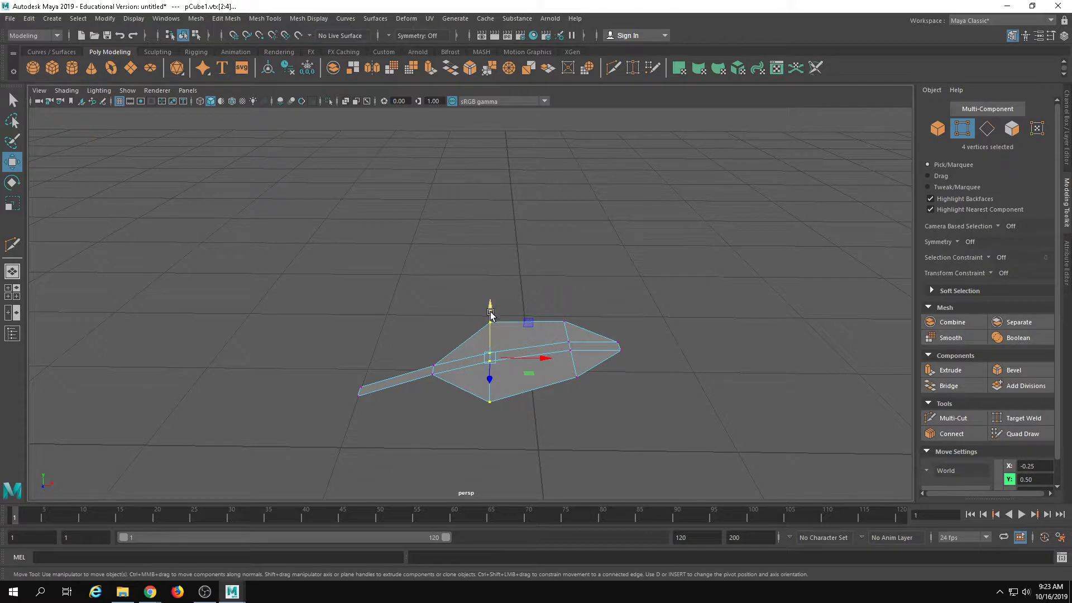
drag(490, 312, 491, 309)
Insert an edge loop across the petal between its two widest vertex columns with Multi-Cut
right_drag(515, 338, 543, 323)
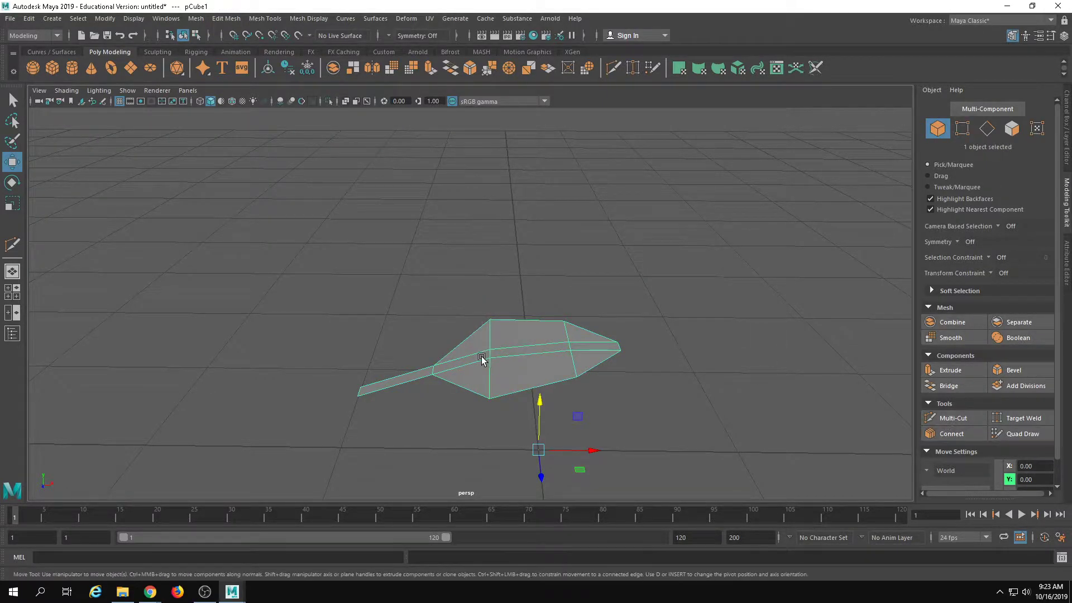
click(953, 417)
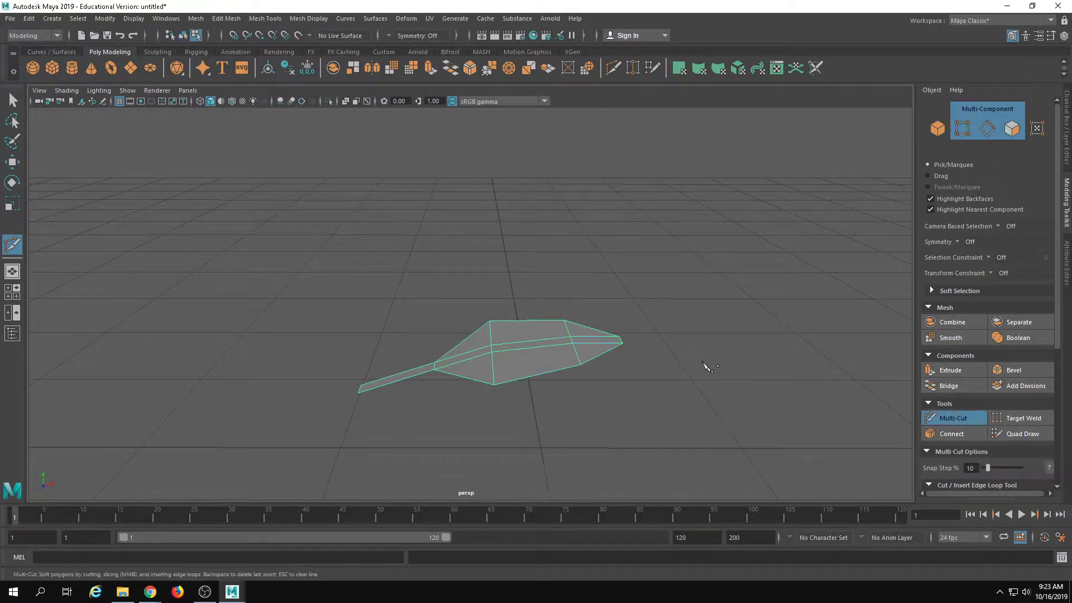
key(w)
Adjust the vertices at the petal's tip and preview the petal smoothed in object mode
right_drag(567, 344, 542, 342)
drag(561, 265, 687, 403)
alt+drag(684, 397, 636, 359)
drag(593, 292, 644, 395)
key(e)
key(w)
key(F8)
key(3)
click(618, 283)
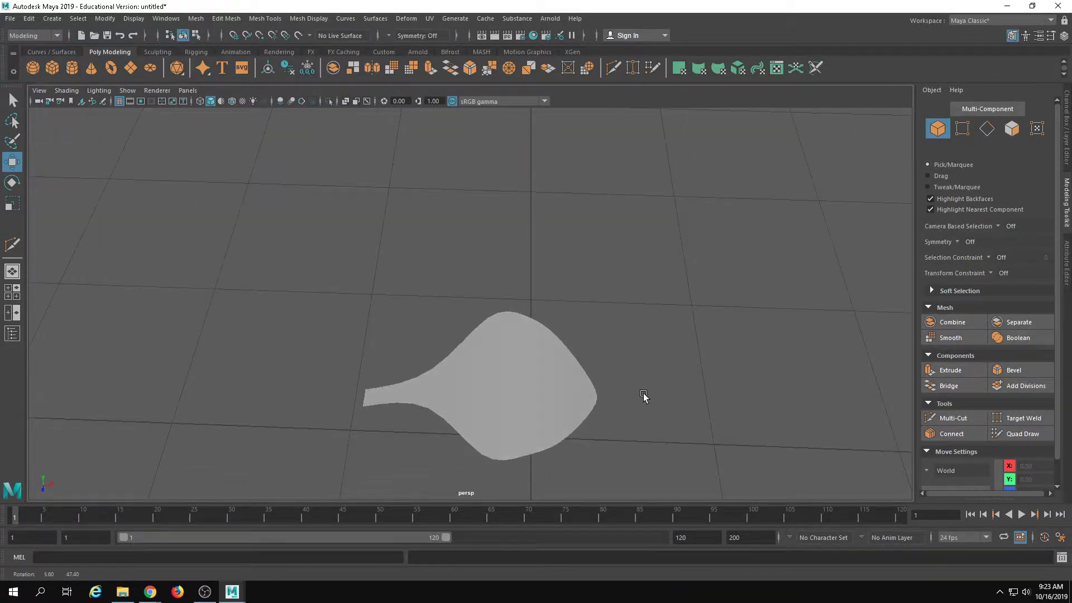
Scale the smoothed petal slightly along its width and look at it from above
click(545, 410)
key(r)
mouse_move(517, 437)
mouse_down()
mouse_move(526, 426)
mouse_move(524, 434)
mouse_up()
click(598, 359)
alt+drag(598, 359, 612, 387)
click(498, 373)
alt+right_drag(694, 440, 599, 352)
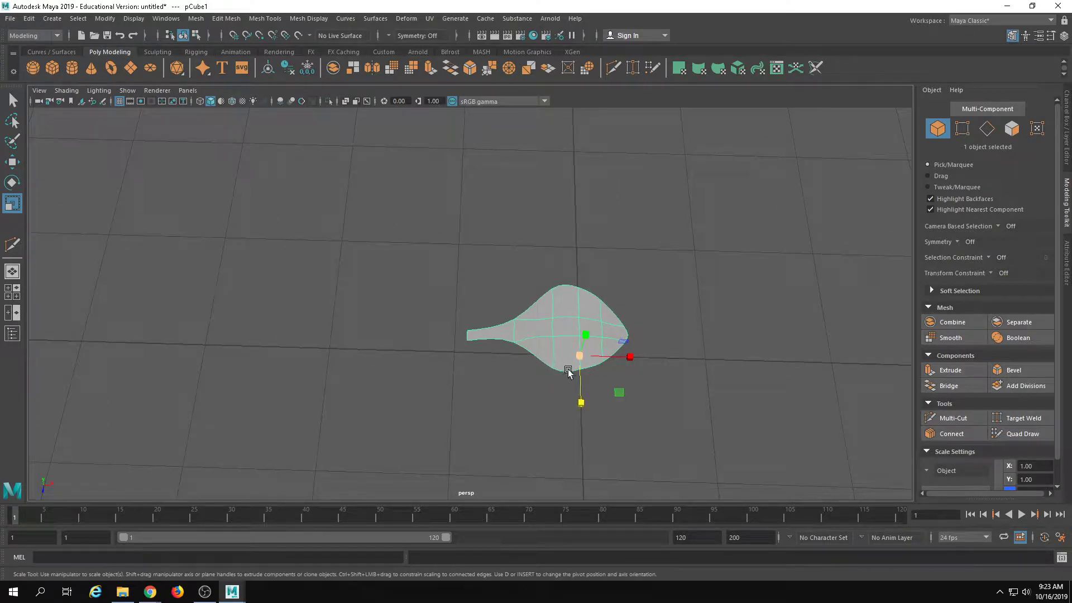
key(e)
drag(601, 376, 540, 402)
key(ctrl+z)
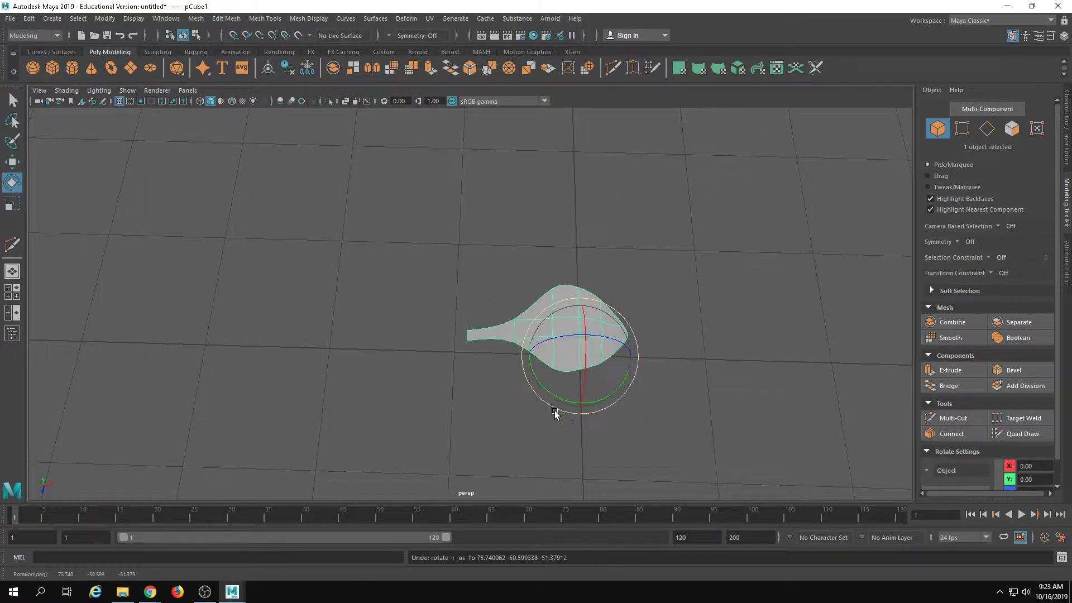
alt+middle_drag(645, 419, 586, 411)
key(ctrl+d)
key(w)
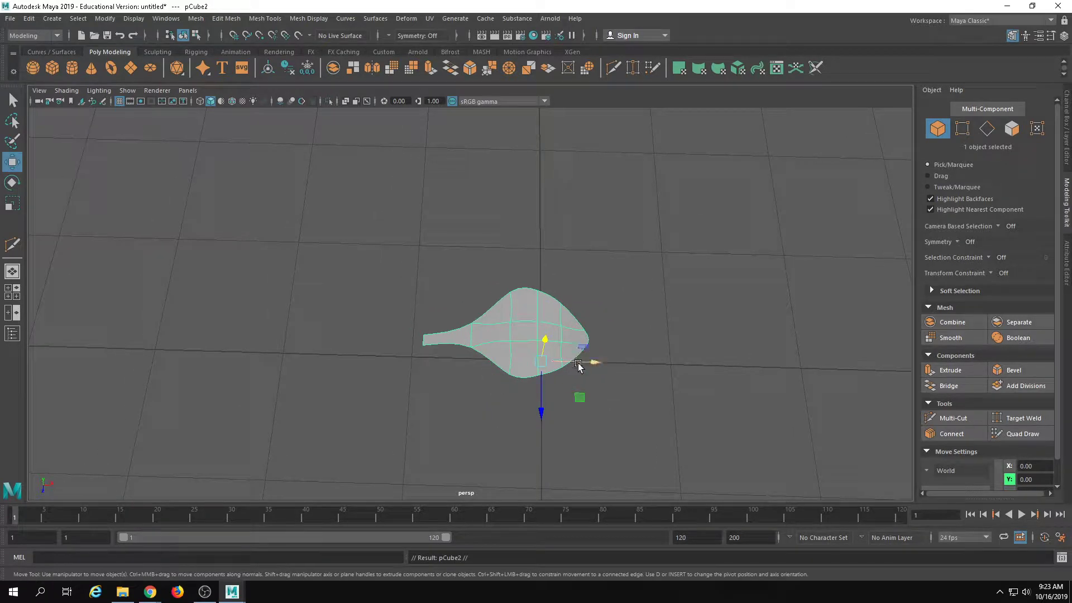
drag(589, 366, 619, 402)
Relocate the petal's pivot along X to the free end of its stem
key(d)
alt+drag(463, 400, 620, 400)
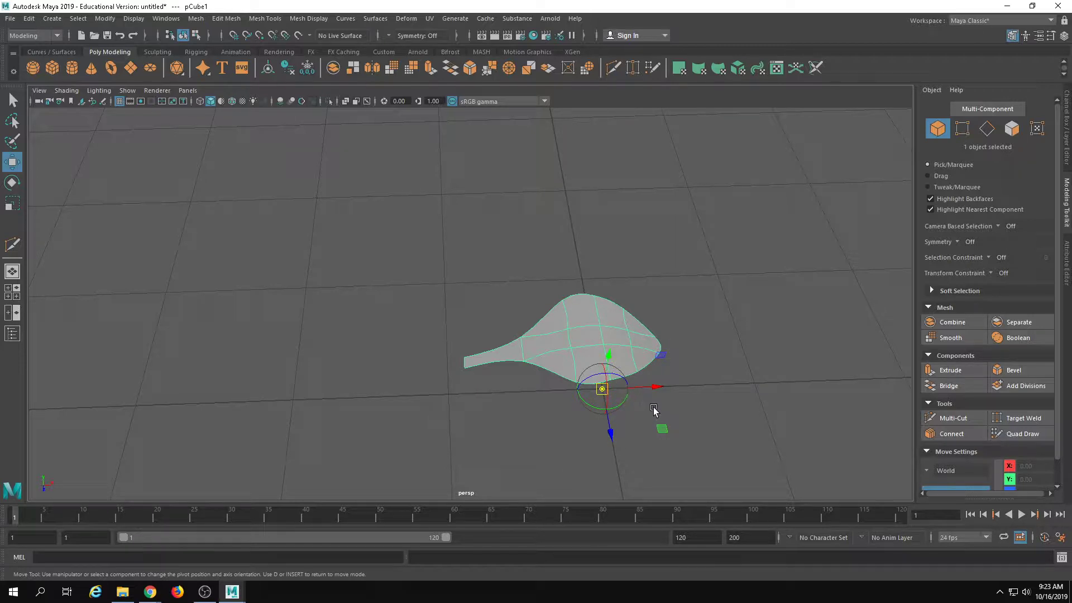
drag(657, 386, 434, 413)
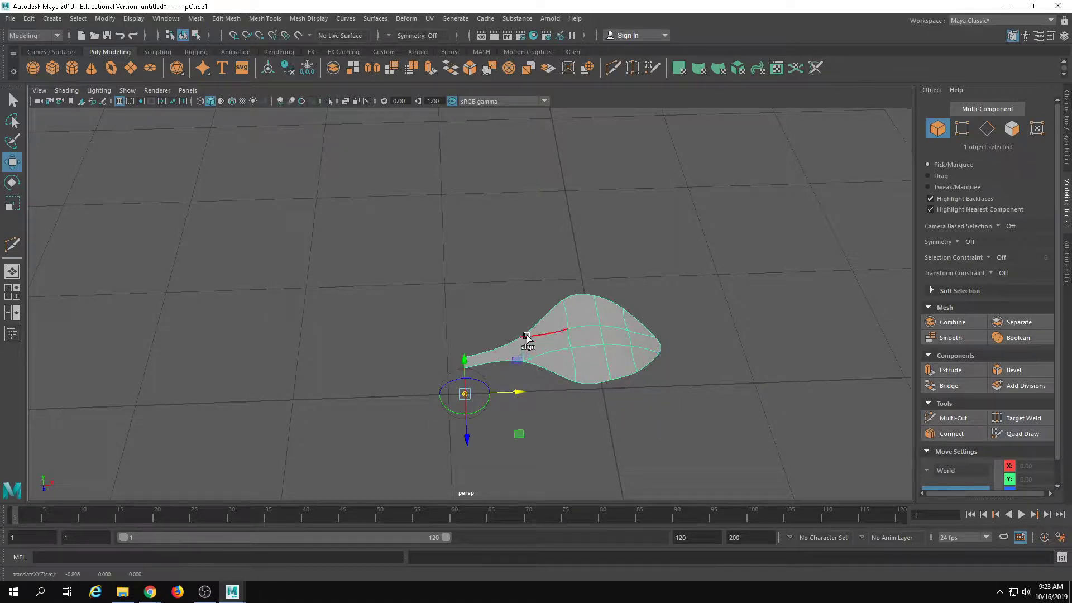
drag(522, 392, 469, 408)
key(v)
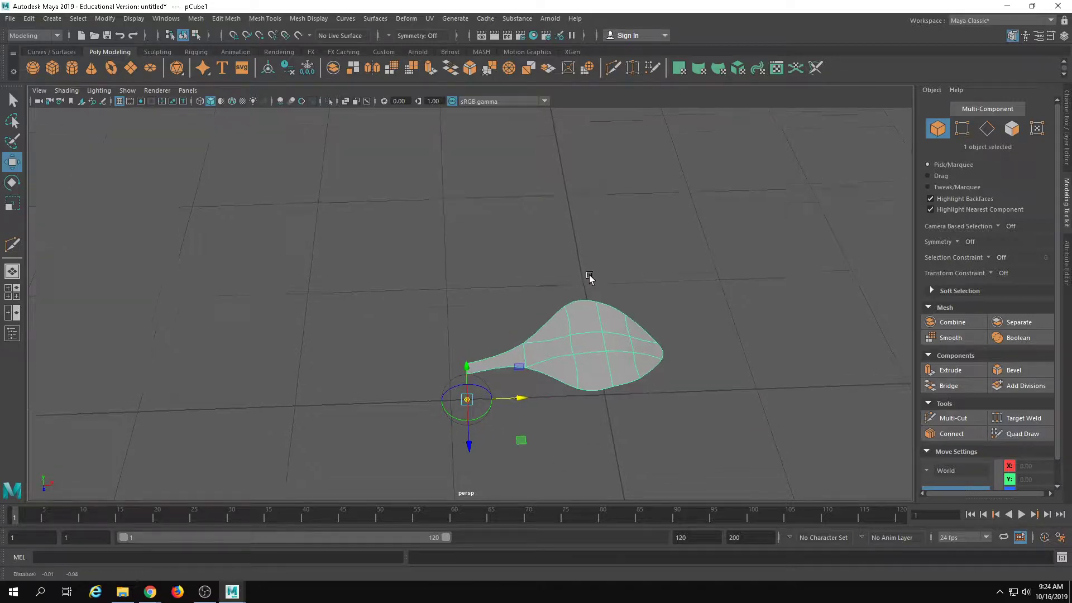
alt+drag(591, 279, 589, 319)
Finish pivot editing and move the petal with grid snapping so its stem end sits at the grid origin
key(d)
alt+drag(589, 377, 580, 341)
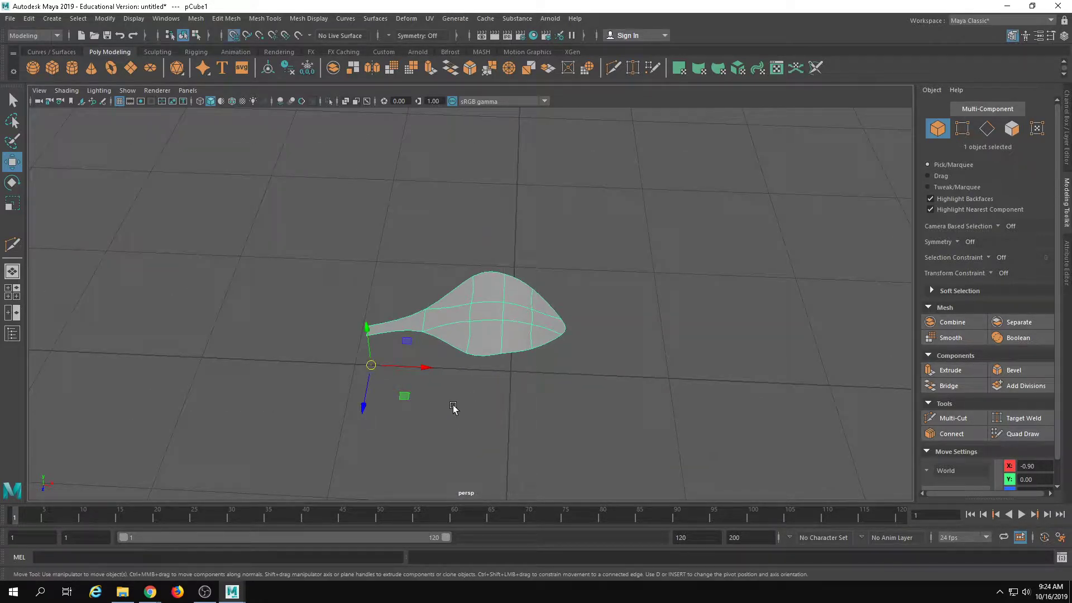
drag(422, 367, 593, 402)
Shorten the stem by moving the petal's blade vertices toward the origin, and return to object mode
key(F9)
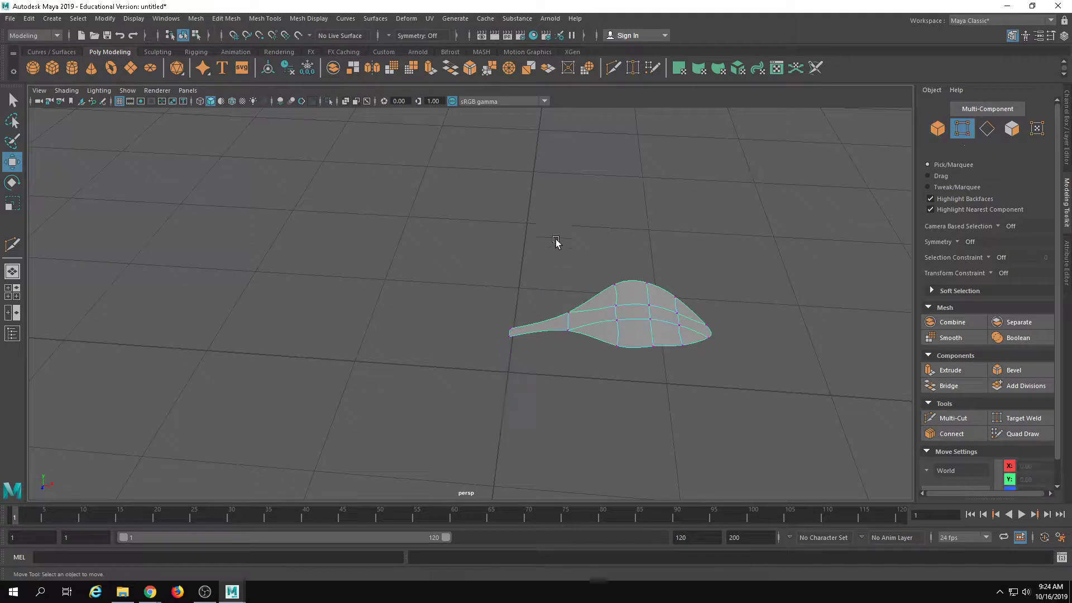
drag(556, 242, 553, 339)
key(F8)
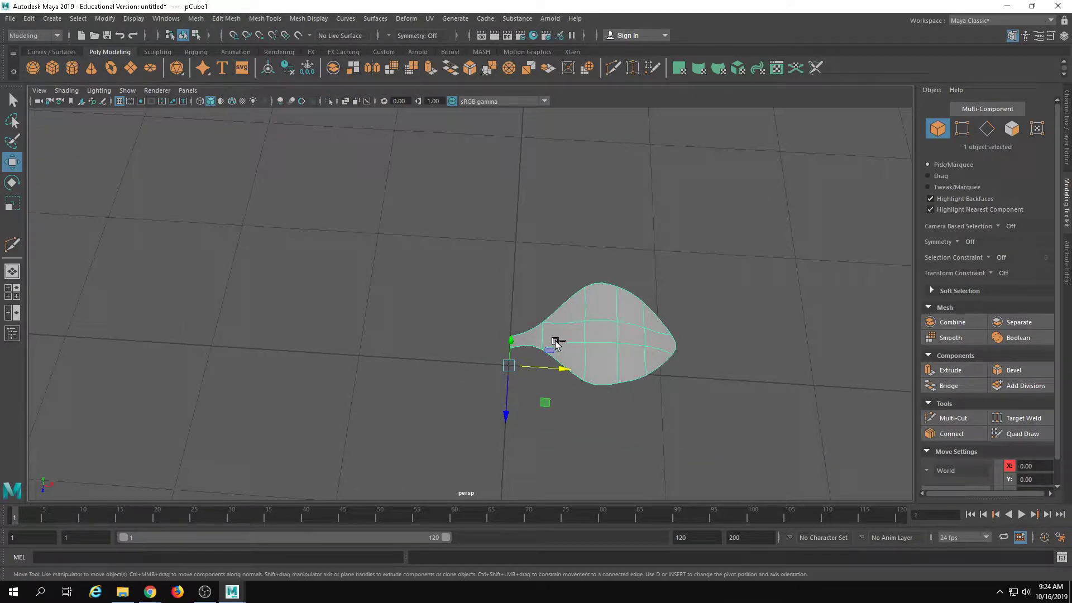
Duplicate the petal by rotating a copy about the vertical axis to the opposite side of the origin
key(e)
drag(541, 409, 584, 301)
key(ctrl+z)
mouse_move(518, 411)
shift+mouse_down()
mouse_move(564, 383)
mouse_move(550, 217)
mouse_move(507, 175)
mouse_move(538, 239)
mouse_move(534, 221)
shift+mouse_up()
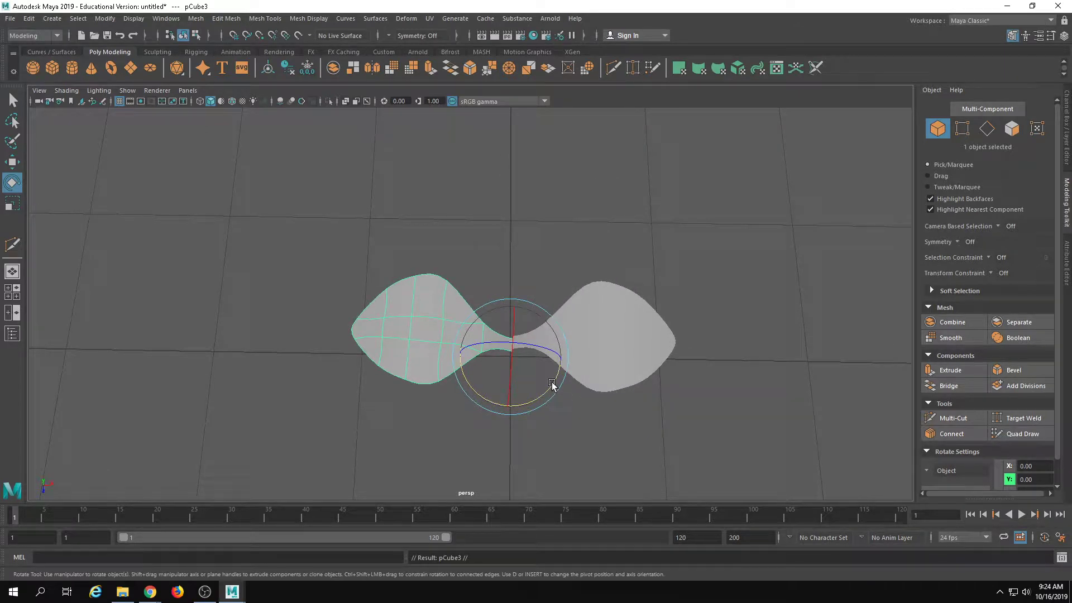
Rotate another petal copy to the back between the two side petals and adjust its position
mouse_move(552, 385)
shift+mouse_down()
mouse_move(519, 418)
mouse_move(457, 447)
mouse_move(436, 385)
mouse_move(462, 352)
mouse_move(453, 336)
mouse_move(469, 363)
mouse_move(504, 384)
mouse_move(487, 382)
mouse_move(539, 419)
mouse_move(567, 476)
mouse_move(591, 450)
mouse_move(590, 470)
shift+mouse_up()
key(w)
drag(523, 339, 616, 446)
Adjust the tilt of the left and right side petals with the Rotate tool
key(e)
click(394, 288)
click(538, 359)
click(591, 370)
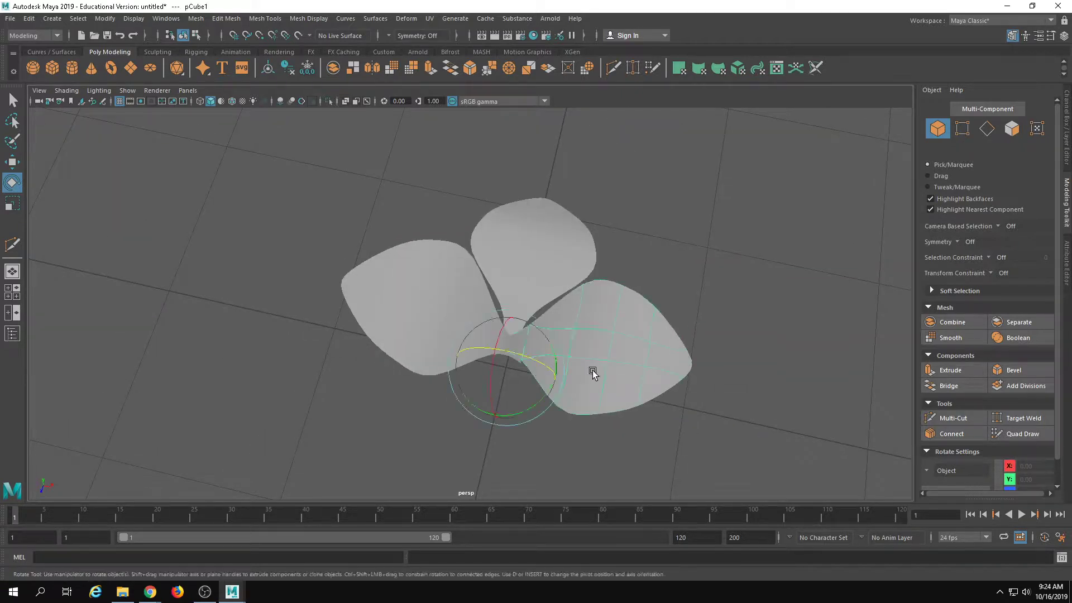
Duplicate the back petal, rotate the copy to the front right and scale it along its width
alt+drag(591, 371, 632, 400)
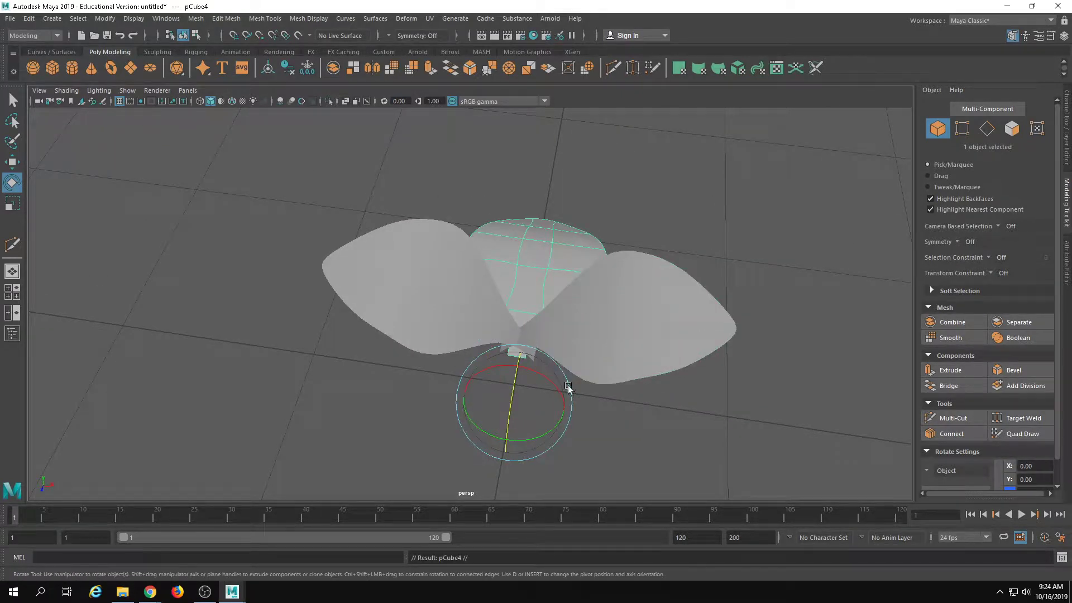
mouse_move(545, 433)
shift+mouse_down()
mouse_move(409, 445)
mouse_move(409, 425)
shift+mouse_up()
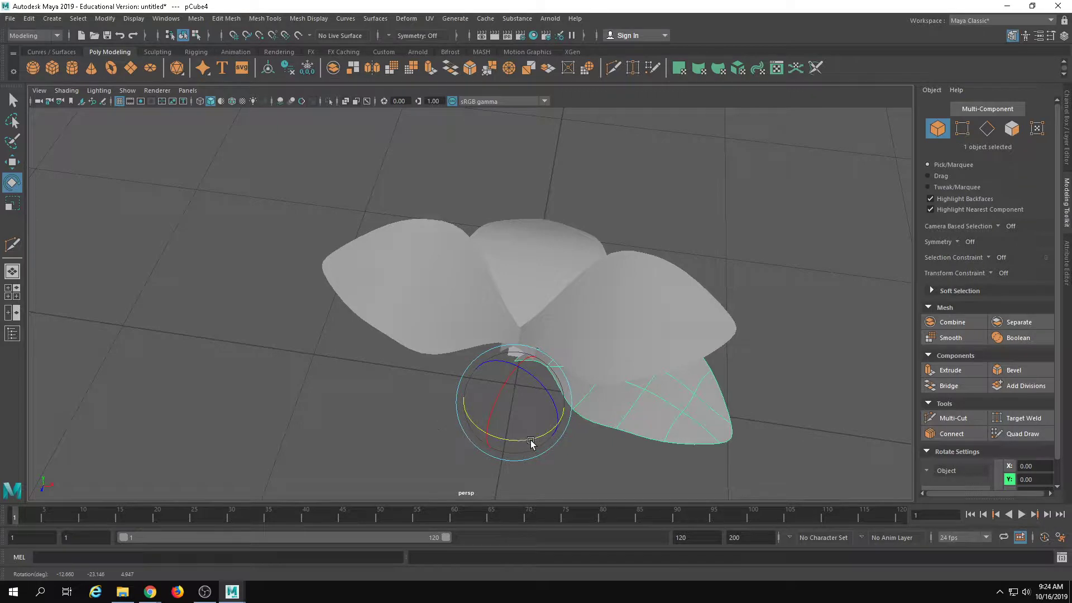
mouse_move(531, 442)
mouse_down()
mouse_move(506, 446)
mouse_move(541, 395)
mouse_up()
key(r)
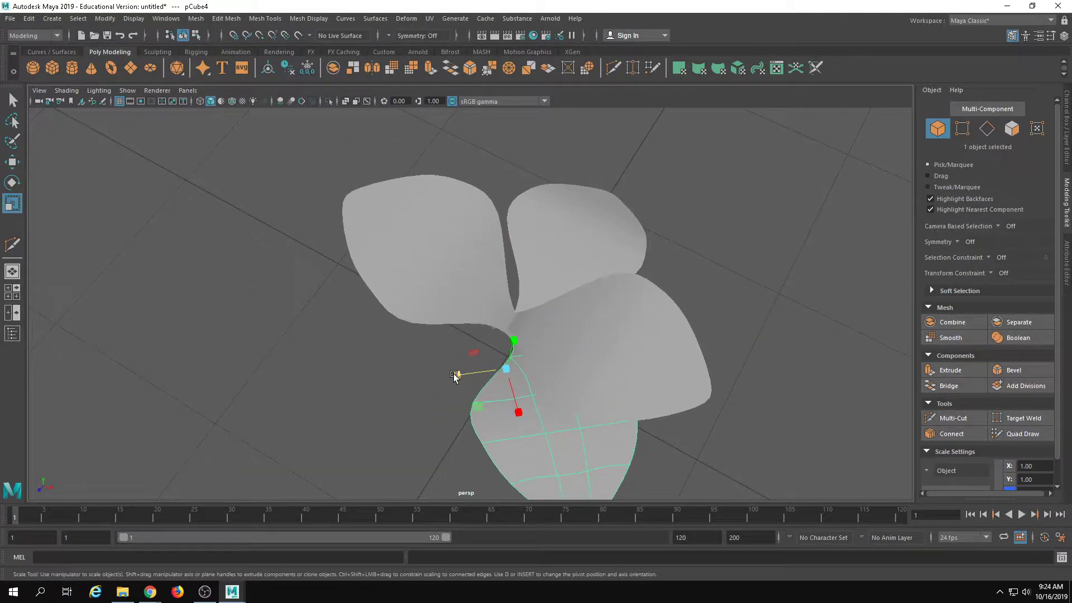
mouse_move(453, 374)
mouse_down()
mouse_move(542, 399)
mouse_move(433, 387)
mouse_move(558, 426)
mouse_move(584, 410)
mouse_up()
Duplicate the front right petal and rotate the copy to the front left to complete five petals
key(ctrl+d)
key(e)
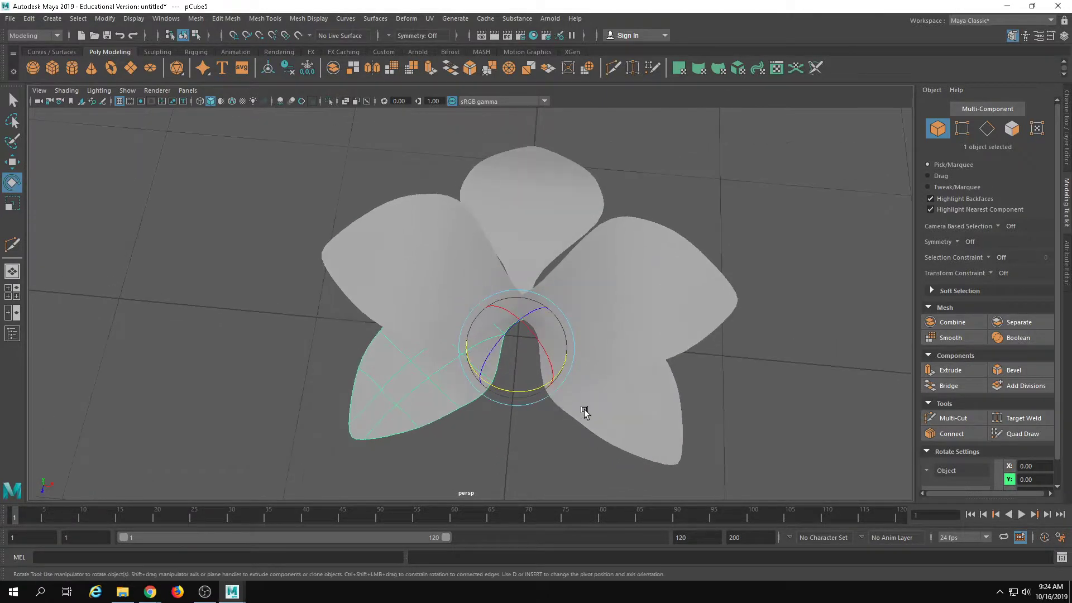
alt+drag(450, 340, 802, 330)
click(802, 330)
Duplicate the left side petal, rotate the copy, and scale it down into a small petal at the flower centre
alt+drag(342, 294, 348, 443)
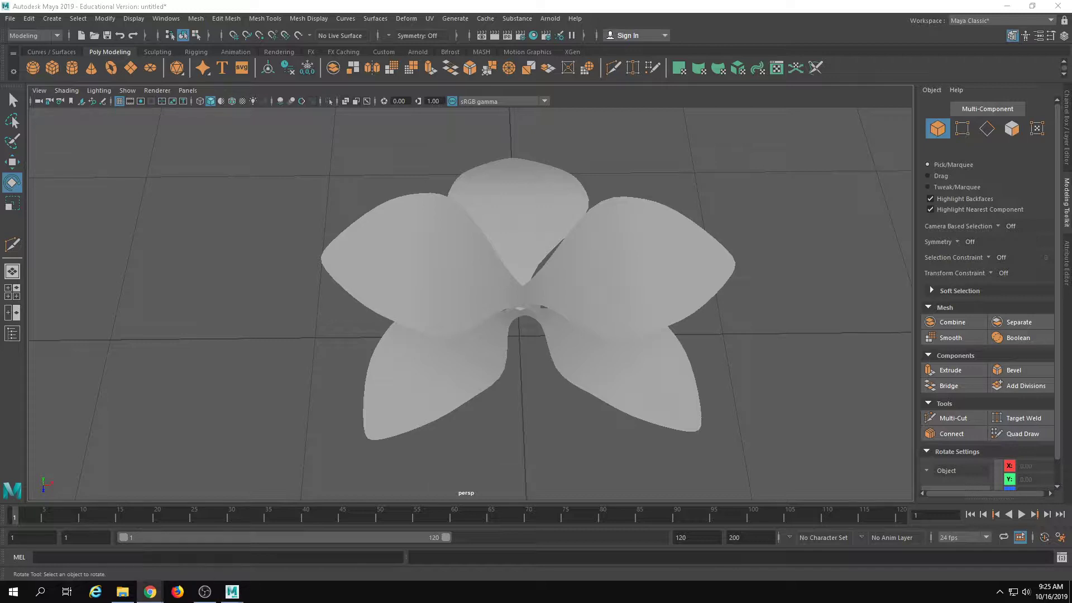
alt+drag(456, 355, 483, 273)
click(499, 304)
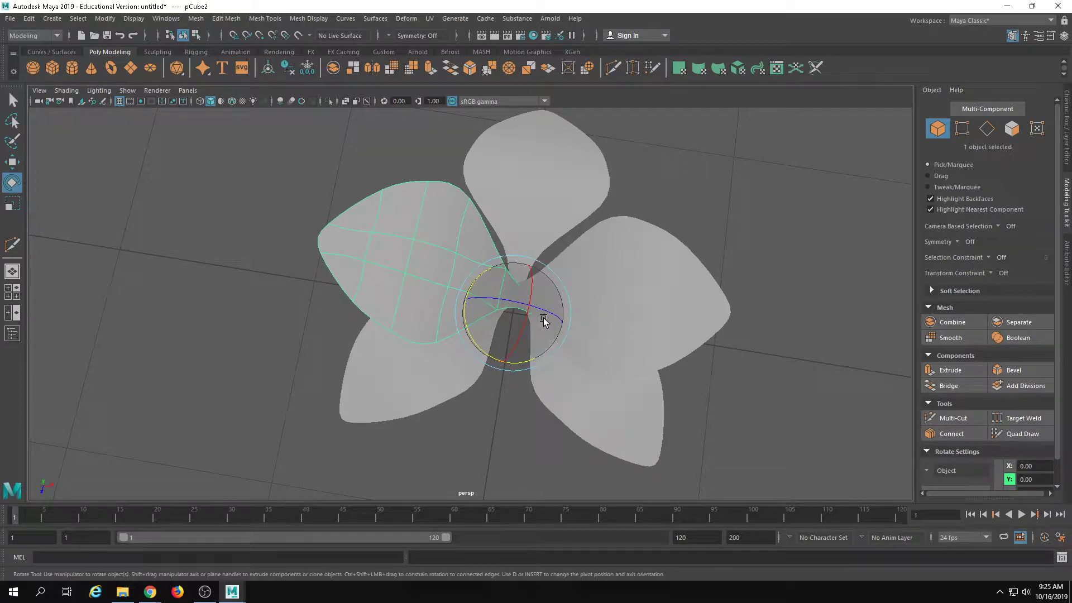
key(ctrl+d)
drag(490, 308, 392, 348)
key(r)
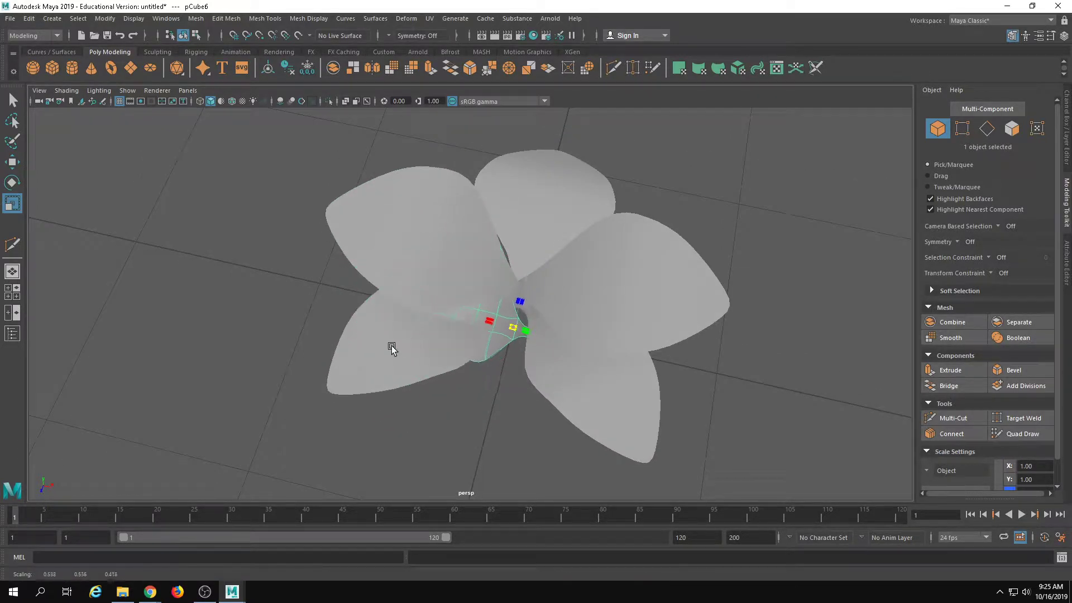
key(e)
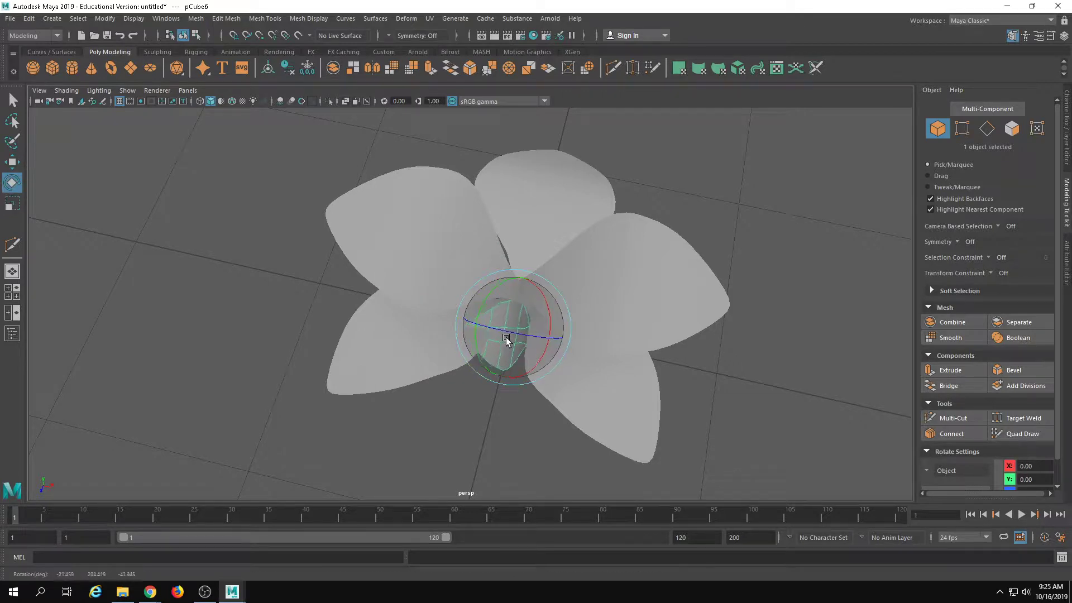
Rotate and move the small petal so that it sits just in front of the flower centre, facing forward
drag(506, 341, 500, 307)
key(w)
drag(458, 334, 504, 382)
key(e)
drag(513, 309, 527, 376)
Duplicate the small centre petal and rotate the copy to the right as its mirrored counterpart
key(ctrl+d)
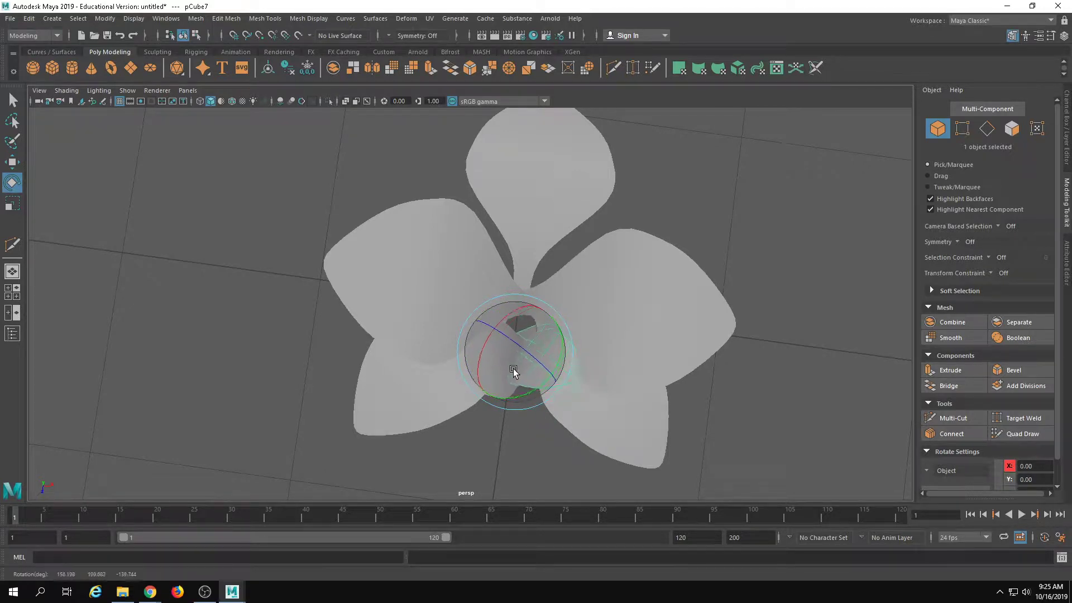
drag(551, 337, 514, 311)
alt+drag(544, 377, 509, 333)
Select both small centre petals and raise them slightly together
shift+click(466, 273)
alt+drag(466, 273, 476, 242)
key(w)
drag(510, 281, 509, 265)
alt+drag(510, 268, 539, 347)
click(603, 455)
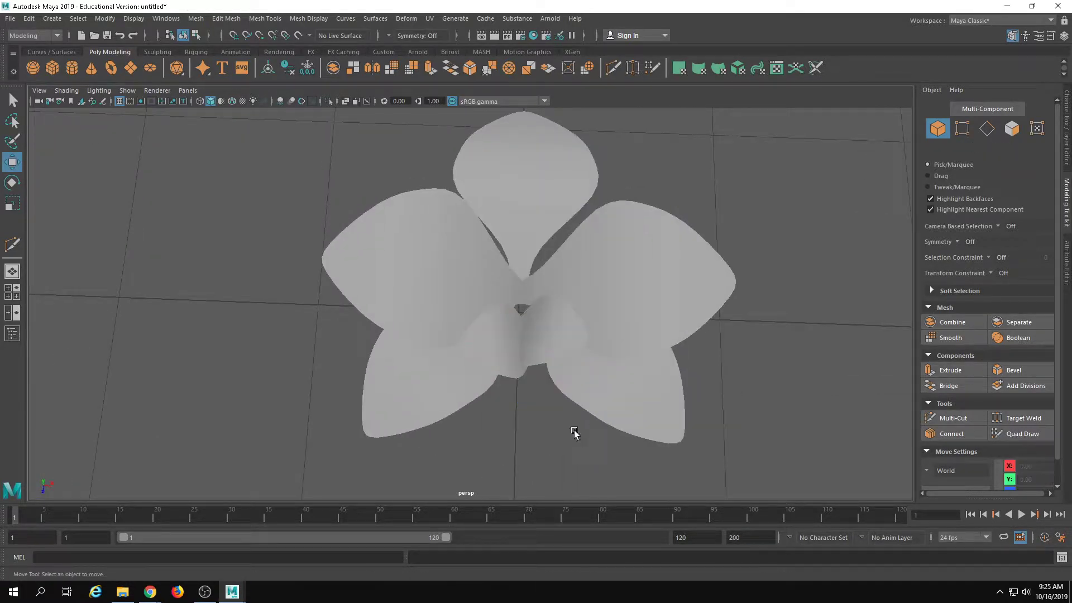
Select the large left and right side petals and shift them together with the Move tool
alt+drag(510, 447, 423, 217)
click(424, 217)
shift+click(570, 236)
alt+drag(570, 237, 534, 255)
drag(524, 308, 523, 324)
alt+drag(603, 360, 621, 461)
click(622, 464)
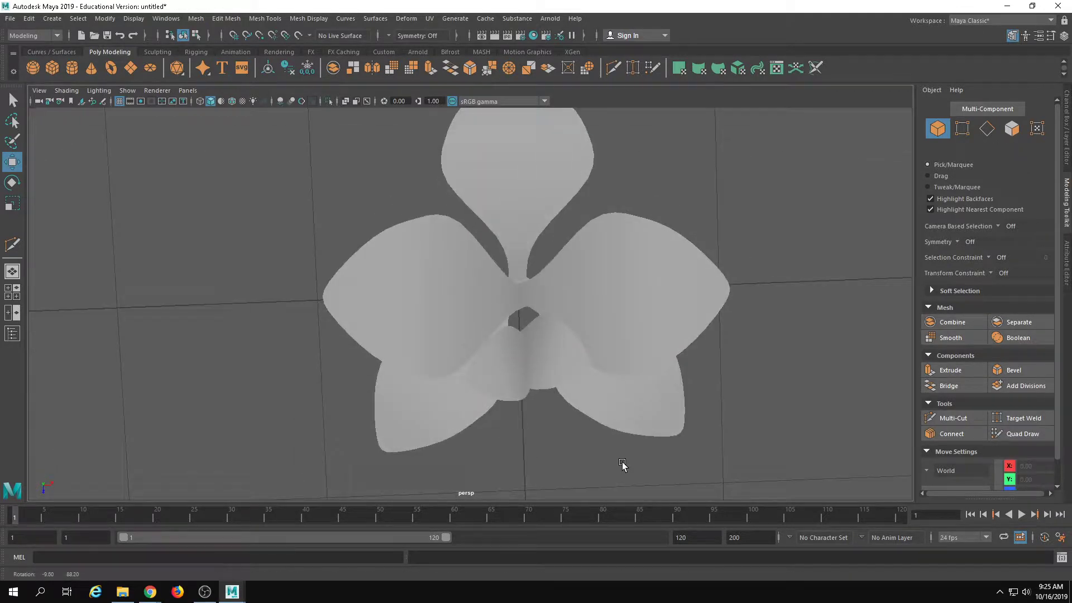
Reposition the back petal closer to the flower centre to close the gaps beside it
scroll(618, 449, down, 4)
click(524, 237)
alt+drag(526, 337, 495, 384)
click(717, 383)
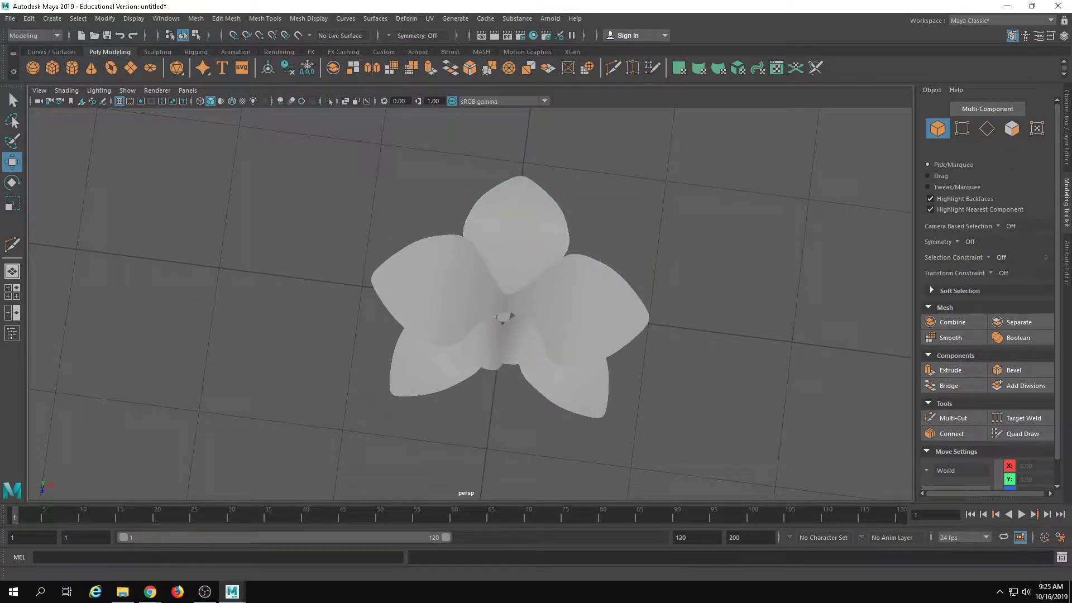
Raise three outer vertices on each long edge of the back petal to cup it, and return to object mode
alt+drag(653, 329, 508, 347)
click(557, 244)
key(ctrl+F9)
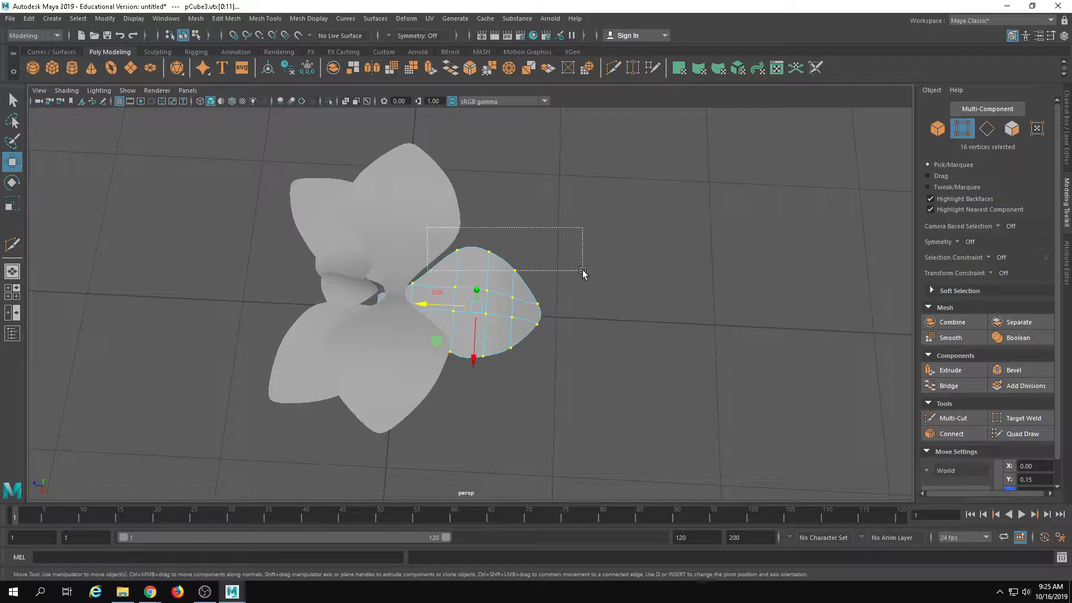
shift+drag(595, 397, 596, 397)
alt+drag(564, 397, 593, 355)
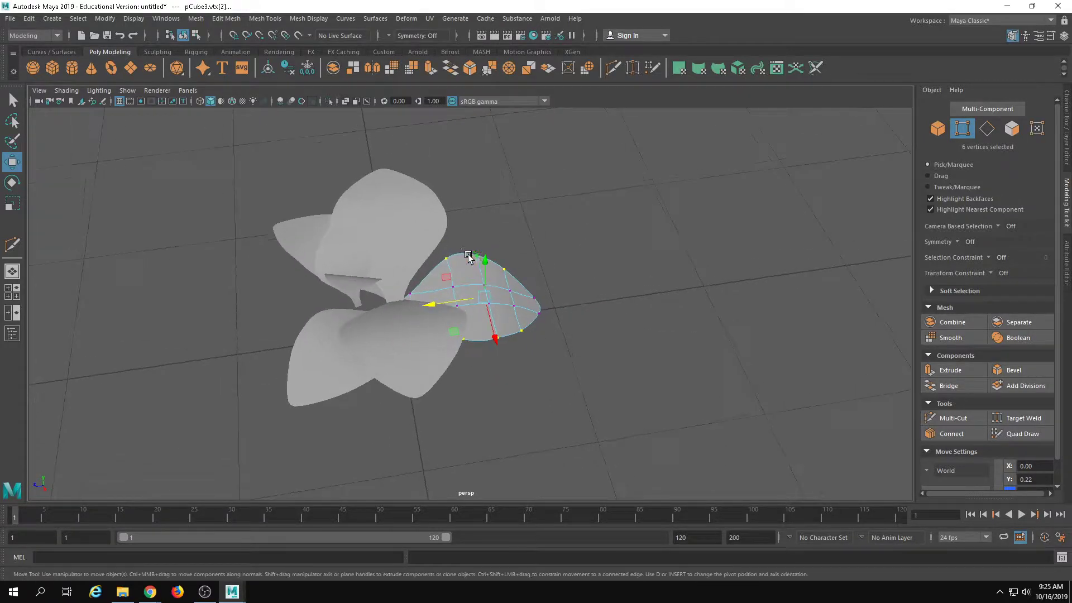
drag(484, 268, 483, 249)
key(F8)
click(597, 318)
alt+drag(597, 318, 689, 348)
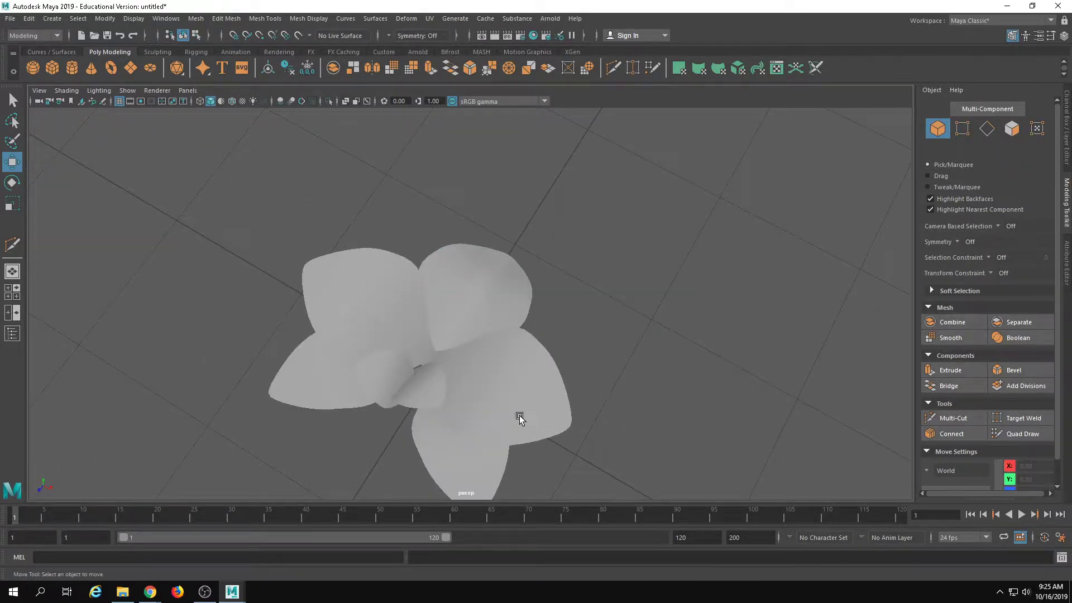
Raise three outer vertices on each long edge of the right side petal to curve it upward
alt+drag(520, 417, 575, 385)
click(581, 381)
key(ctrl+F9)
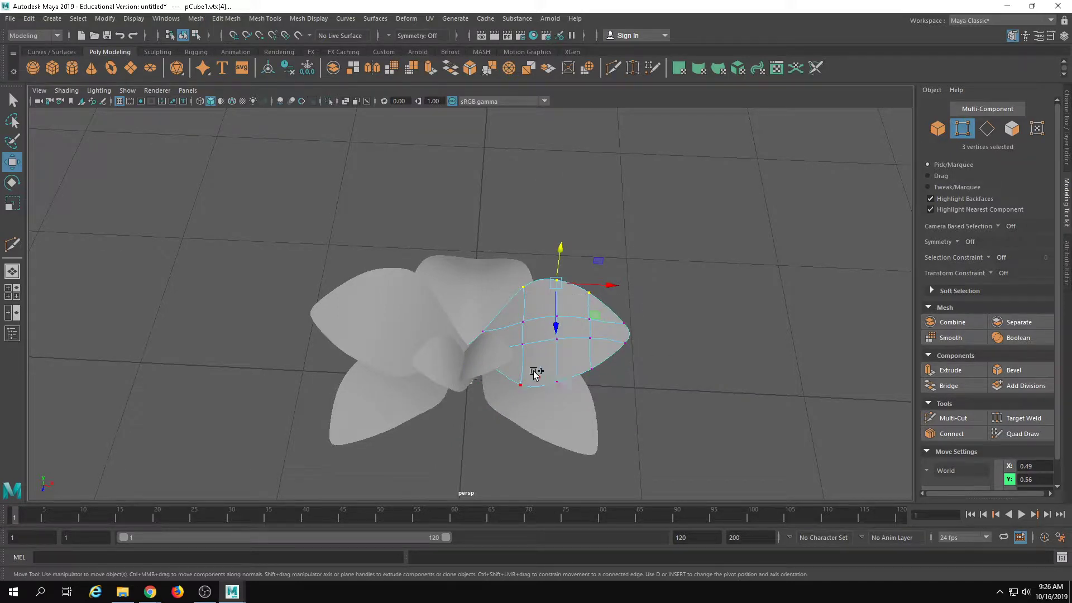
alt+drag(545, 316, 559, 223)
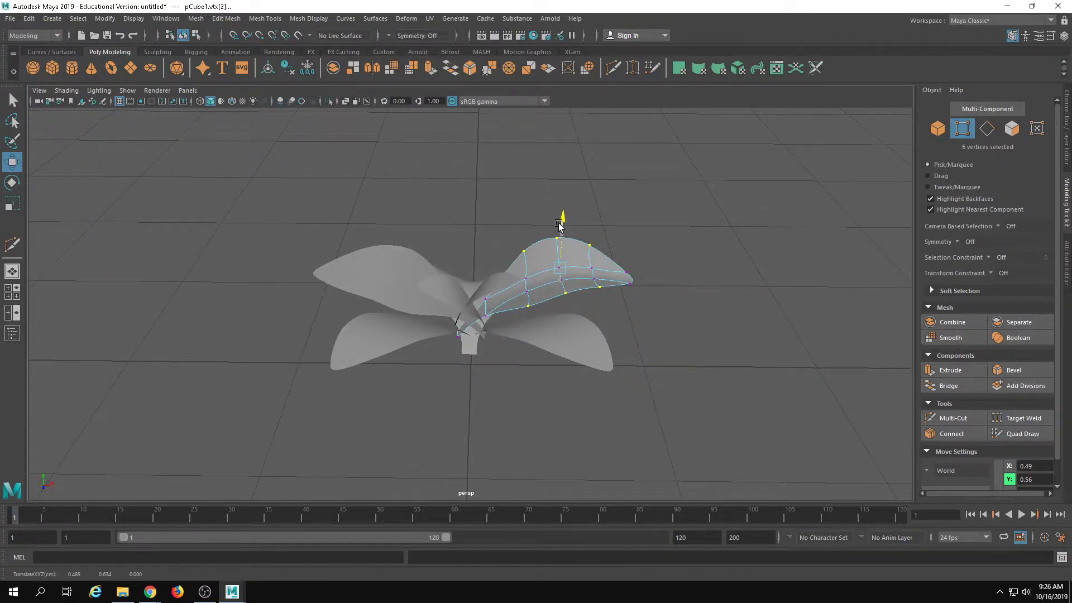
alt+drag(515, 253, 544, 312)
key(F8)
Raise three outer vertices on each long edge of the left side petal to match the right one
click(412, 341)
alt+middle_drag(413, 343, 450, 357)
alt+drag(450, 357, 335, 296)
key(ctrl+F9)
drag(361, 243, 518, 289)
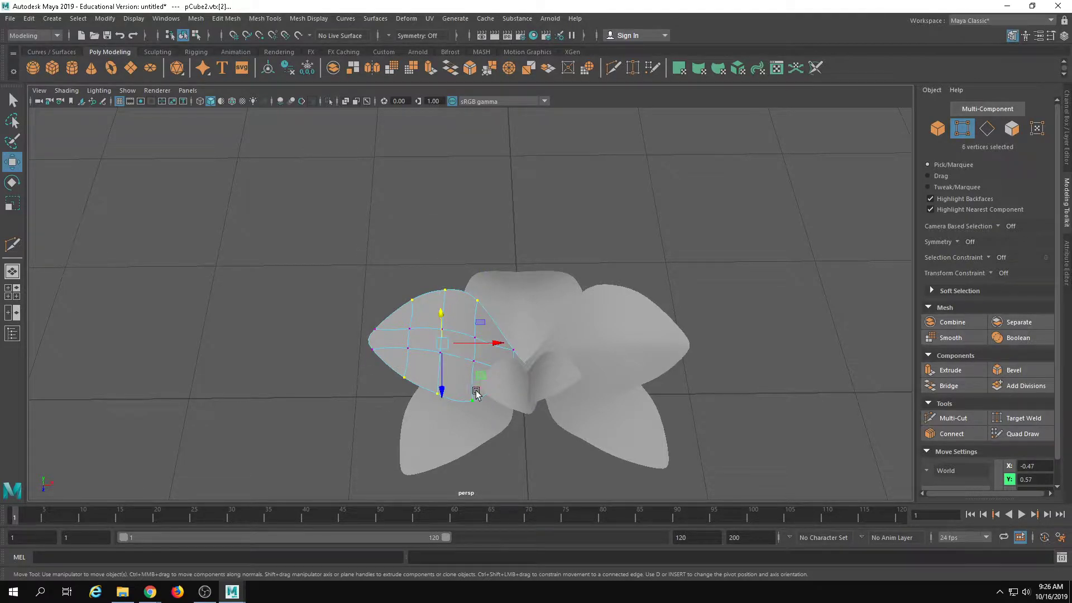
alt+drag(476, 392, 491, 320)
drag(445, 278, 448, 269)
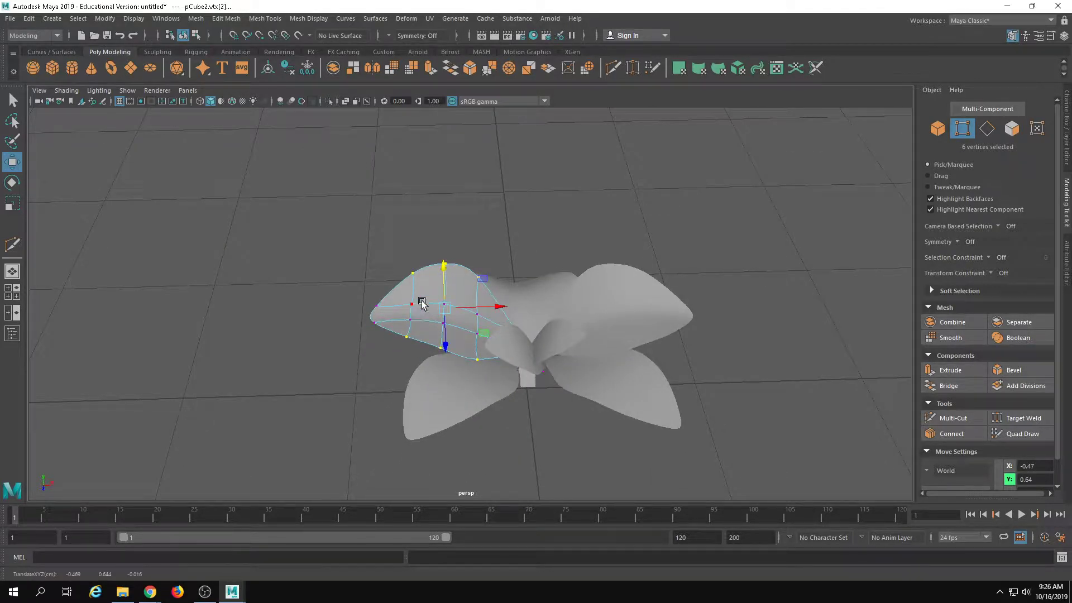
right_drag(421, 302, 505, 244)
click(613, 230)
alt+drag(613, 230, 584, 260)
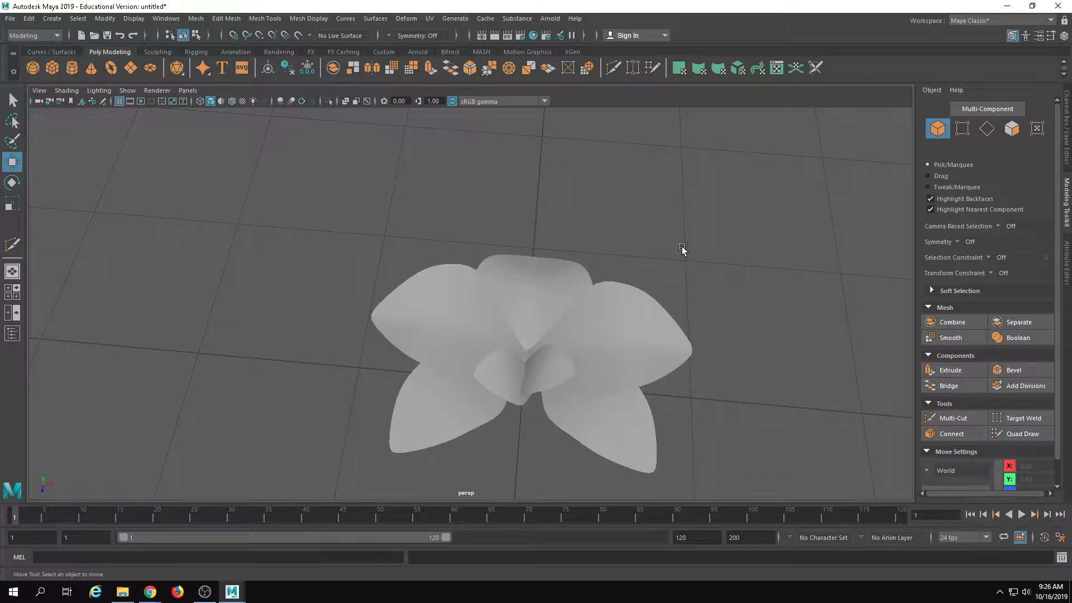
alt+drag(682, 246, 735, 279)
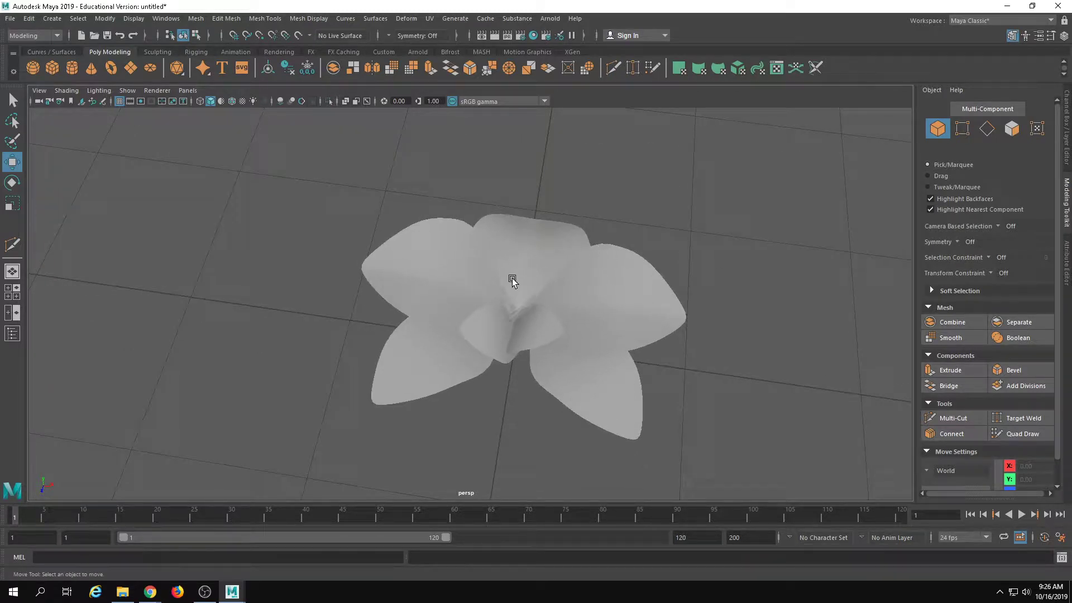
Raise three edge vertices on each side of the front right petal so that its sides curl upward
alt+drag(749, 414, 637, 390)
click(638, 390)
alt+drag(663, 444, 598, 422)
alt+drag(562, 378, 557, 373)
right_drag(549, 353, 524, 351)
alt+drag(679, 388, 624, 386)
drag(549, 267, 539, 268)
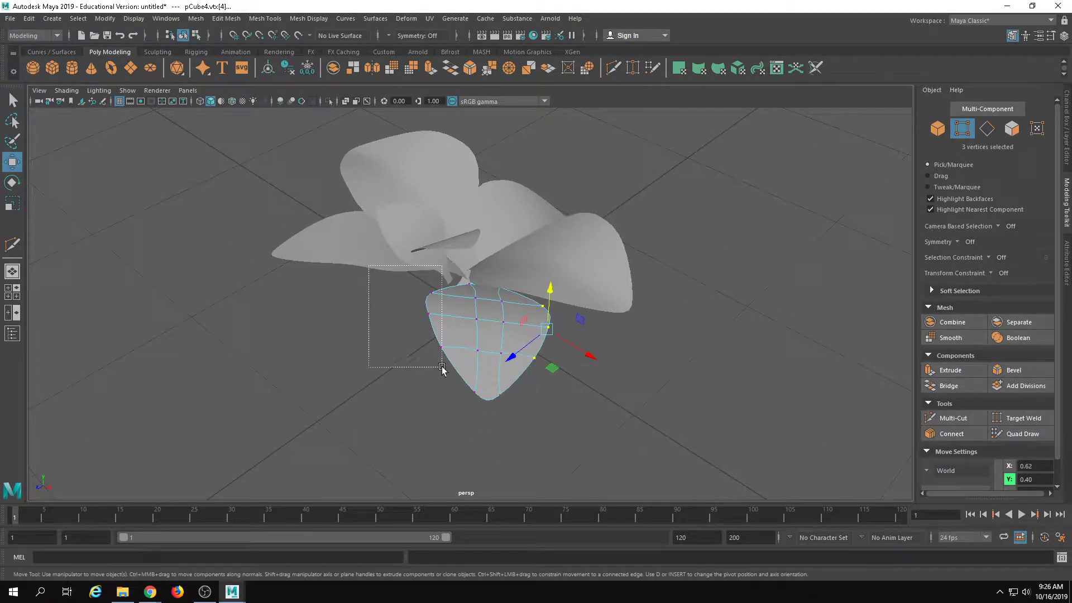
shift+drag(442, 367, 442, 367)
mouse_move(442, 368)
alt+mouse_down()
mouse_move(471, 385)
mouse_move(461, 361)
alt+mouse_up()
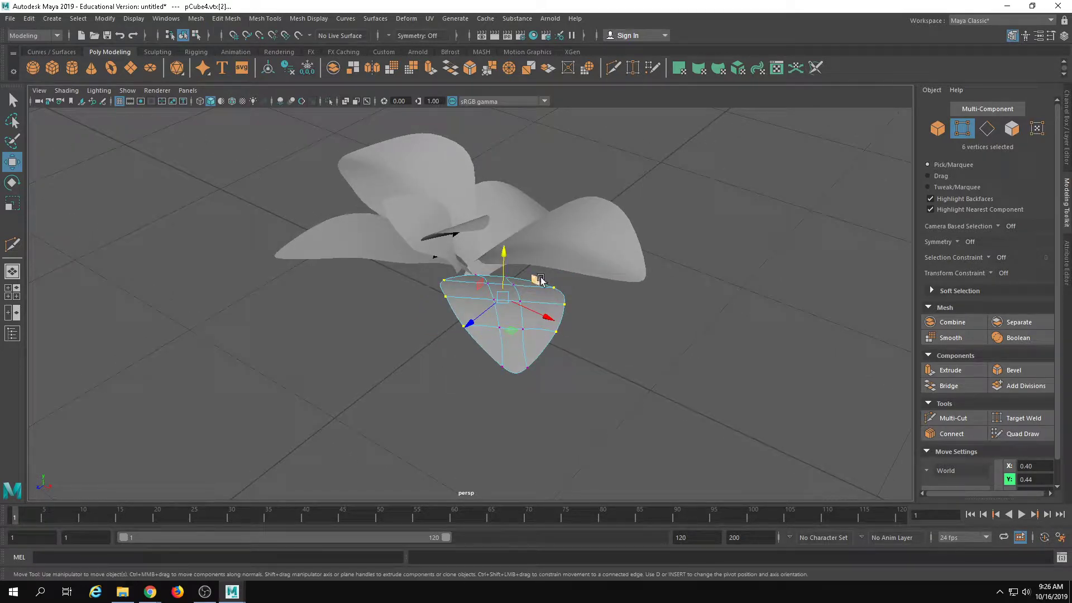
key(ctrl+z)
drag(502, 241, 504, 233)
alt+drag(391, 279, 485, 329)
Raise the edge vertices on both sides of the front left petal and return to object mode
click(439, 387)
alt+drag(440, 387, 485, 335)
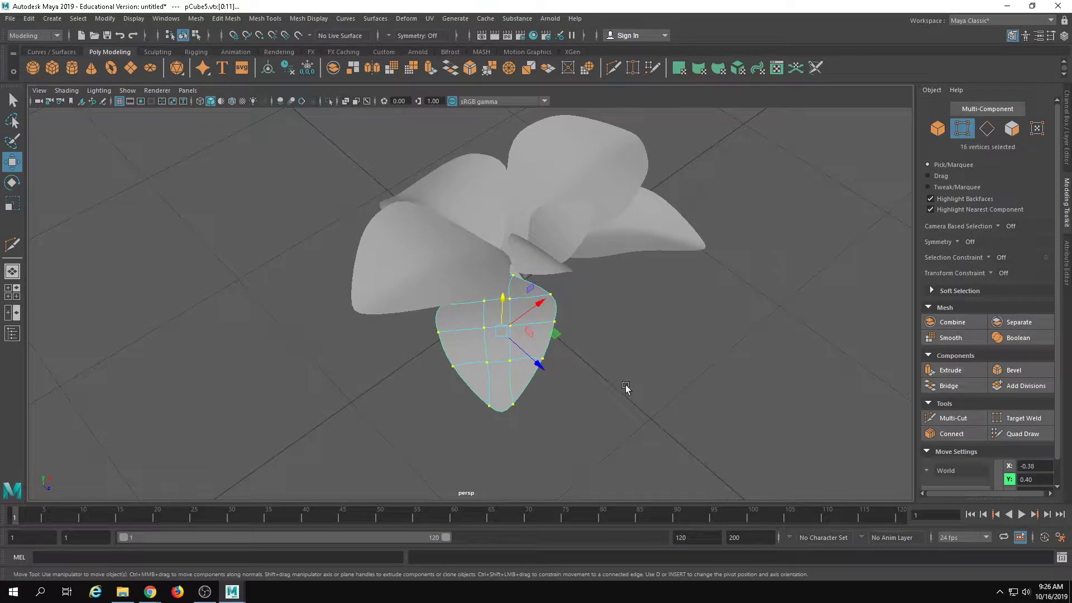
drag(537, 270, 537, 271)
alt+drag(537, 271, 370, 199)
drag(370, 198, 441, 306)
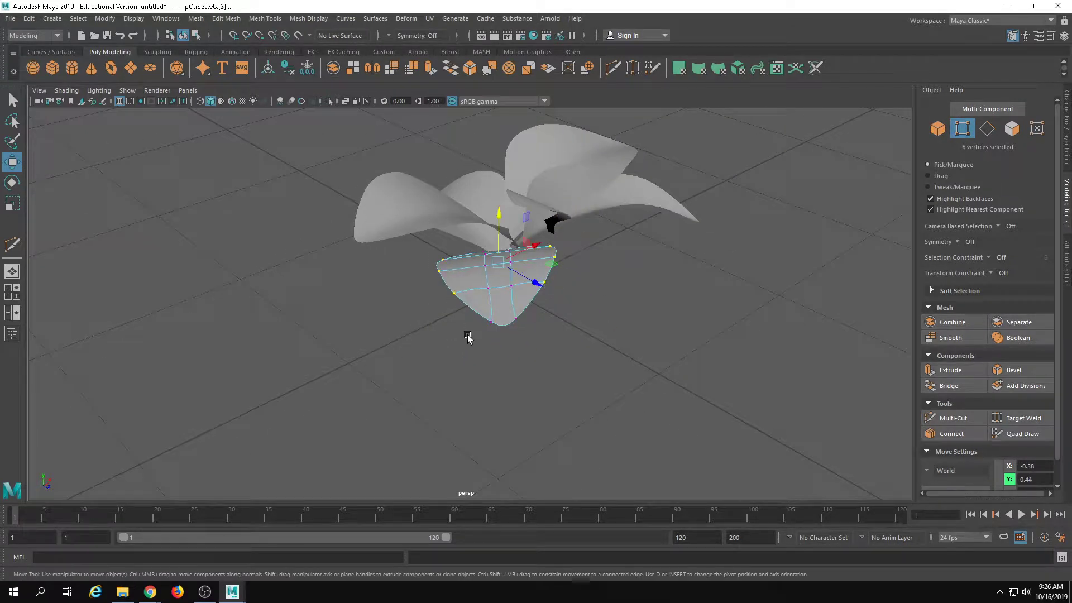
drag(497, 215, 497, 203)
right_drag(489, 283, 530, 243)
alt+drag(530, 243, 593, 304)
click(828, 339)
Select all seven petals and combine them into one mesh
alt+drag(827, 338, 699, 400)
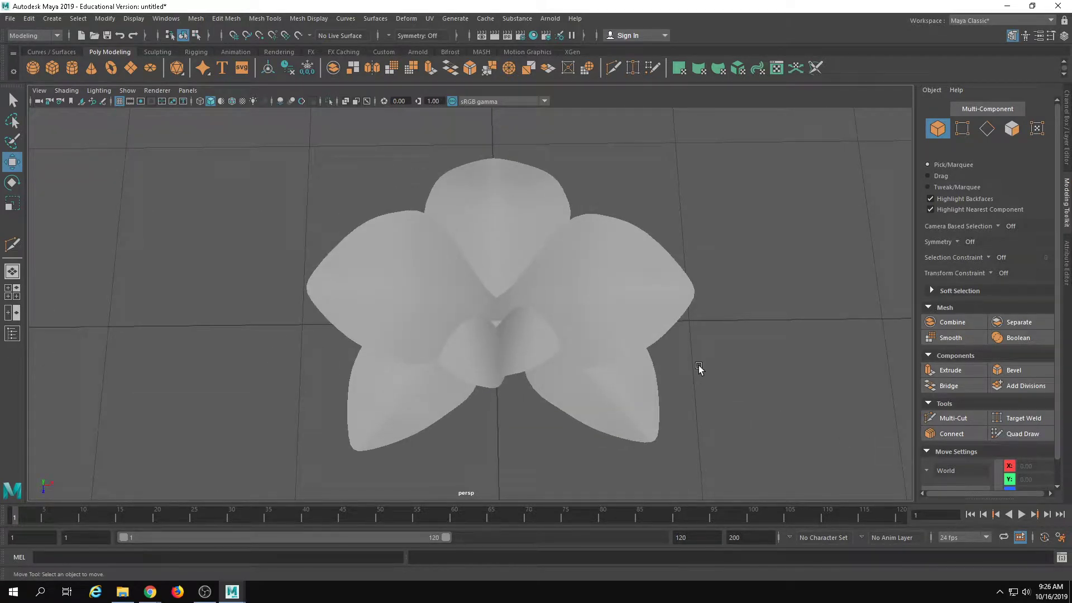
alt+drag(454, 315, 444, 326)
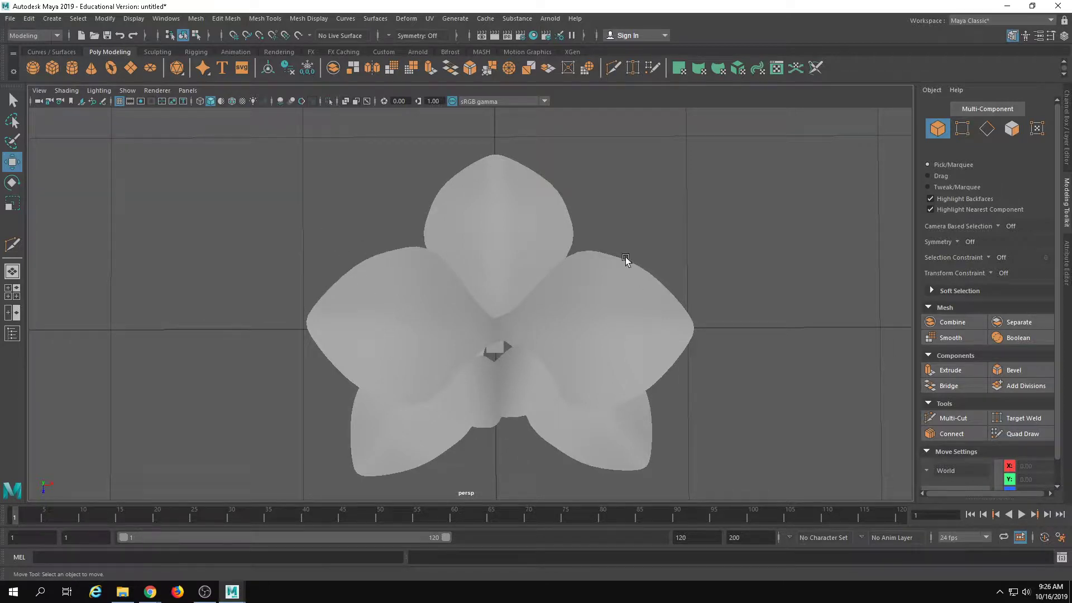
scroll(625, 260, down, 3)
mouse_move(625, 259)
alt+mouse_down()
mouse_move(534, 274)
mouse_move(631, 257)
alt+mouse_up()
drag(659, 413, 329, 178)
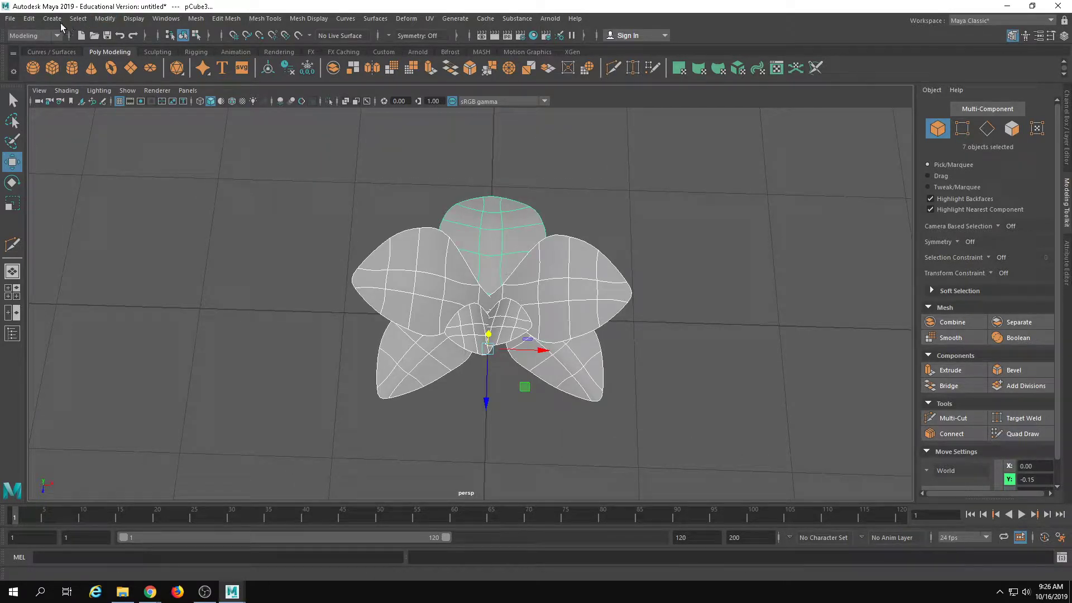
click(204, 19)
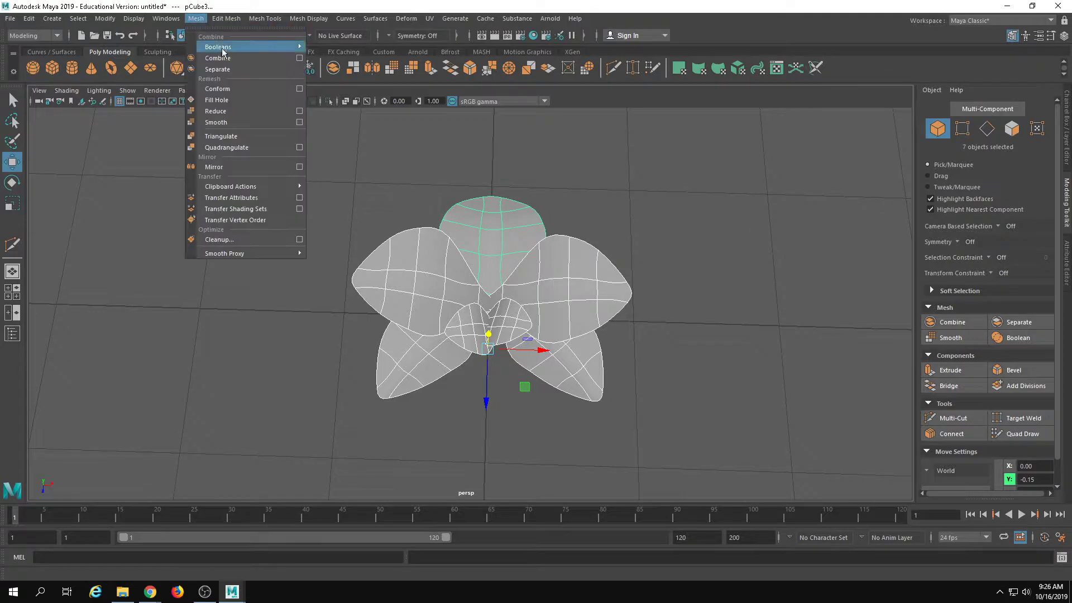
click(226, 58)
alt+drag(287, 184, 541, 374)
click(541, 374)
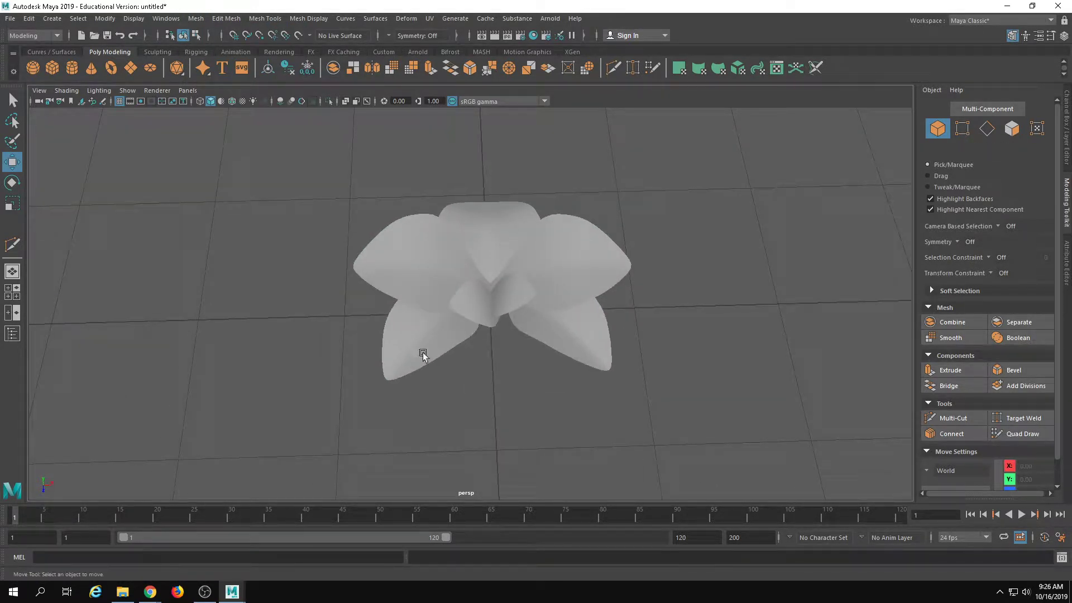
Draw a long wavy curve in front of the flower with the CV Curve Tool as the stem path
scroll(393, 363, down, 5)
alt+drag(390, 346, 514, 308)
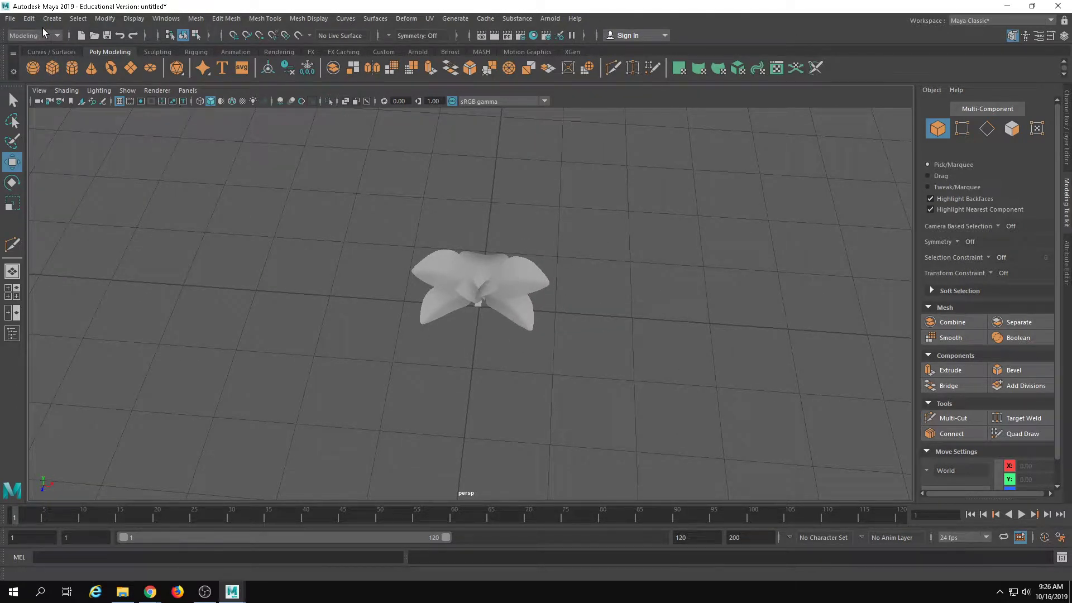
click(57, 20)
mouse_move(76, 102)
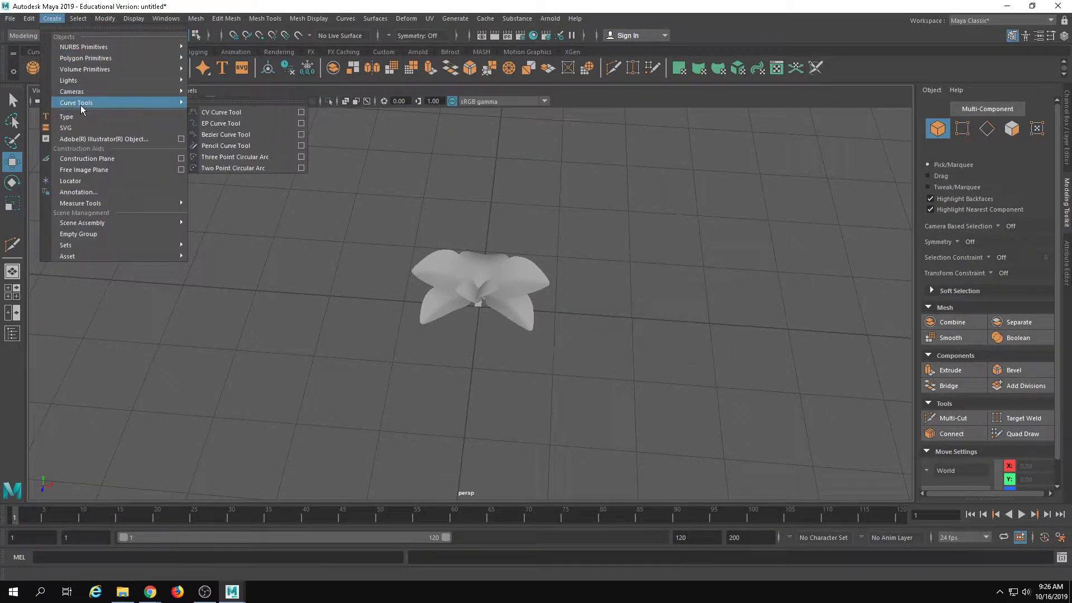
click(246, 112)
alt+drag(642, 290, 650, 406)
click(443, 333)
click(366, 301)
click(364, 230)
click(271, 198)
click(168, 209)
click(134, 138)
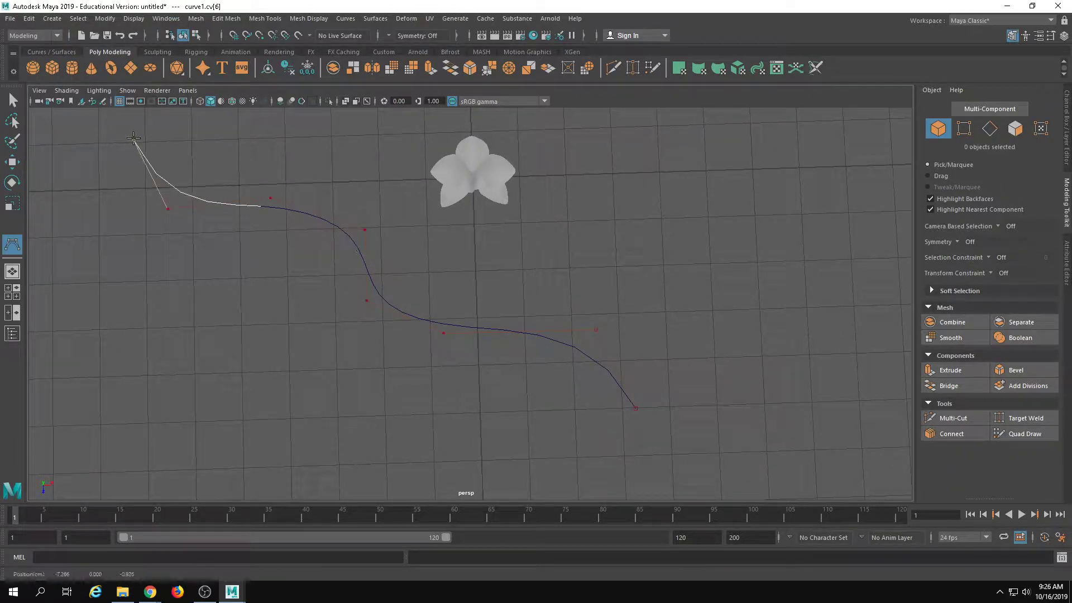
key(Return)
key(w)
Create a polygon cube and move it to the right end of the stem curve
alt+drag(372, 316, 414, 311)
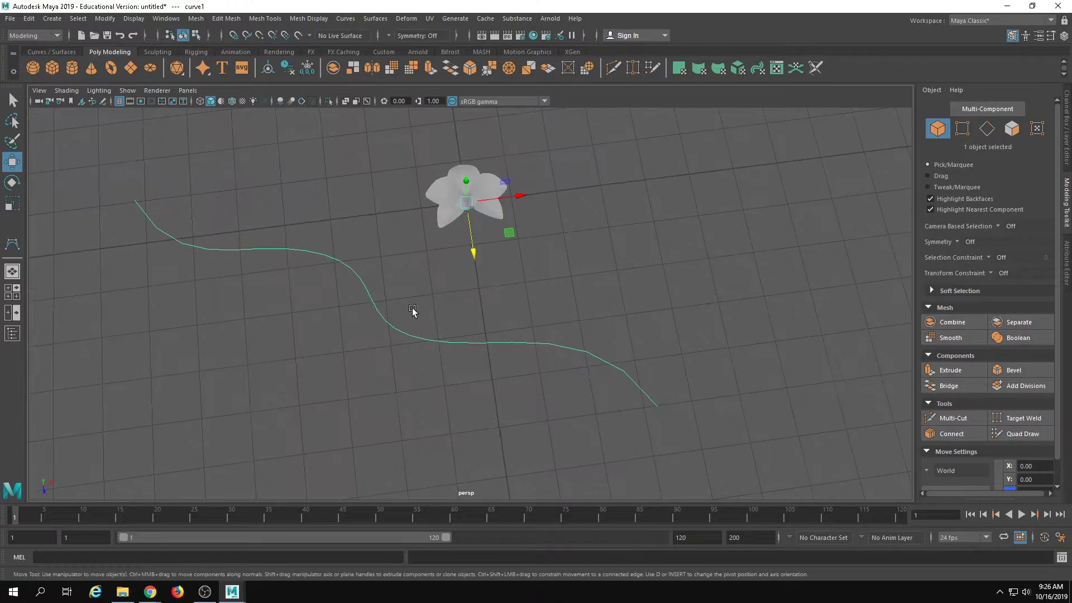
click(52, 69)
alt+middle_drag(552, 381, 456, 302)
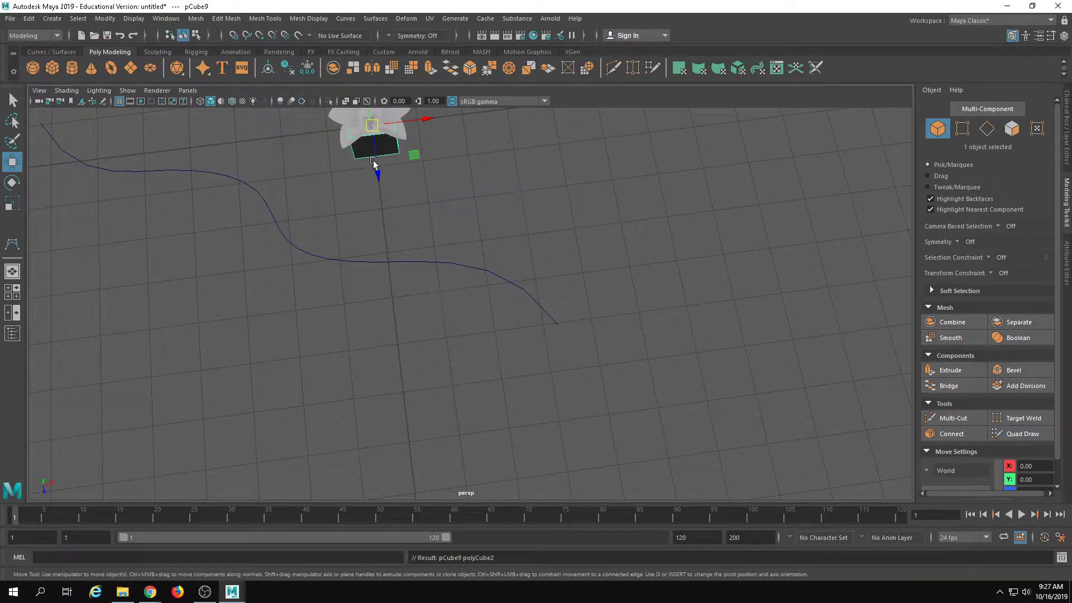
drag(373, 162, 604, 261)
alt+middle_drag(558, 267, 538, 352)
alt+drag(538, 352, 517, 321)
alt+right_drag(603, 352, 793, 396)
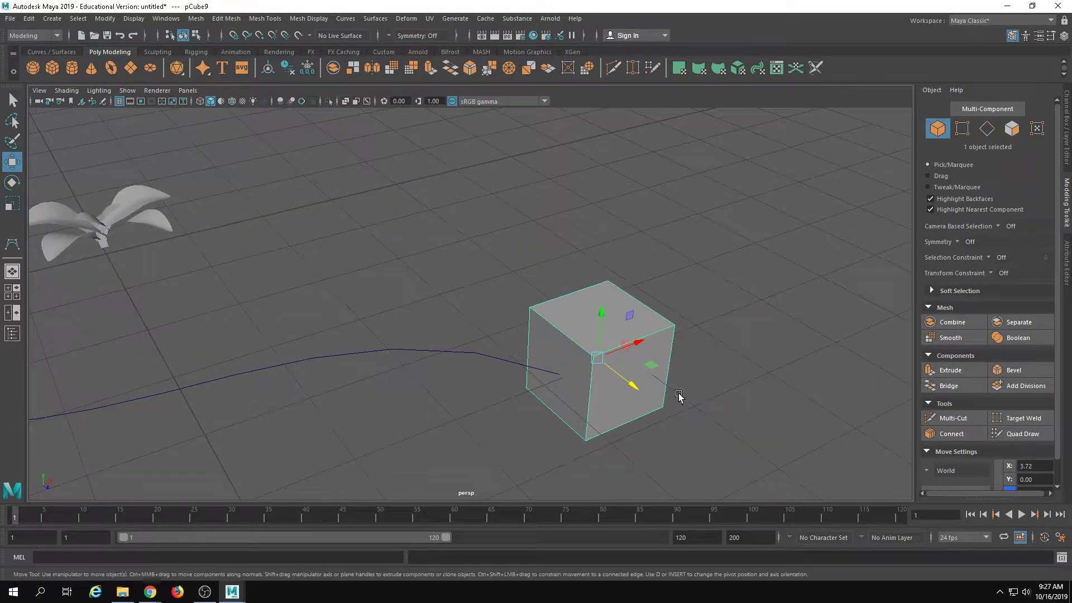
Rotate the cube to face the curve, scale it down, and align it with the curve's end
key(e)
drag(600, 390, 565, 303)
key(r)
key(w)
mouse_move(539, 368)
alt+mouse_down()
mouse_move(590, 282)
mouse_move(533, 356)
alt+mouse_up()
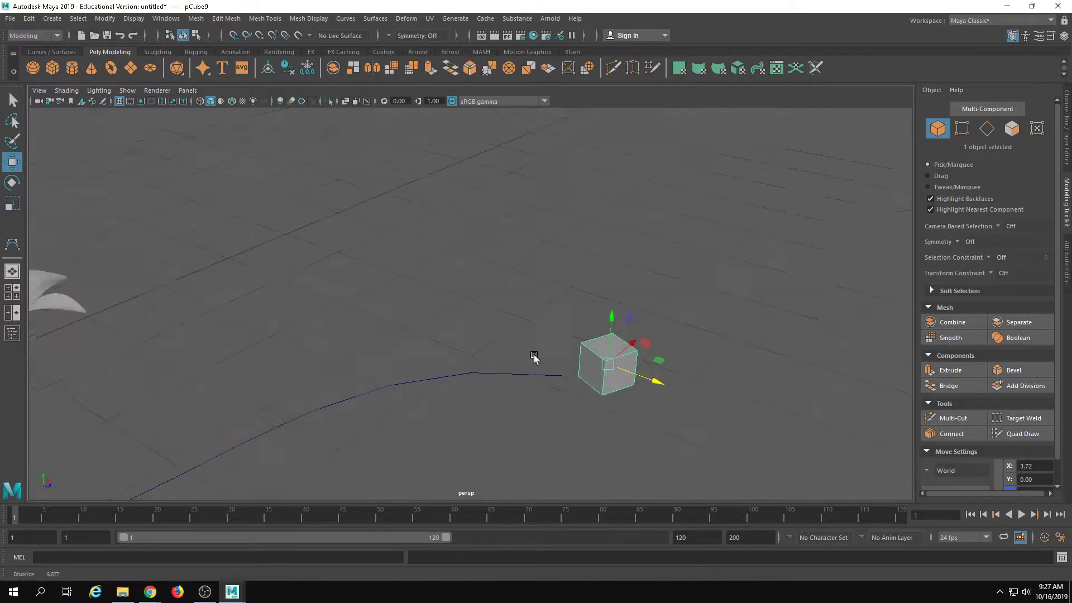
scroll(534, 357, up, 1)
drag(636, 345, 629, 351)
alt+drag(655, 394, 614, 392)
Delete all faces of the small cube except the one facing the curve's end
right_drag(575, 354, 602, 445)
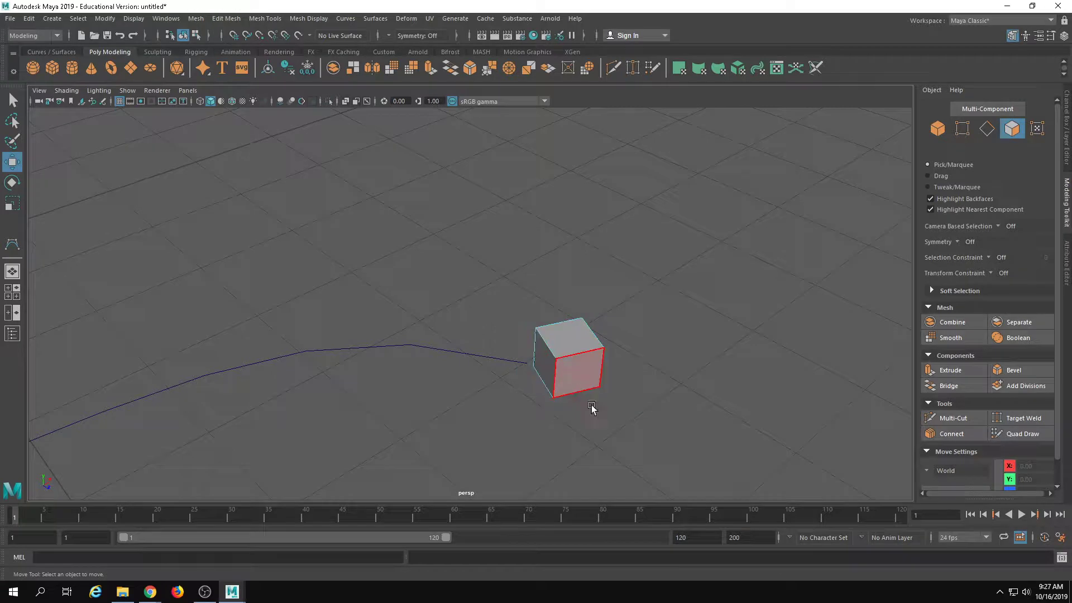
alt+drag(591, 408, 578, 399)
drag(672, 440, 578, 294)
key(Delete)
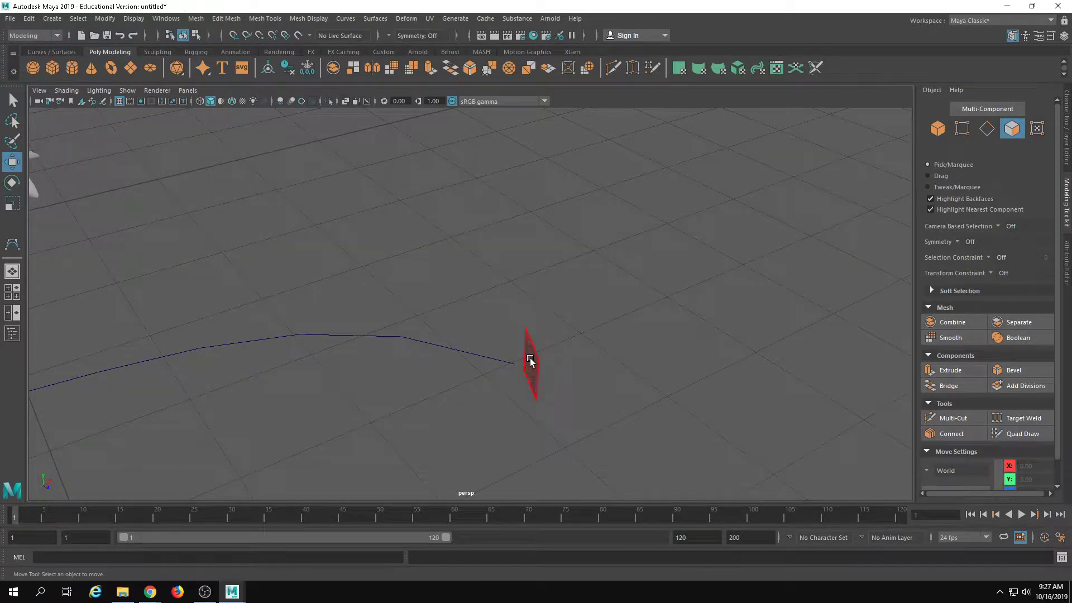
Extrude the remaining face along the stem curve and set the extrusion to 35 divisions
click(530, 362)
mouse_move(564, 402)
alt+mouse_down()
mouse_move(546, 369)
mouse_move(525, 365)
mouse_move(591, 399)
alt+mouse_up()
click(949, 370)
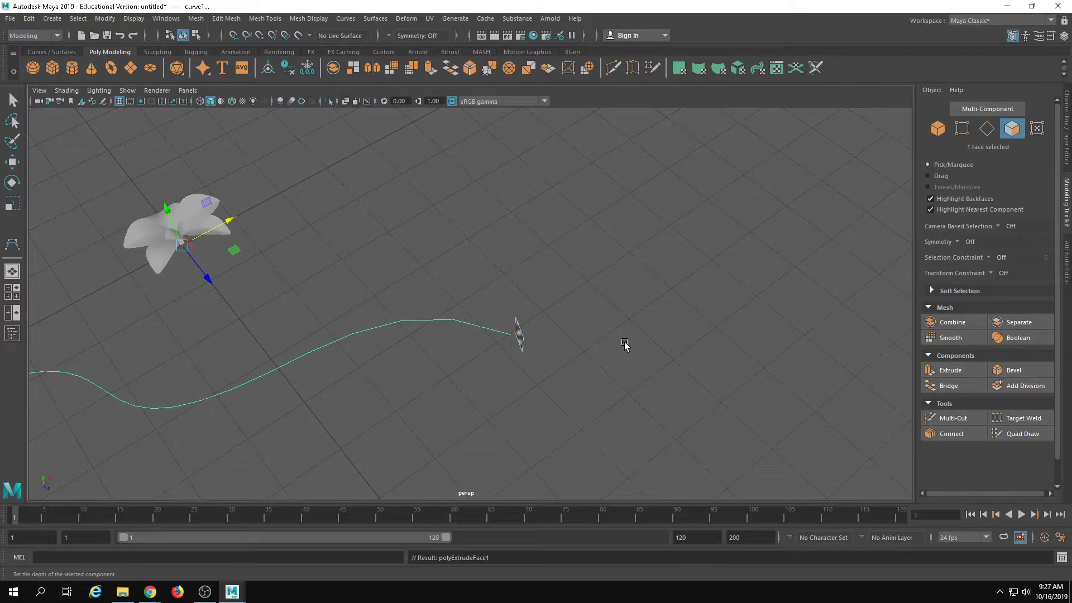
key(a)
alt+drag(644, 373, 397, 294)
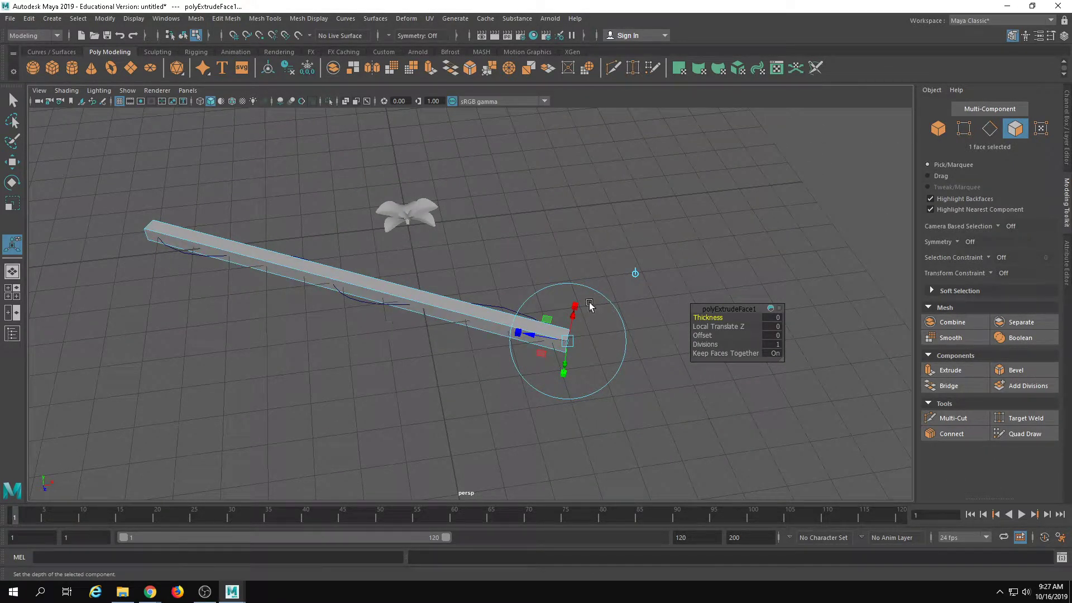
drag(714, 344, 779, 350)
alt+drag(621, 405, 723, 407)
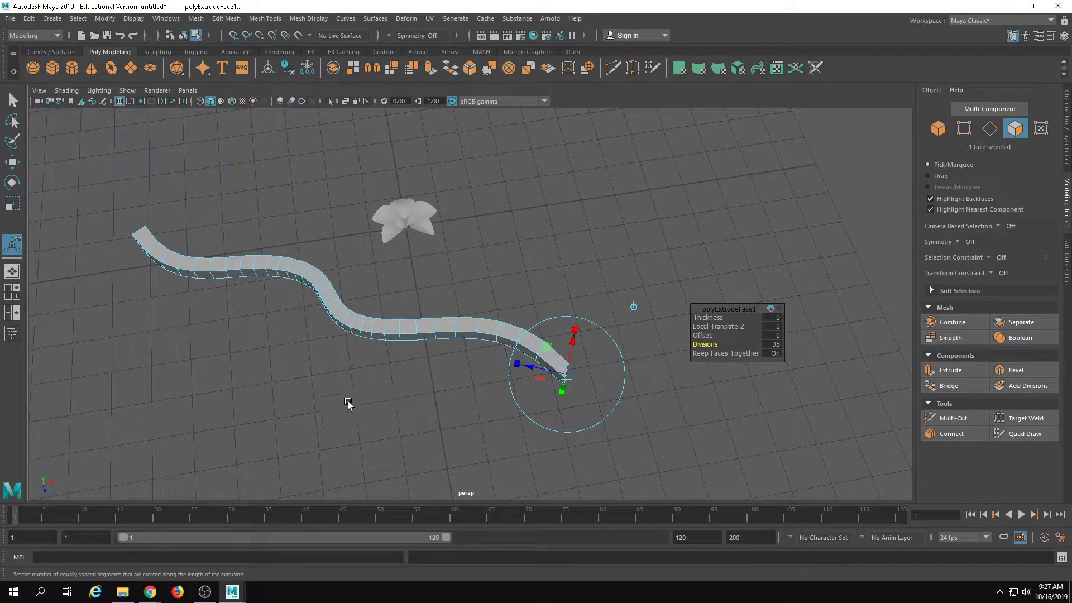
alt+drag(350, 401, 397, 356)
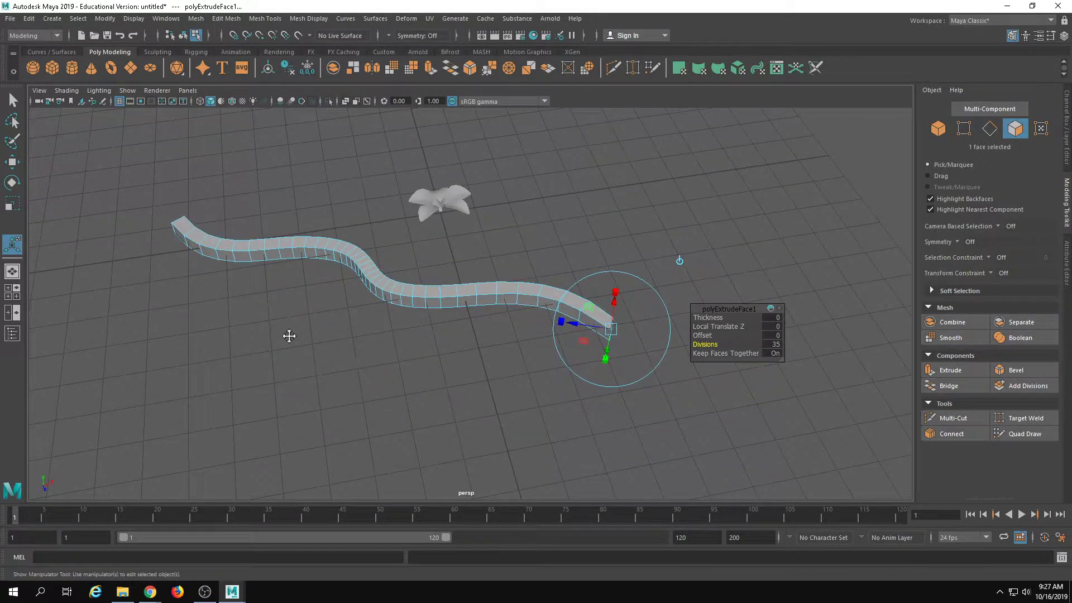
Set the stem extrusion's twist to 180 and its taper to 0.742
click(1067, 269)
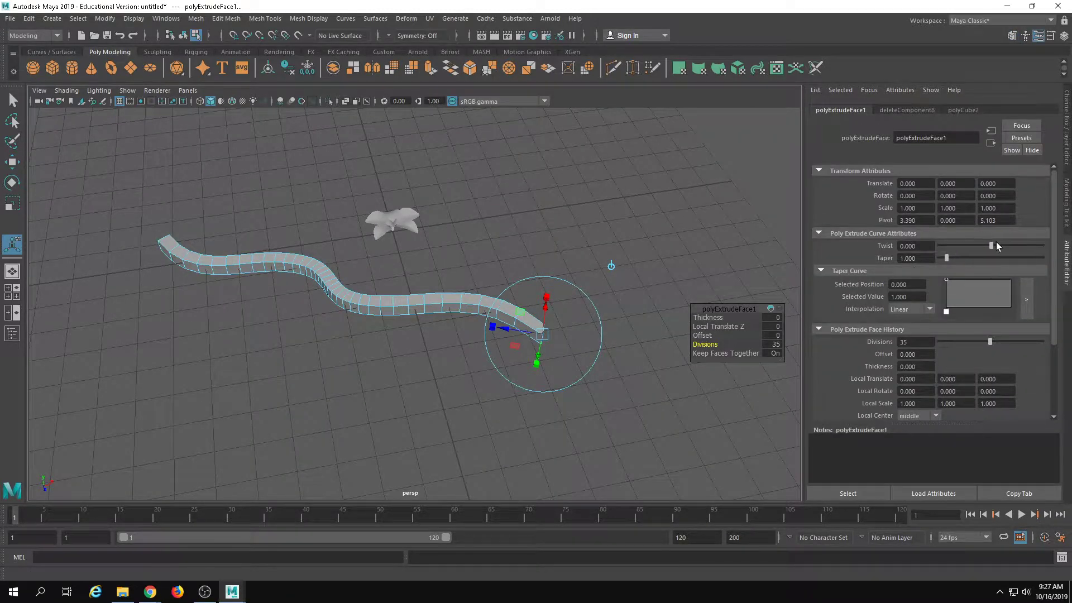
drag(993, 244, 1047, 247)
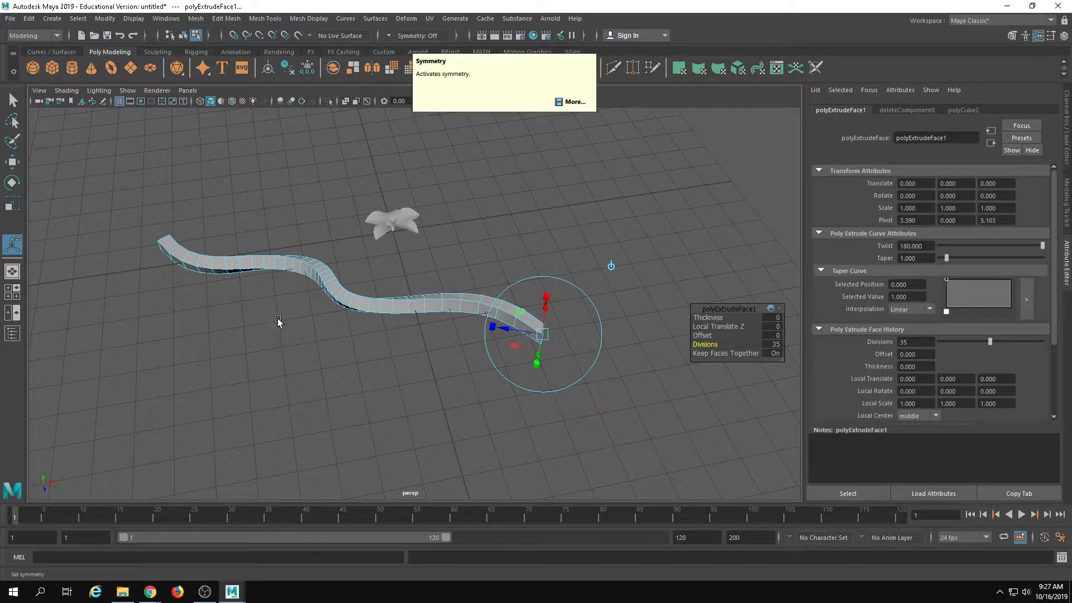
alt+middle_drag(315, 211, 325, 230)
alt+drag(325, 230, 299, 220)
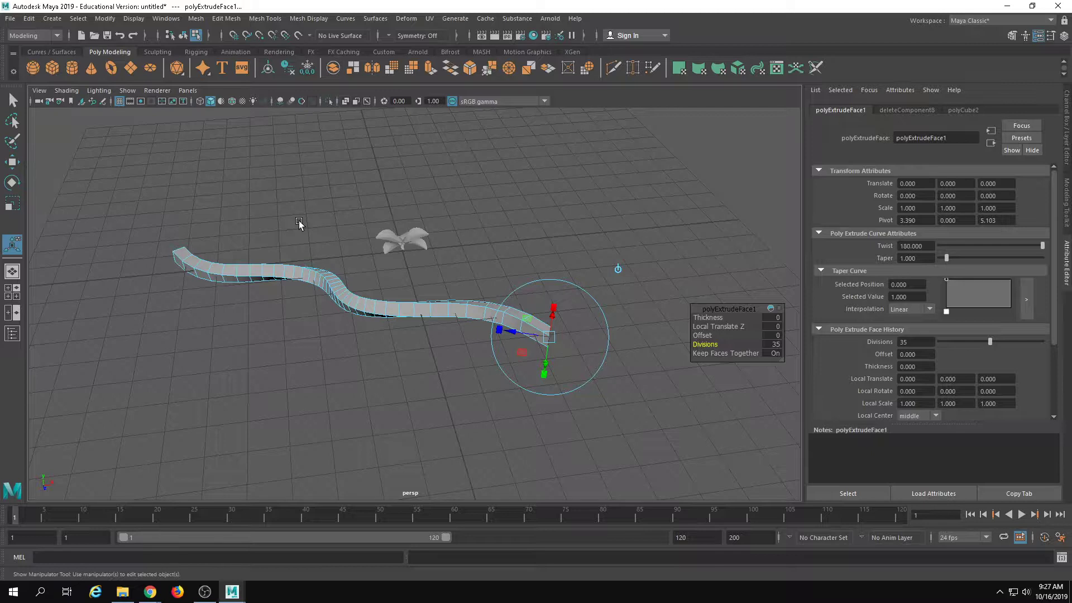
alt+drag(335, 247, 362, 212)
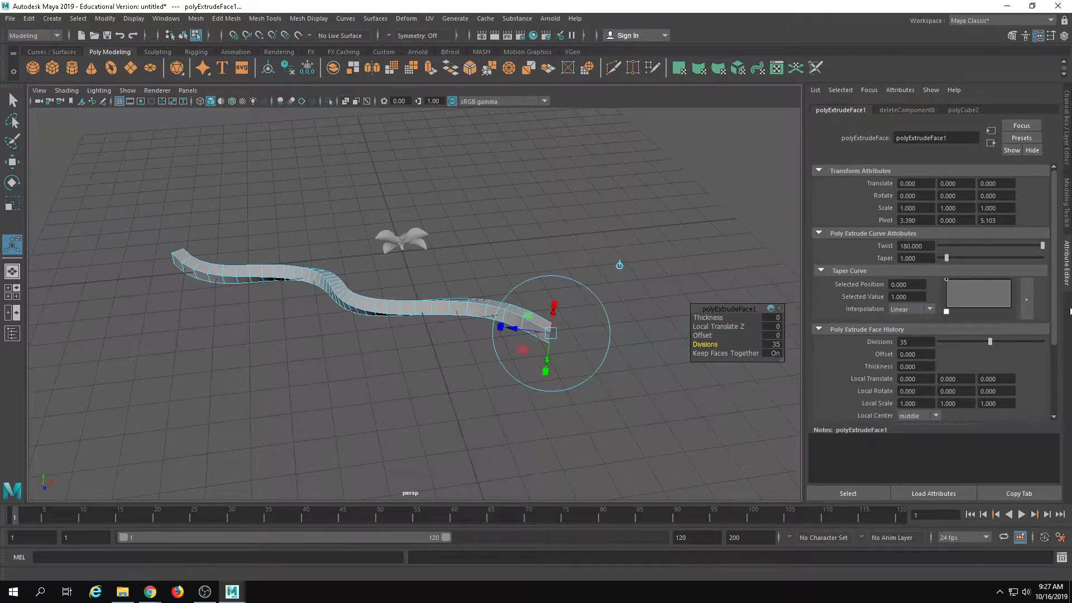
mouse_move(946, 259)
mouse_down()
mouse_move(956, 259)
mouse_move(945, 260)
mouse_up()
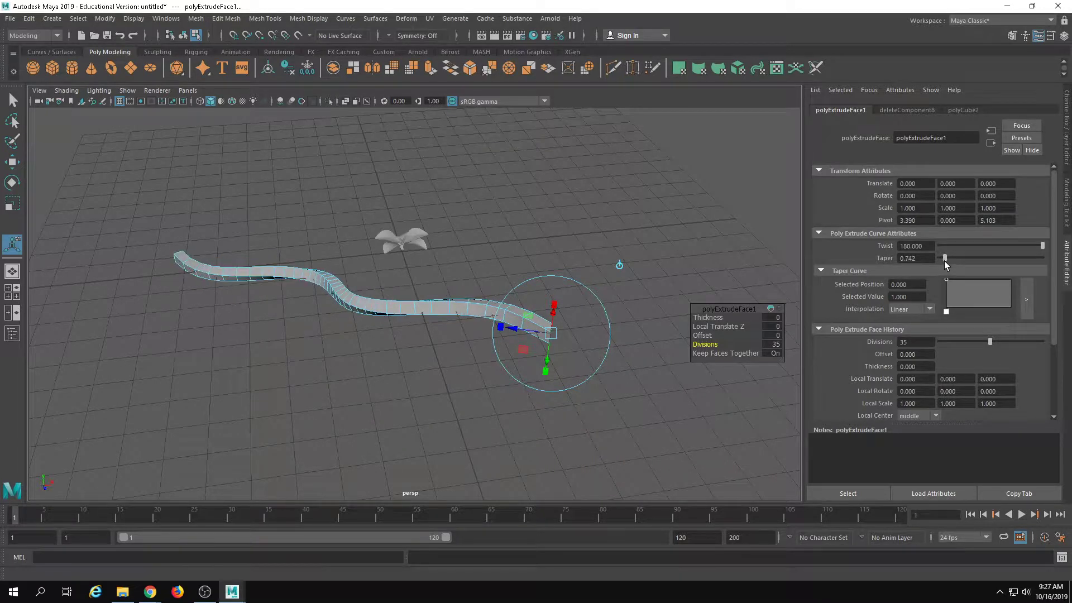
alt+drag(196, 323, 170, 366)
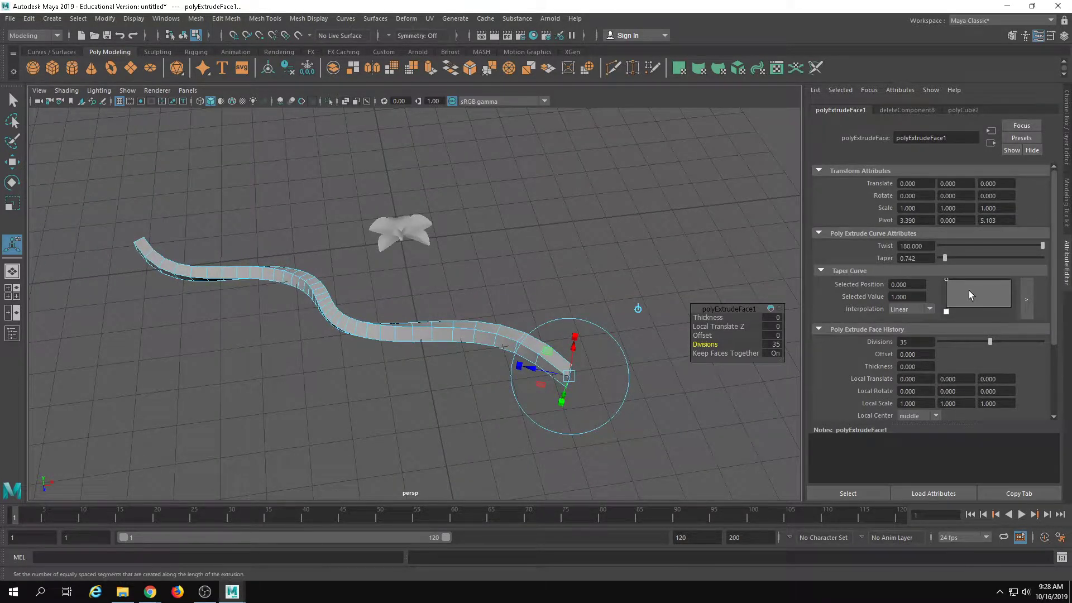
Add points to the stem's taper curve to vary its thickness, including one at position 0.661 with value 0.720
click(970, 293)
click(994, 289)
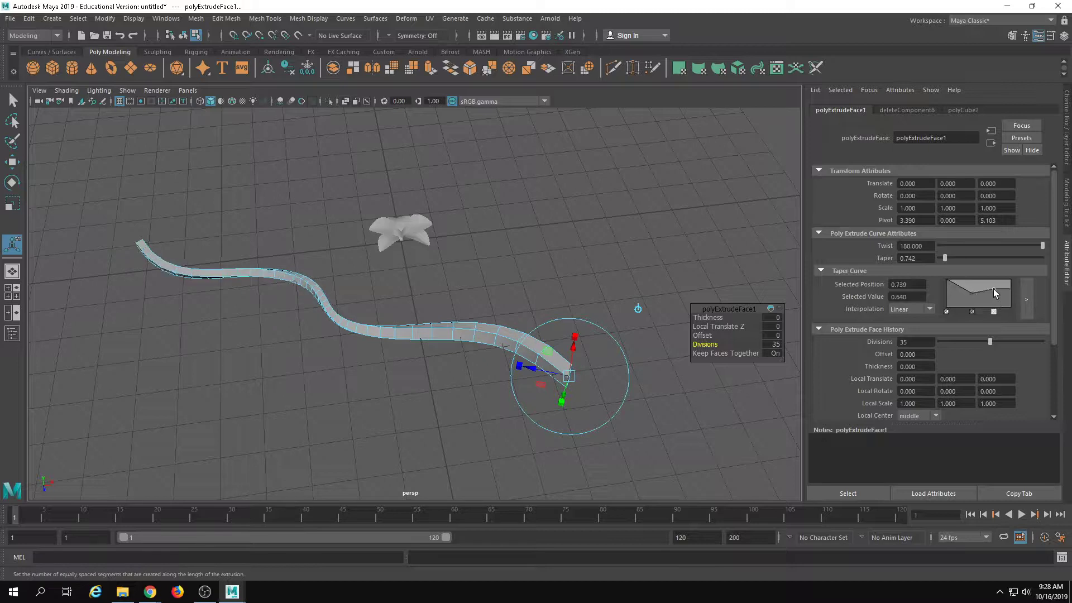
drag(994, 288, 993, 296)
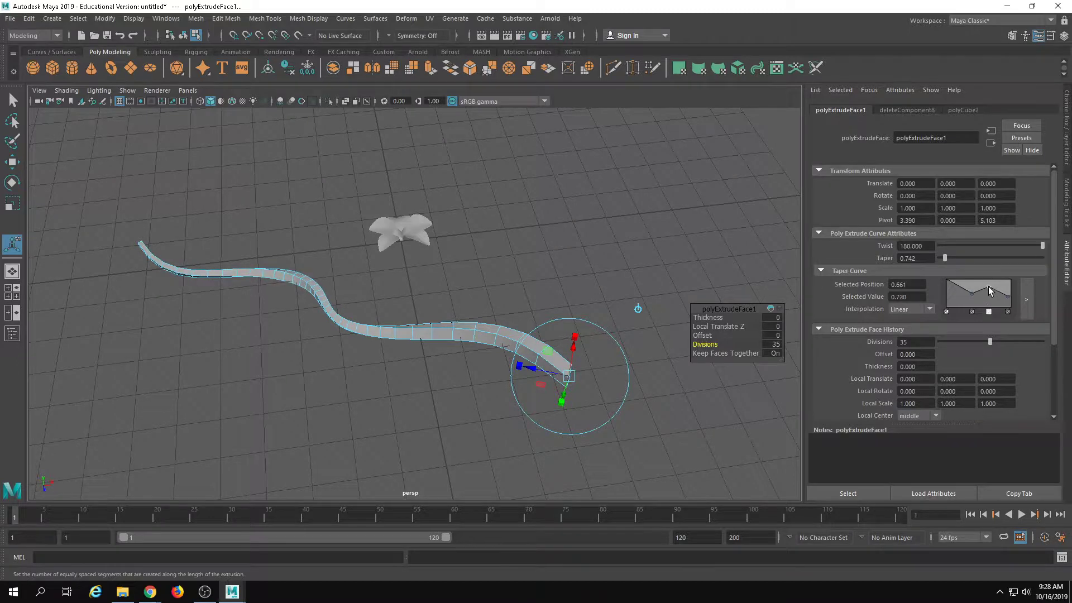
mouse_move(626, 301)
alt+mouse_down()
mouse_move(577, 324)
mouse_move(611, 296)
alt+mouse_up()
Return the stem to object mode and display it with smooth mesh preview, checking its shape from several angles
right_drag(380, 323, 504, 237)
mouse_move(404, 319)
alt+mouse_down()
mouse_move(410, 347)
mouse_move(401, 316)
alt+mouse_up()
alt+drag(550, 335, 536, 312)
click(410, 243)
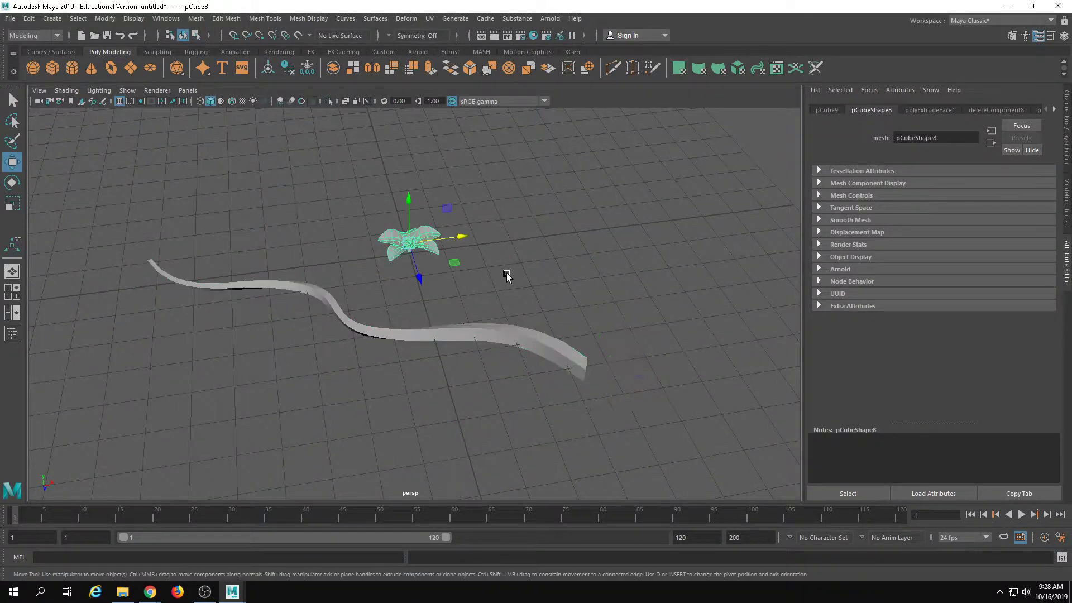
click(408, 304)
click(445, 339)
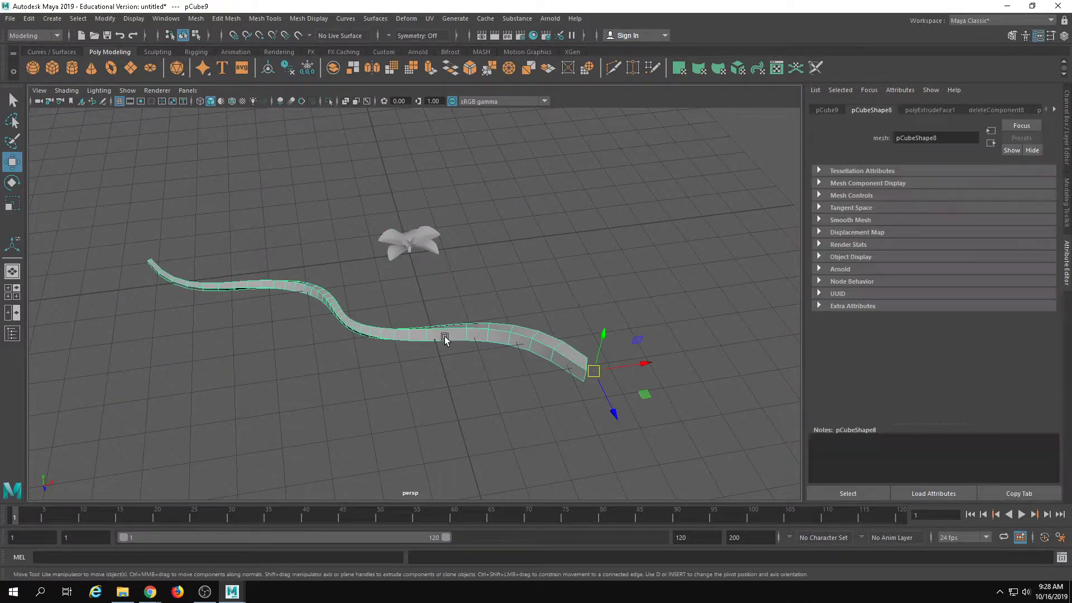
click(460, 371)
mouse_move(460, 370)
alt+mouse_down()
mouse_move(461, 412)
mouse_move(458, 310)
mouse_move(447, 416)
mouse_move(464, 416)
mouse_move(469, 388)
alt+mouse_up()
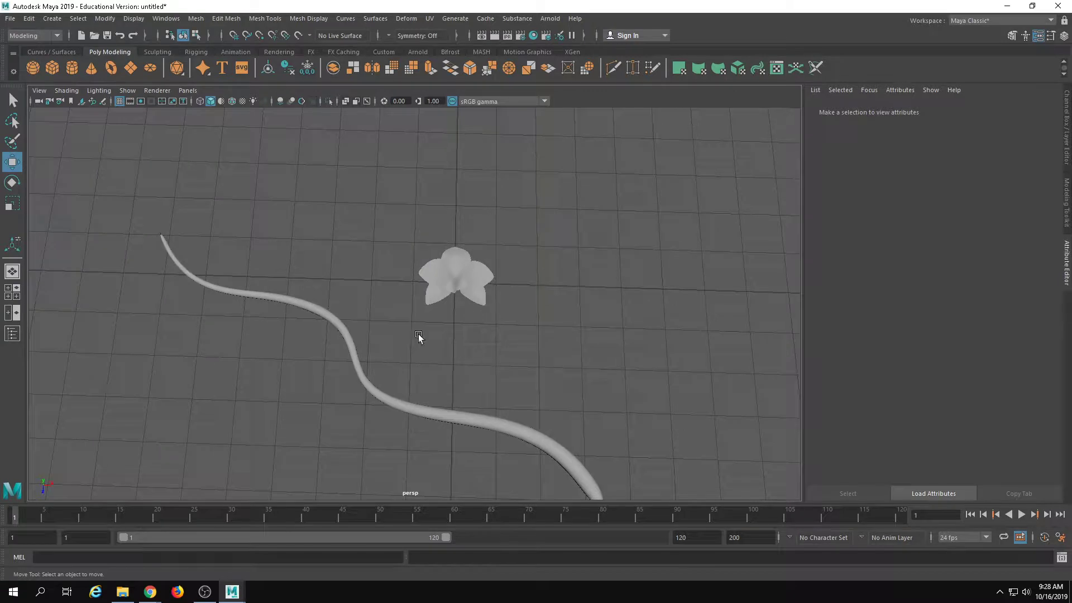
alt+drag(419, 336, 333, 310)
click(355, 333)
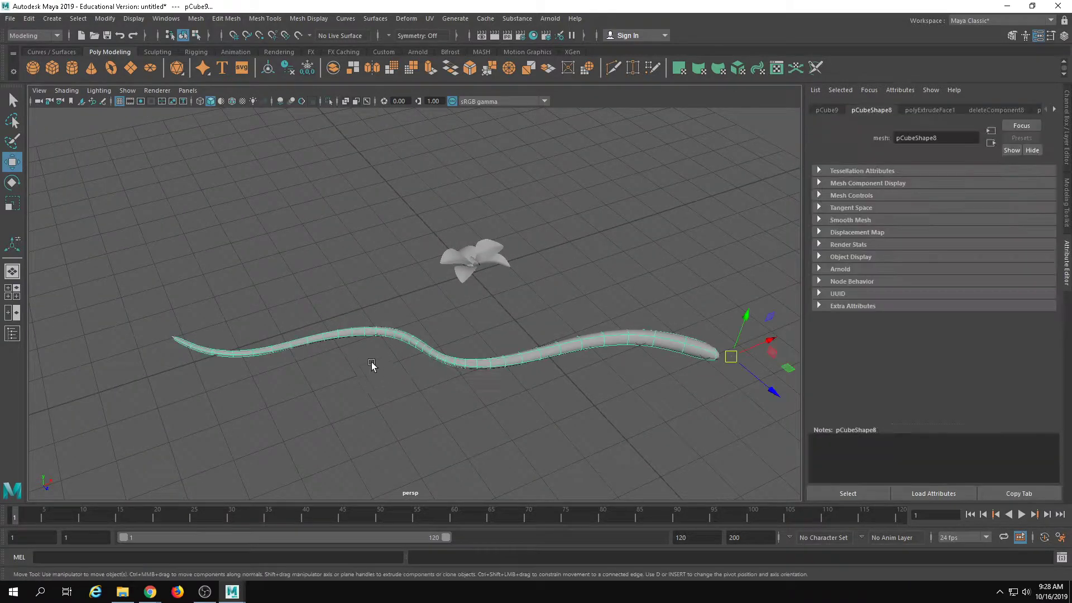
alt+drag(371, 366, 509, 417)
click(509, 418)
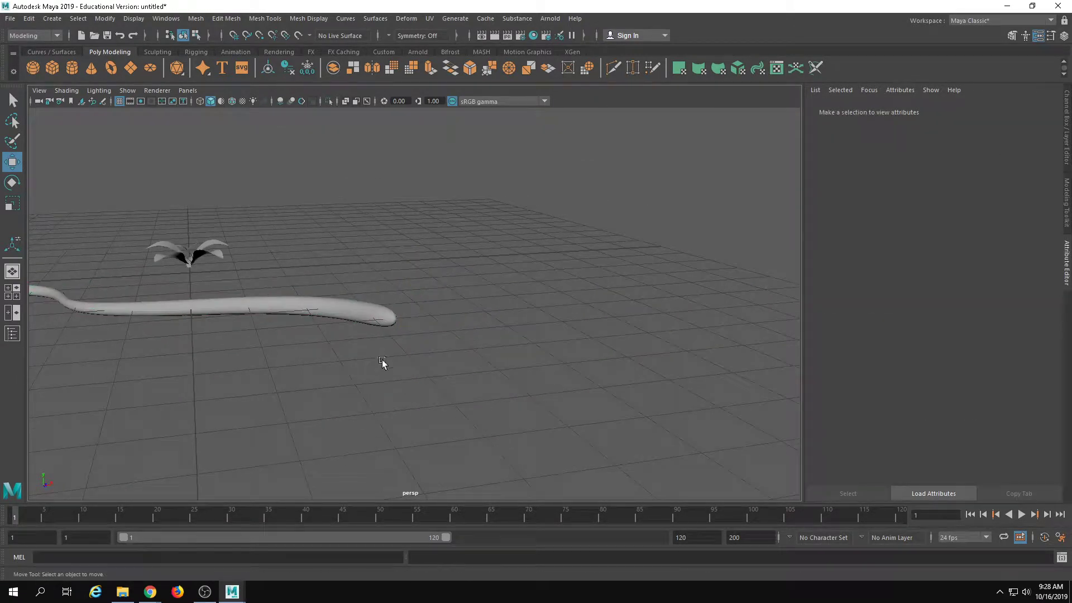
Turn on X-Ray shading in the viewport and select the path curve inside the stem
click(58, 87)
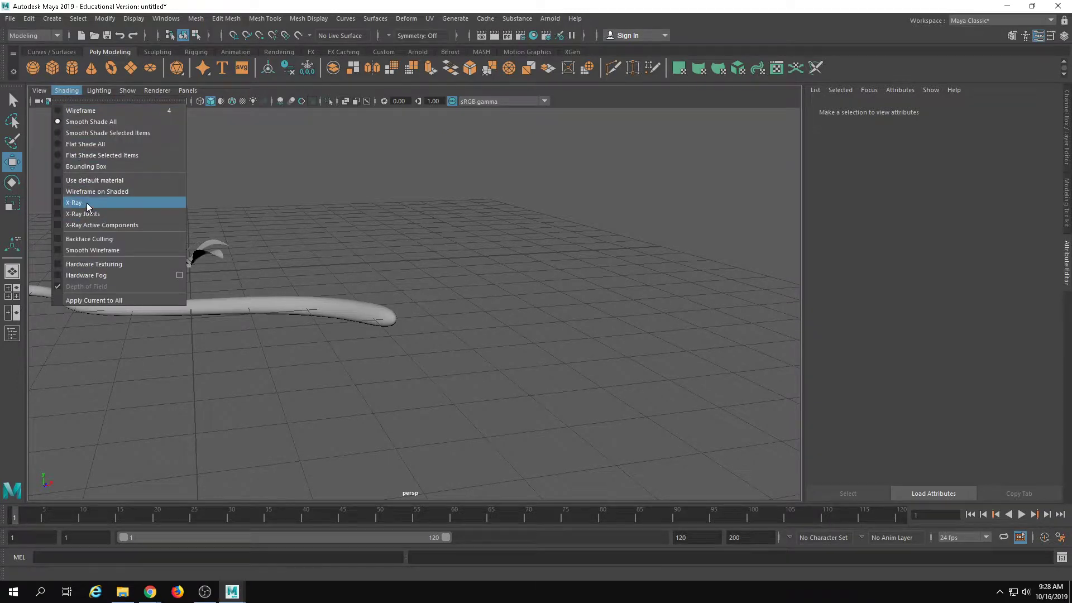
click(86, 212)
click(480, 283)
click(471, 292)
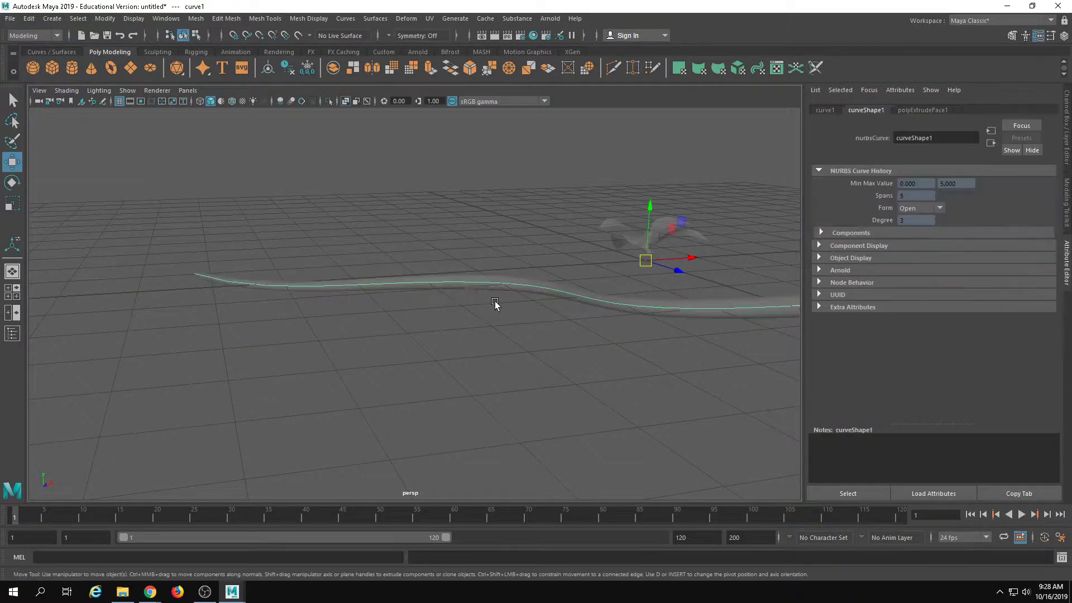
Reposition the curve's control vertices to give the stem stronger vertical bends, and turn off X-Ray shading
alt+drag(495, 304, 498, 354)
right_drag(389, 205, 347, 210)
drag(378, 278, 449, 367)
alt+drag(449, 367, 480, 263)
drag(407, 267, 561, 408)
alt+drag(506, 299, 423, 354)
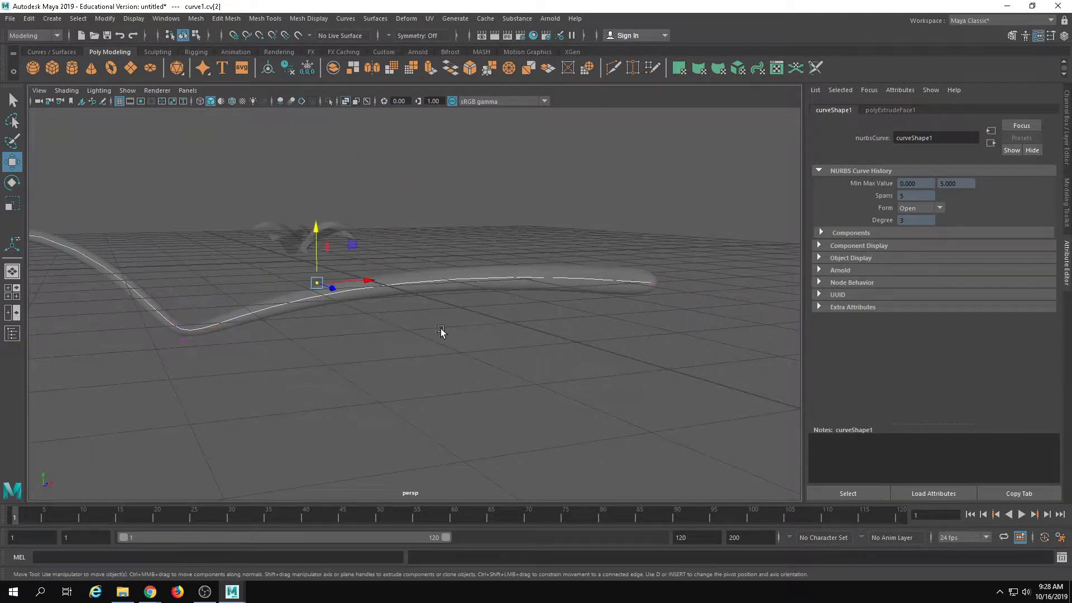
drag(306, 245, 326, 196)
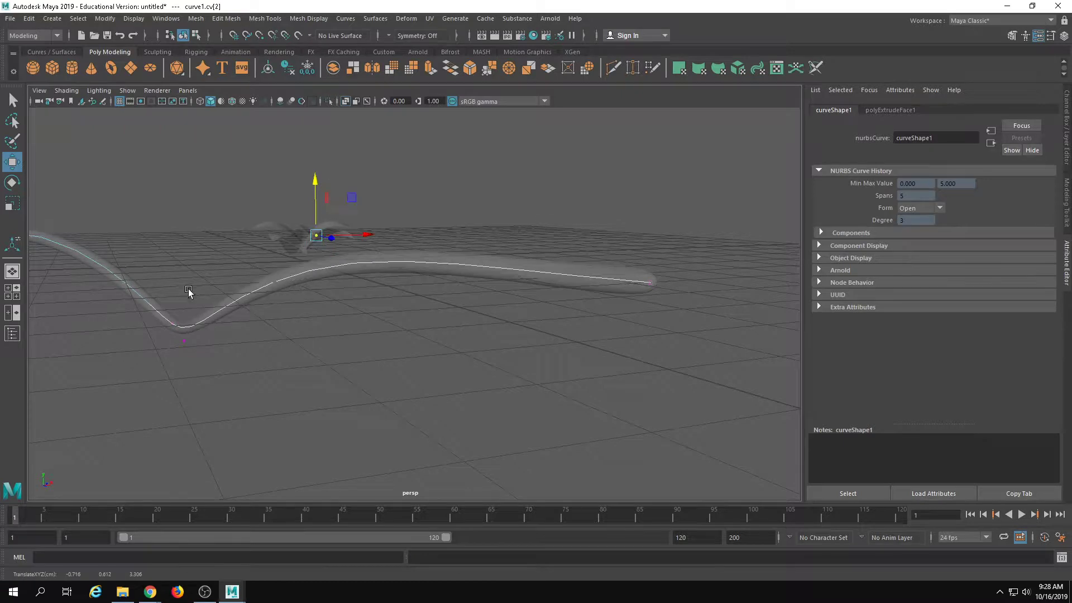
mouse_move(139, 296)
mouse_down()
mouse_move(199, 349)
mouse_move(128, 286)
mouse_up()
drag(160, 322, 225, 338)
click(66, 90)
click(101, 264)
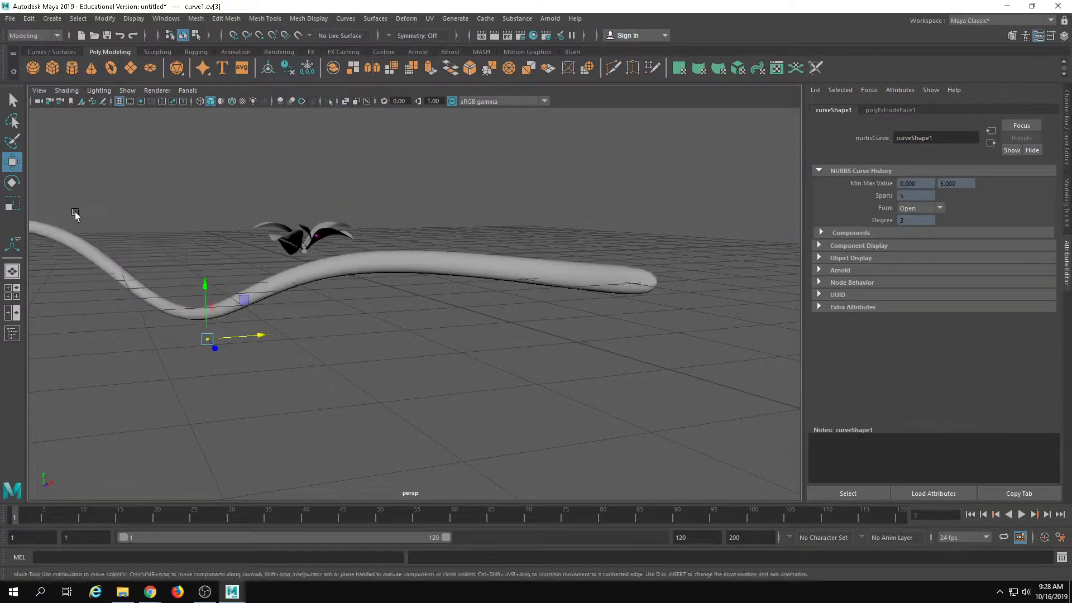
mouse_move(75, 220)
alt+mouse_down()
mouse_move(328, 352)
mouse_move(333, 307)
mouse_move(359, 337)
alt+mouse_up()
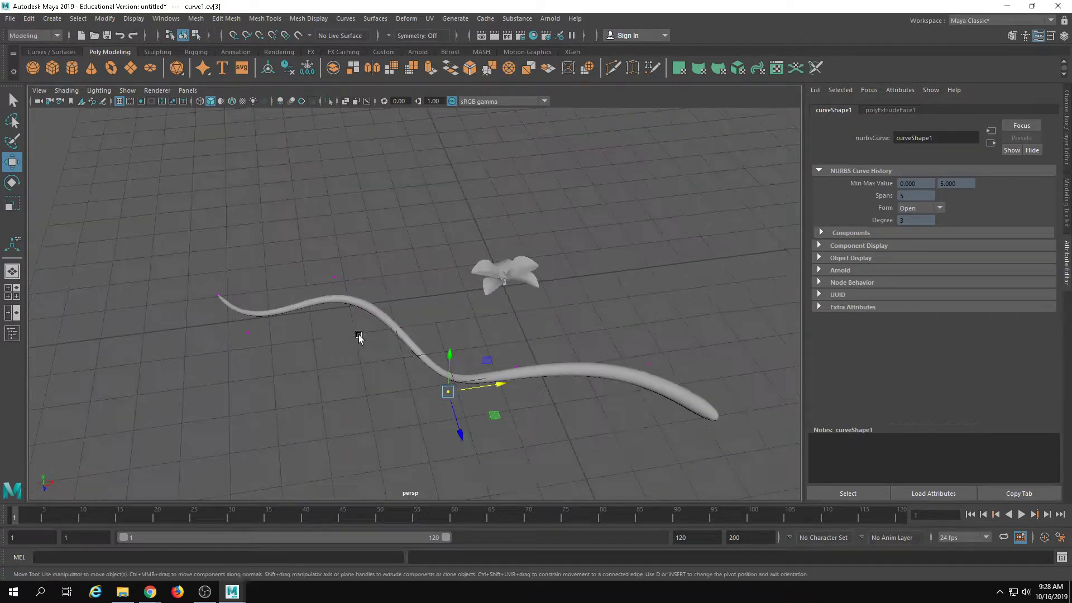
Move the flower onto the stem, enlarging and rotating it to sit against the bend
click(498, 279)
drag(500, 280, 248, 295)
key(r)
key(e)
key(r)
key(w)
alt+drag(415, 322, 384, 299)
drag(387, 262, 318, 292)
Put the flower and stem into a new display layer and hide that layer
click(533, 369)
alt+drag(533, 369, 411, 375)
drag(280, 303, 634, 418)
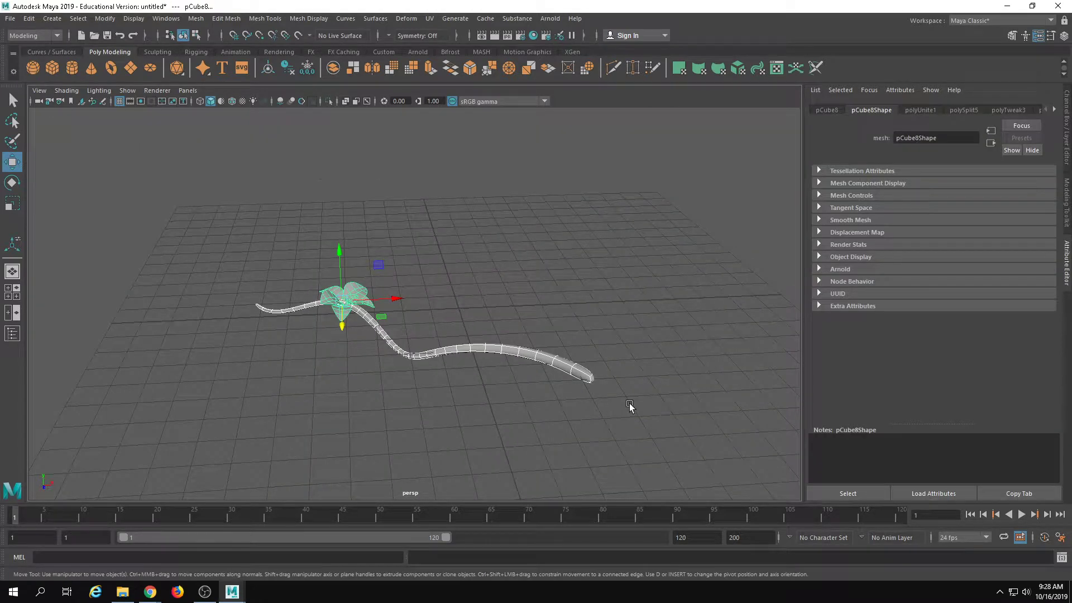
click(1067, 149)
click(1051, 411)
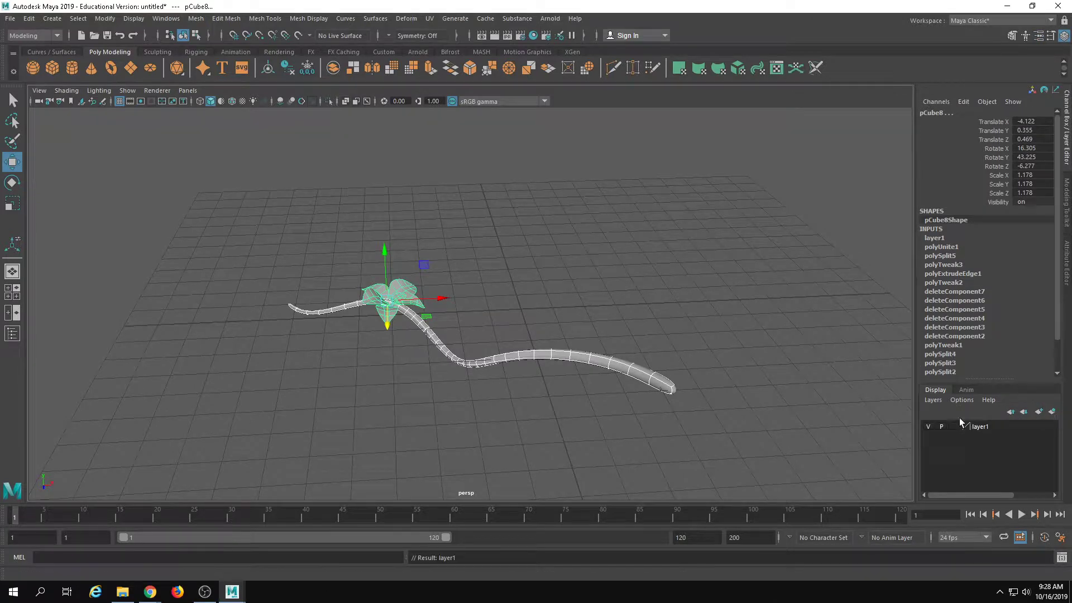
click(931, 426)
Create a polygon sphere and set its axis and height subdivisions to 12
click(502, 373)
scroll(496, 380, up, 3)
alt+drag(491, 385, 467, 391)
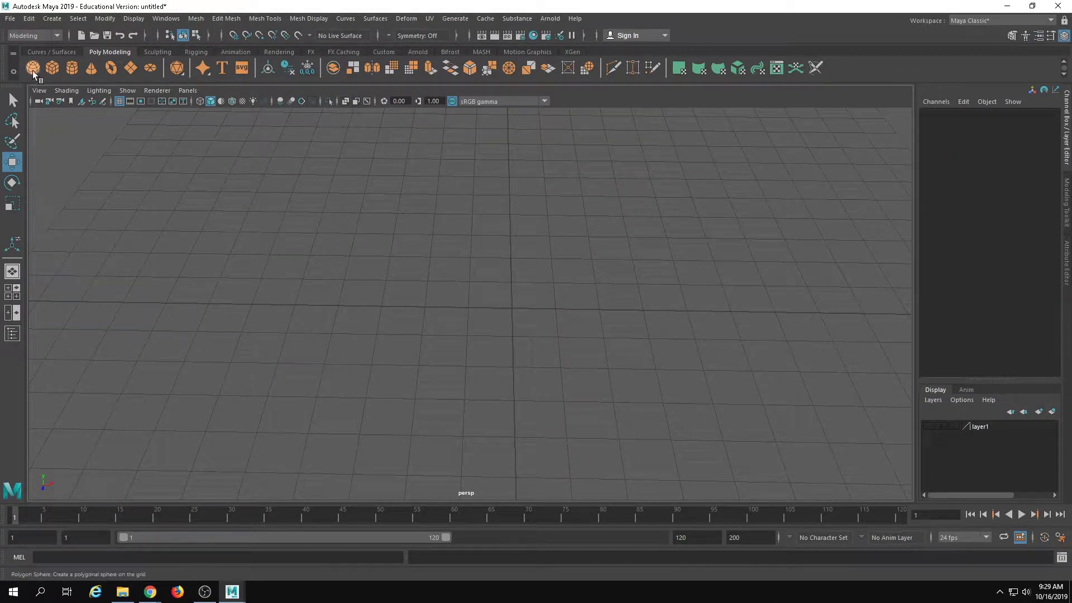
alt+drag(583, 266, 624, 249)
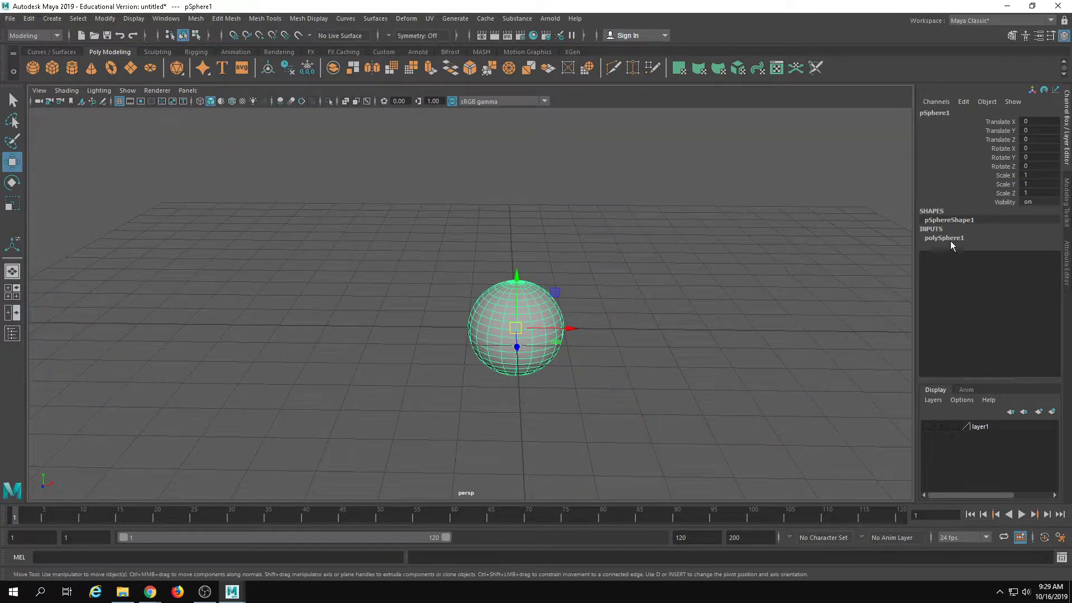
click(950, 239)
drag(999, 256, 1035, 266)
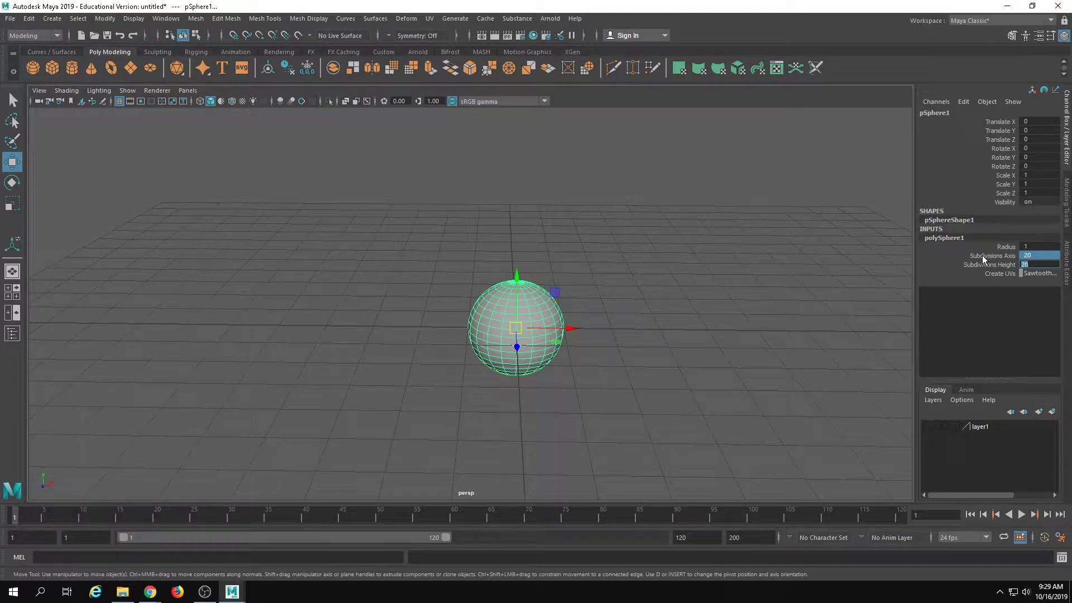
text(12)
key(Return)
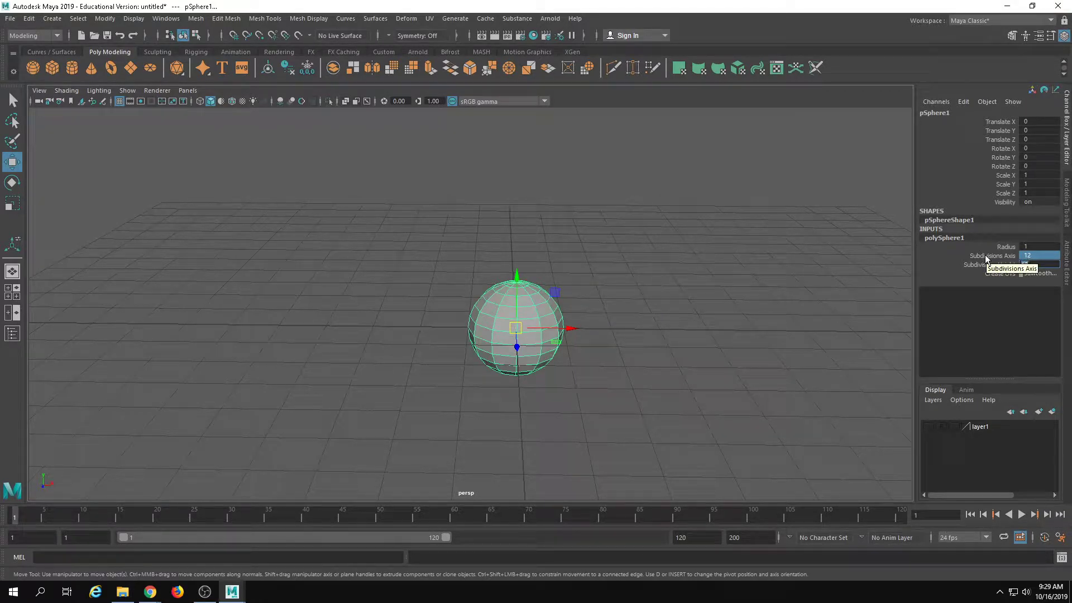
Delete the faces on one half of the sphere
alt+drag(580, 340, 426, 366)
alt+right_drag(426, 366, 509, 408)
alt+drag(510, 409, 515, 394)
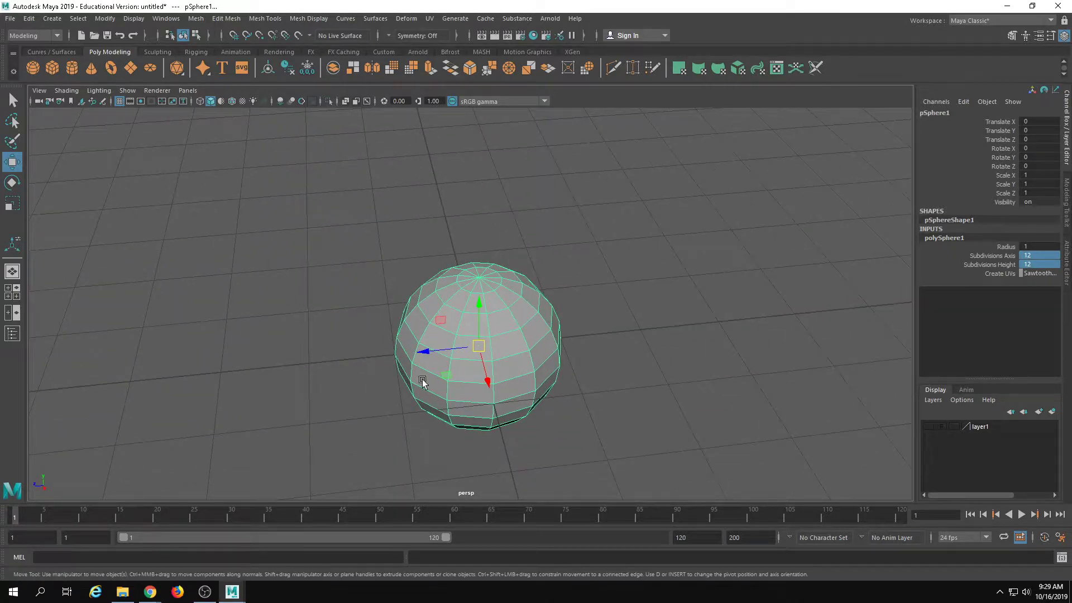
alt+drag(351, 328, 603, 424)
drag(663, 495, 502, 141)
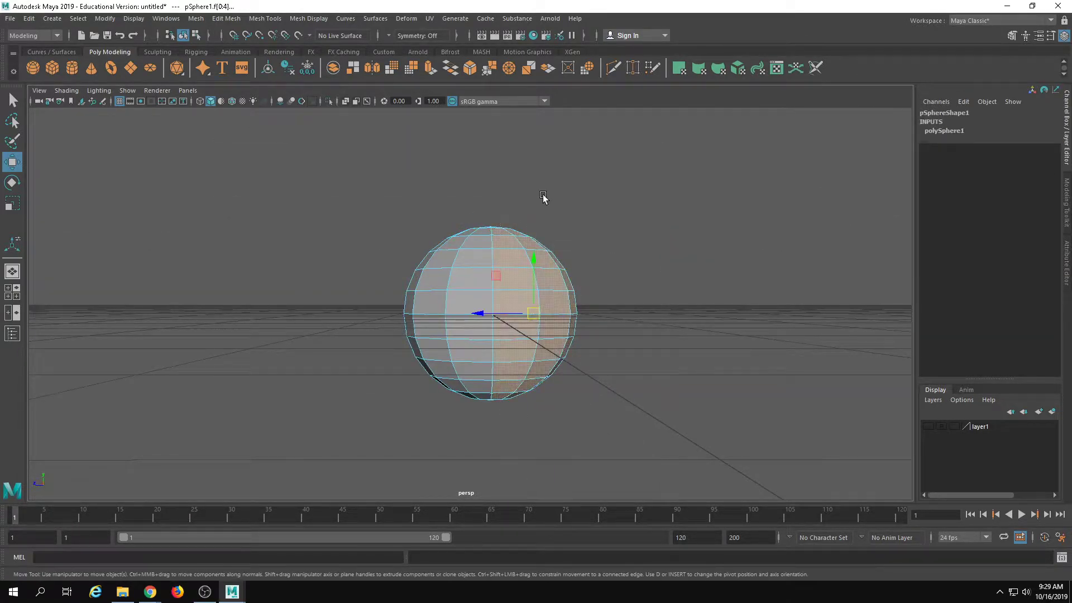
key(Delete)
Delete a further side section of faces from the remaining half sphere
alt+drag(489, 197, 618, 424)
drag(514, 214, 535, 245)
alt+drag(535, 246, 604, 298)
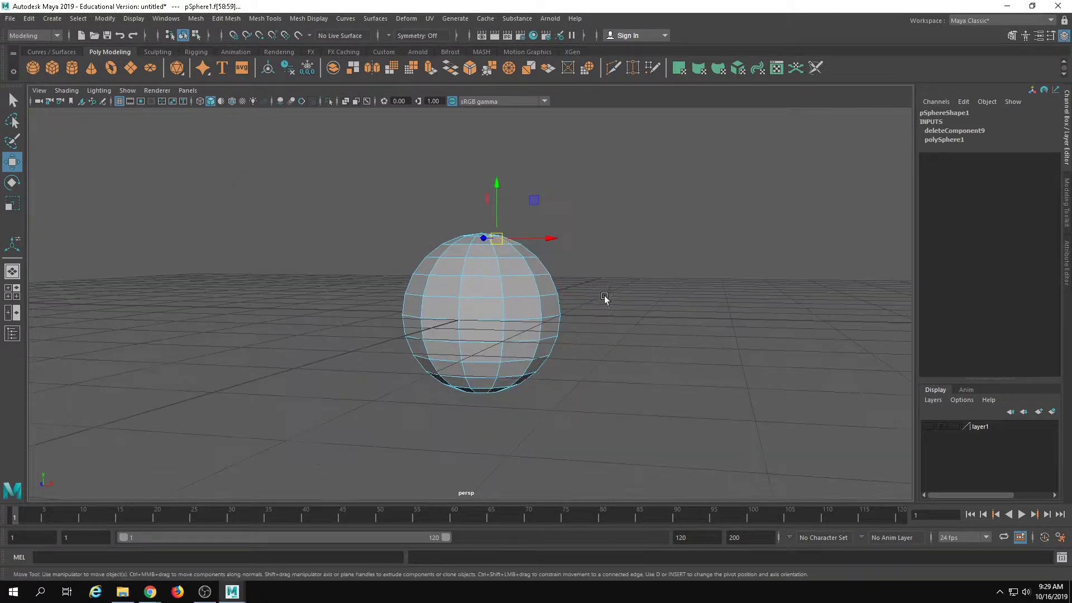
drag(620, 443, 530, 184)
alt+drag(530, 184, 623, 324)
key(Delete)
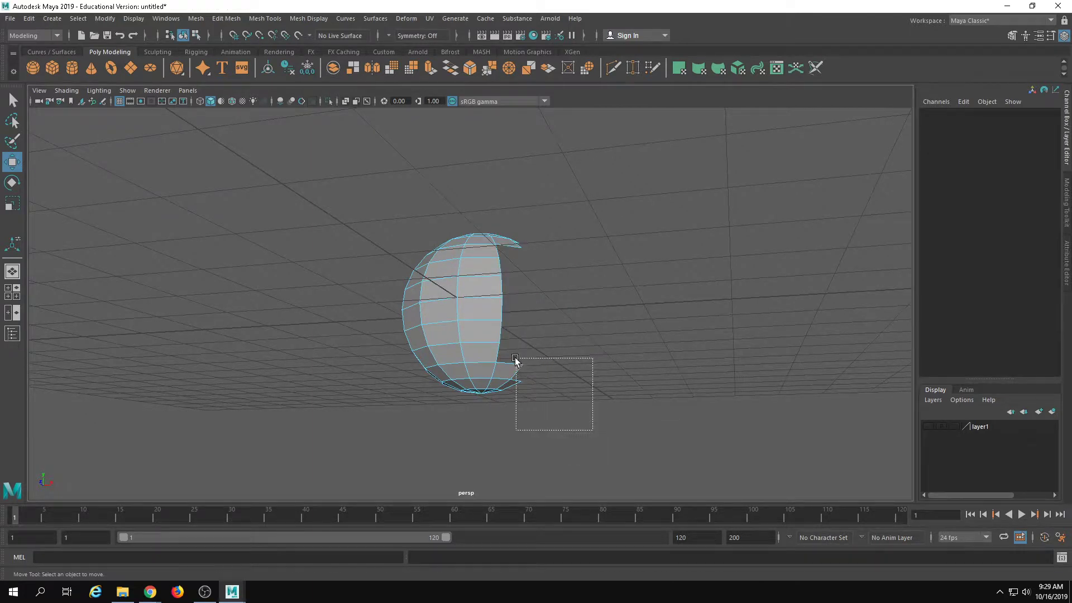
Delete the leftover side faces near the bottom and top poles of the sphere section
key(Delete)
drag(514, 360, 494, 379)
key(Delete)
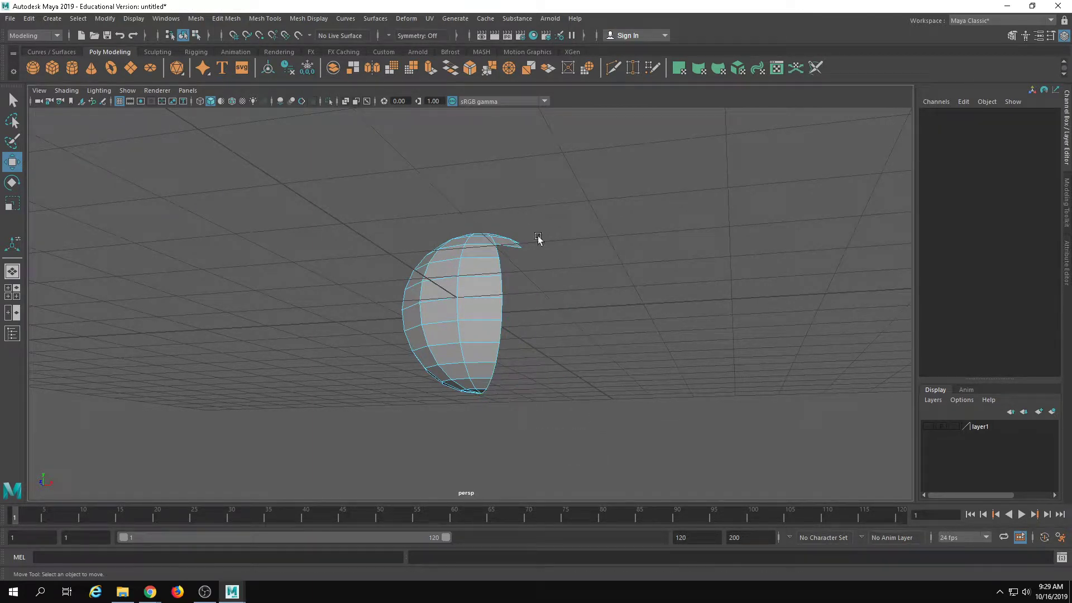
drag(541, 254, 541, 254)
key(Delete)
drag(503, 224, 516, 253)
key(Delete)
alt+drag(489, 296, 495, 316)
scroll(502, 316, up, 3)
drag(573, 300, 494, 189)
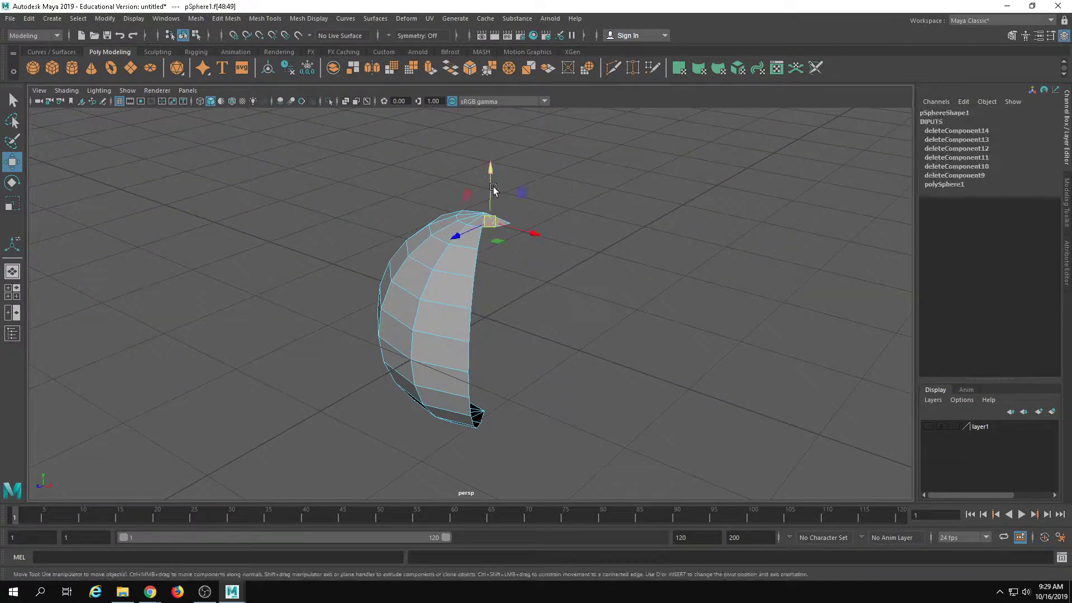
key(Delete)
Delete another side section of faces, keeping a slim wedge two face columns wide
alt+drag(462, 355, 524, 321)
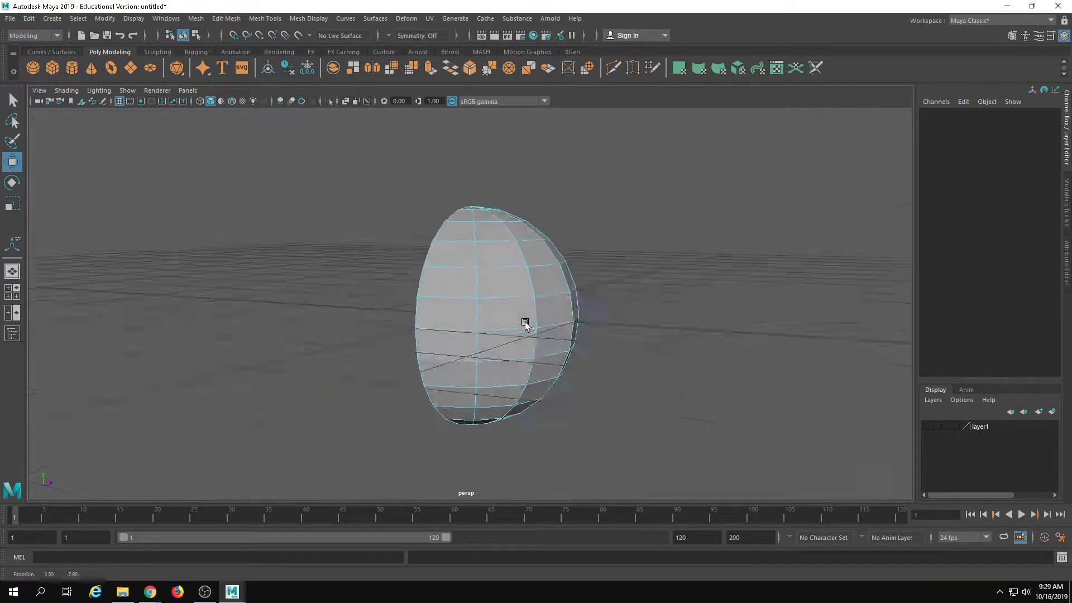
drag(430, 255, 485, 443)
alt+drag(503, 444, 451, 458)
alt+drag(482, 206, 518, 349)
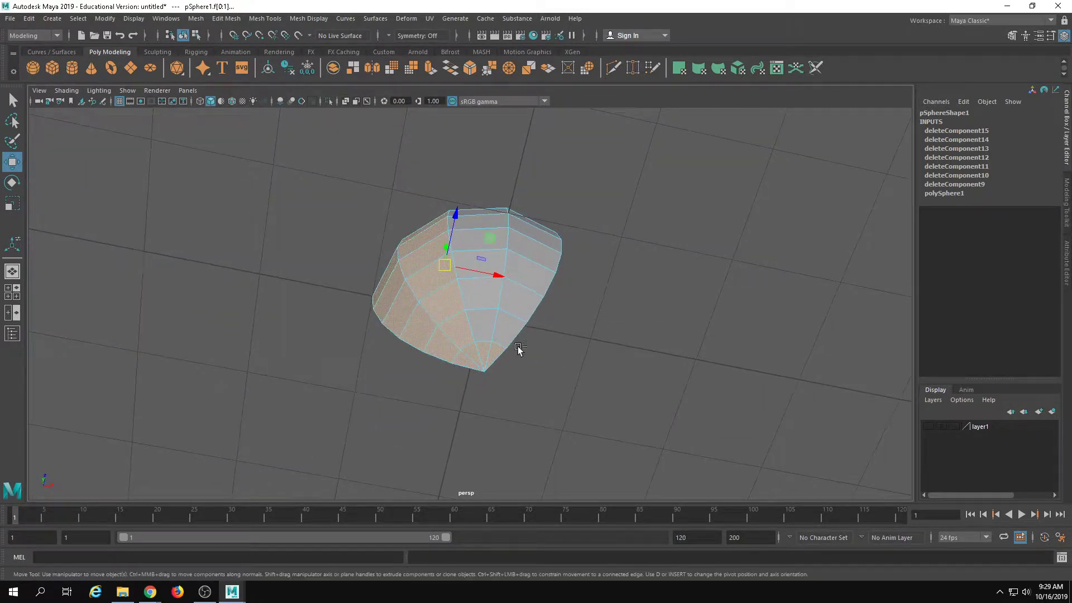
key(Delete)
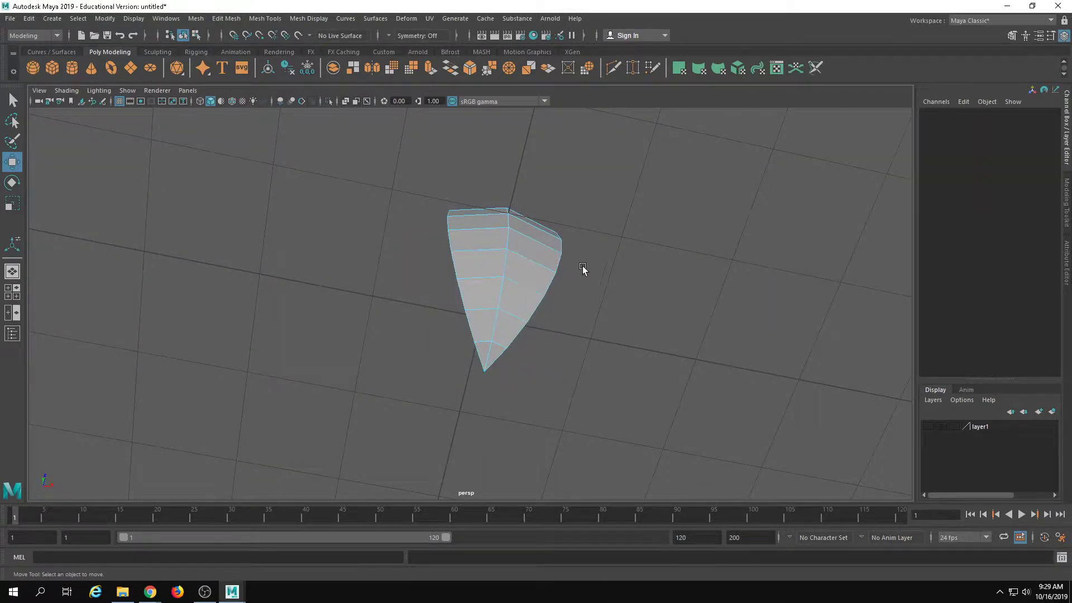
Delete the stray faces left at the pole of the wedge
alt+drag(583, 268, 528, 337)
right_drag(503, 308, 537, 285)
alt+drag(539, 309, 616, 374)
right_drag(443, 215, 446, 230)
drag(448, 225, 474, 259)
key(Delete)
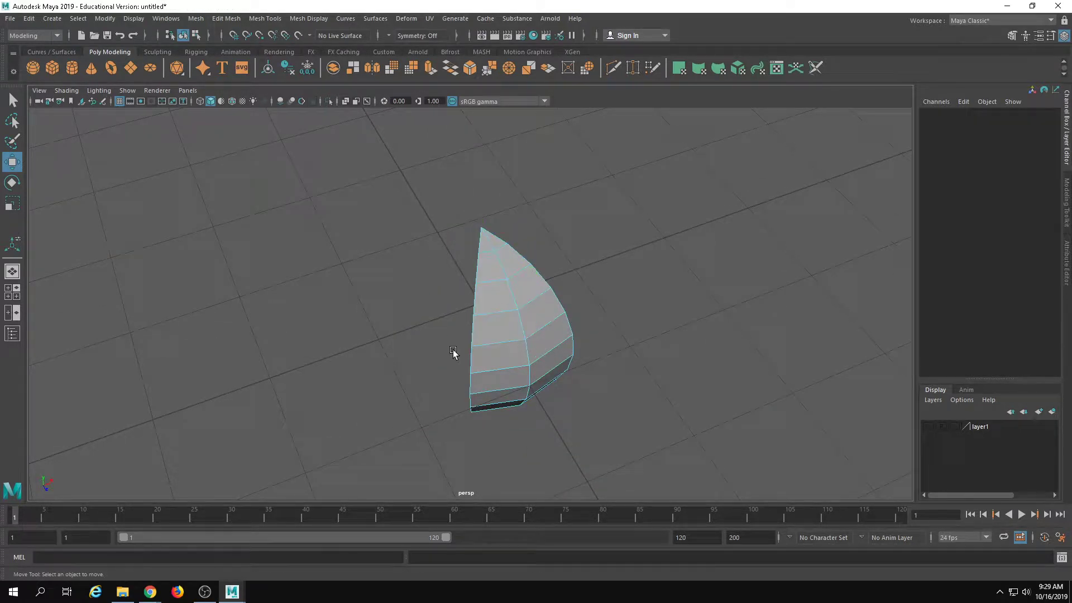
Delete the top three rows of faces to shorten the wedge into a petal
alt+drag(550, 355, 502, 323)
right_drag(491, 319, 499, 262)
alt+drag(496, 266, 373, 297)
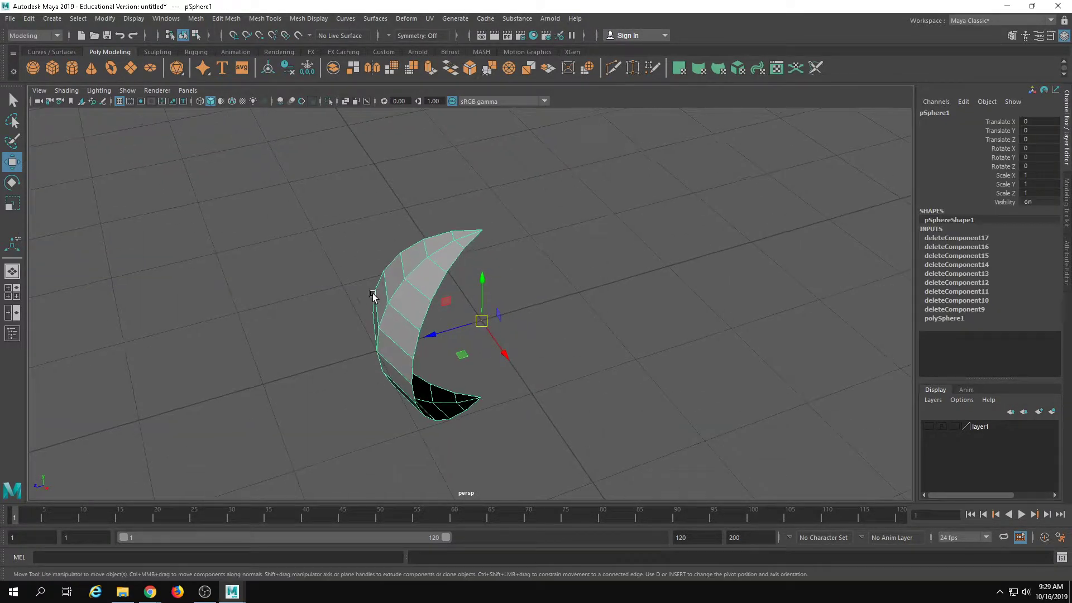
right_drag(393, 301, 399, 319)
alt+drag(411, 301, 469, 324)
drag(562, 246, 563, 247)
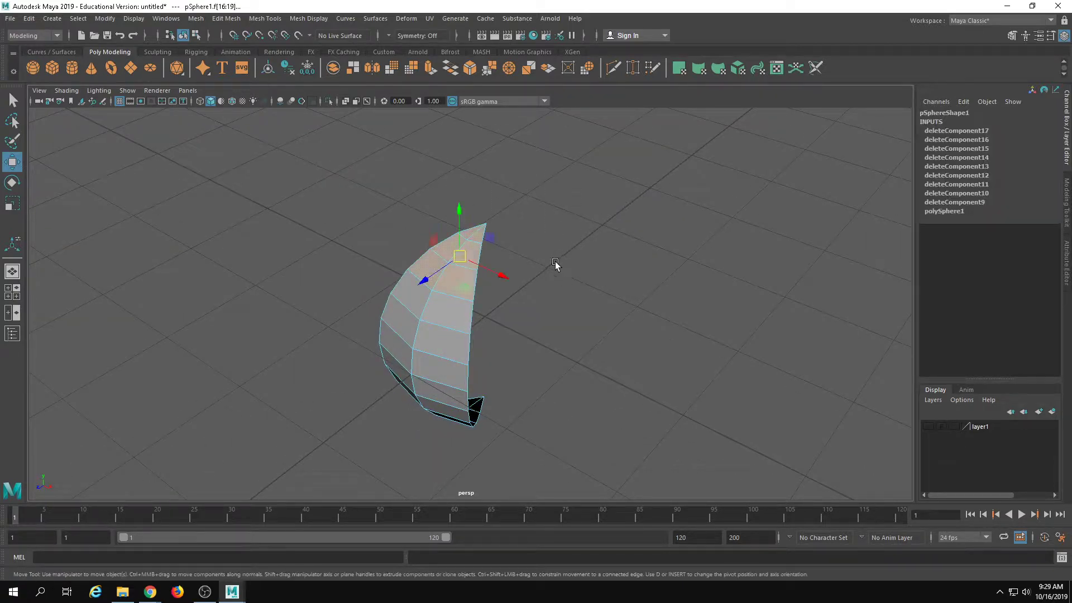
key(Delete)
Delete the two outer corner vertices on the petal's top edge, keeping the middle one as the tip
right_drag(416, 336, 362, 314)
alt+drag(452, 338, 517, 289)
drag(495, 223, 508, 271)
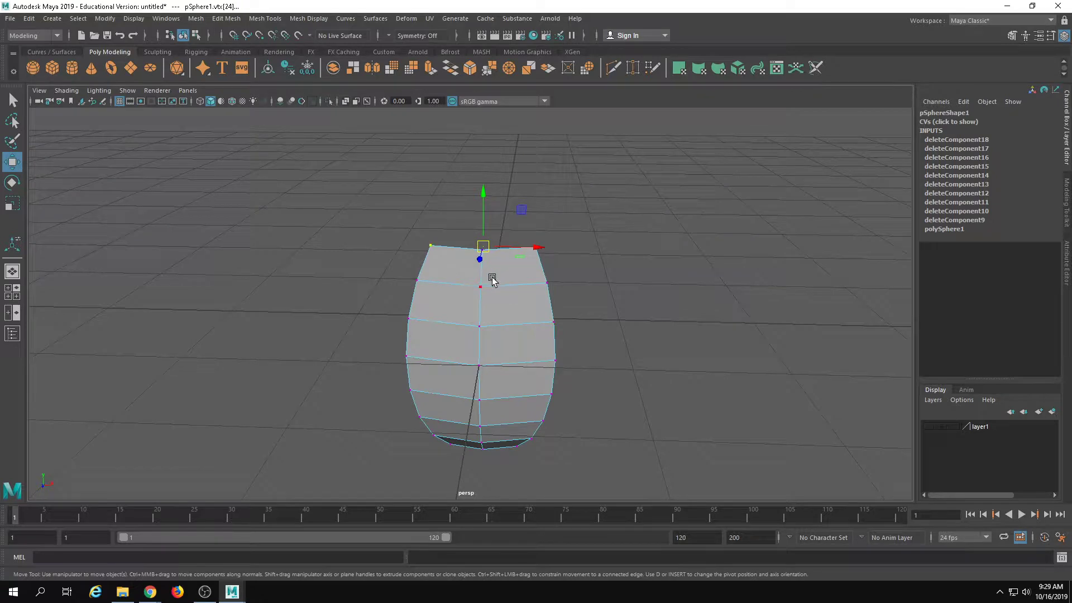
key(Delete)
Preview the petal with smoothing, check its curved profile from the side, and return to the unsmoothed display
right_drag(475, 376, 699, 235)
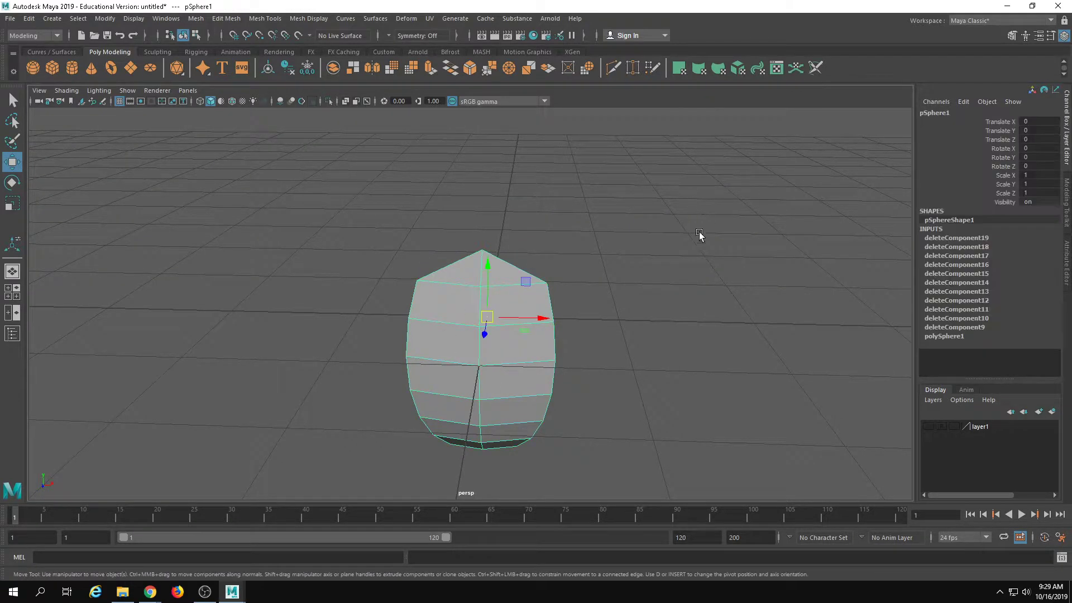
key(3)
click(607, 400)
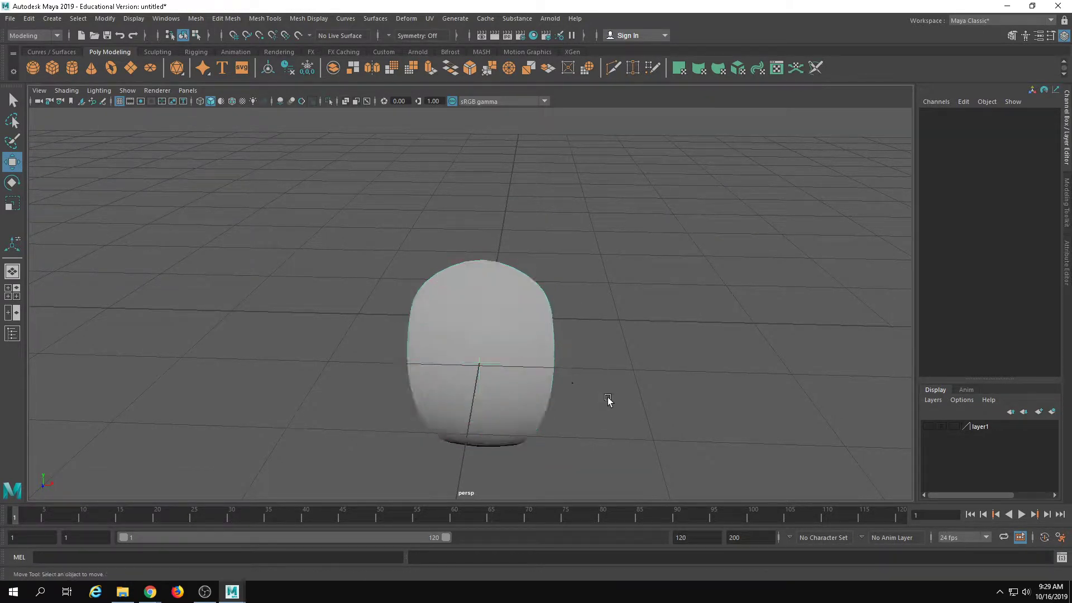
alt+drag(607, 399, 289, 324)
alt+drag(404, 316, 527, 287)
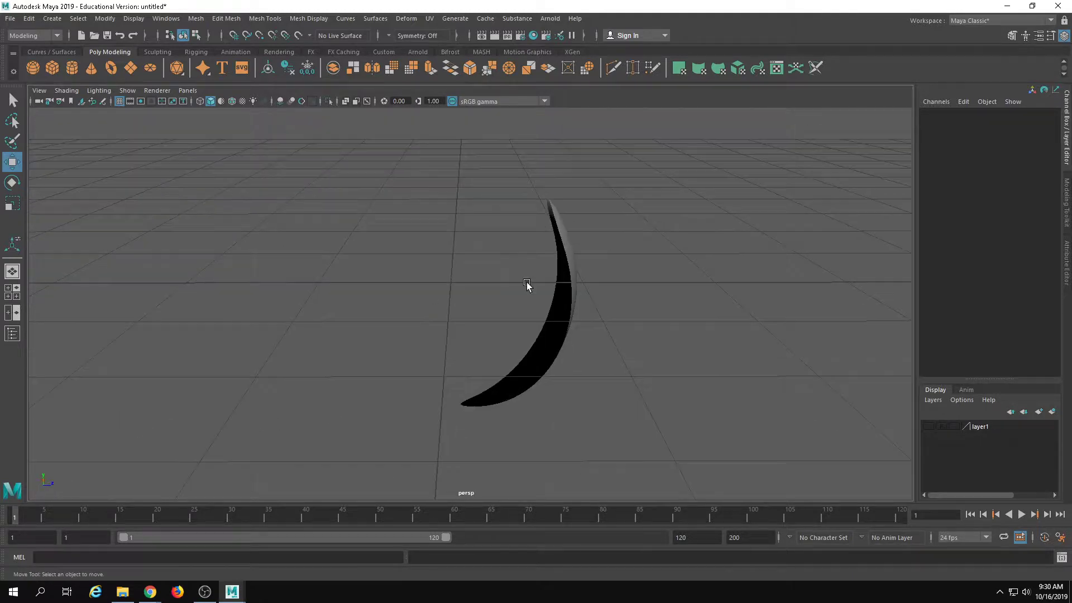
click(569, 313)
key(1)
Select all the petal's faces and extrude them slightly to give the petal thickness
alt+drag(593, 347, 307, 320)
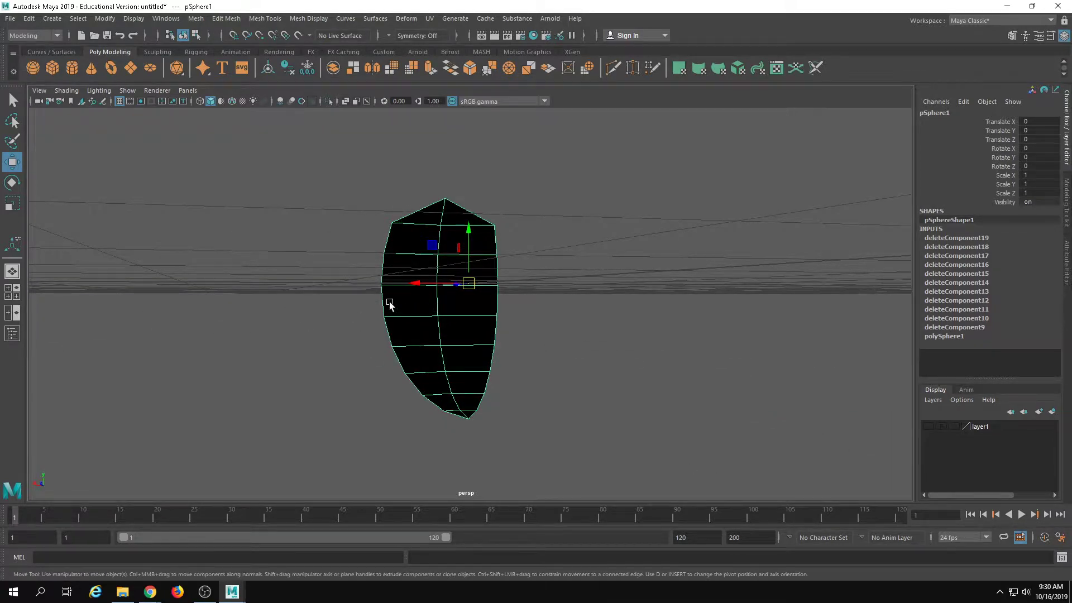
alt+drag(390, 305, 463, 321)
right_drag(392, 286, 394, 341)
alt+drag(399, 340, 527, 296)
drag(265, 128, 528, 394)
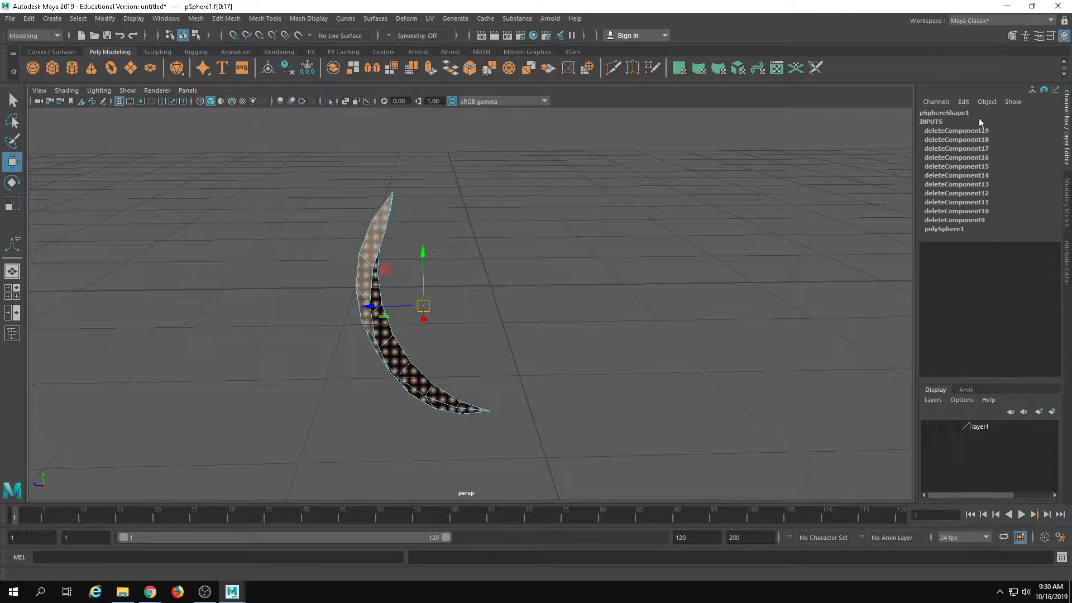
click(1015, 38)
click(951, 369)
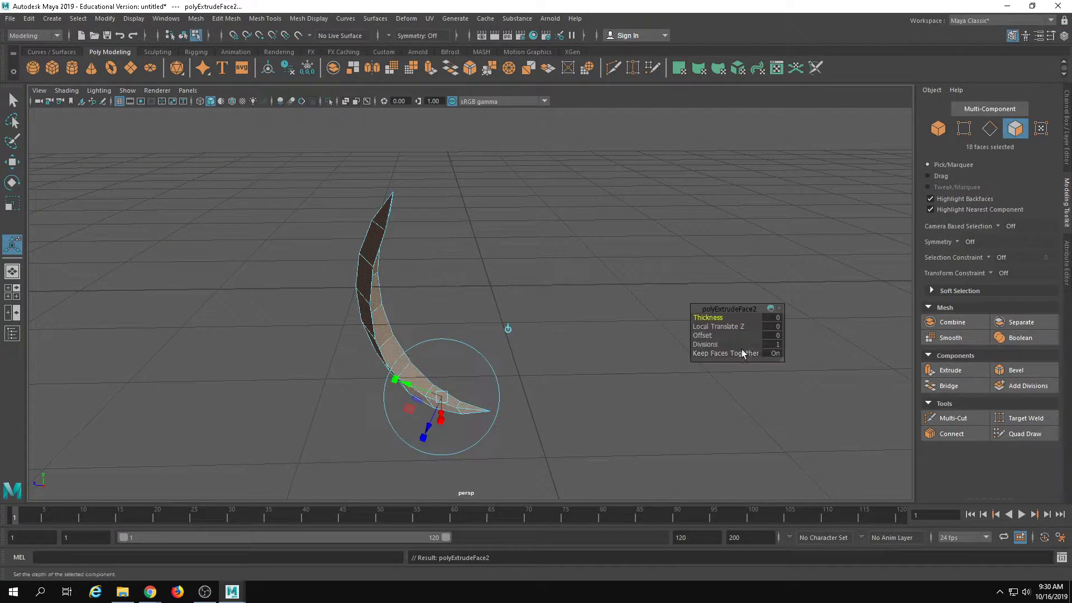
drag(422, 432, 422, 431)
Return to object selection and display the thickened petal in smooth preview
right_drag(383, 276, 558, 141)
alt+drag(557, 140, 487, 250)
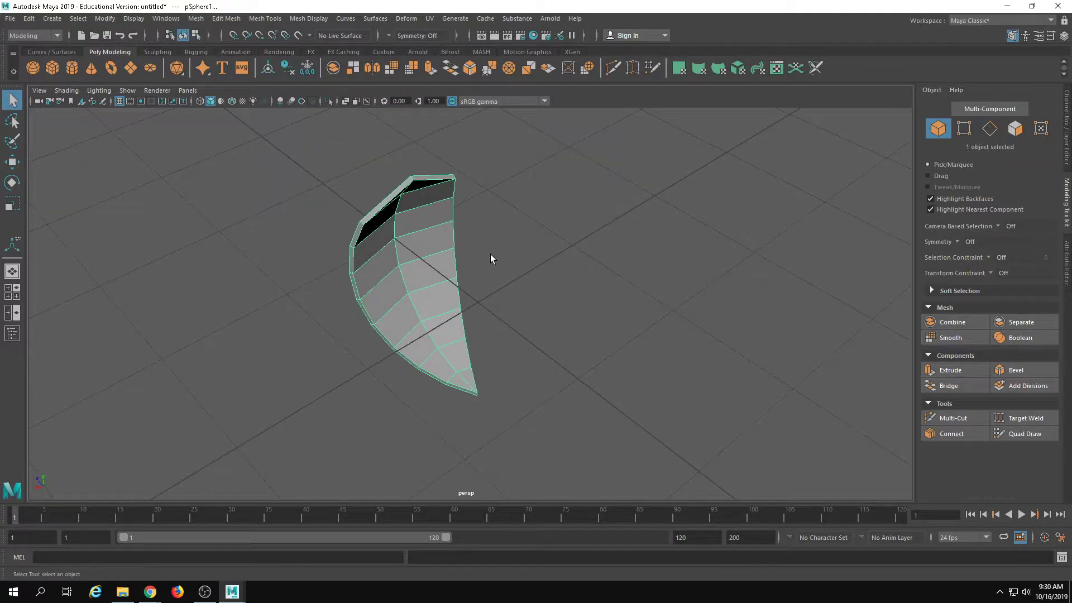
key(3)
click(515, 280)
alt+drag(514, 285, 627, 290)
click(406, 311)
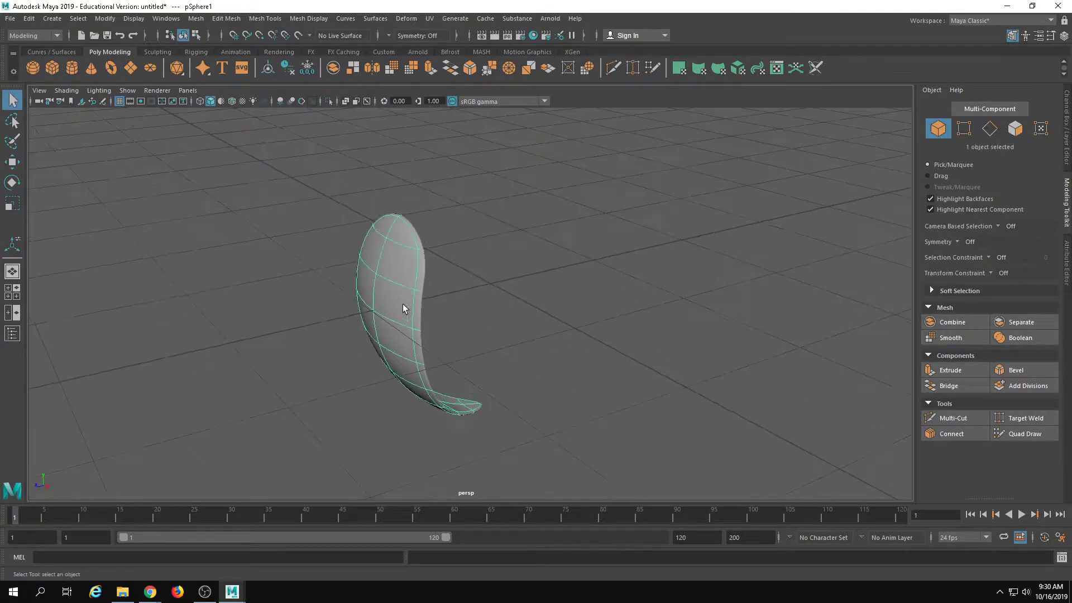
Raise the petal about 0.99 units and move its pivot down to the petal's base
key(w)
alt+drag(491, 383, 572, 278)
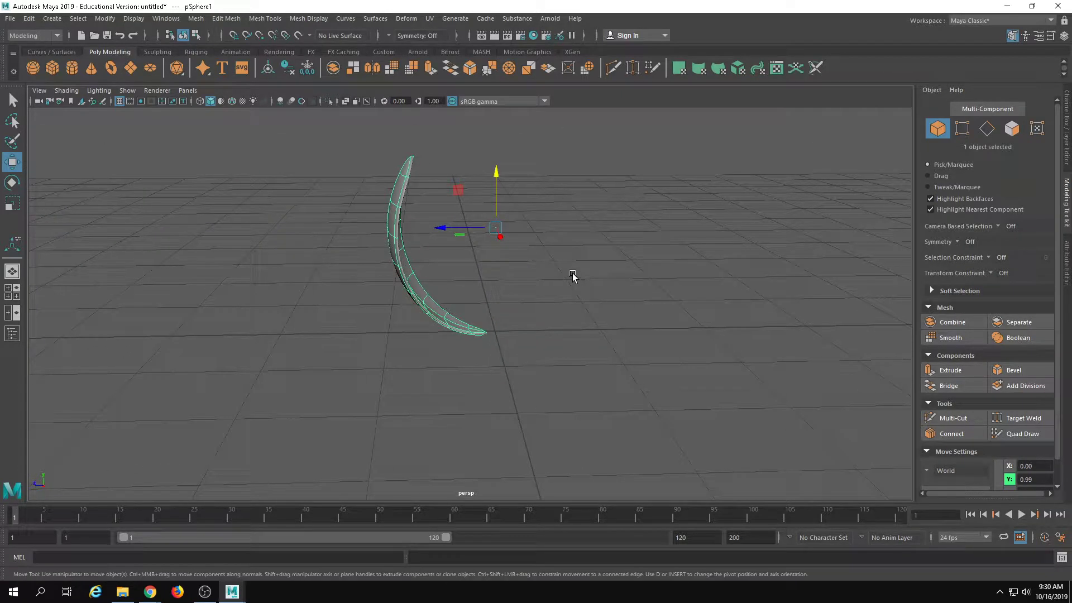
key(d)
drag(497, 185, 466, 279)
key(d)
Duplicate the petal and rotate the copies about the base pivot to form a ring of five petals
key(e)
alt+drag(467, 279, 487, 358)
key(ctrl+d)
drag(518, 247, 402, 179)
key(ctrl+d)
drag(491, 230, 407, 208)
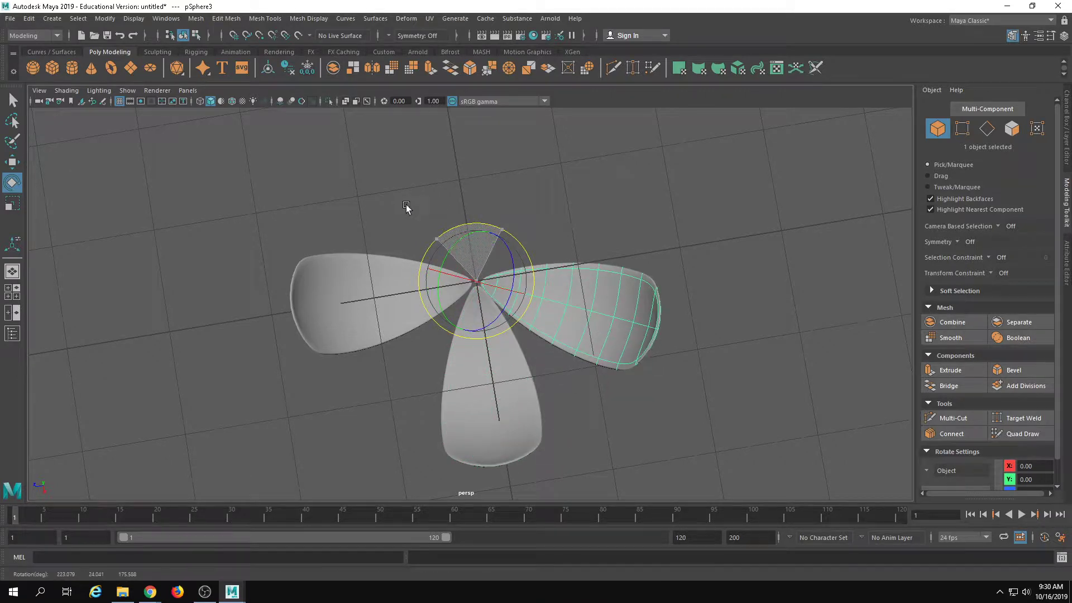
key(ctrl+d)
drag(510, 232, 394, 216)
click(713, 407)
alt+drag(713, 407, 782, 366)
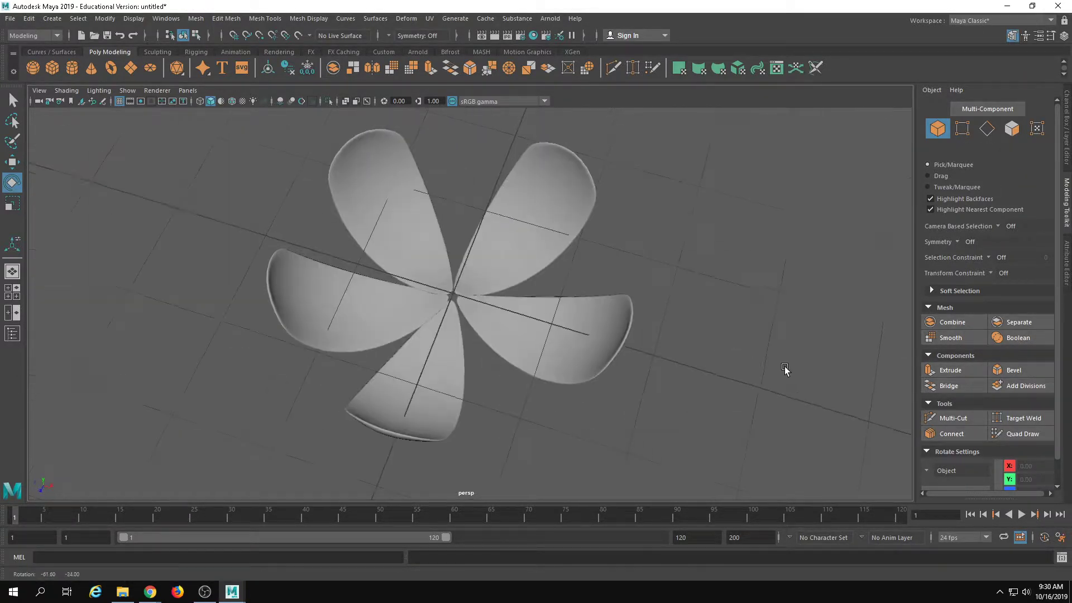
Inspect the spacing and shape of the five petals from several angles
click(507, 360)
alt+drag(505, 272, 508, 237)
click(674, 369)
mouse_move(674, 368)
alt+mouse_down()
mouse_move(682, 314)
mouse_move(682, 349)
alt+mouse_up()
alt+drag(511, 284, 441, 327)
drag(438, 262, 587, 309)
key(w)
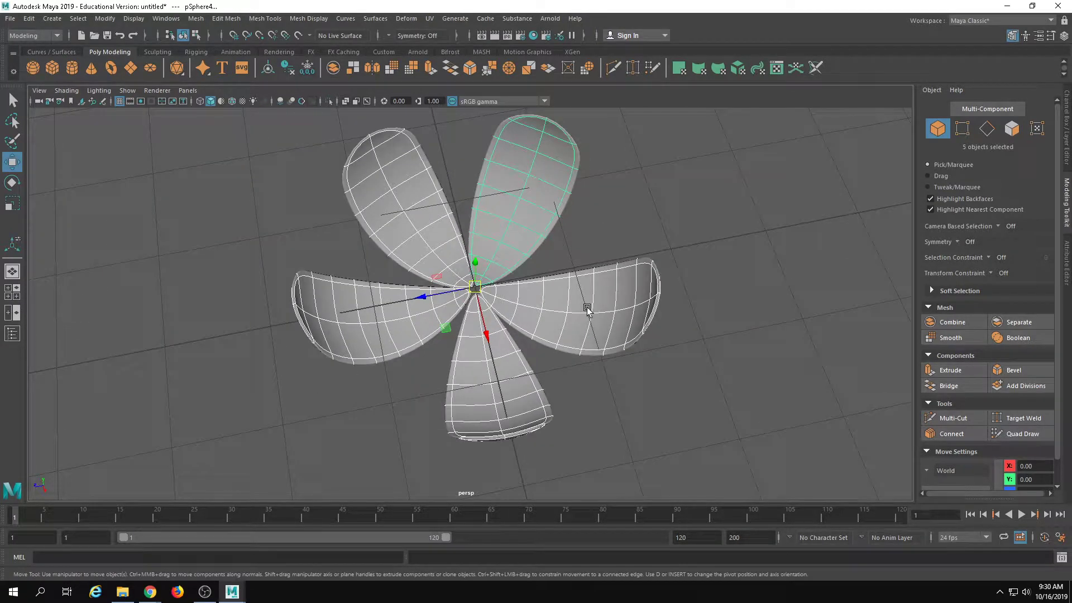
click(397, 319)
alt+drag(397, 319, 359, 339)
key(e)
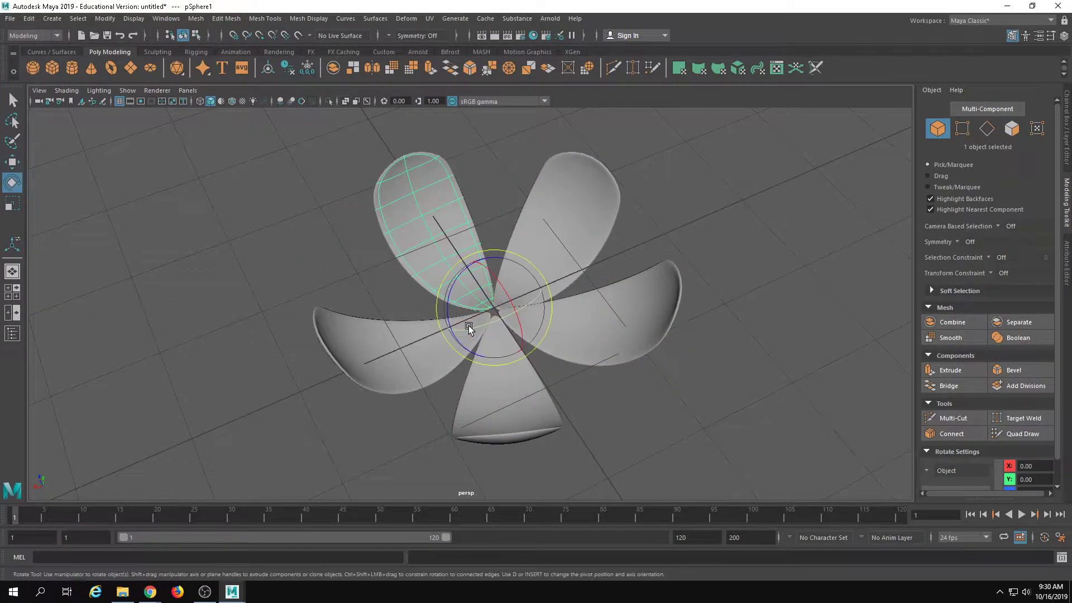
key(r)
alt+drag(469, 336, 636, 335)
Select all five petals and combine them into a single mesh
drag(633, 394, 636, 395)
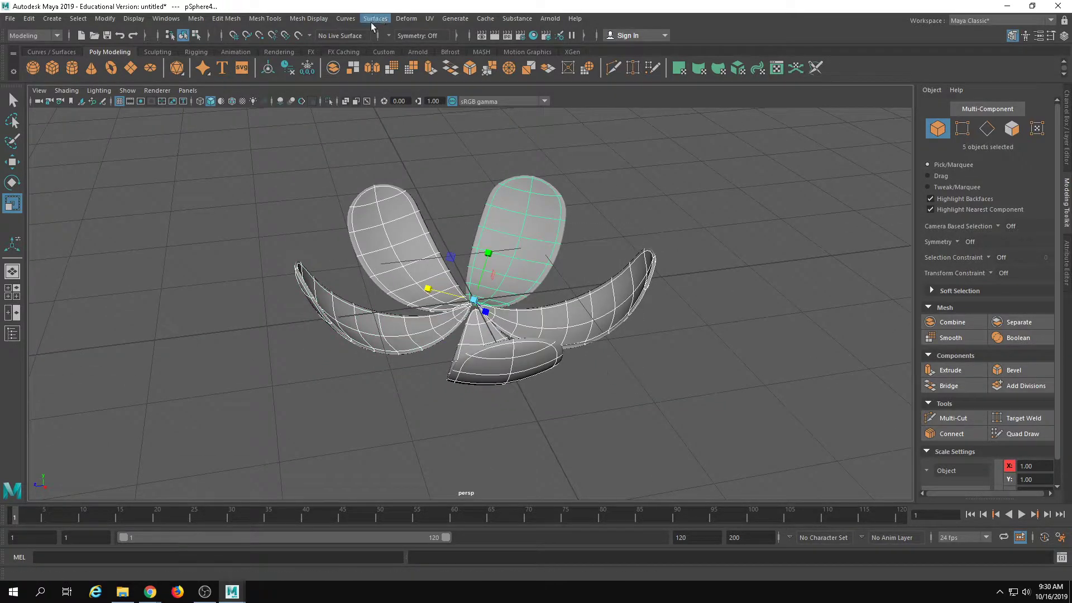
click(196, 19)
click(223, 49)
Duplicate the petal ring, raise the copy slightly, and rotate it so its petals fill the gaps below
key(w)
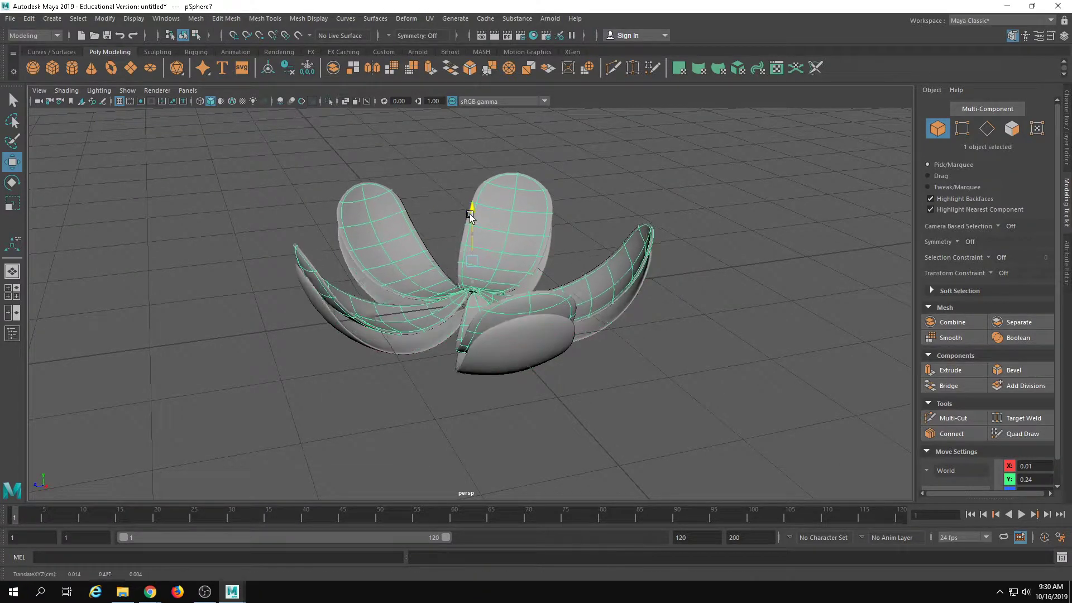
key(e)
drag(471, 287, 544, 296)
click(713, 380)
Lower the upper petal ring slightly so it nests closer to the lower ring
key(r)
key(ctrl+z)
alt+drag(544, 284, 555, 316)
key(w)
key(ctrl+z)
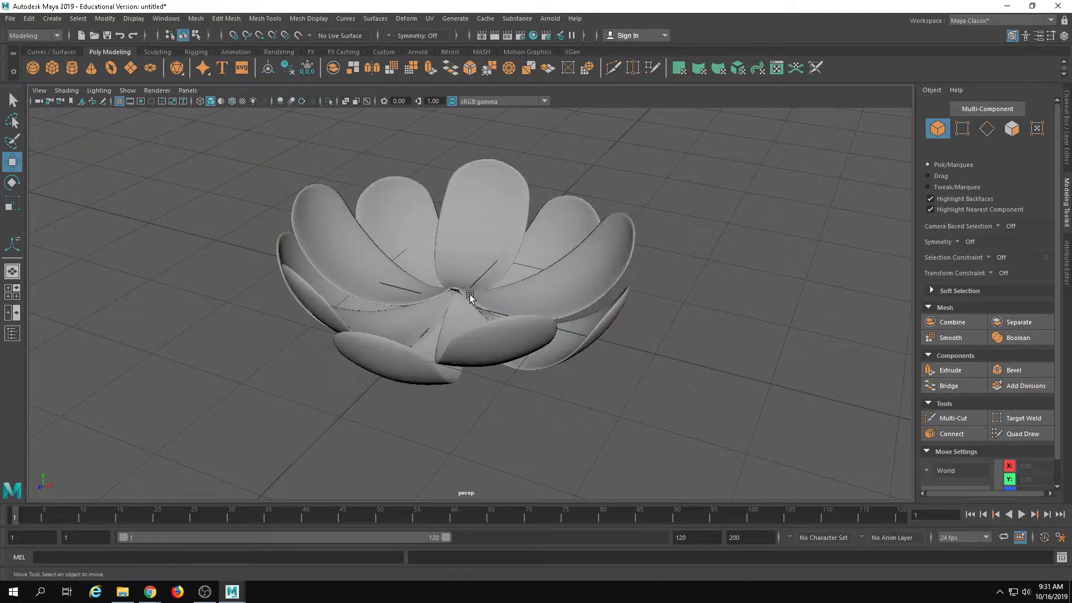
click(469, 292)
drag(455, 215, 454, 227)
click(727, 381)
Create a polygon sphere at the flower's centre and scale it uniformly to about 0.32
alt+drag(728, 380, 754, 447)
alt+right_drag(754, 447, 406, 390)
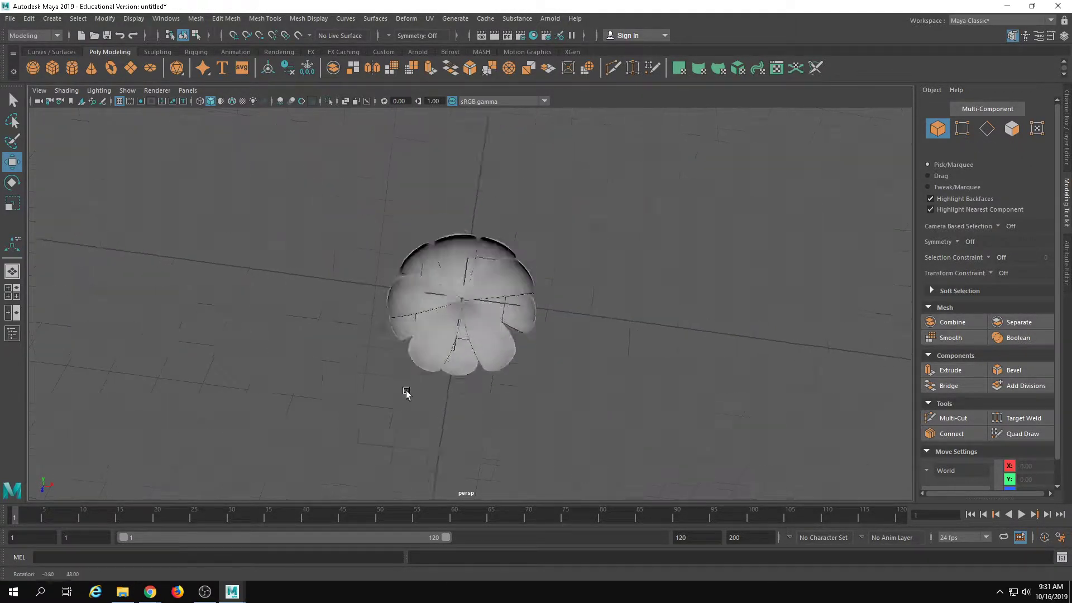
alt+drag(407, 390, 410, 343)
alt+right_drag(461, 302, 672, 386)
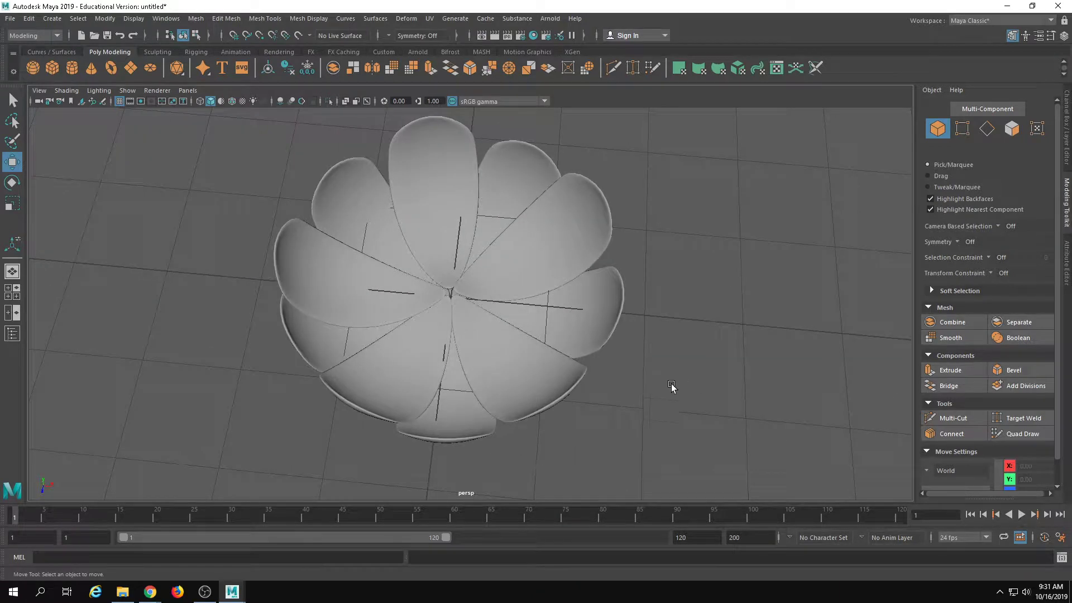
click(33, 68)
alt+right_drag(447, 290, 294, 237)
key(r)
drag(458, 300, 406, 300)
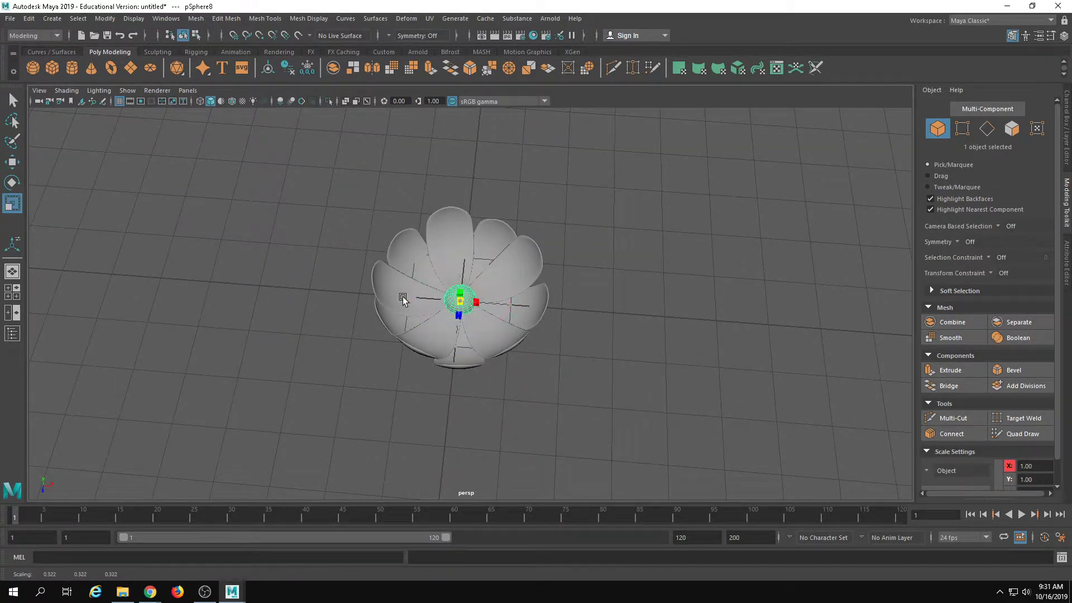
click(631, 358)
Select both petal rings and the centre sphere and combine them into one mesh
alt+drag(630, 360, 634, 403)
drag(540, 290, 623, 376)
shift+click(459, 300)
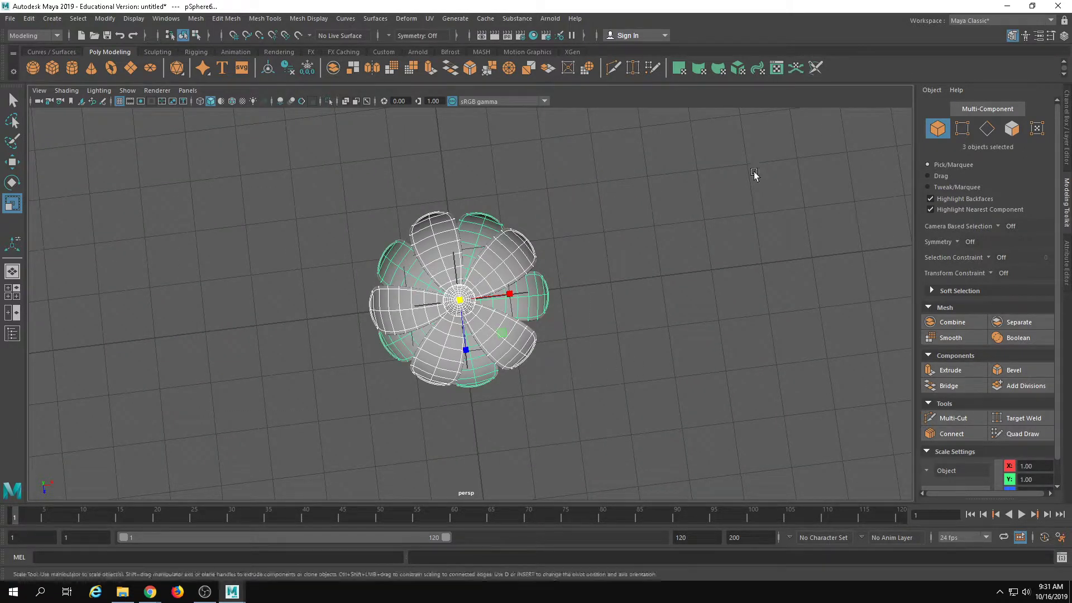
click(196, 19)
click(226, 61)
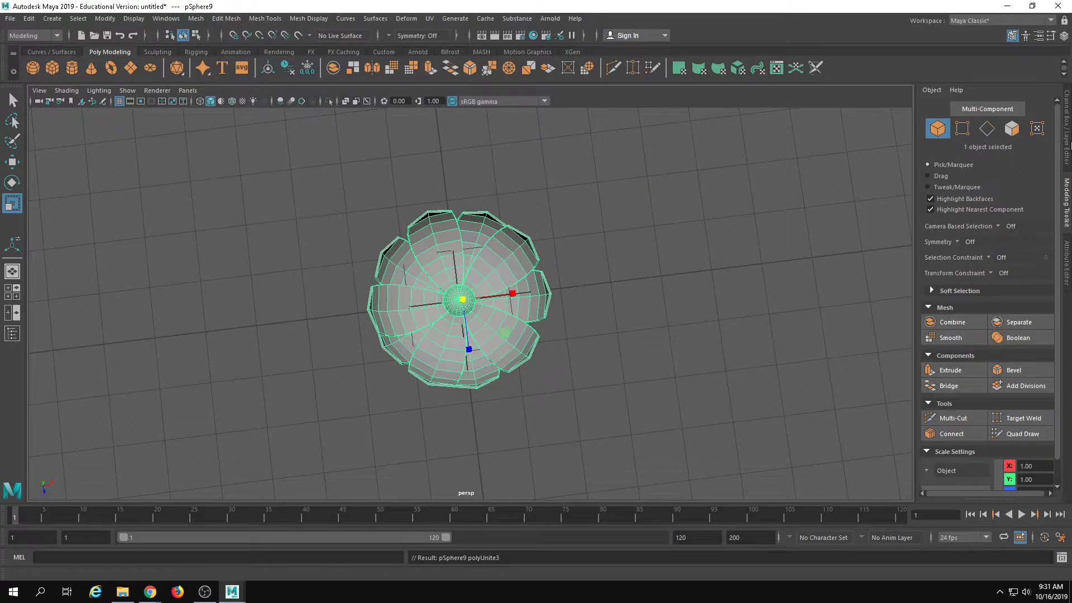
Make layer1 visible again to show the first flower and its stem
click(1063, 36)
double_click(934, 425)
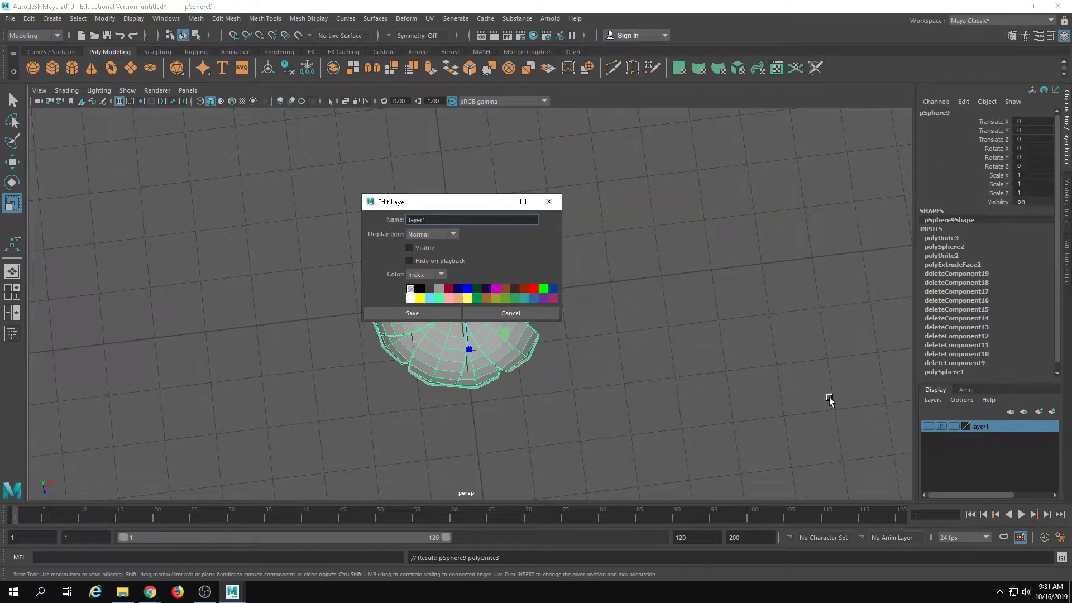
click(548, 202)
click(926, 426)
Move the new round flower onto the stem below the first flower and scale it to 0.3
scroll(488, 335, down, 5)
alt+drag(491, 338, 350, 362)
key(w)
key(r)
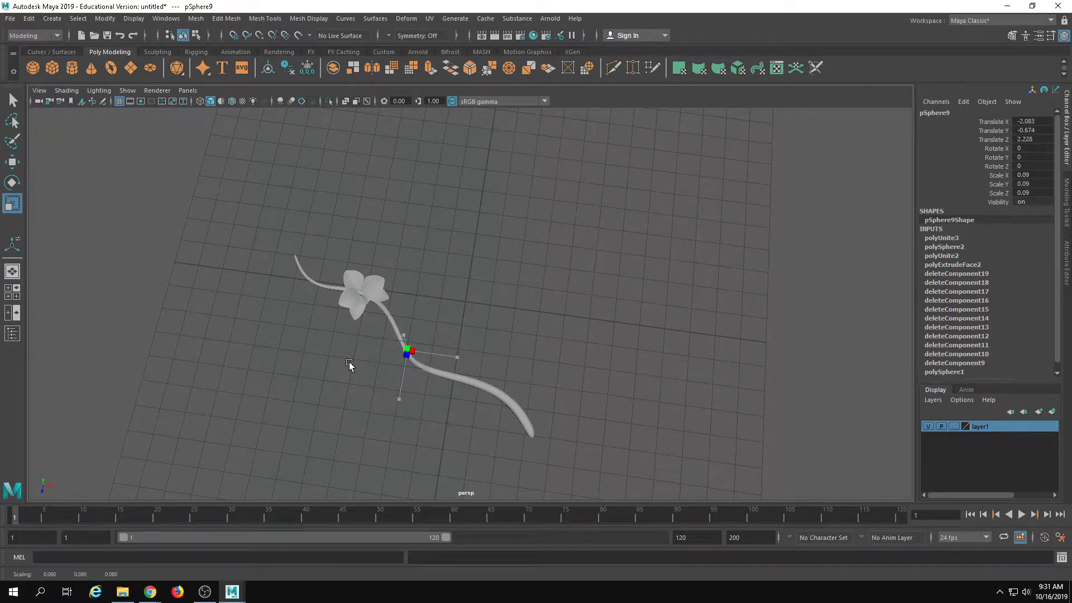
alt+right_drag(360, 357, 634, 374)
alt+drag(634, 373, 454, 273)
key(w)
alt+right_drag(455, 273, 598, 375)
click(597, 375)
click(447, 359)
Rotate the round flower and adjust its position against the stem
key(e)
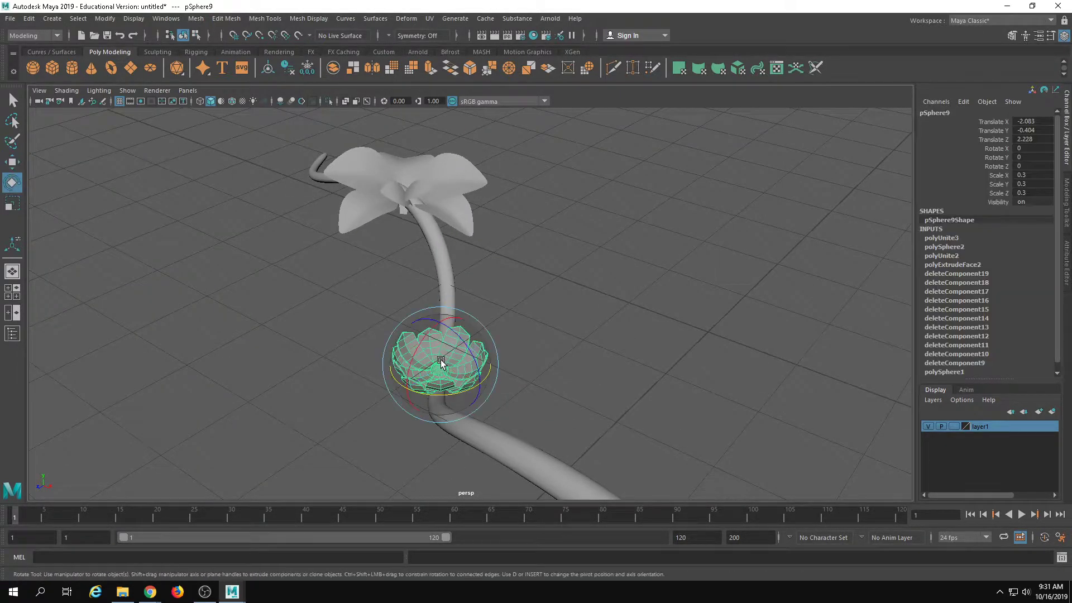
drag(447, 359, 411, 361)
click(532, 390)
key(ctrl+z)
click(587, 382)
alt+drag(586, 382, 520, 310)
click(449, 413)
key(w)
click(558, 433)
Select both flowers and the stem, add them to layer1, and hide the layer
drag(265, 191, 701, 491)
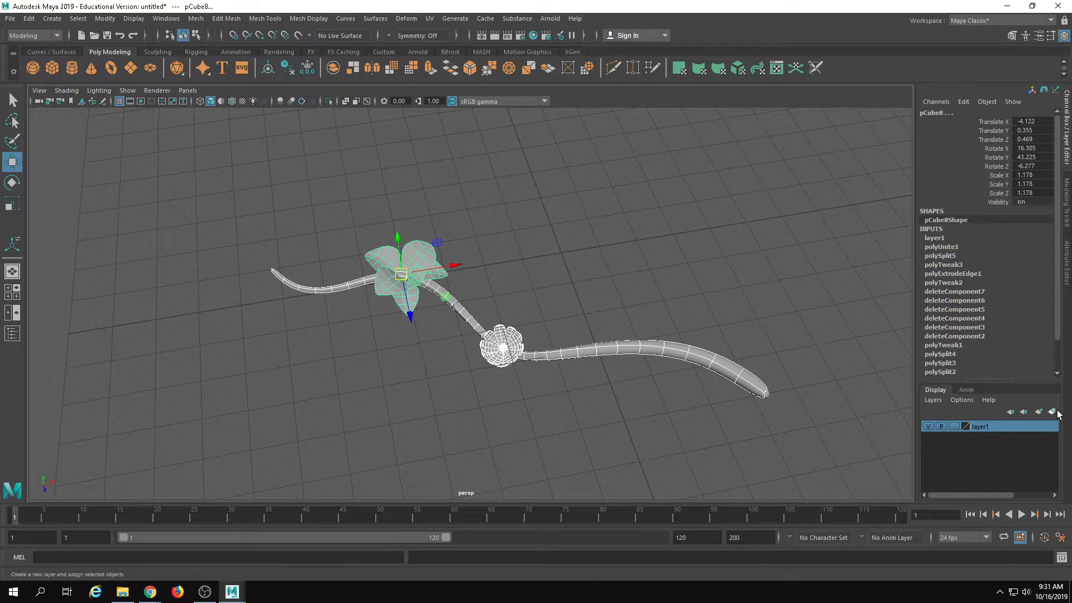
right_click(991, 426)
click(1010, 454)
click(928, 426)
click(488, 345)
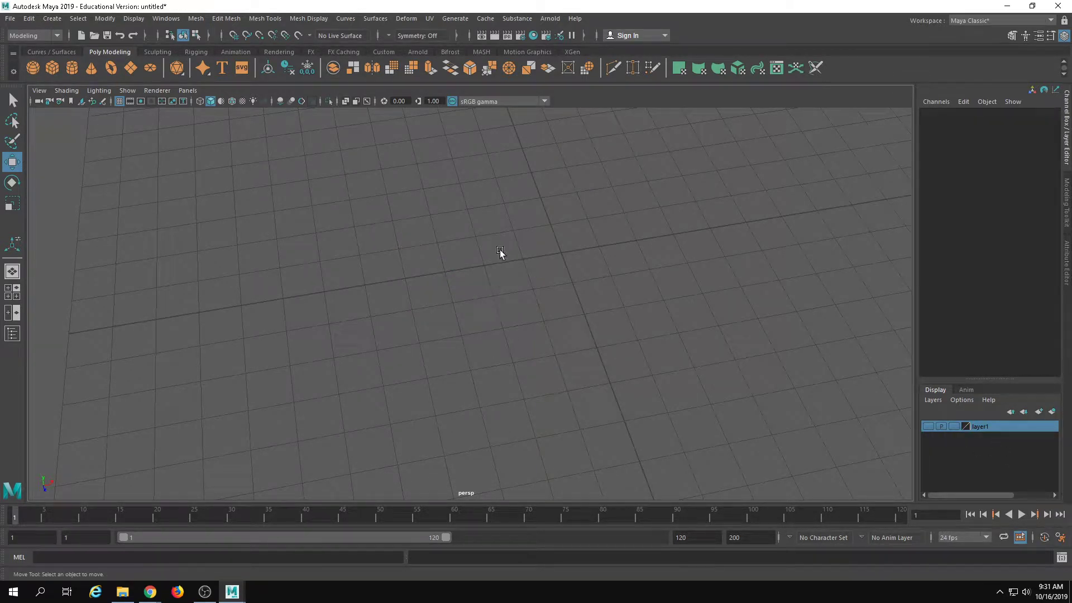
Create a polygon cylinder at the origin and select all the vertical edges around its side
alt+drag(564, 229, 491, 312)
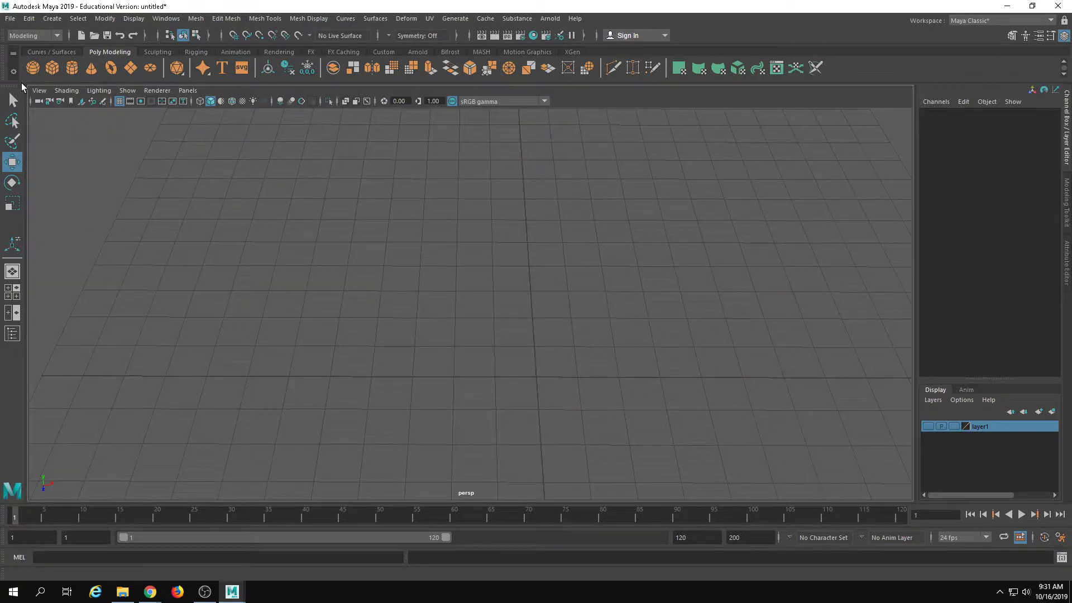
click(75, 72)
alt+drag(572, 309, 570, 348)
right_drag(485, 333, 487, 316)
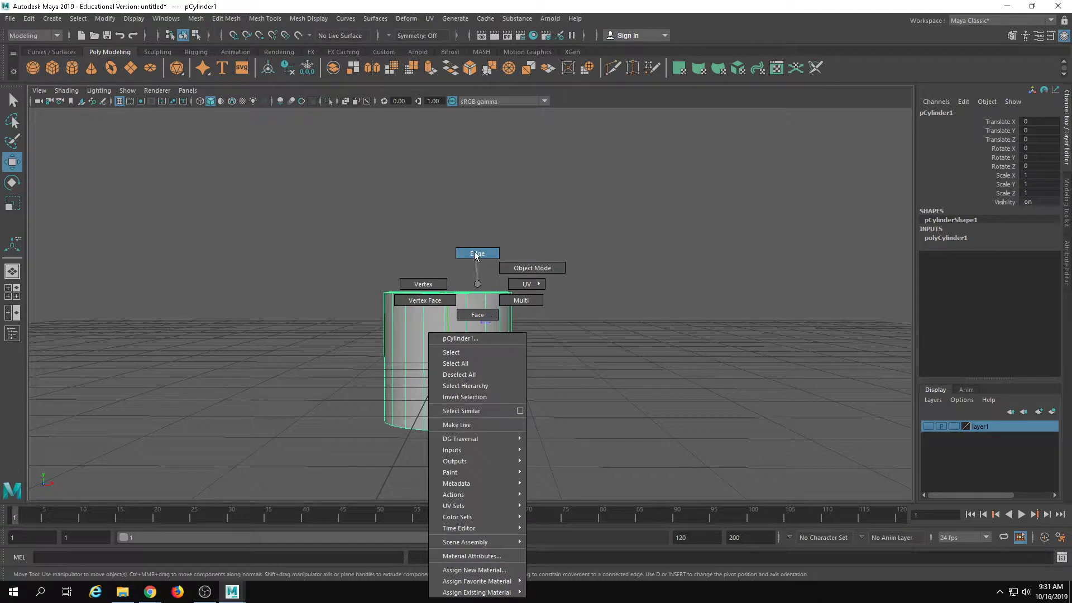
right_drag(475, 253, 474, 252)
drag(333, 321, 669, 375)
alt+drag(547, 336, 576, 344)
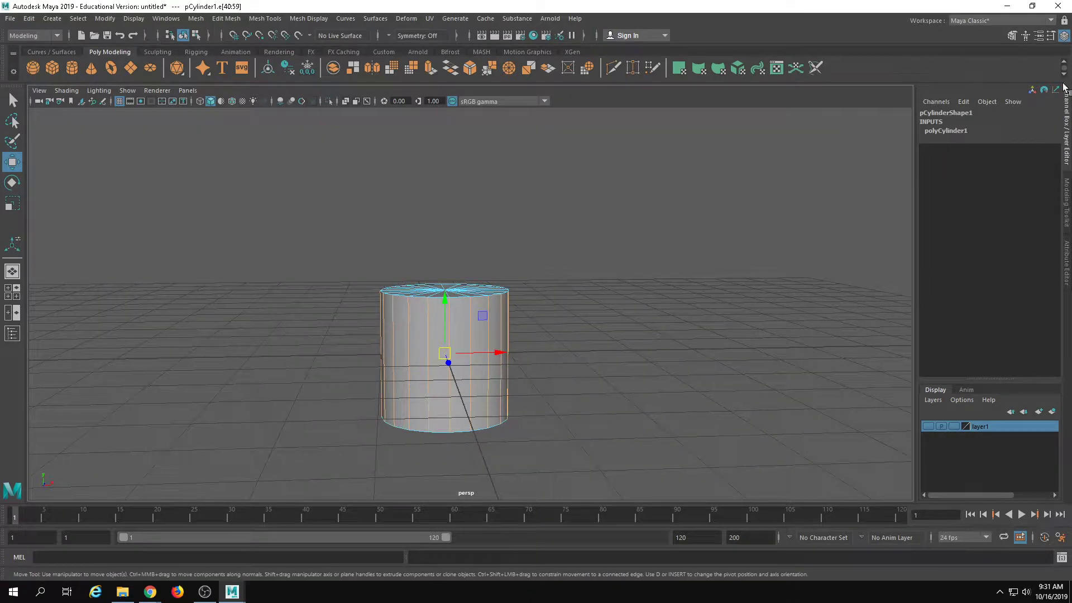
Bevel the cylinder's selected vertical edges with a fraction of 0.3
click(1011, 35)
click(1013, 369)
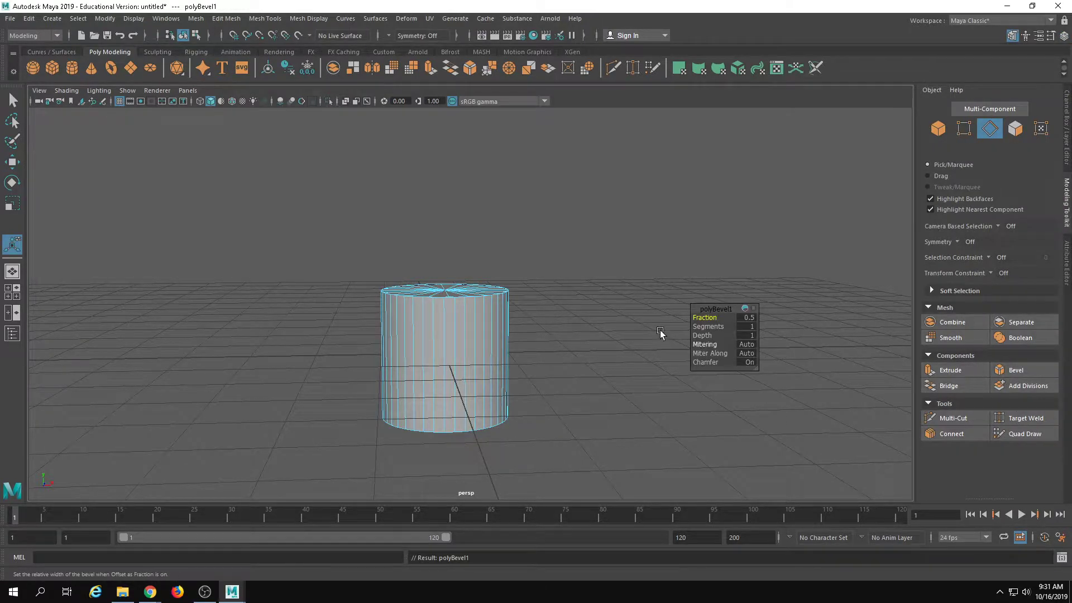
alt+drag(661, 333, 593, 367)
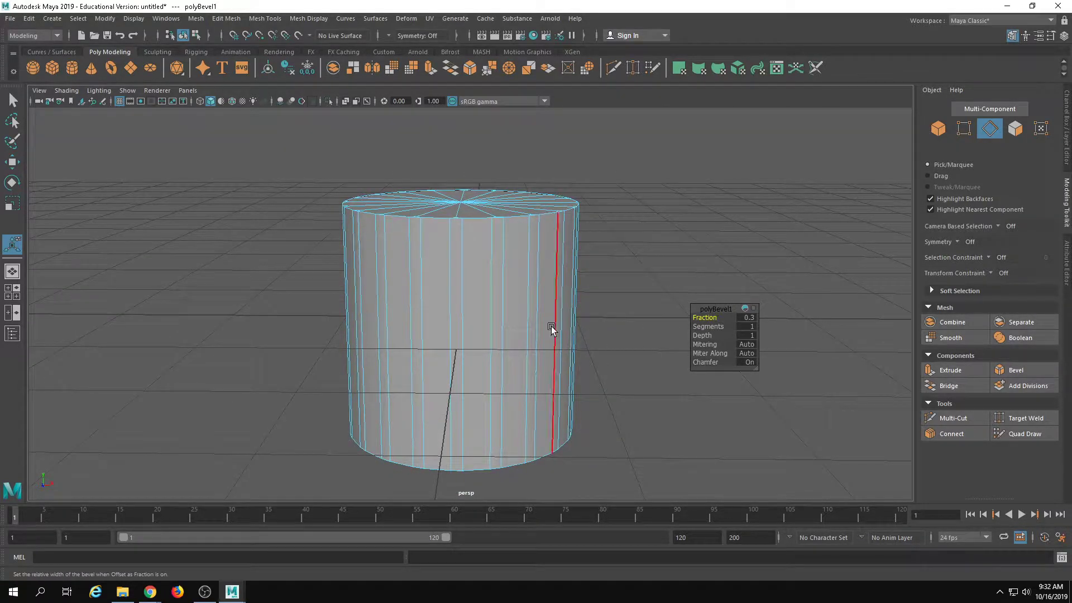
alt+drag(551, 329, 635, 383)
Select the twenty wide vertical faces around the cylinder, leaving out the narrow bevel strips between them
key(F11)
click(451, 311)
shift+click(481, 304)
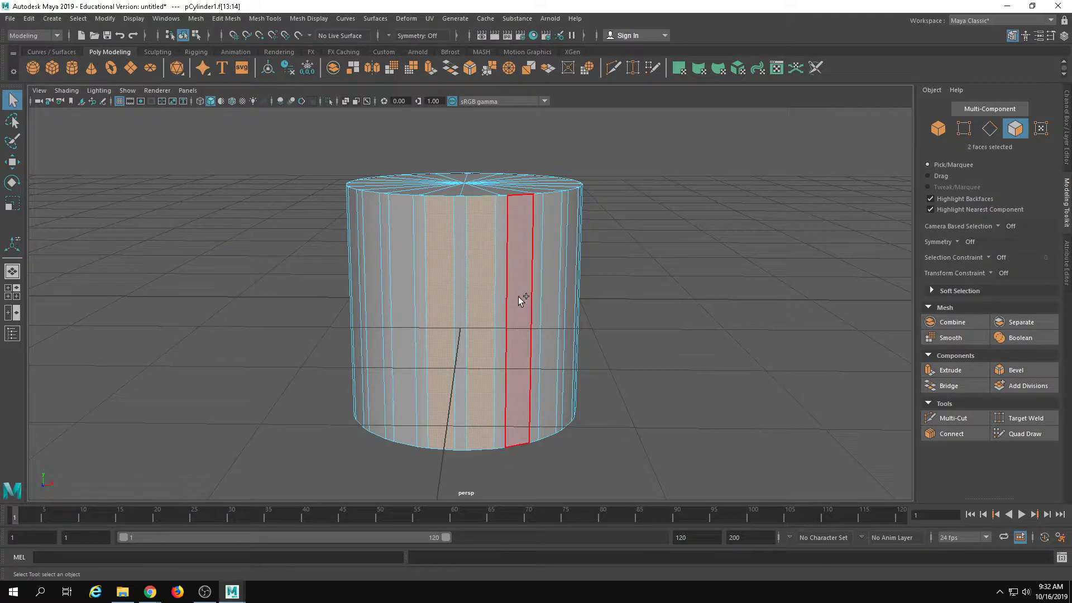
shift+click(519, 298)
alt+drag(518, 297, 528, 326)
shift+click(530, 318)
shift+click(561, 310)
shift+click(596, 316)
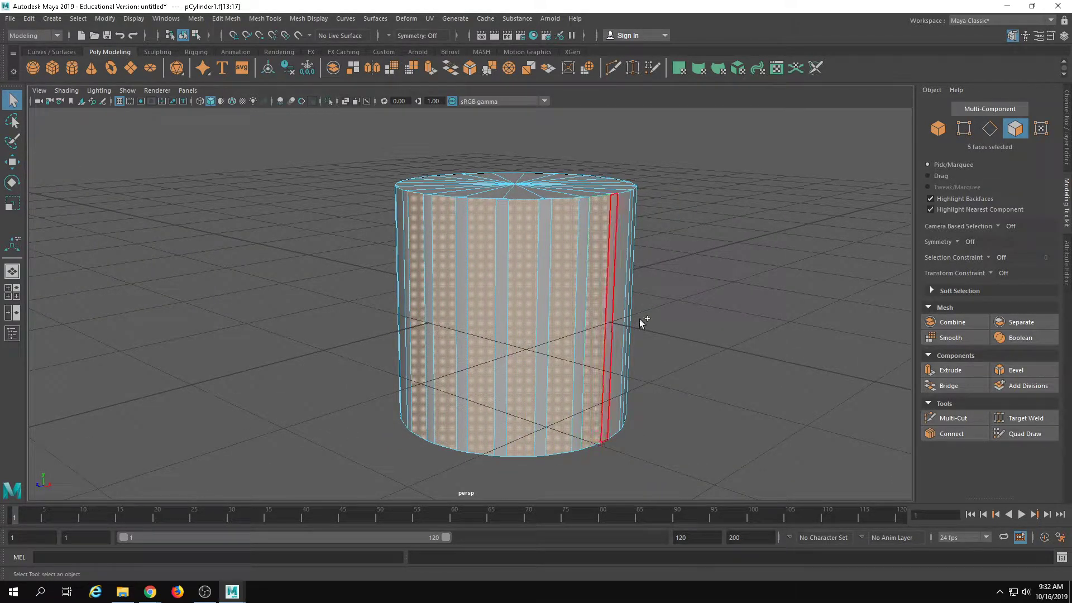
shift+click(636, 319)
alt+drag(636, 320, 561, 315)
shift+click(617, 303)
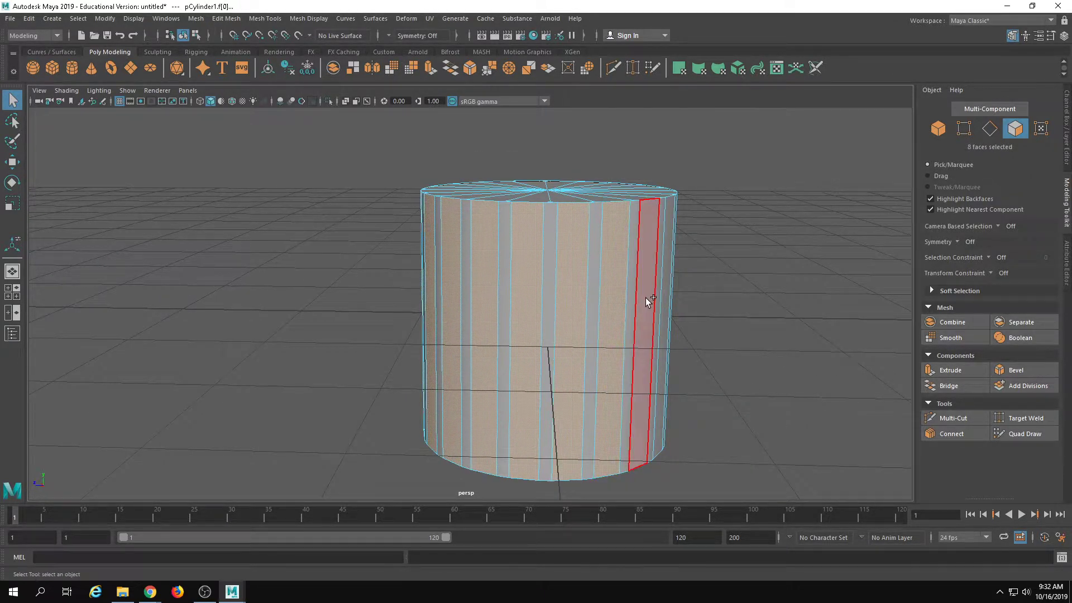
shift+click(646, 298)
alt+drag(646, 299, 474, 294)
shift+click(474, 294)
shift+click(509, 298)
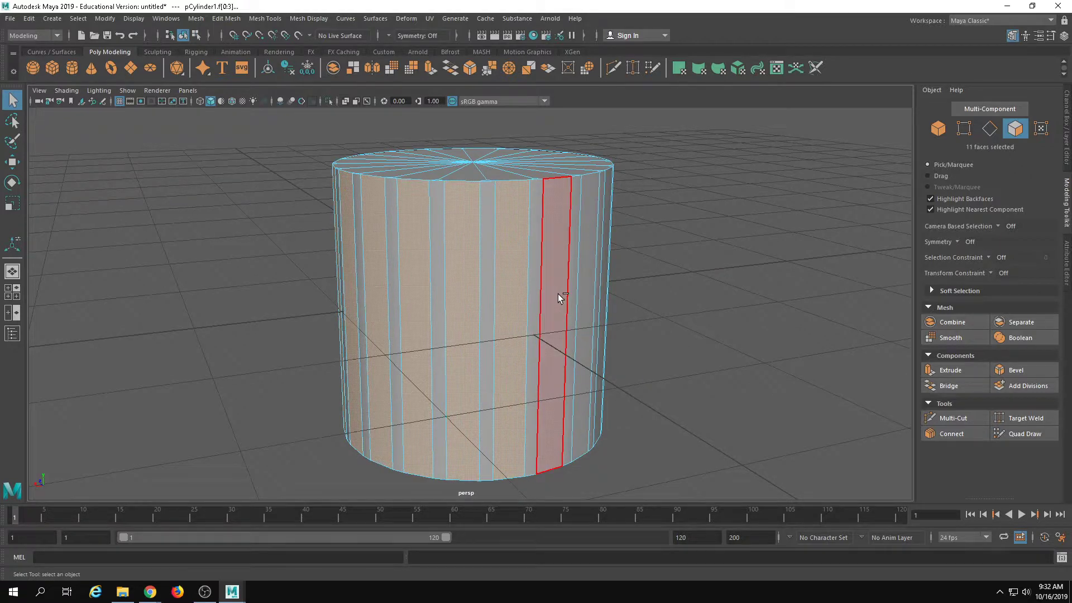
shift+click(554, 294)
shift+click(585, 288)
alt+drag(585, 288, 450, 289)
shift+click(450, 289)
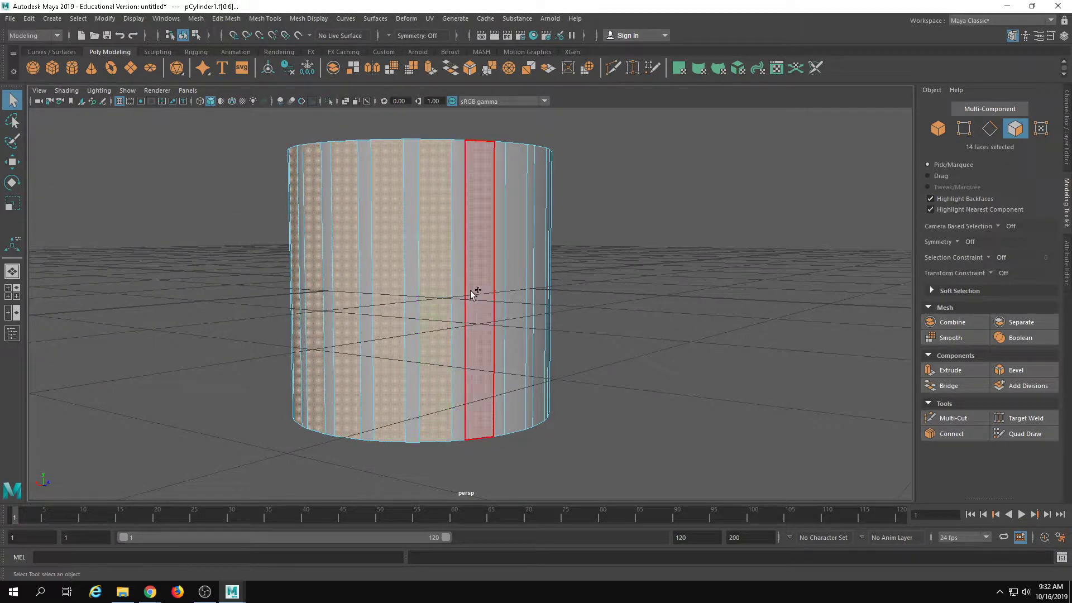
shift+click(470, 290)
shift+click(519, 292)
alt+drag(519, 292, 456, 304)
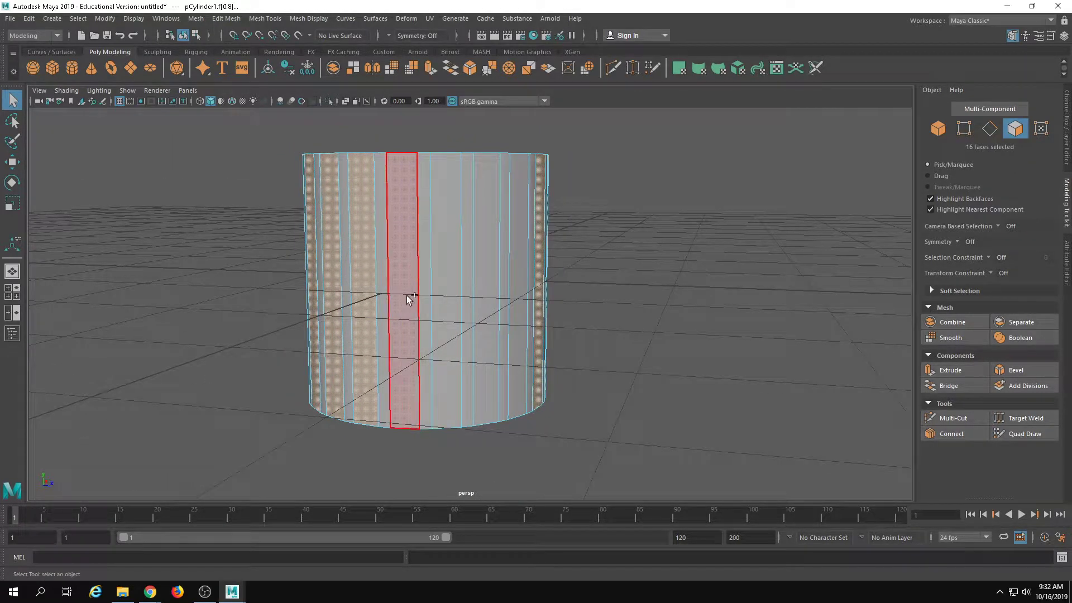
shift+click(407, 295)
shift+click(442, 293)
shift+click(487, 294)
shift+click(519, 296)
alt+drag(551, 300, 335, 357)
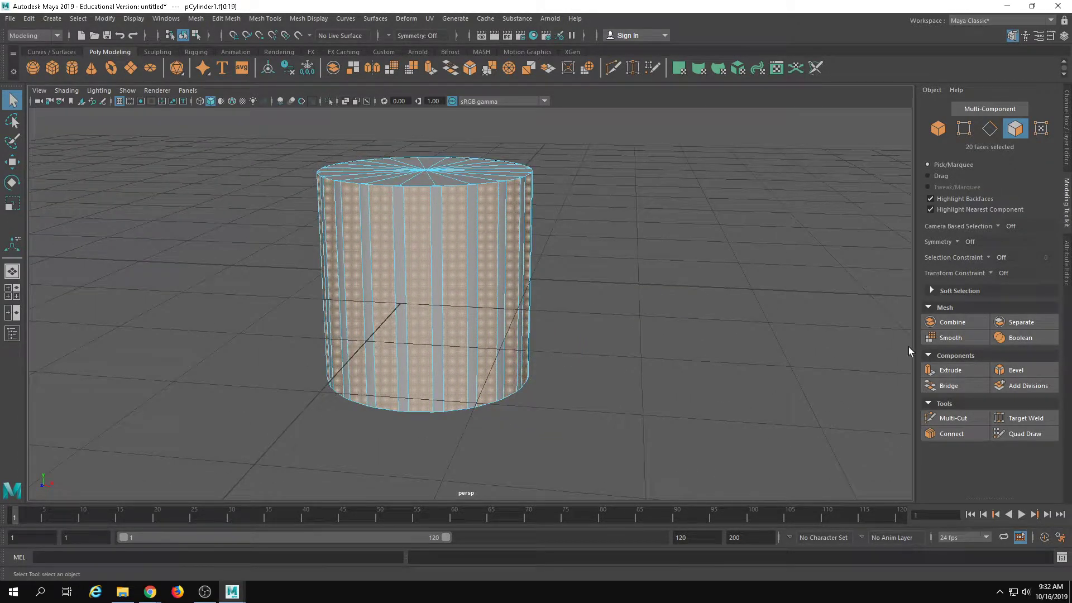
Extrude the selected wide side faces inward to form the cylinder's vertical flutes
click(970, 374)
alt+drag(466, 299, 504, 311)
key(q)
click(603, 218)
click(448, 286)
alt+drag(467, 382, 432, 372)
Select only the cylinder's top cap faces and delete them
key(F11)
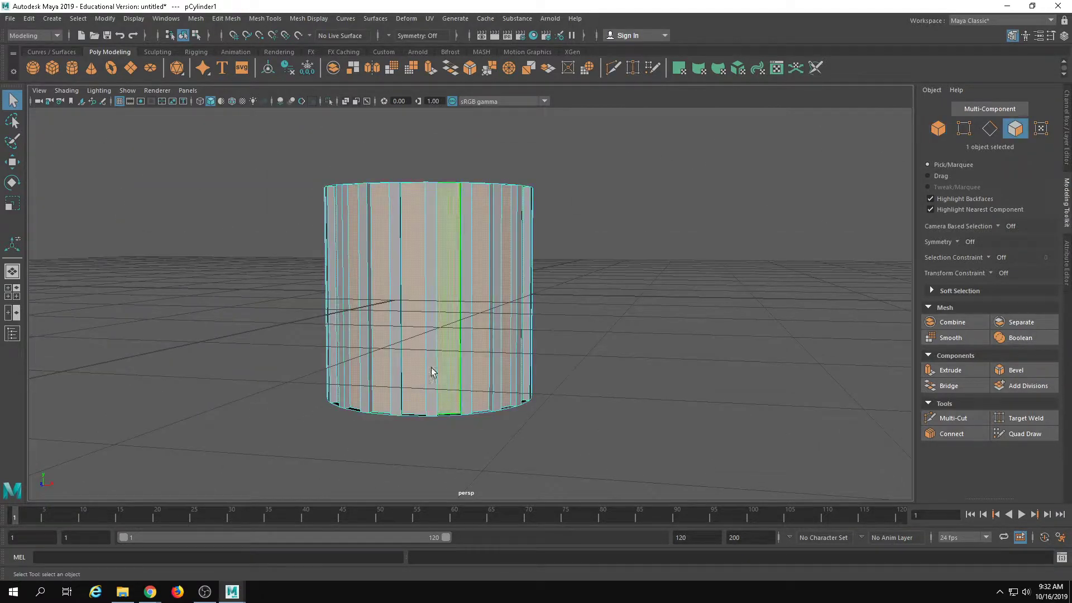
drag(226, 156, 715, 244)
ctrl+drag(47, 271, 754, 498)
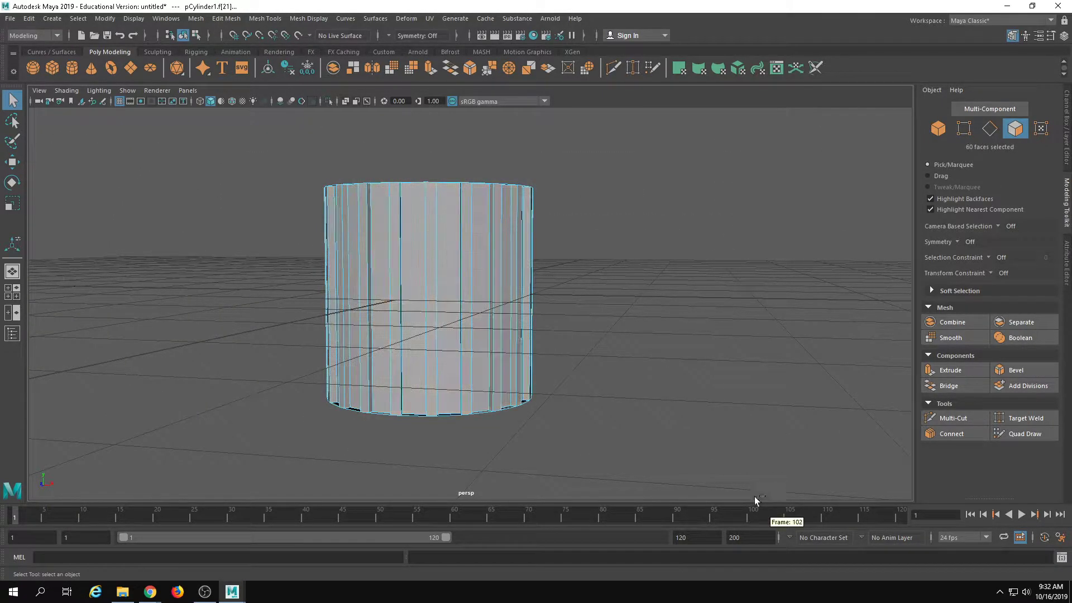
alt+drag(673, 296, 668, 375)
key(Delete)
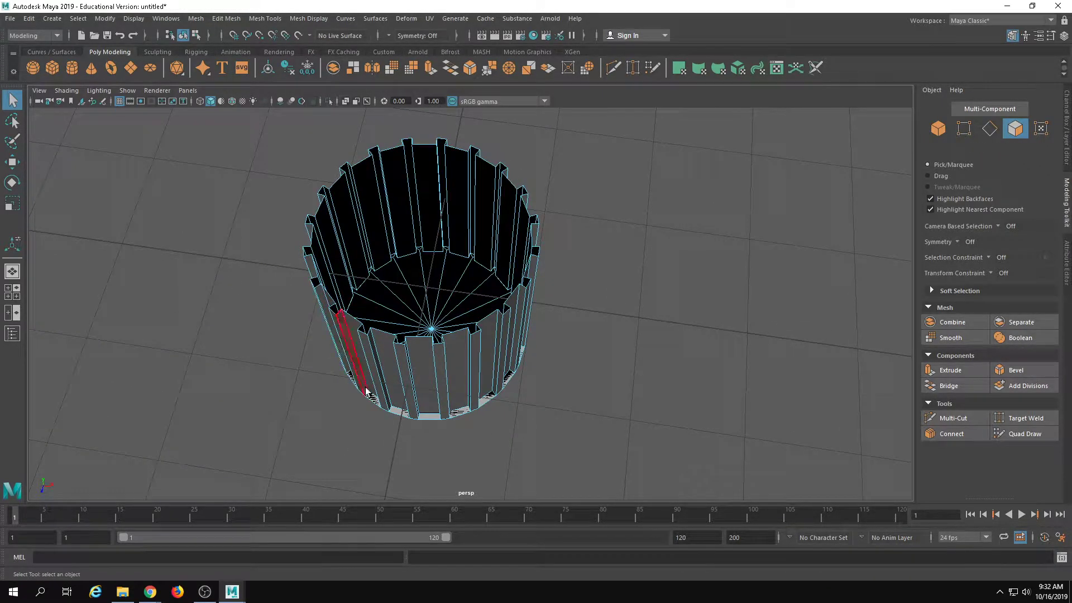
Delete the bottom cap faces of the fluted cylinder and show it in smooth preview
alt+drag(416, 377, 436, 305)
drag(273, 329, 589, 456)
alt+drag(447, 330, 441, 360)
ctrl+drag(184, 266, 670, 246)
key(F8)
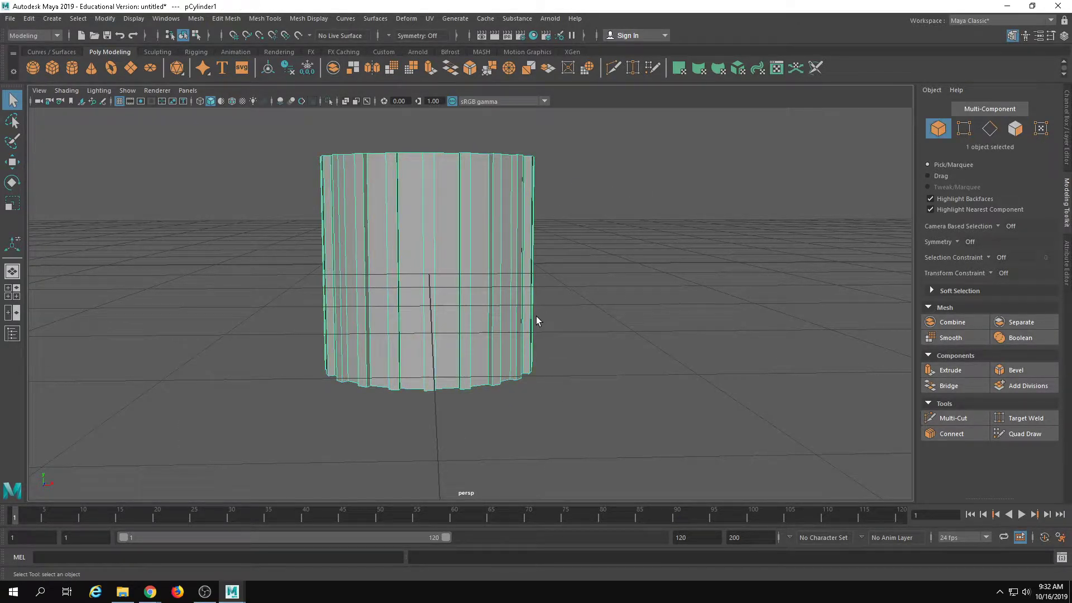
click(625, 332)
alt+drag(625, 333, 303, 155)
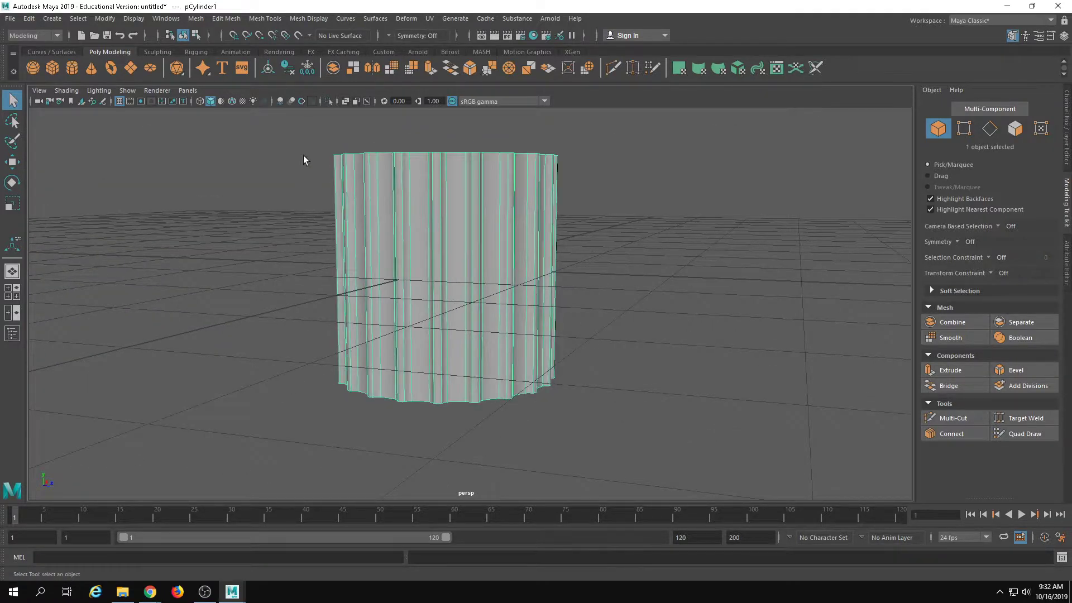
Create a polygon cube at the origin inside the fluted cylinder, keeping only one cube
click(59, 76)
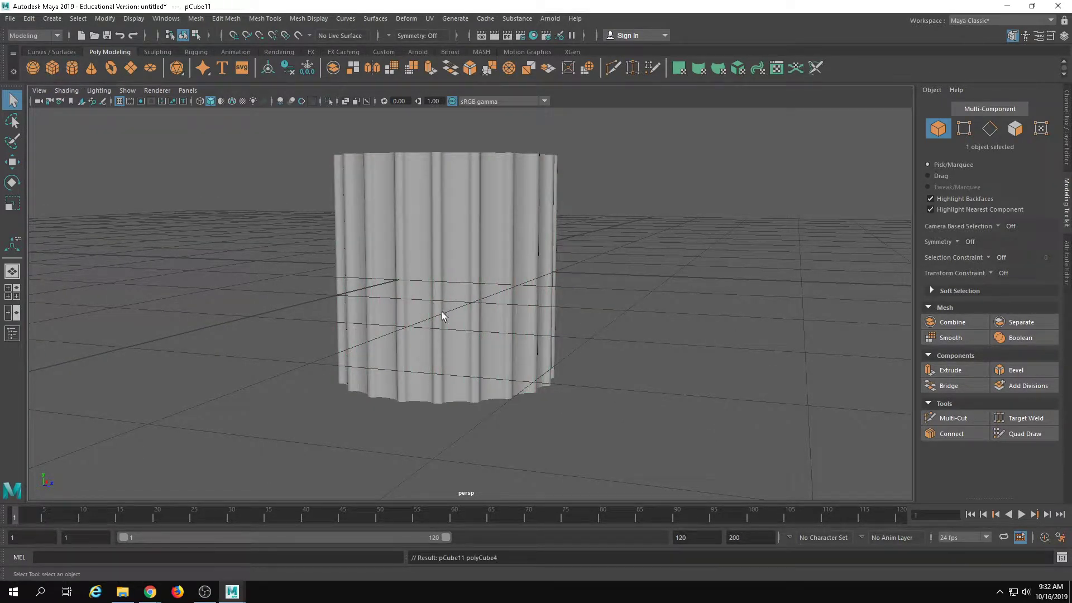
alt+drag(441, 312, 575, 340)
key(ctrl+z)
key(ctrl+z)
key(ctrl+y)
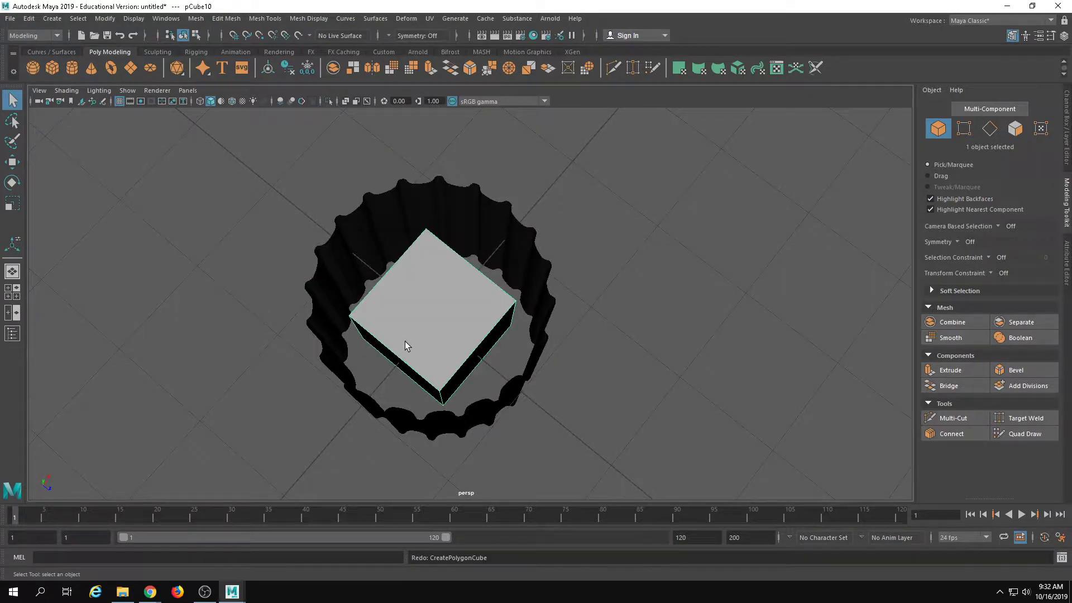
Scale the cube into a wide slab about 3.66 wide and 0.39 high, and move it down beneath the fluted cylinder
key(r)
alt+drag(474, 413, 479, 324)
drag(434, 234, 441, 335)
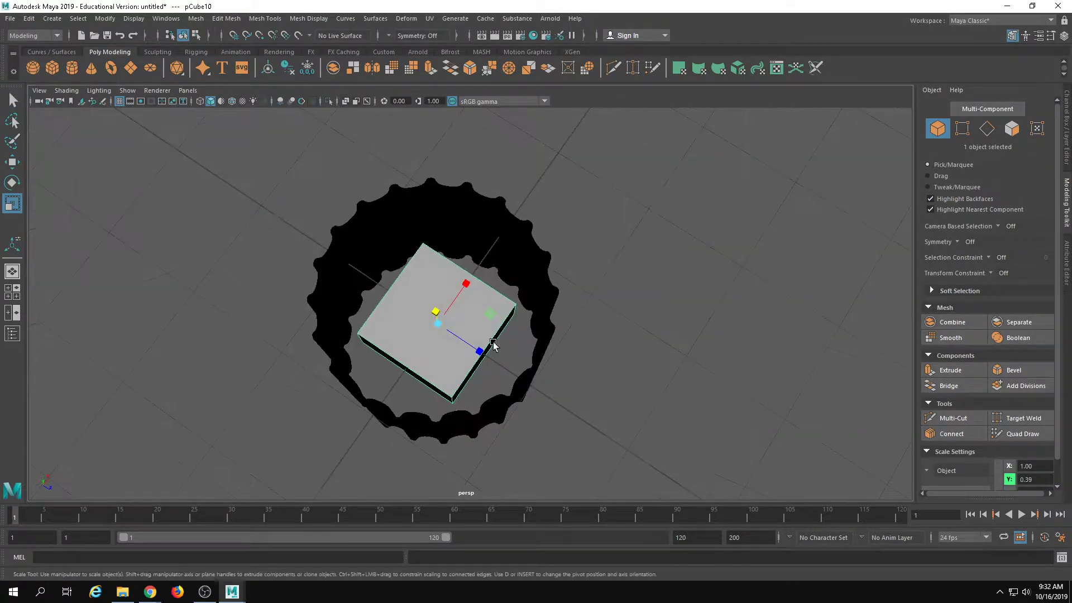
drag(492, 312, 495, 254)
key(w)
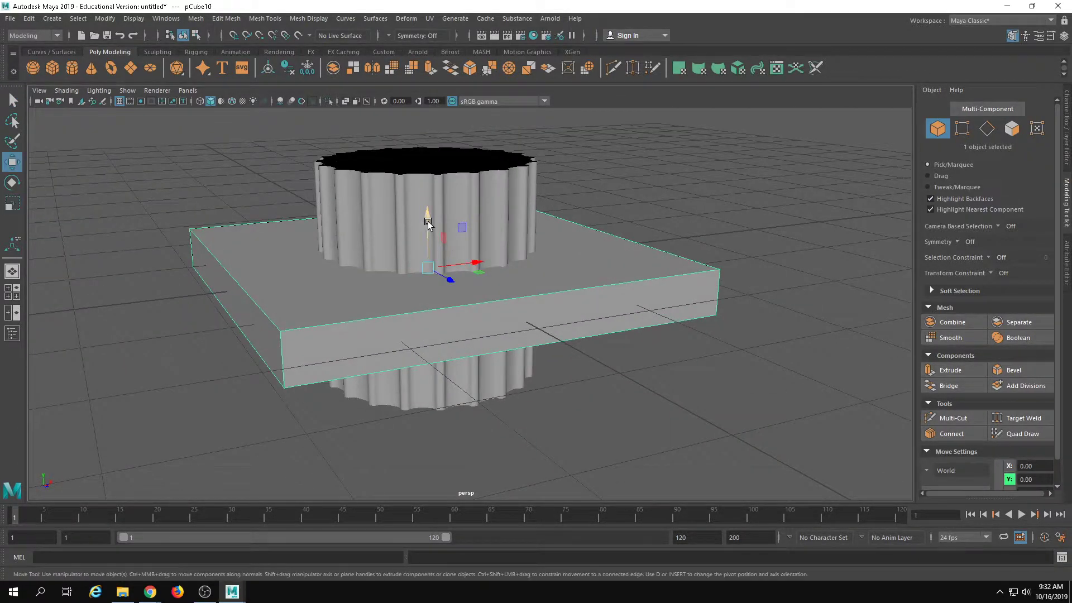
alt+drag(428, 220, 540, 411)
Bevel all edges of the base slab with a fraction of 0.1 and return to object mode
right_drag(536, 389, 535, 351)
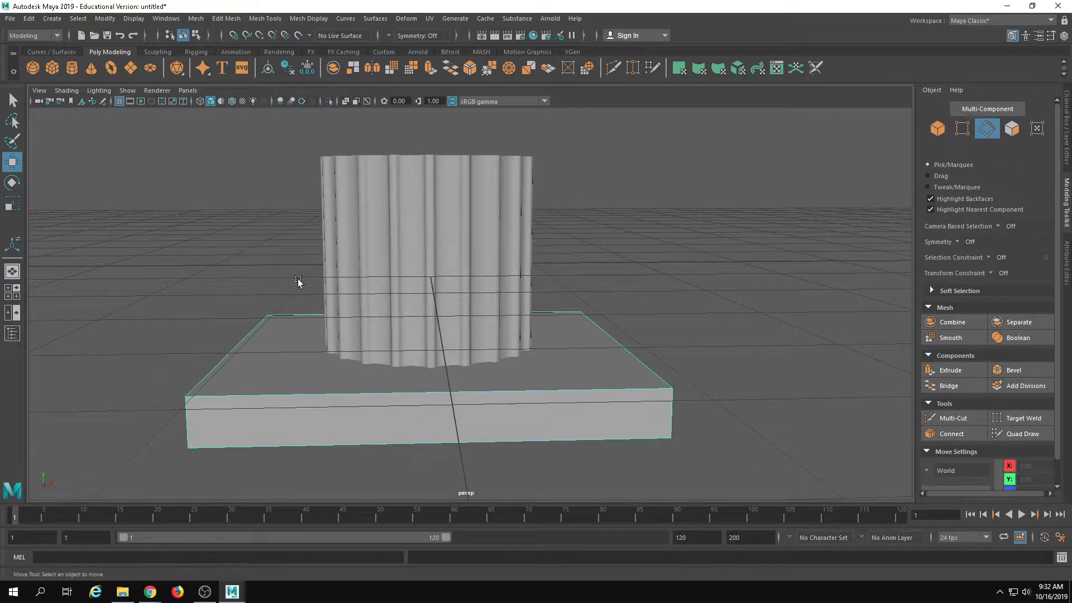
drag(161, 237, 754, 475)
click(1014, 370)
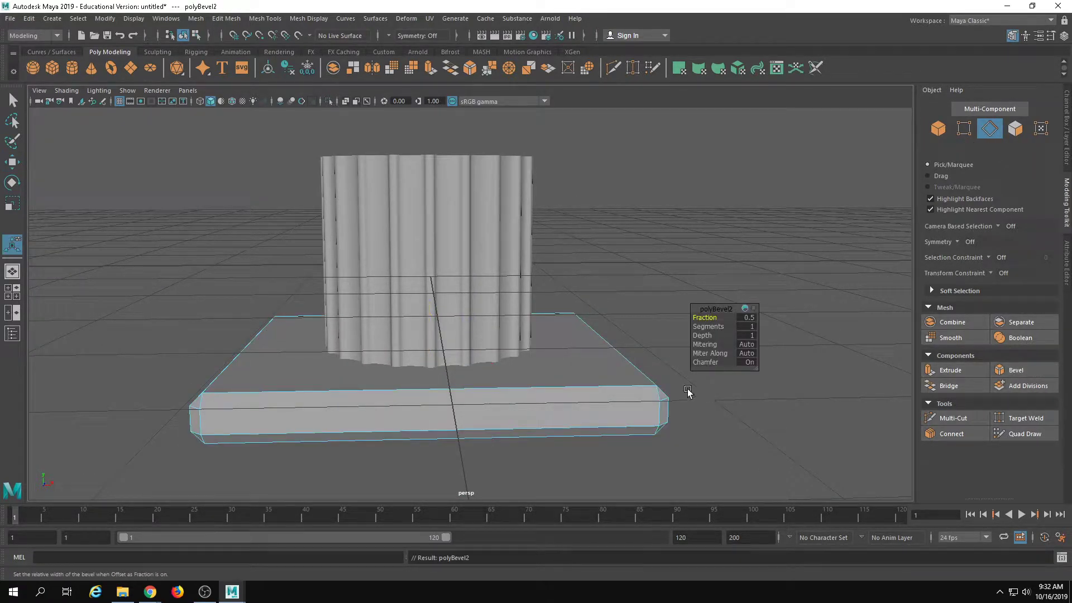
alt+drag(689, 328, 714, 315)
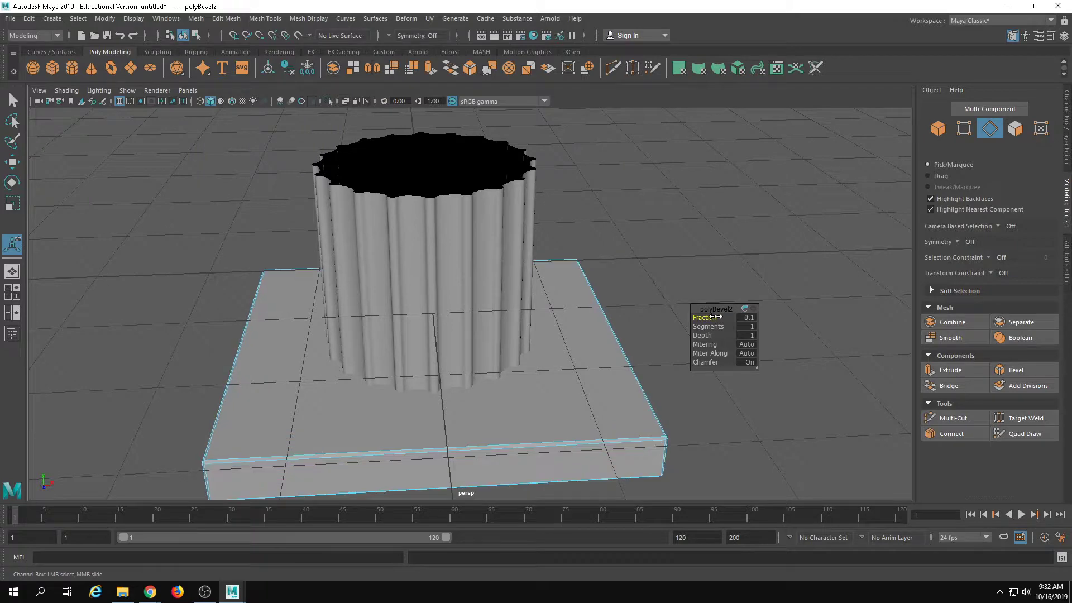
alt+right_drag(536, 429, 402, 460)
right_drag(542, 358, 648, 294)
alt+right_drag(698, 346, 441, 343)
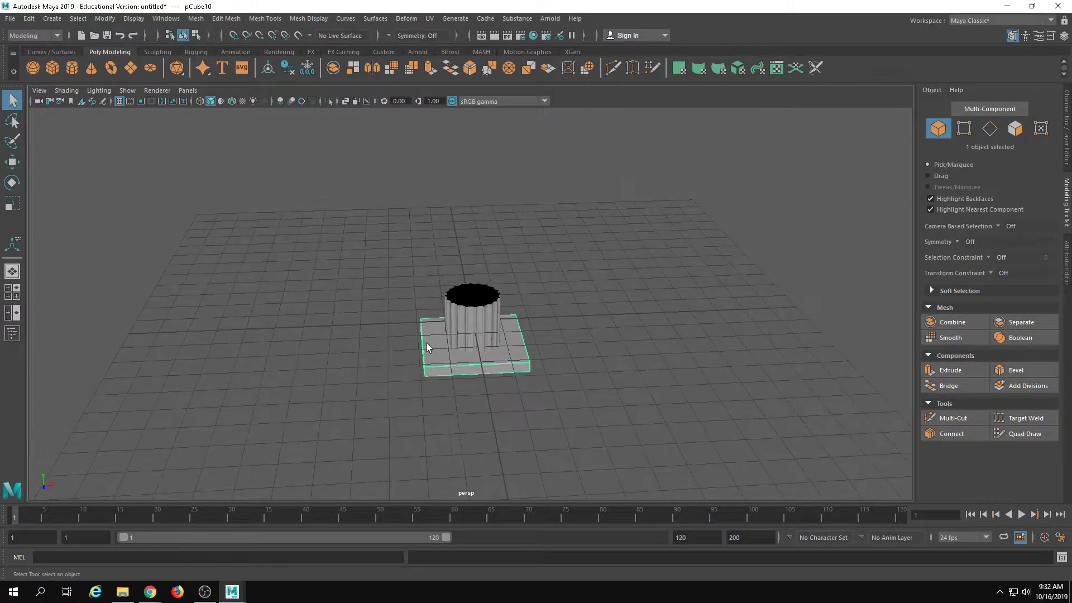
Raise the fluted cylinder's top vertices to about Y 15.19 to stretch it into a tall column
click(471, 322)
alt+drag(498, 342, 508, 328)
alt+right_drag(507, 328, 447, 290)
drag(333, 233, 682, 312)
key(w)
drag(485, 245, 487, 45)
alt+right_drag(695, 465, 614, 441)
drag(473, 230, 486, 94)
alt+right_drag(677, 314, 610, 296)
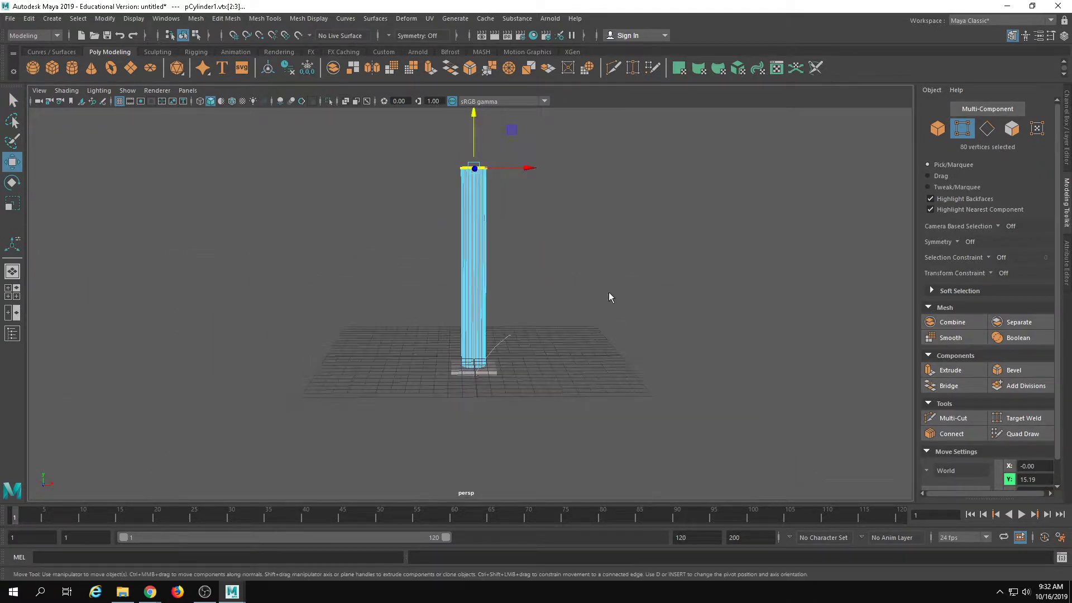
key(F8)
Duplicate the base slab and move the copy up onto the column's top, at about Y 15.21
click(503, 385)
click(495, 370)
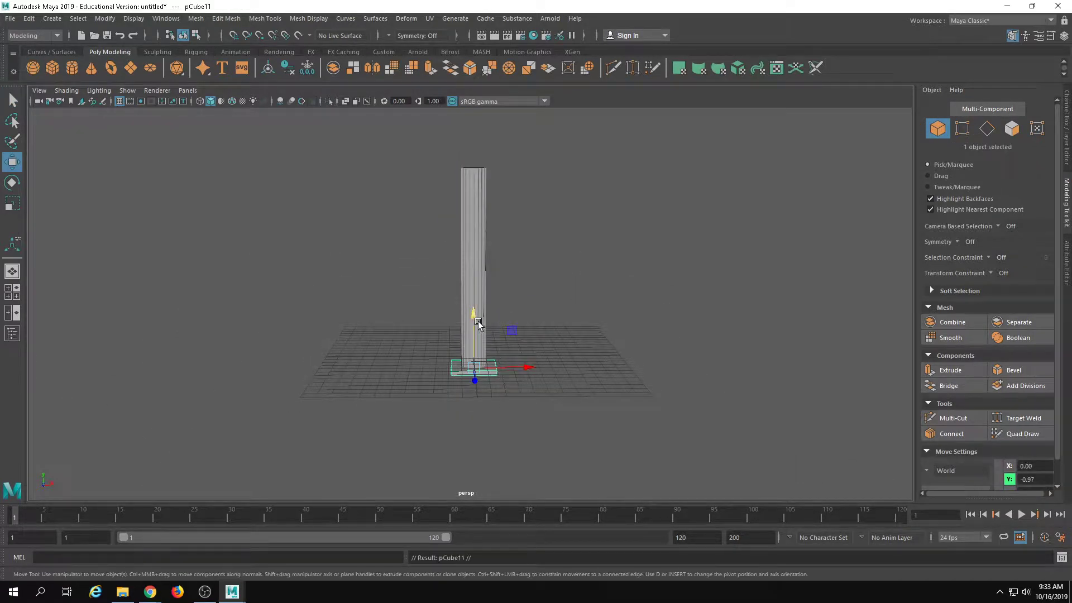
drag(478, 320, 456, 96)
click(527, 220)
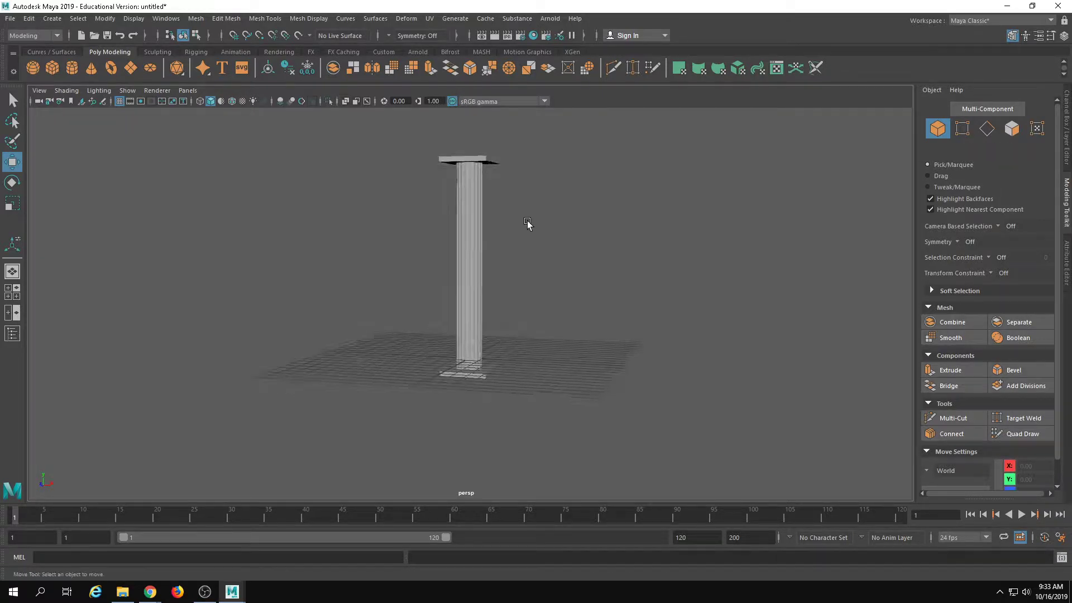
alt+drag(527, 220, 586, 283)
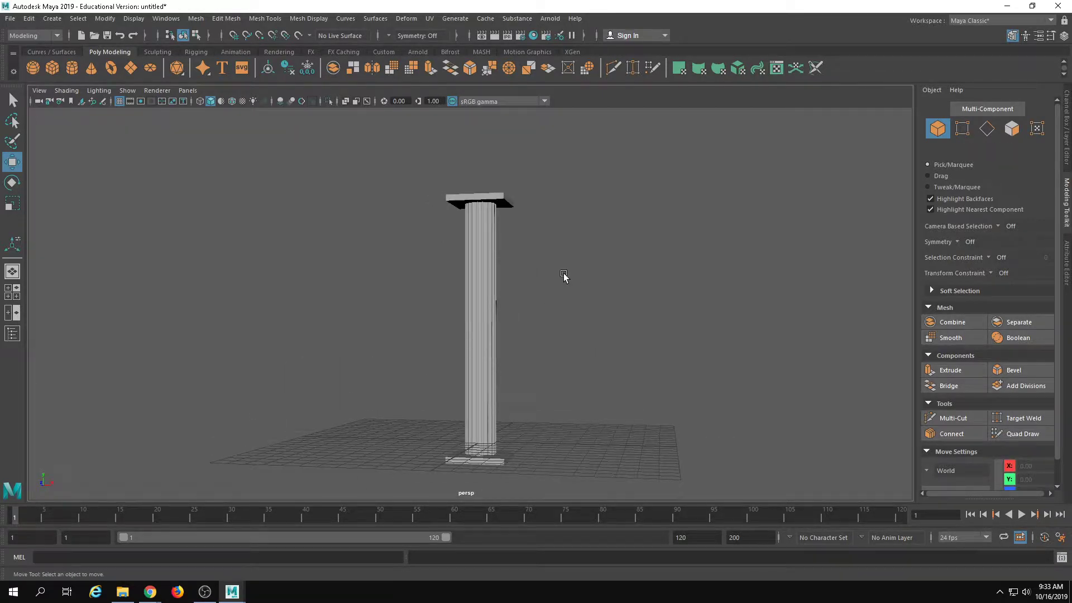
Duplicate the slab on top of the column and move the copy down just below it
alt+middle_drag(534, 230, 523, 327)
scroll(523, 327, up, 5)
click(450, 303)
alt+middle_drag(444, 334, 515, 322)
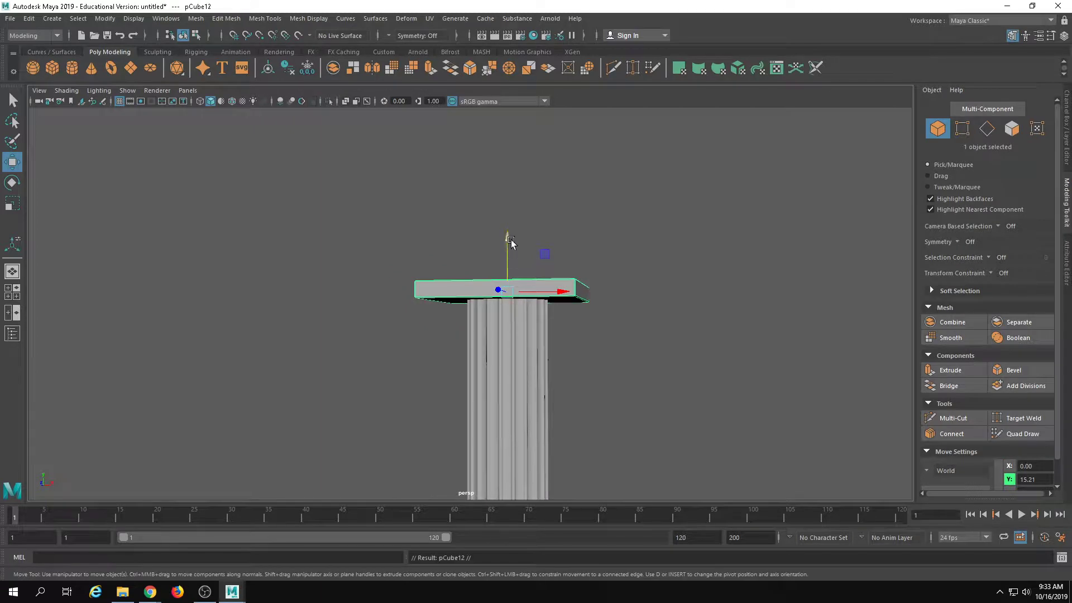
mouse_move(510, 241)
shift+mouse_down()
mouse_move(509, 272)
mouse_move(510, 257)
shift+mouse_up()
Scale the lower slab copy down uniformly and raise it against the underside of the top slab
key(r)
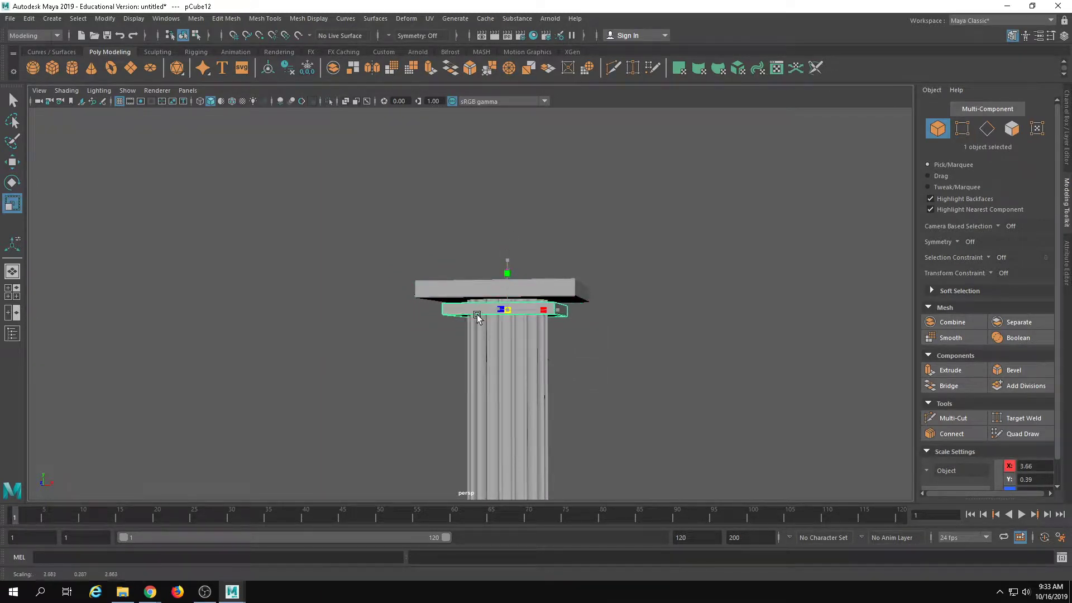
drag(477, 316, 474, 315)
key(w)
drag(510, 265, 510, 256)
click(646, 363)
alt+drag(646, 362, 685, 406)
scroll(684, 407, up, 1)
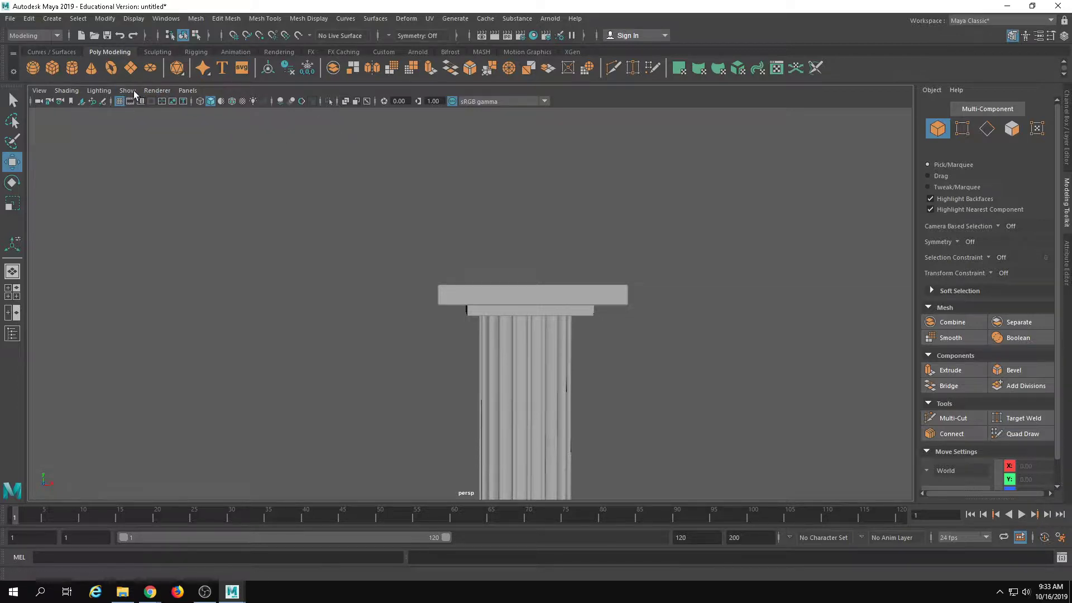
Create a second polygon cylinder at the column's base and set its X rotation to 90
click(76, 72)
alt+drag(615, 375, 467, 288)
alt+middle_drag(467, 288, 380, 366)
key(e)
drag(420, 324, 529, 257)
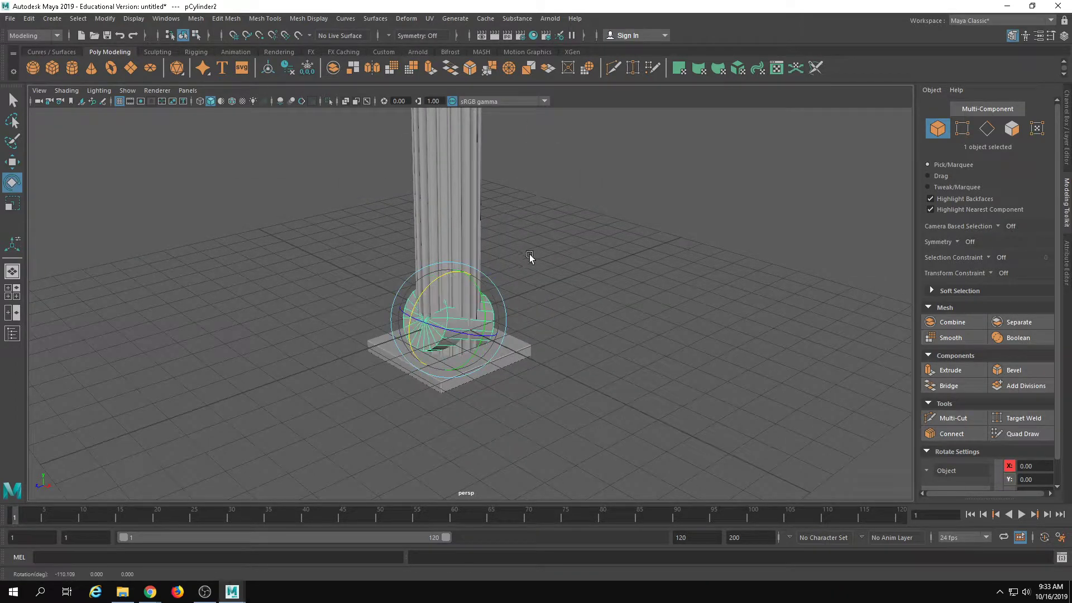
click(1064, 156)
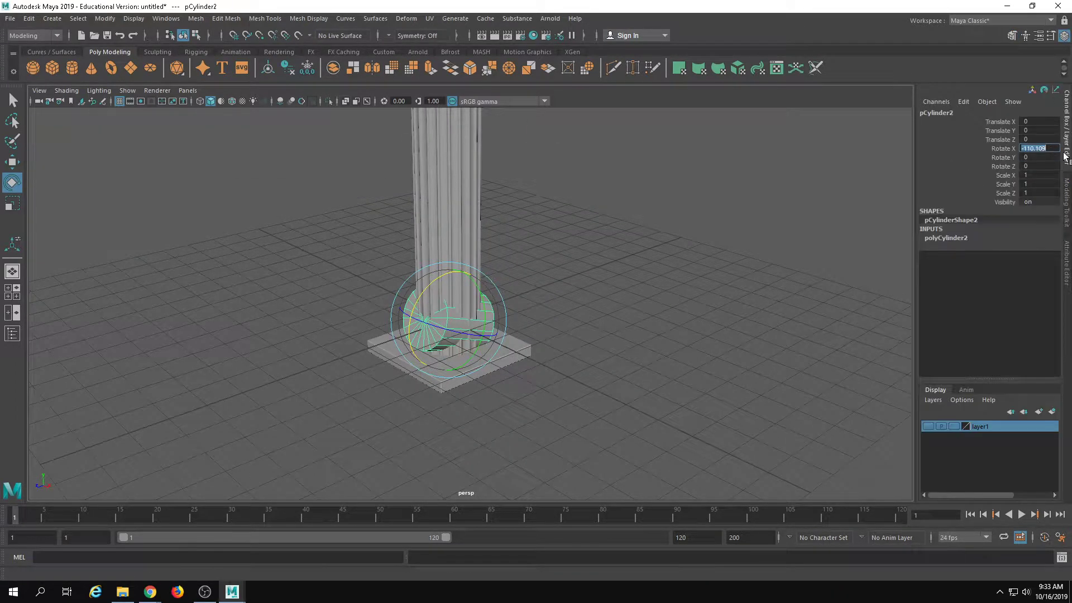
text(90)
key(Return)
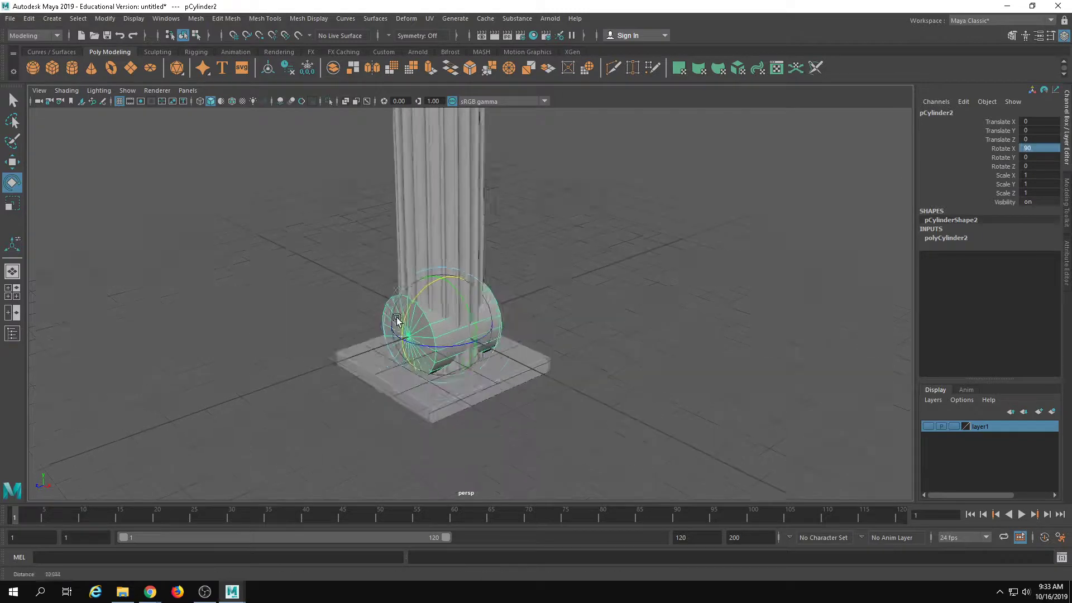
Stretch the horizontal cylinder along its axis to a Y scale of about 2.66, so both ends extend past the column
alt+drag(396, 318, 349, 265)
key(r)
alt+drag(349, 265, 656, 309)
Bevel the edge loops around both end caps of the horizontal cylinder and adjust the bevel fraction
click(592, 328)
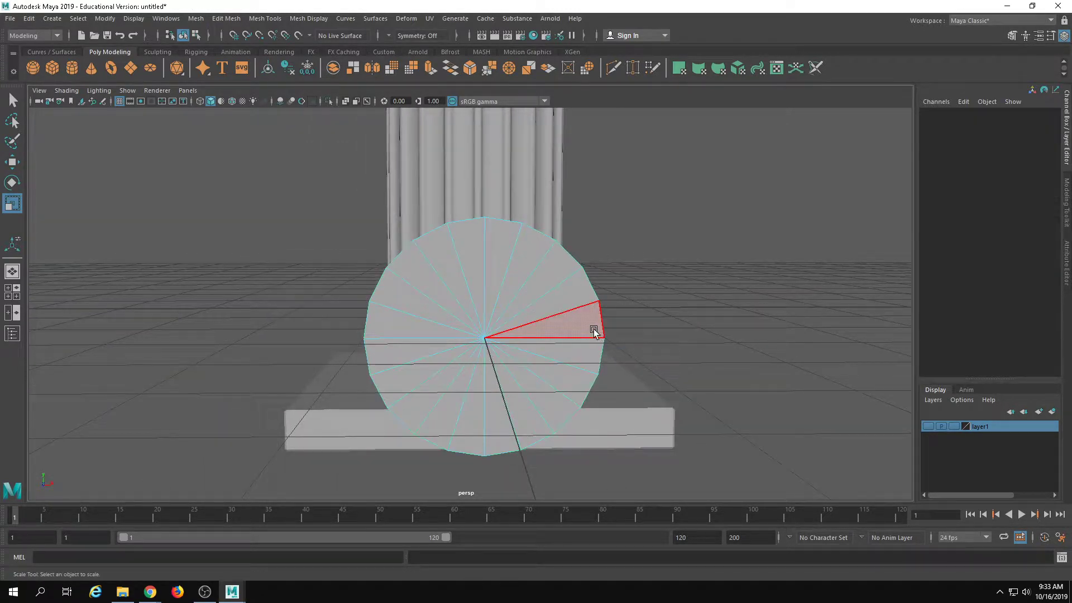
mouse_move(592, 327)
alt+mouse_down()
mouse_move(510, 316)
mouse_move(300, 246)
mouse_move(588, 331)
alt+mouse_up()
double_click(349, 263)
shift+double_click(809, 253)
alt+drag(809, 252, 726, 267)
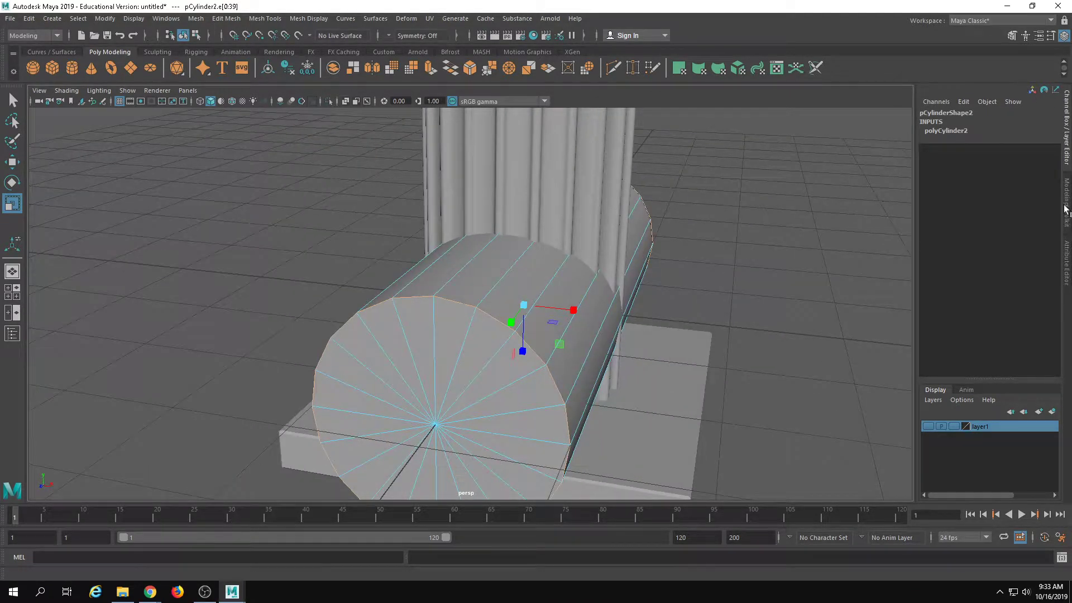
click(1017, 39)
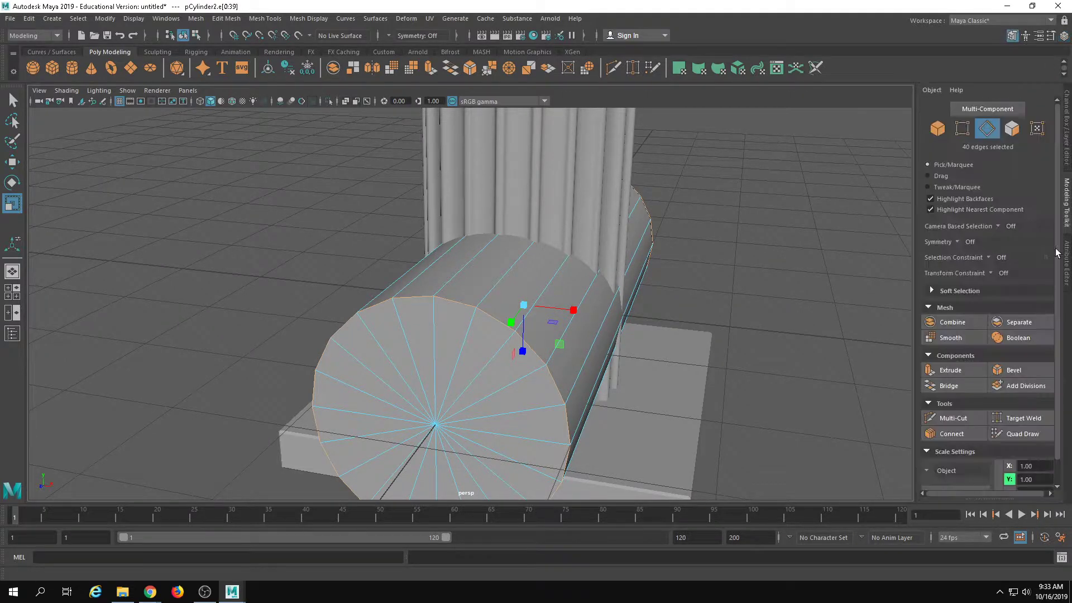
click(1025, 364)
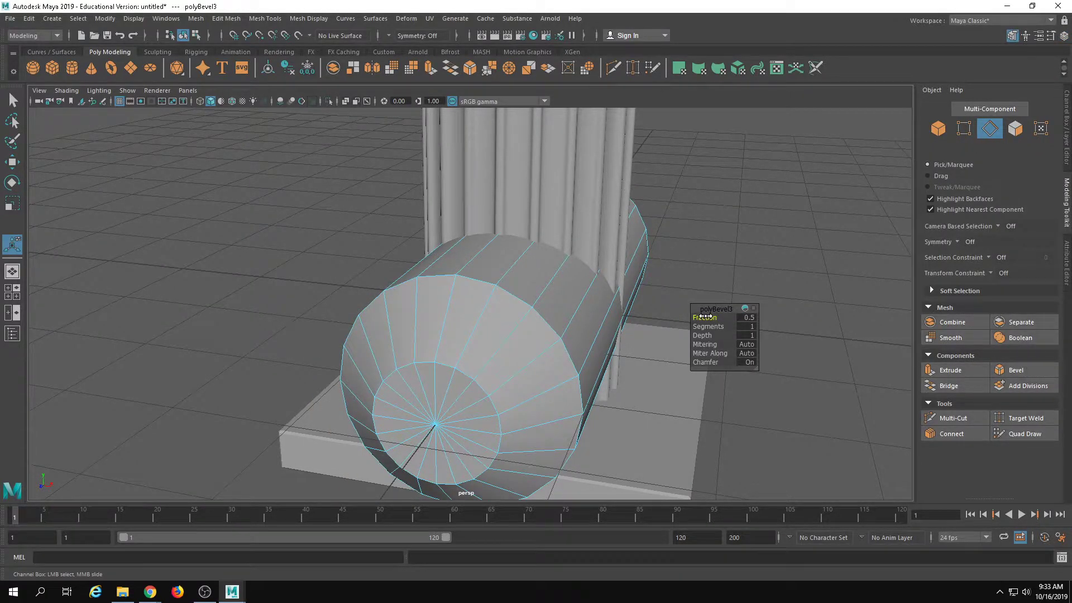
drag(705, 316, 639, 252)
Bevel the two edge loops where the rounded ends meet the cylinder's body and adjust the bevel fraction
key(q)
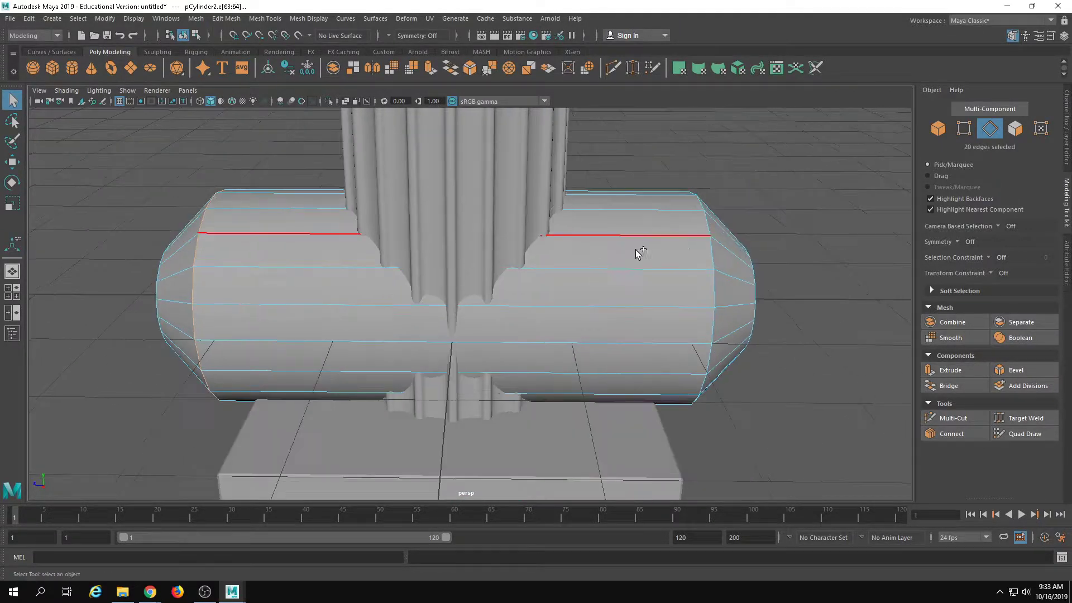
shift+double_click(719, 226)
click(1010, 370)
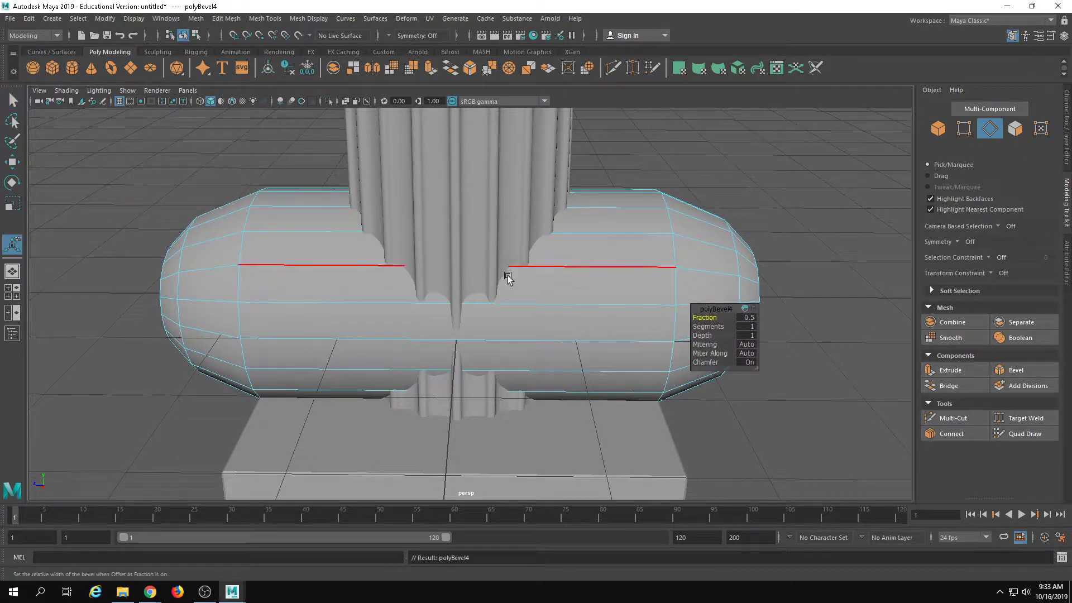
drag(716, 317, 712, 317)
alt+drag(254, 302, 302, 273)
Select the inner edge loop near each end and reposition the pair by scaling them along the cylinder's axis
key(q)
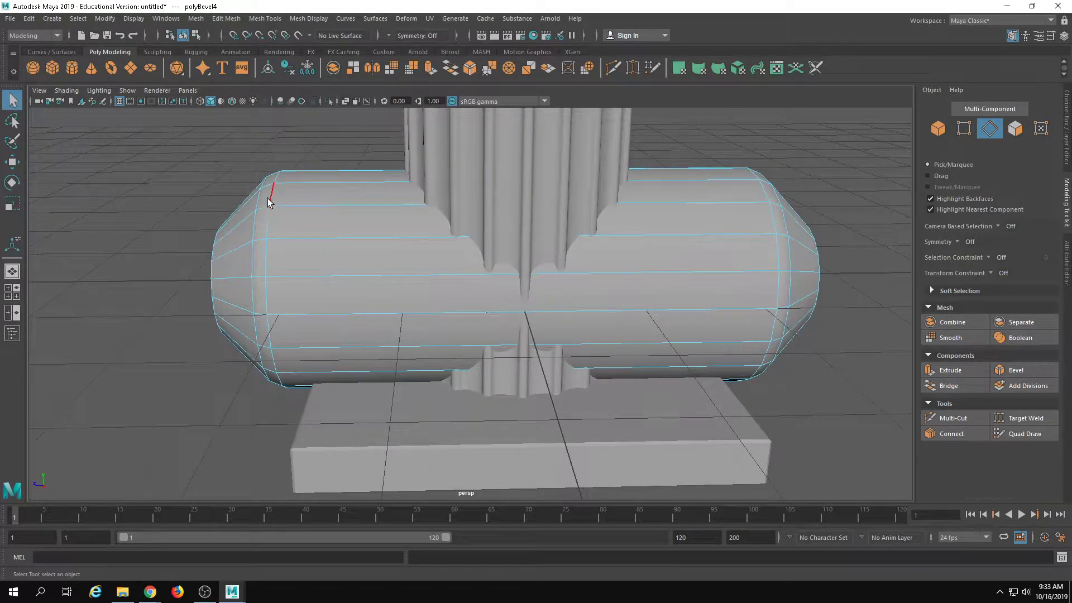
shift+double_click(771, 196)
key(r)
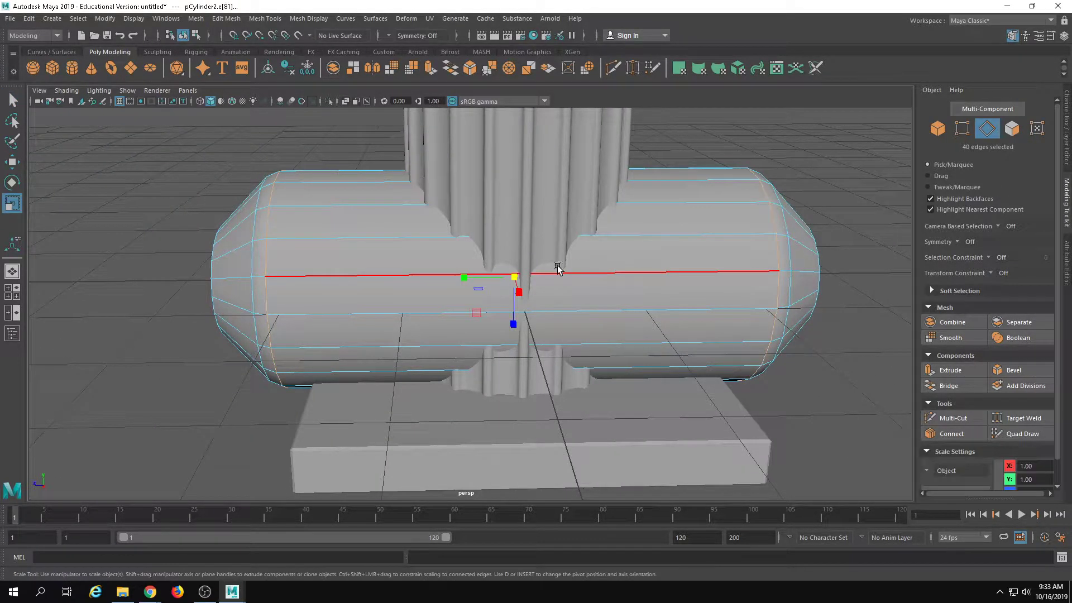
drag(460, 274, 466, 279)
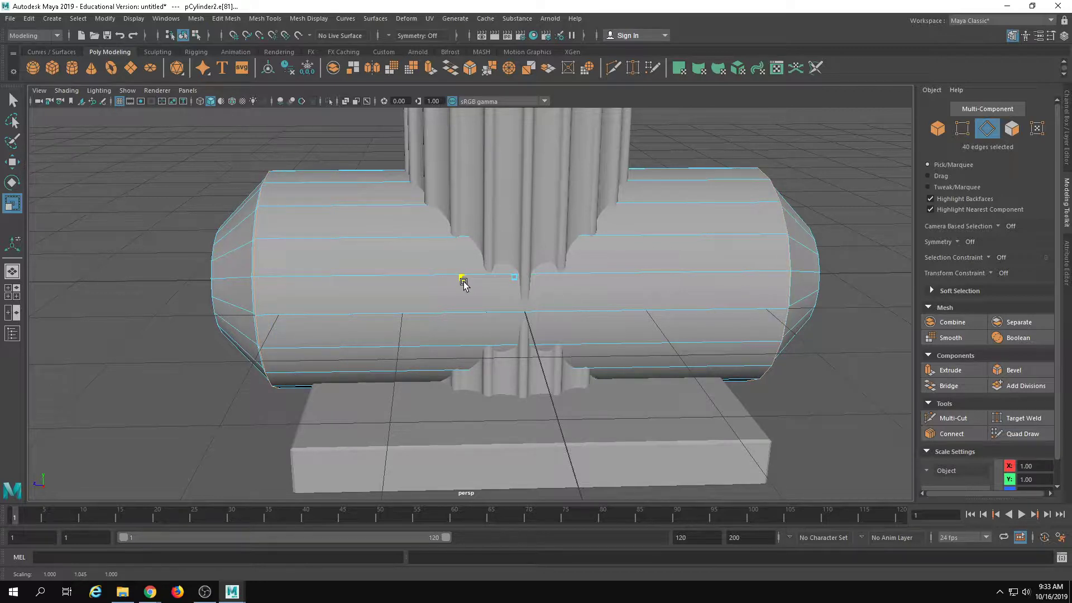
drag(463, 282, 463, 282)
Return the cylinder to object mode, turn on its smooth mesh preview and inspect the rounded ends
alt+drag(237, 284, 397, 263)
right_drag(397, 263, 413, 239)
key(3)
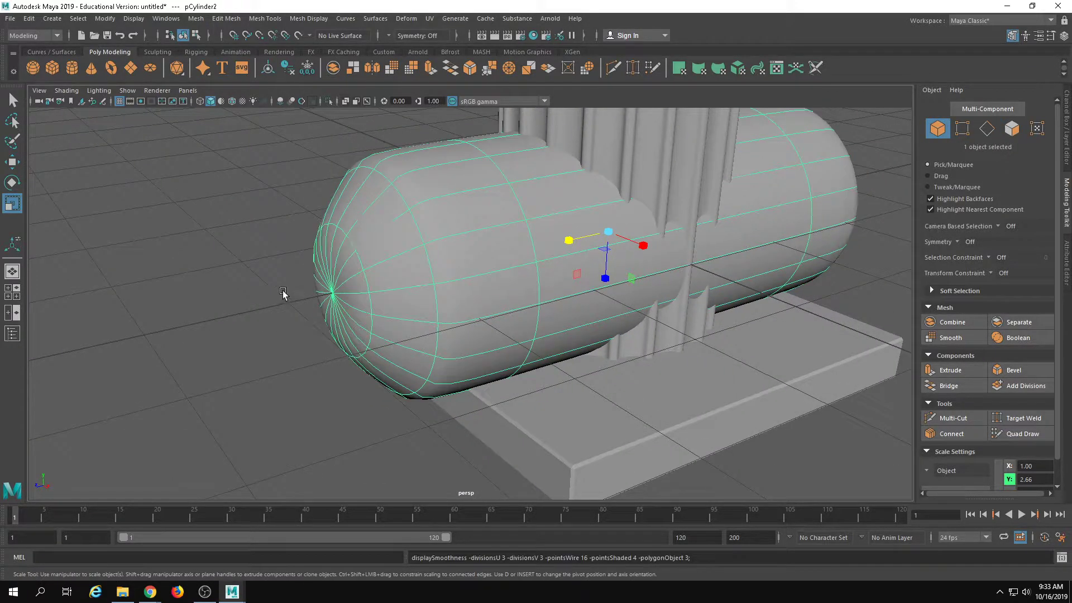
click(283, 291)
alt+drag(283, 290, 371, 293)
click(461, 290)
alt+drag(646, 279, 455, 271)
key(ctrl+z)
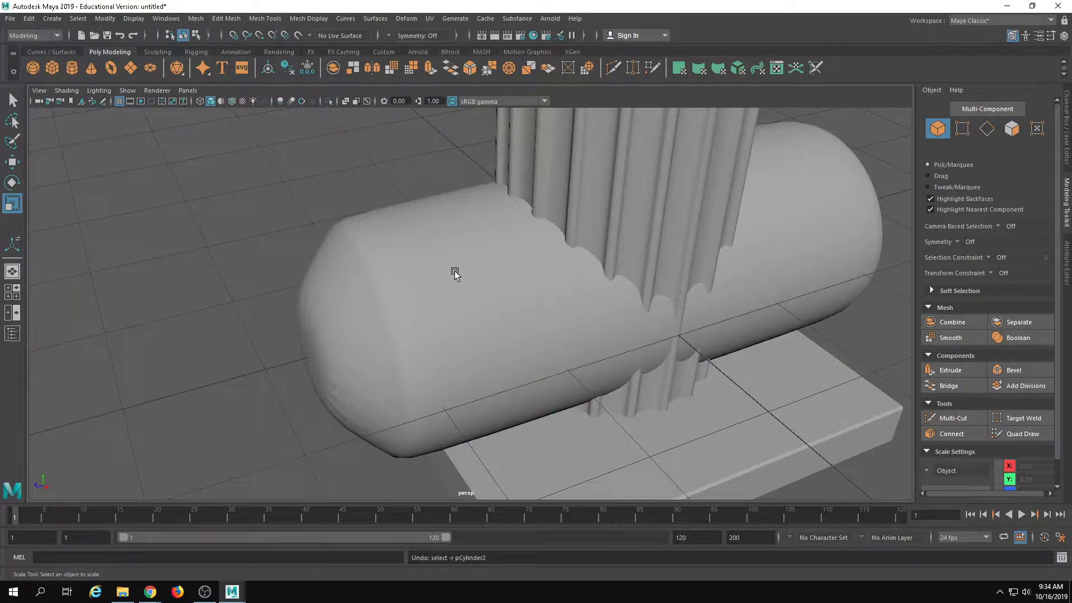
Undo the last selection and display the horizontal cylinder without smoothing
key(ctrl+z)
key(1)
alt+middle_drag(371, 313, 409, 297)
alt+drag(409, 297, 363, 282)
alt+middle_drag(363, 281, 460, 329)
Extrude the cylinder's near end-cap faces repeatedly, scaling and offsetting each extrusion to form concentric stepped rings around a central disc
right_drag(400, 357, 401, 390)
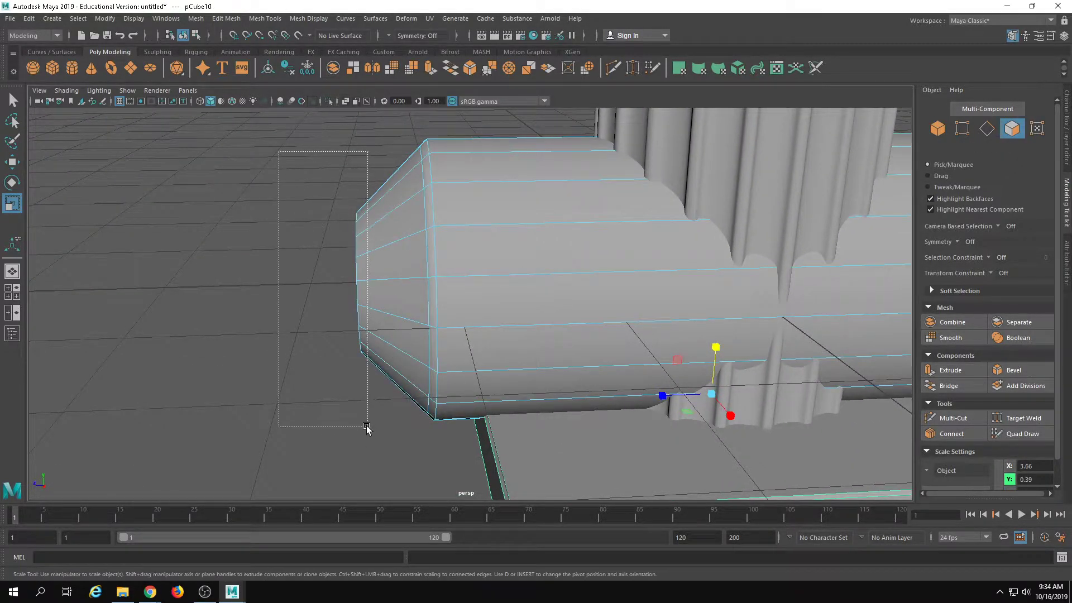
drag(367, 428, 469, 364)
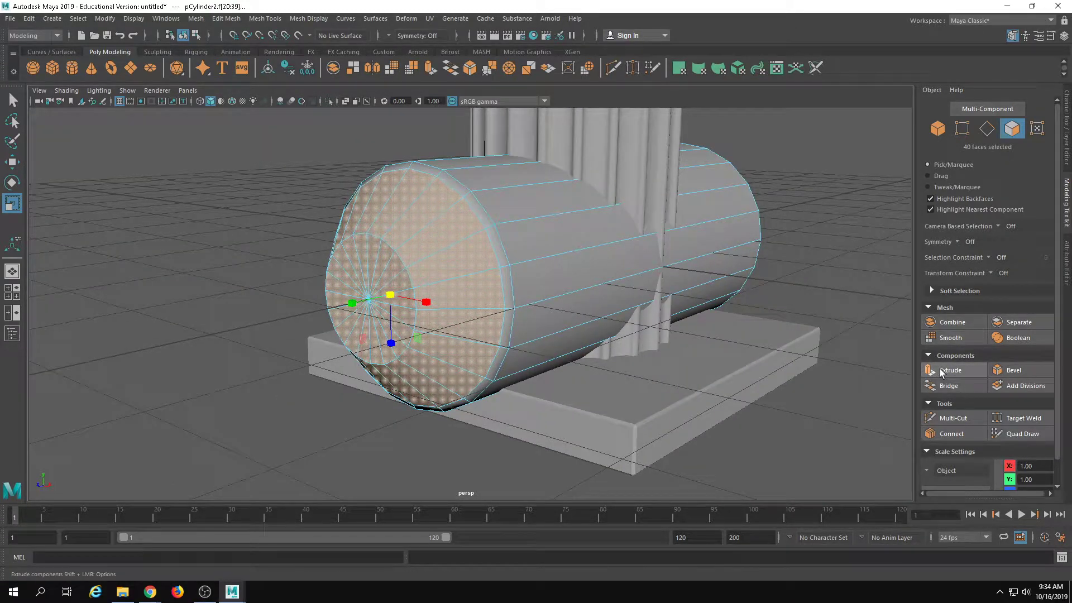
shift+drag(385, 298, 330, 327)
key(w)
key(r)
key(w)
key(r)
key(w)
key(r)
alt+drag(349, 326, 430, 320)
key(w)
right_drag(466, 307, 645, 239)
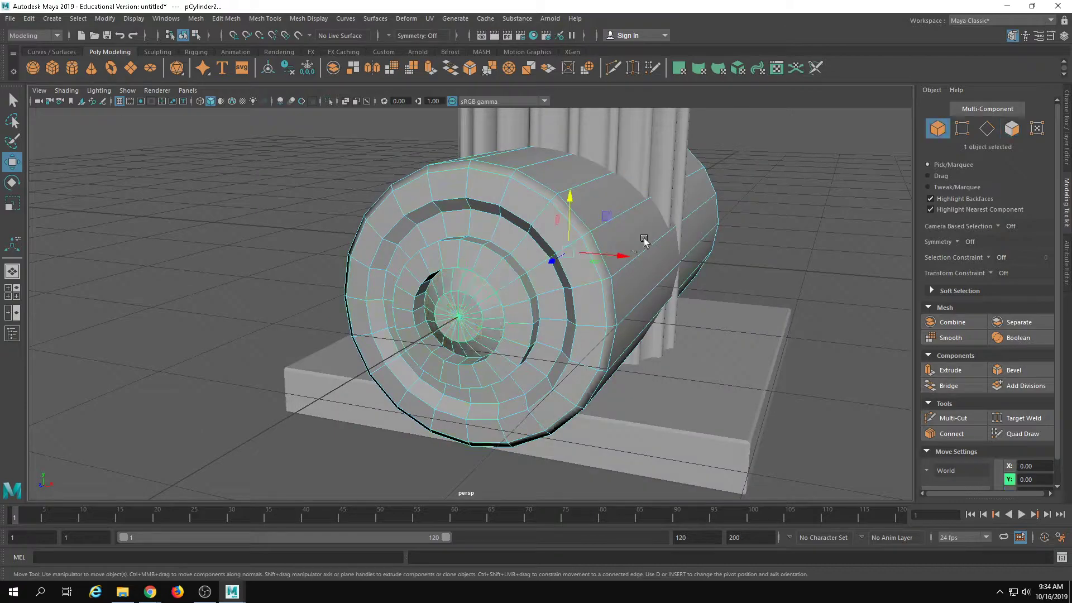
Select the outer ring edge loops on the cylinder's detailed end and move them outward along its axis
alt+drag(646, 240, 543, 241)
alt+drag(393, 288, 419, 299)
mouse_move(418, 299)
right_down()
mouse_move(407, 263)
mouse_move(435, 288)
right_up()
double_click(409, 274)
alt+middle_drag(435, 288, 462, 255)
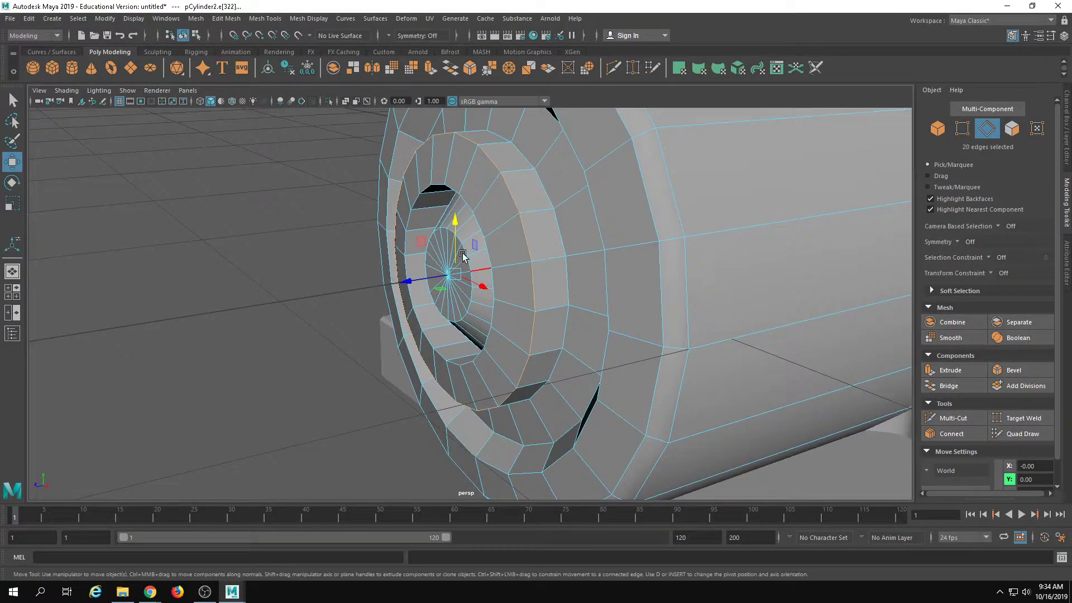
shift+click(452, 186)
alt+right_drag(452, 186, 497, 169)
double_click(505, 188)
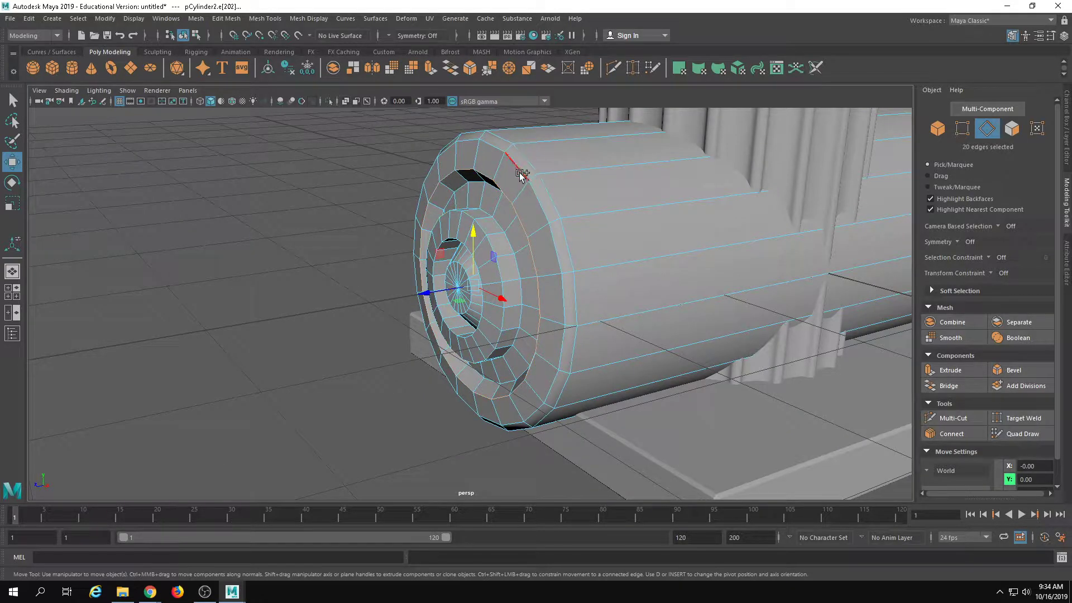
shift+double_click(520, 170)
shift+double_click(528, 161)
key(w)
key(F8)
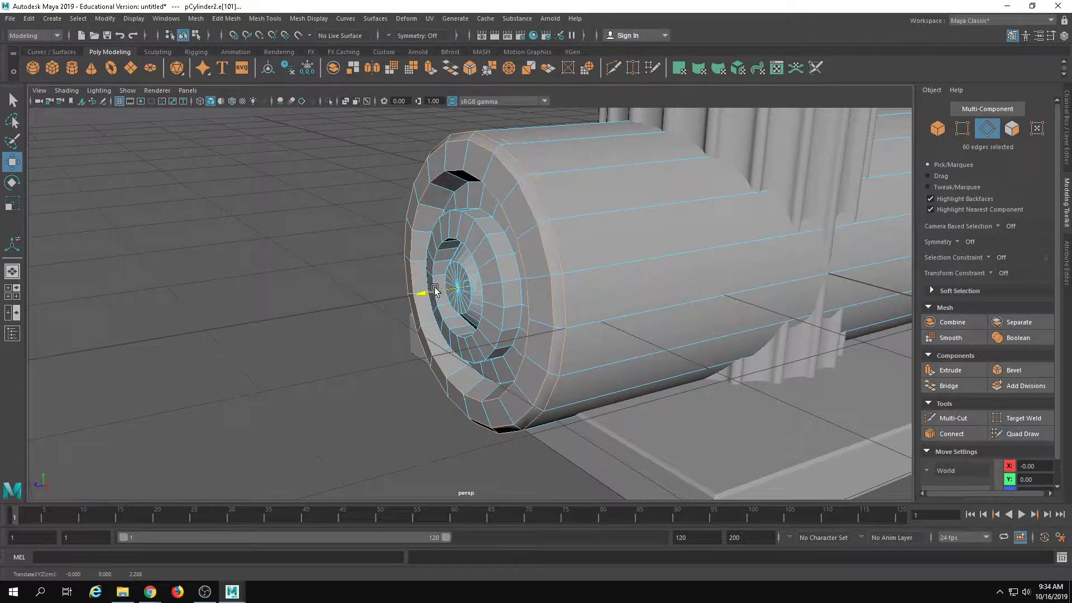
alt+drag(431, 290, 727, 239)
Display the ringed cylinder with smooth mesh preview and compare it with the unsmoothed display
key(3)
click(804, 265)
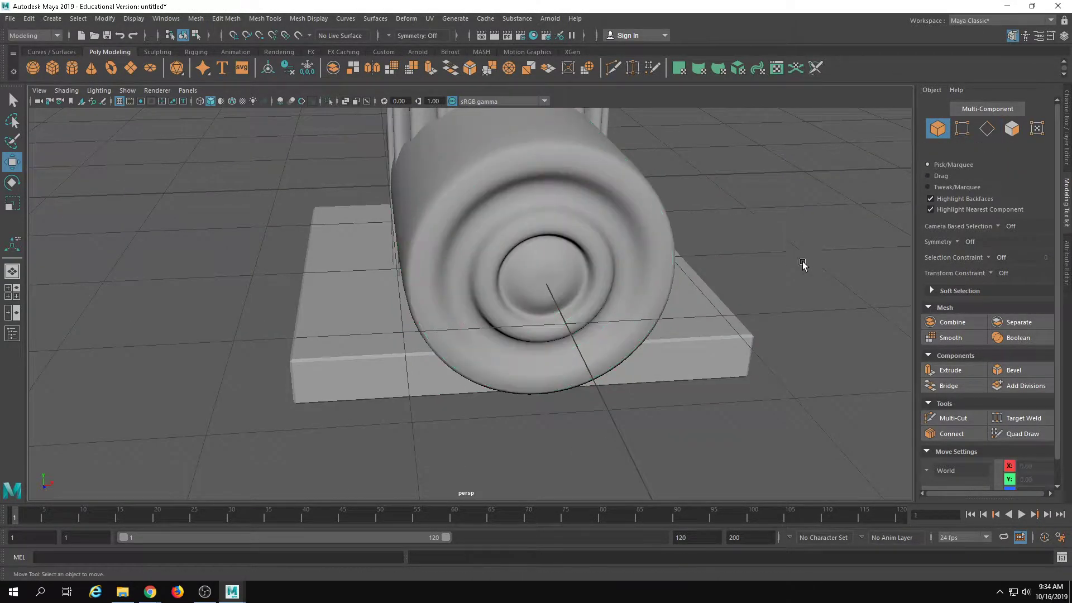
alt+drag(804, 265, 687, 268)
alt+right_drag(686, 268, 387, 222)
alt+drag(387, 223, 490, 273)
click(491, 273)
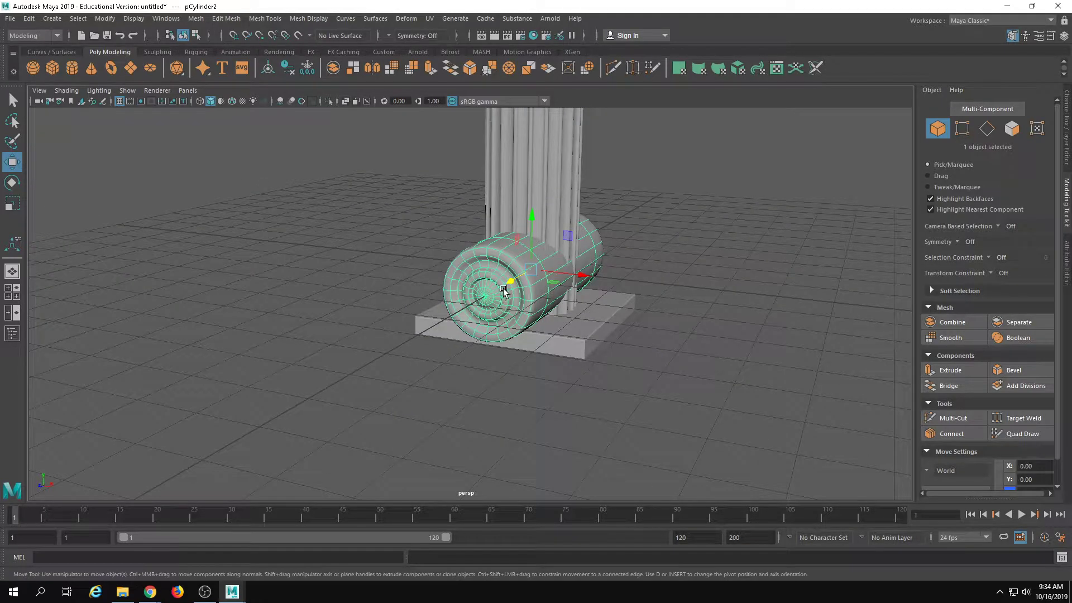
key(1)
key(3)
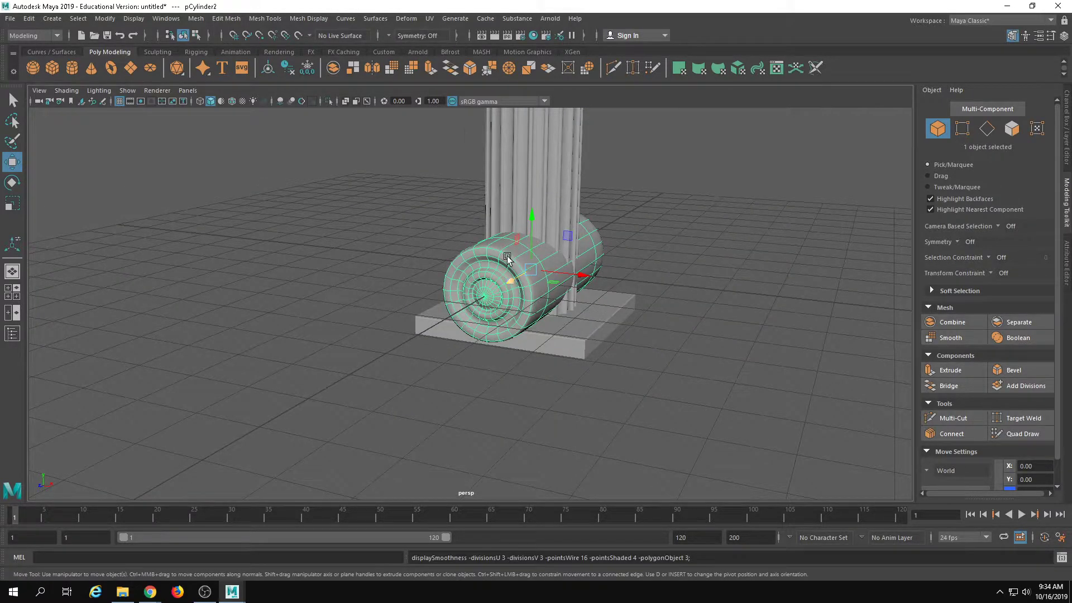
Move the ringed cylinder up the fluted column to its top slab, at about Y 14.75
alt+middle_drag(505, 258, 492, 348)
drag(513, 308, 512, 59)
alt+drag(457, 224, 510, 201)
alt+middle_drag(510, 201, 522, 315)
alt+middle_drag(445, 254, 446, 366)
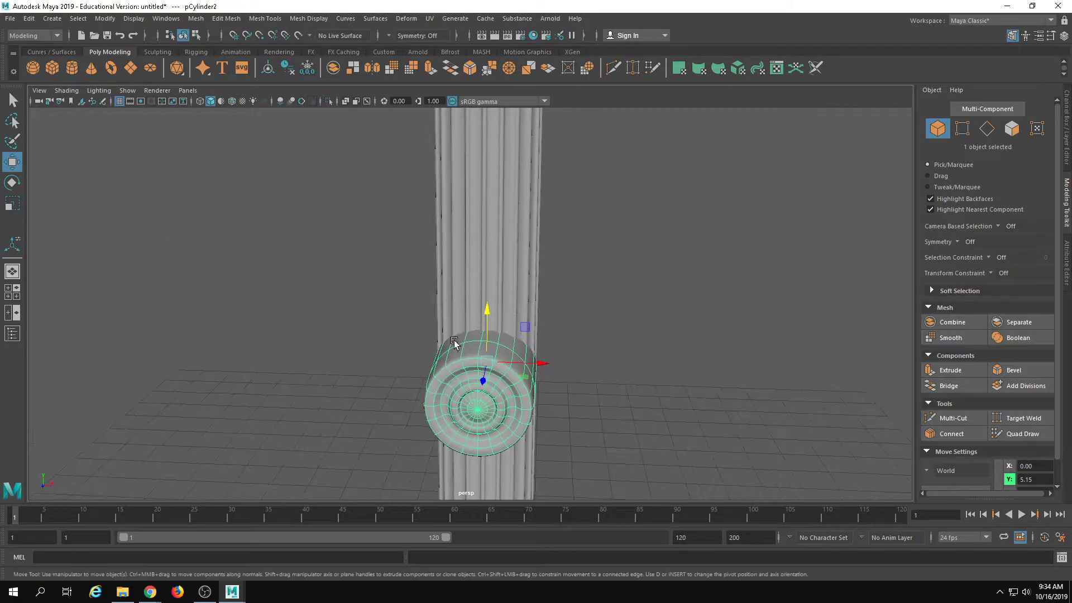
drag(486, 308, 489, 102)
alt+middle_drag(489, 103, 489, 292)
drag(490, 290, 493, 47)
alt+middle_drag(492, 67, 474, 223)
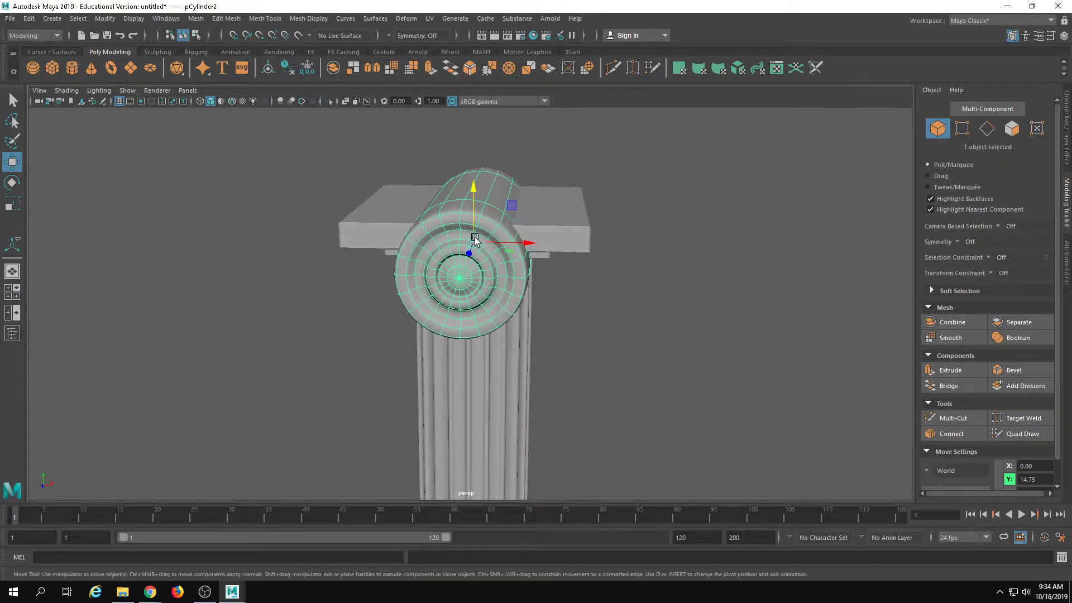
Scale the ringed cylinder down and move it beneath one end of the small slab, to about X -1.21, Y 14.35
key(r)
drag(475, 242, 385, 268)
key(w)
drag(388, 188, 387, 215)
drag(431, 285, 480, 263)
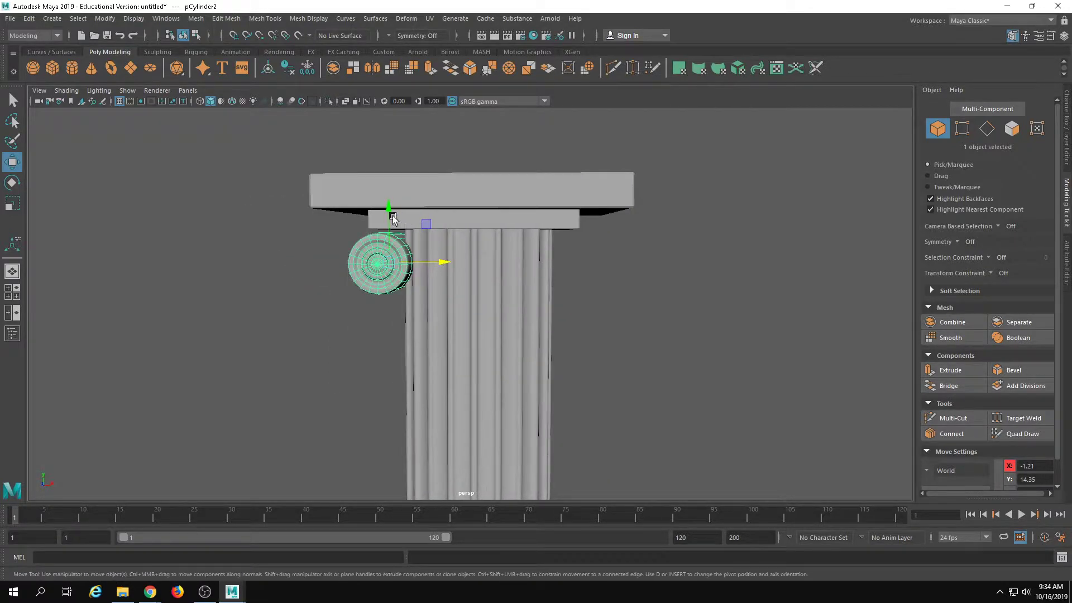
Scale up the small slab directly above the column shaft so it extends over the scroll
click(491, 225)
key(r)
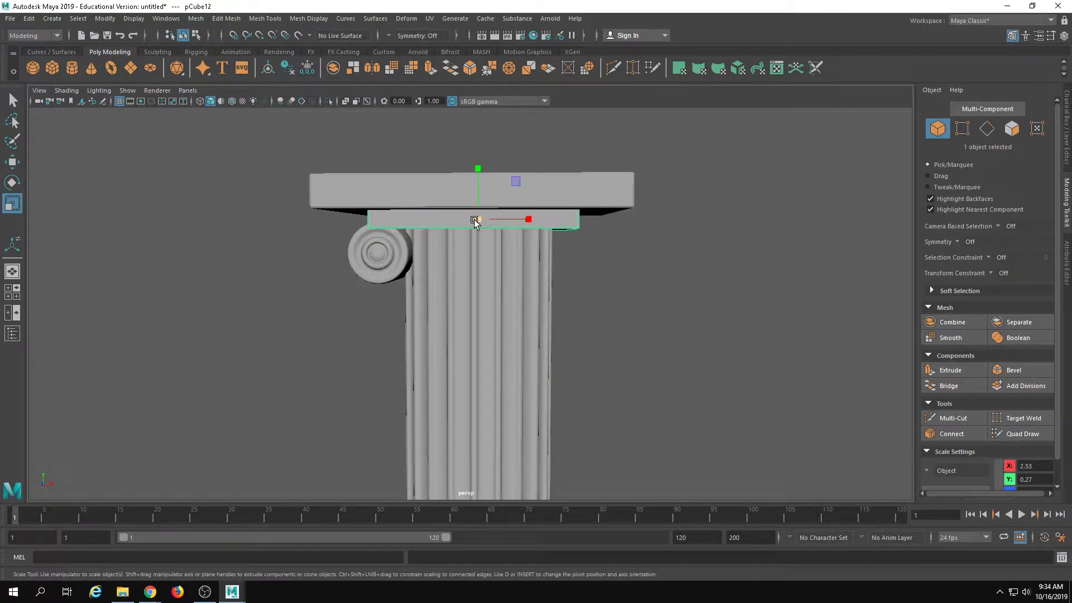
drag(474, 220, 519, 220)
Adjust the scroll's height to about Y 14.45 and place a duplicate on the opposite side of the column
click(394, 244)
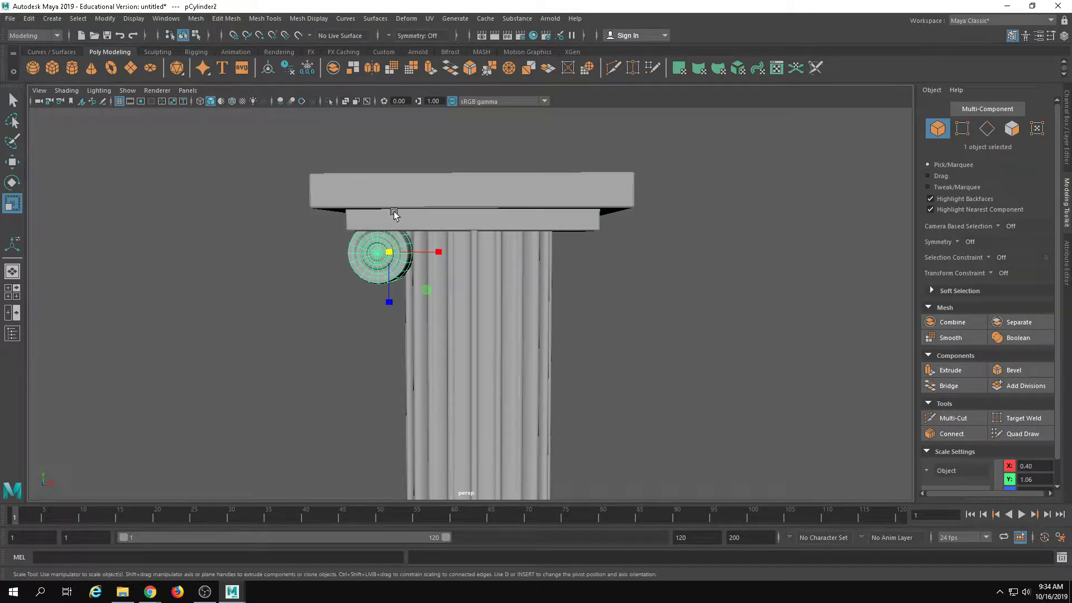
key(w)
drag(394, 220, 390, 201)
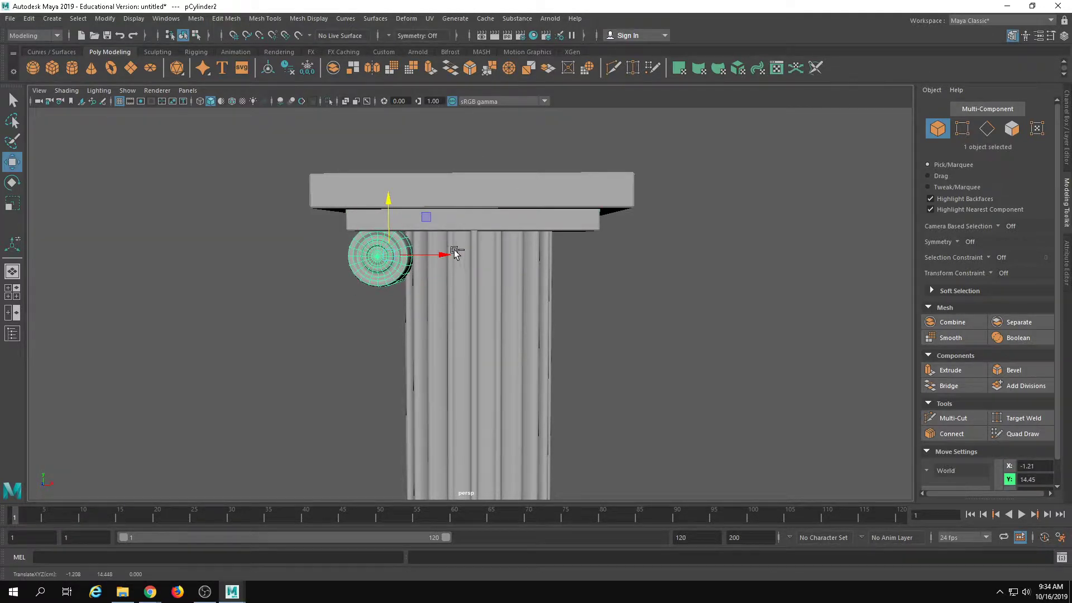
key(ctrl+d)
drag(454, 249, 623, 263)
click(735, 332)
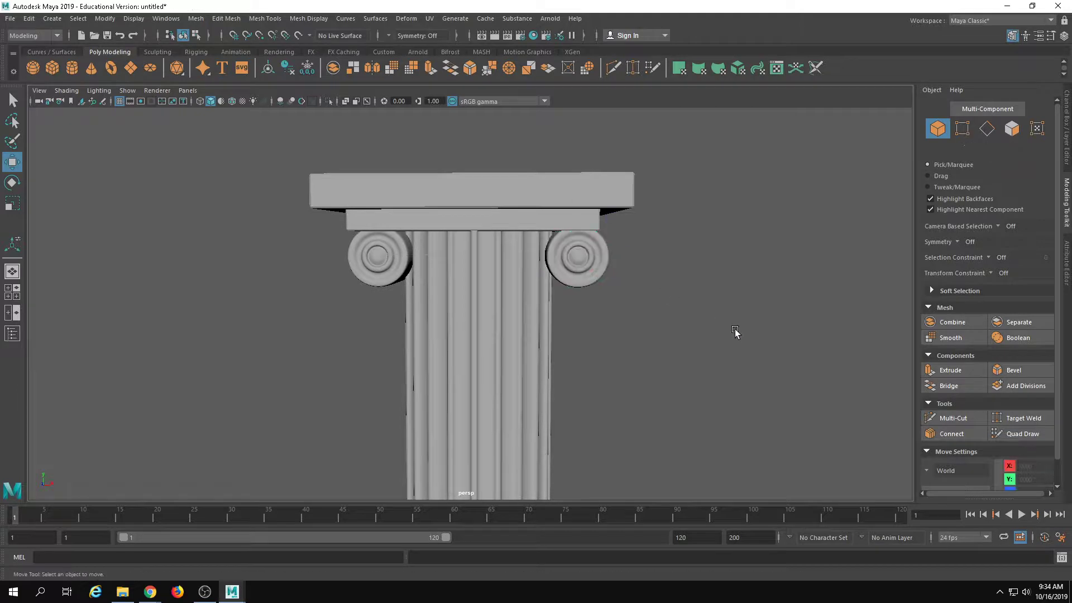
Select the column shaft with its slabs and scrolls, assign them to a new display layer, and hide that layer
alt+right_drag(735, 333, 223, 249)
alt+middle_drag(223, 249, 268, 261)
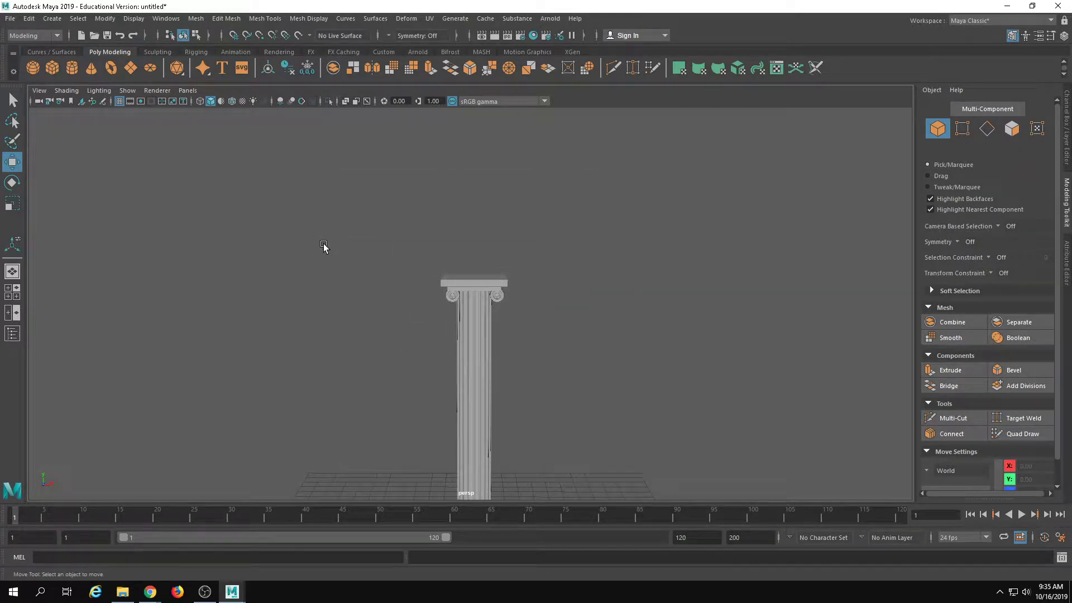
drag(692, 335, 337, 202)
drag(392, 169, 648, 378)
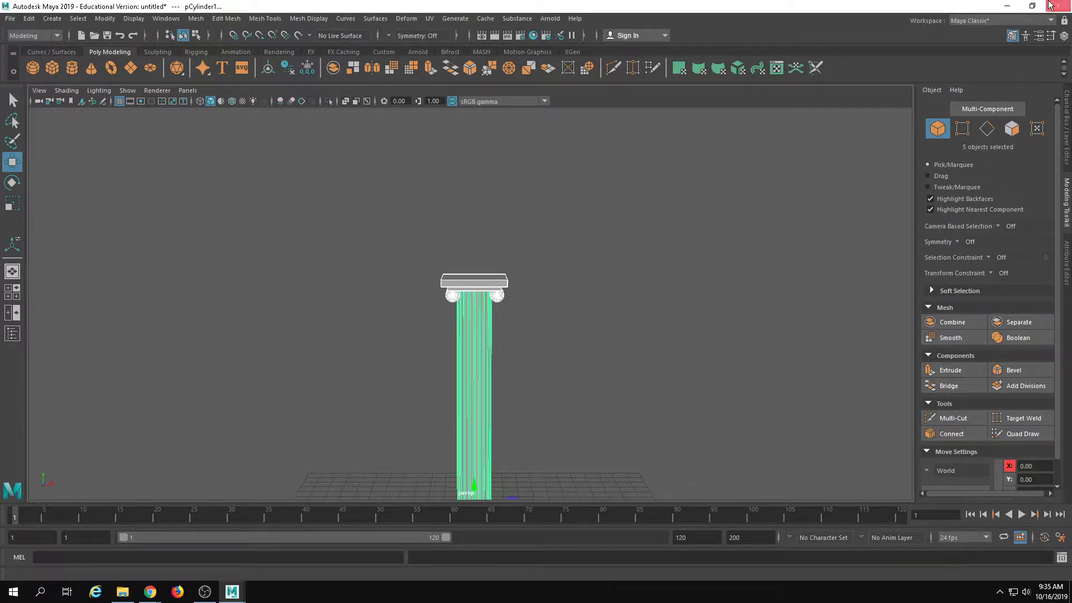
click(1066, 128)
click(1049, 413)
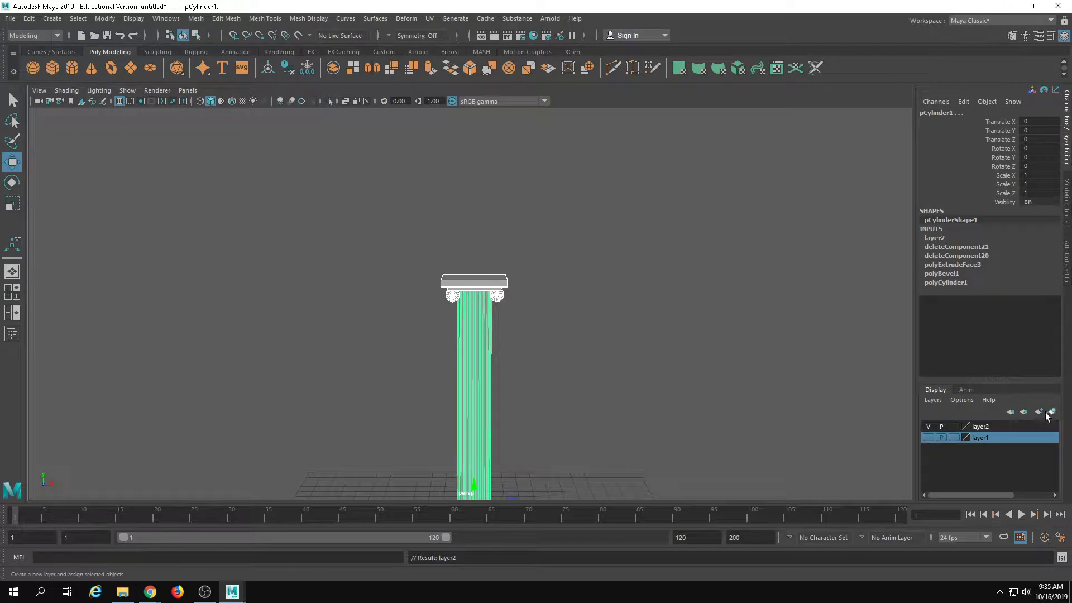
click(928, 426)
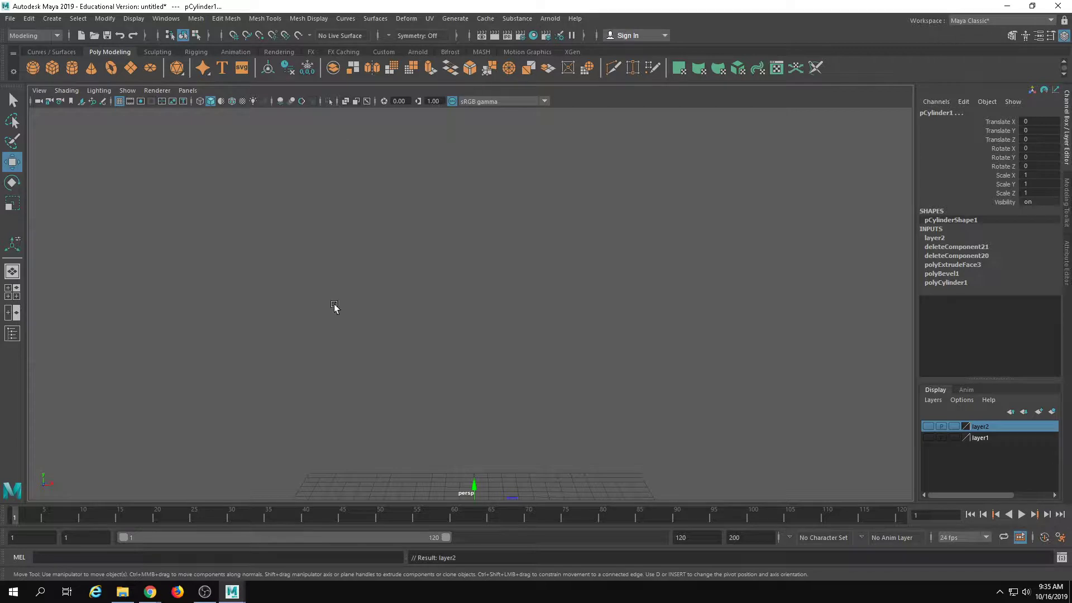
Add the remaining square base slab to the hidden display layer layer1
alt+drag(333, 303, 653, 510)
click(456, 341)
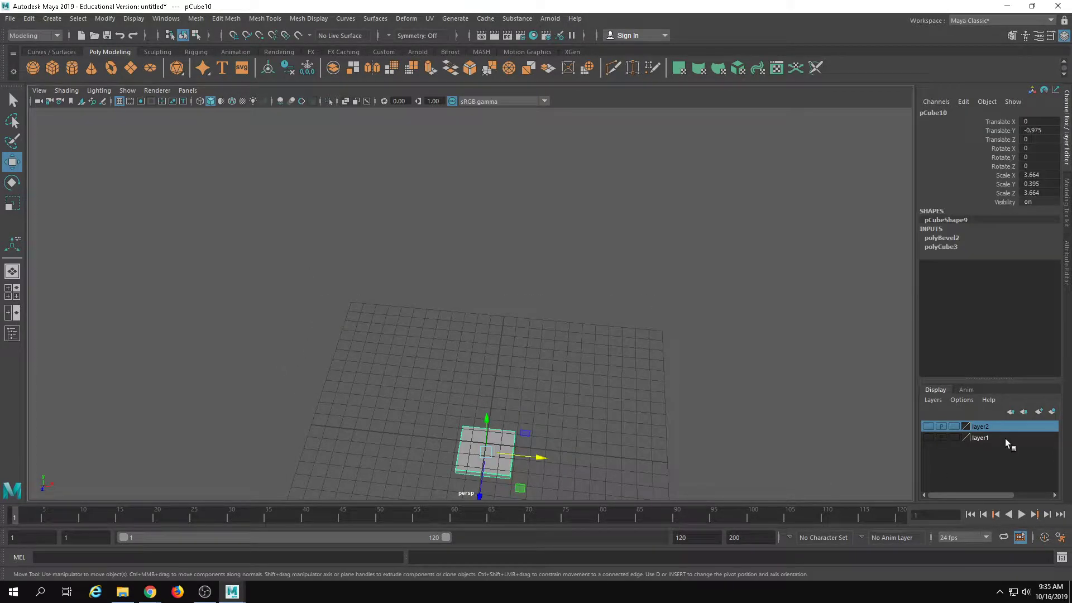
right_click(1005, 438)
click(972, 454)
click(431, 356)
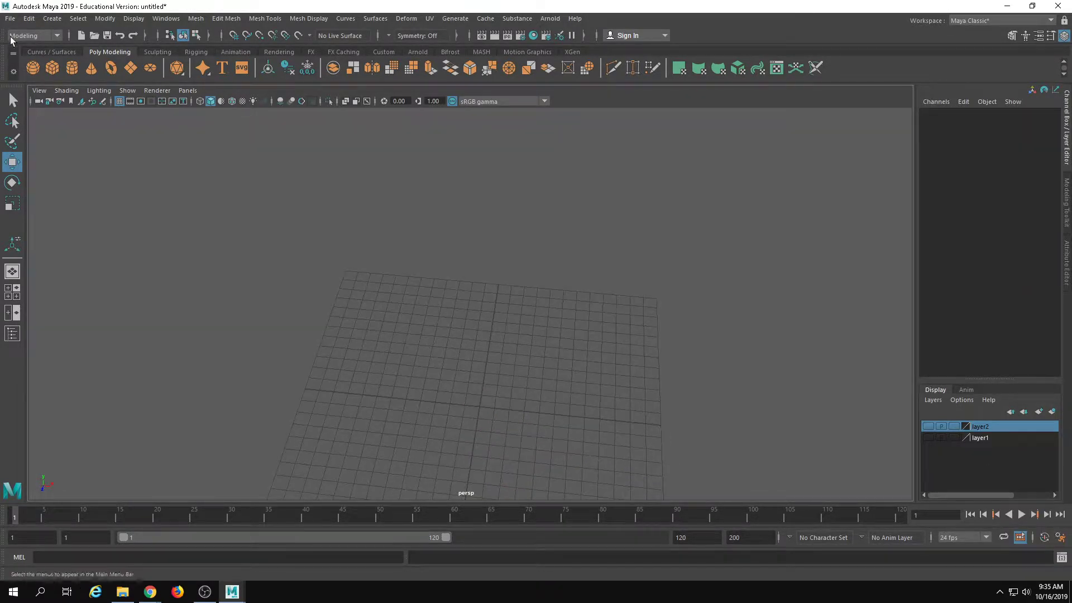
Create a polygon sphere at the origin and set its axis and height subdivisions to 12
click(32, 68)
scroll(584, 306, up, 4)
alt+middle_drag(585, 306, 644, 184)
scroll(498, 233, up, 1)
alt+middle_drag(498, 233, 441, 190)
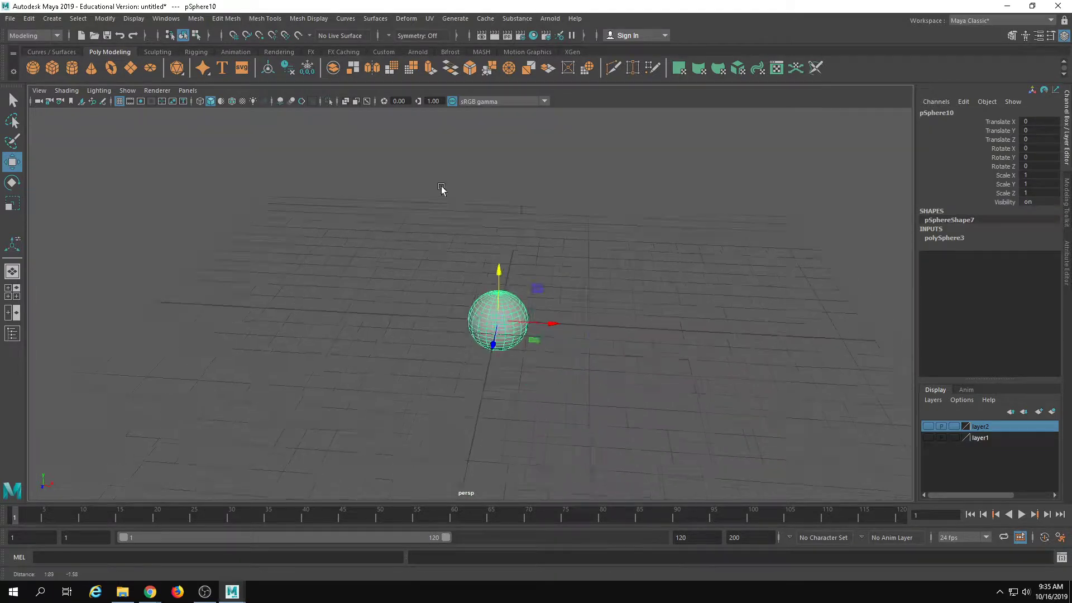
click(943, 237)
drag(1037, 255, 1038, 265)
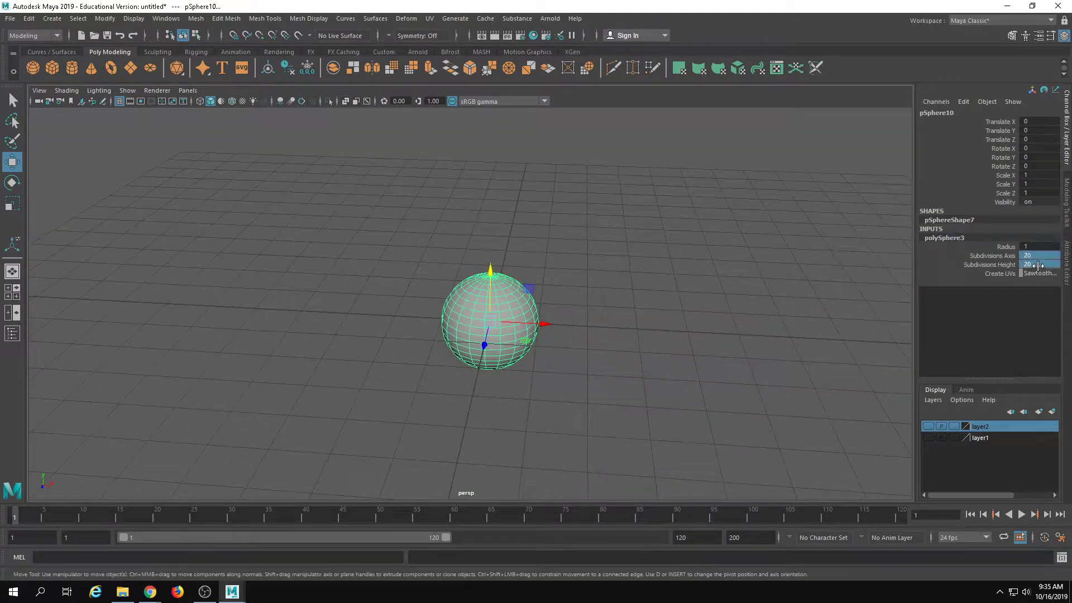
text(12)
key(Return)
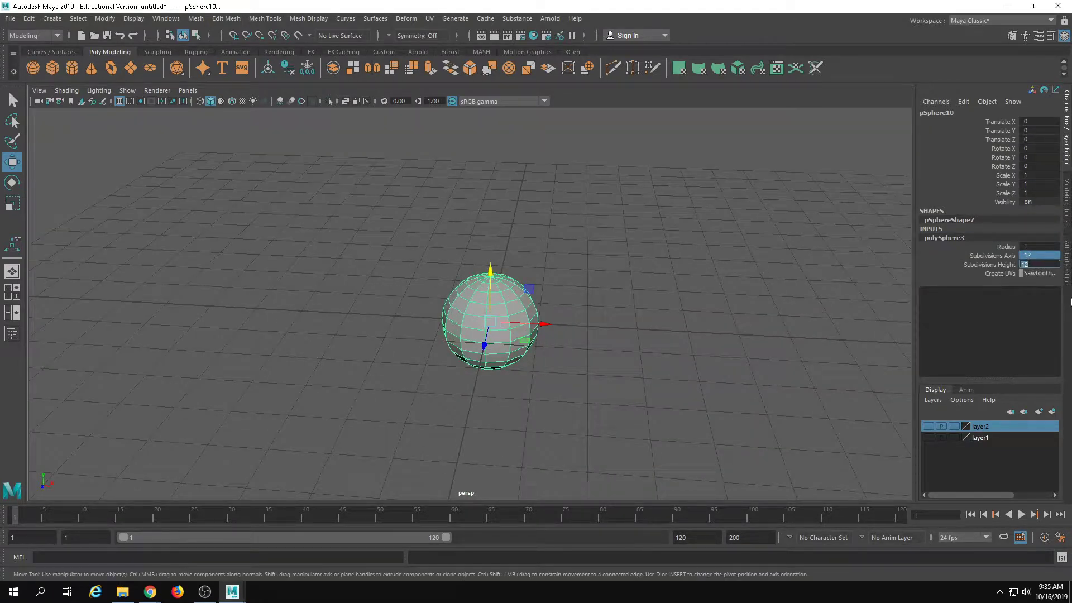
Examine the sphere's faceting from several angles and its subdivision settings
alt+right_drag(419, 385, 425, 347)
alt+middle_drag(425, 347, 390, 285)
alt+drag(391, 284, 394, 223)
alt+middle_drag(397, 430, 373, 302)
alt+right_drag(373, 302, 546, 302)
alt+middle_drag(546, 302, 534, 247)
click(667, 290)
click(471, 373)
alt+drag(454, 336, 457, 358)
alt+middle_drag(458, 358, 382, 190)
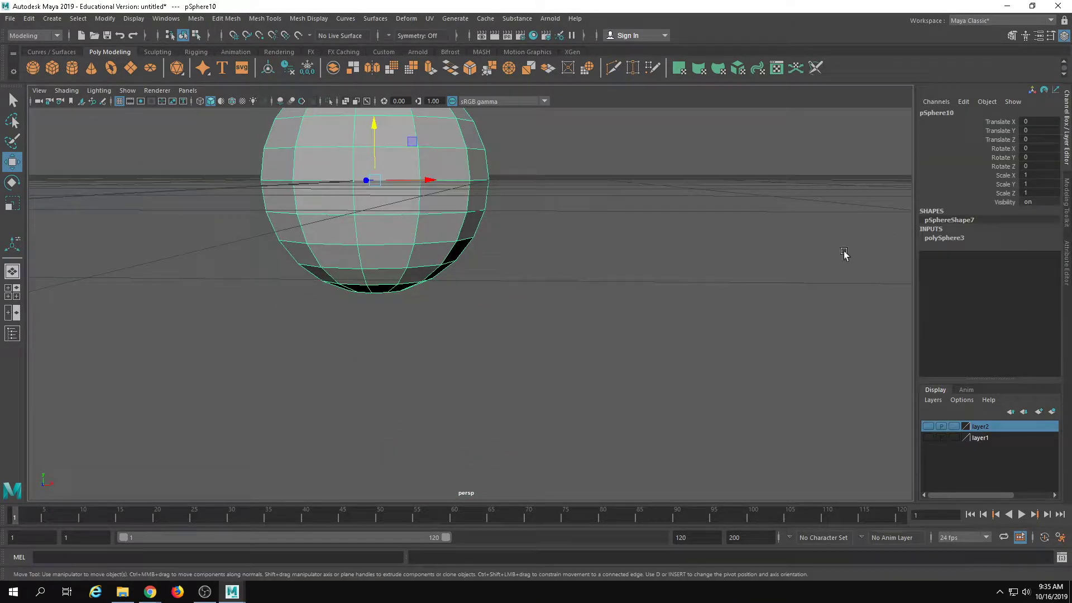
alt+middle_drag(300, 142, 326, 190)
click(942, 238)
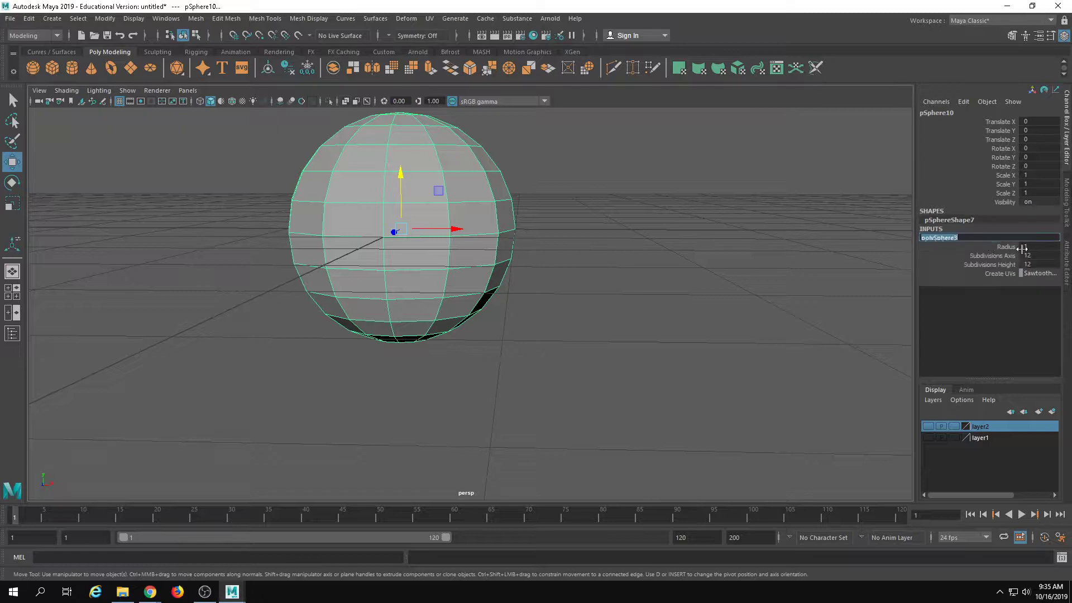
alt+middle_drag(479, 285, 476, 313)
Switch the sphere to edge editing and select a horizontal edge near its top
right_drag(449, 251, 436, 177)
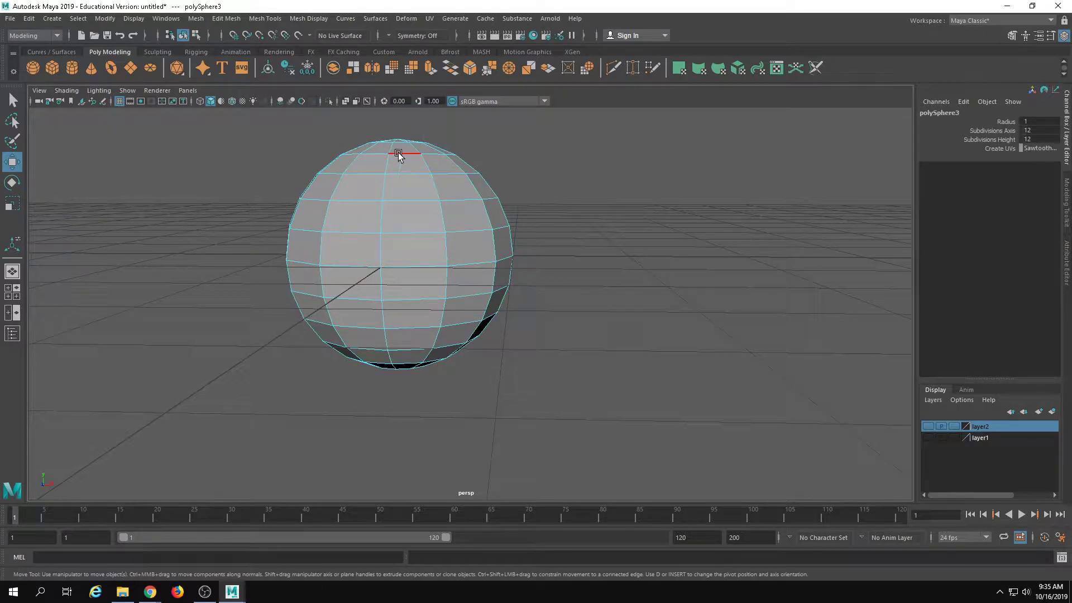
click(398, 153)
alt+drag(398, 154, 412, 198)
alt+right_drag(411, 199, 287, 206)
alt+middle_drag(385, 237, 404, 332)
alt+right_drag(404, 333, 504, 311)
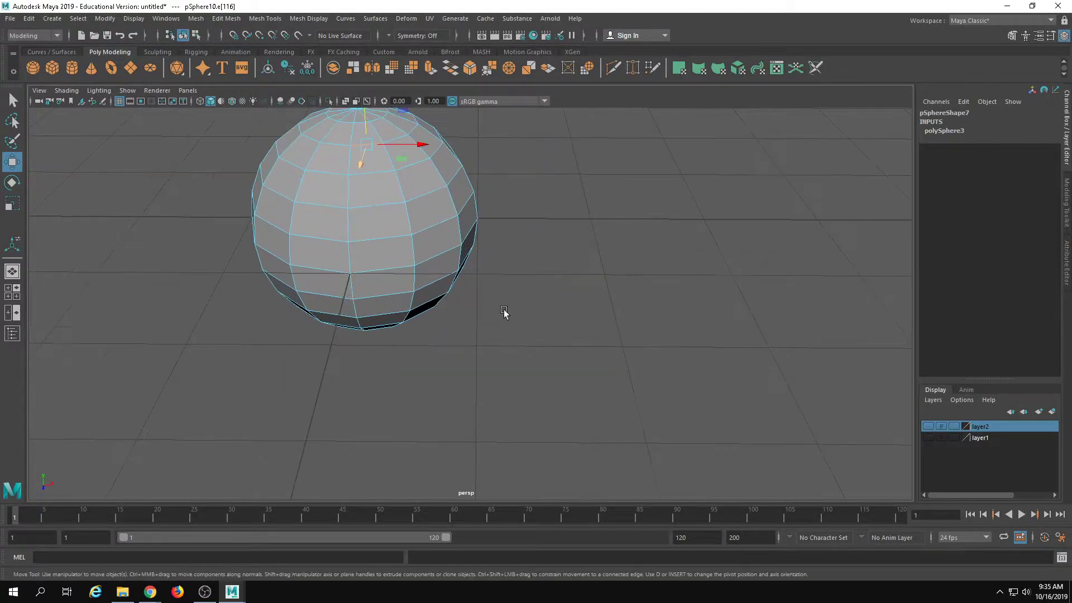
alt+middle_drag(348, 296, 372, 320)
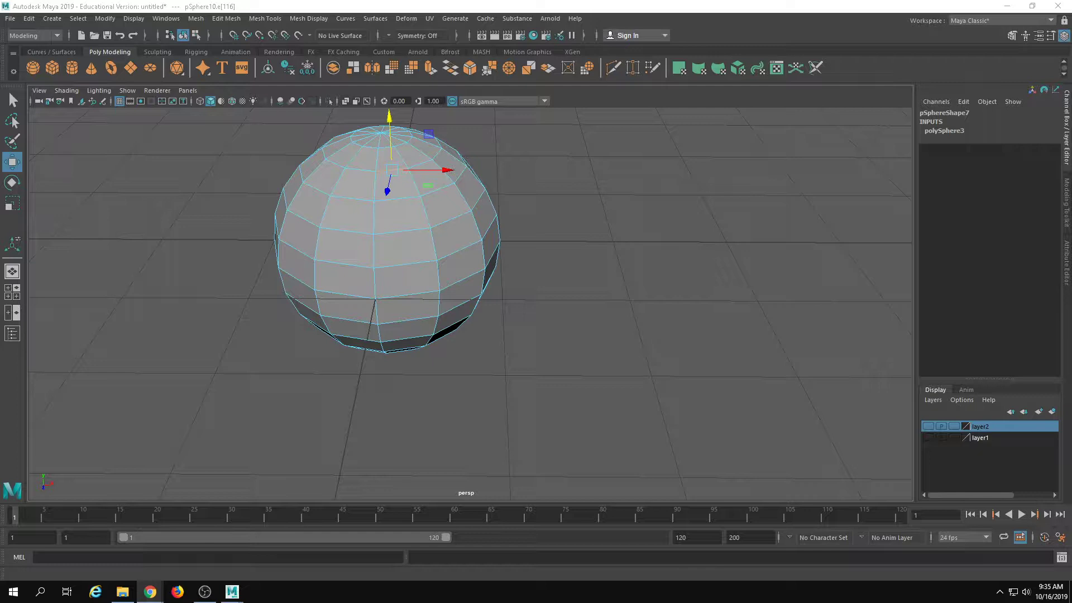
alt+drag(460, 313, 445, 293)
alt+middle_drag(402, 270, 372, 215)
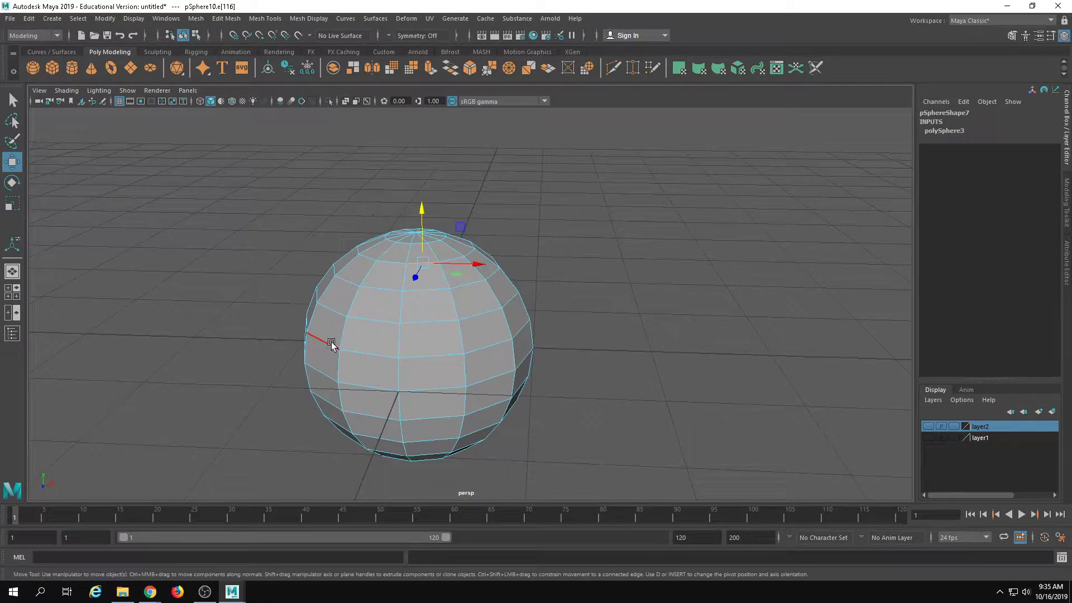
double_click(403, 235)
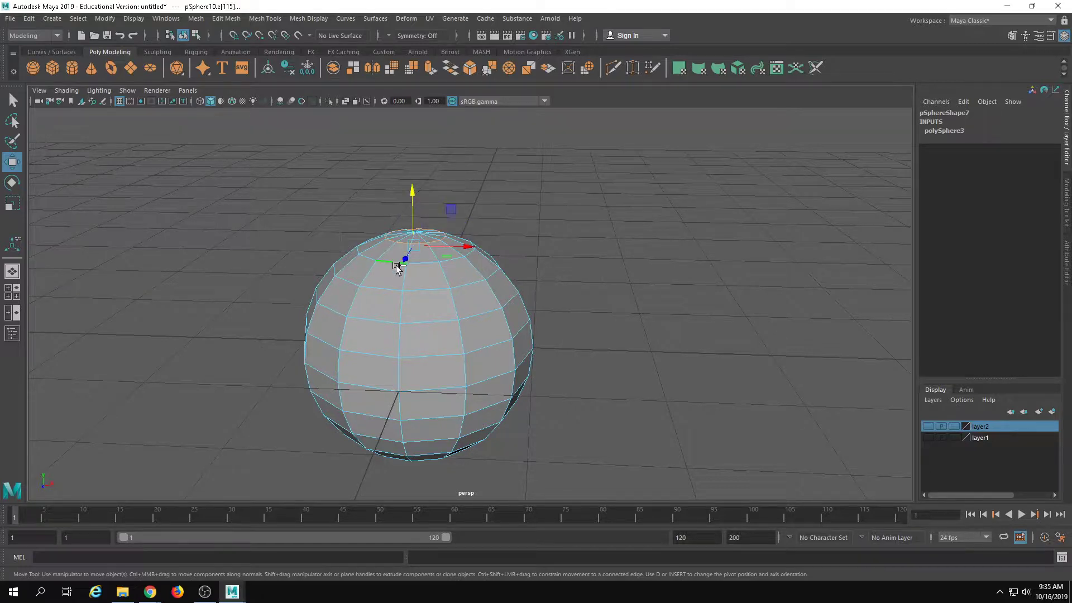
shift+click(393, 290)
click(621, 222)
Select the sphere's horizontal edge loops one after another from the one around its top pole down to just below the equator
double_click(420, 242)
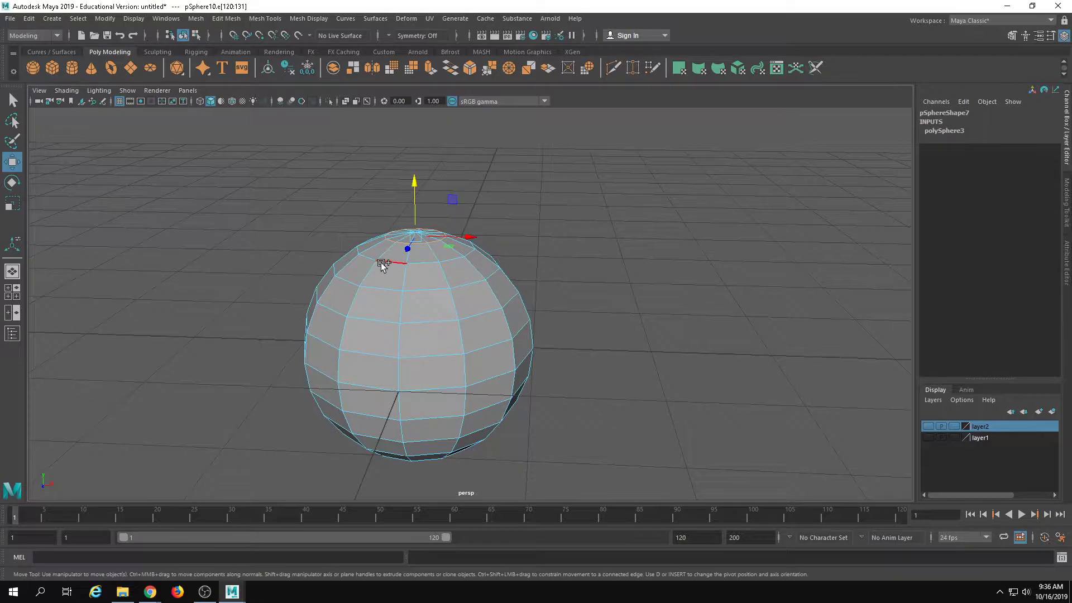
shift+double_click(381, 289)
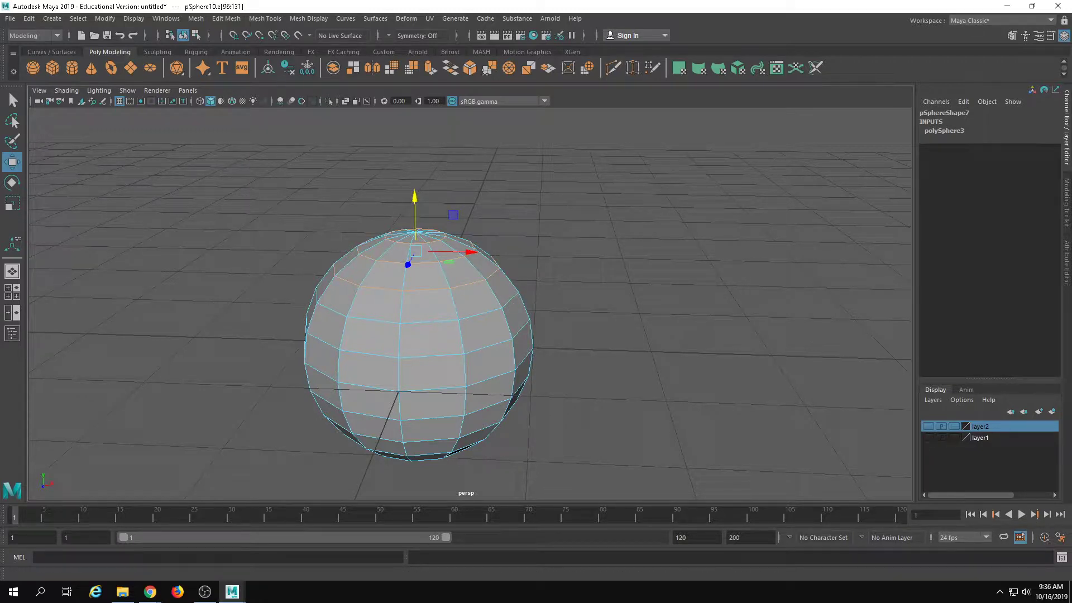
shift+double_click(363, 319)
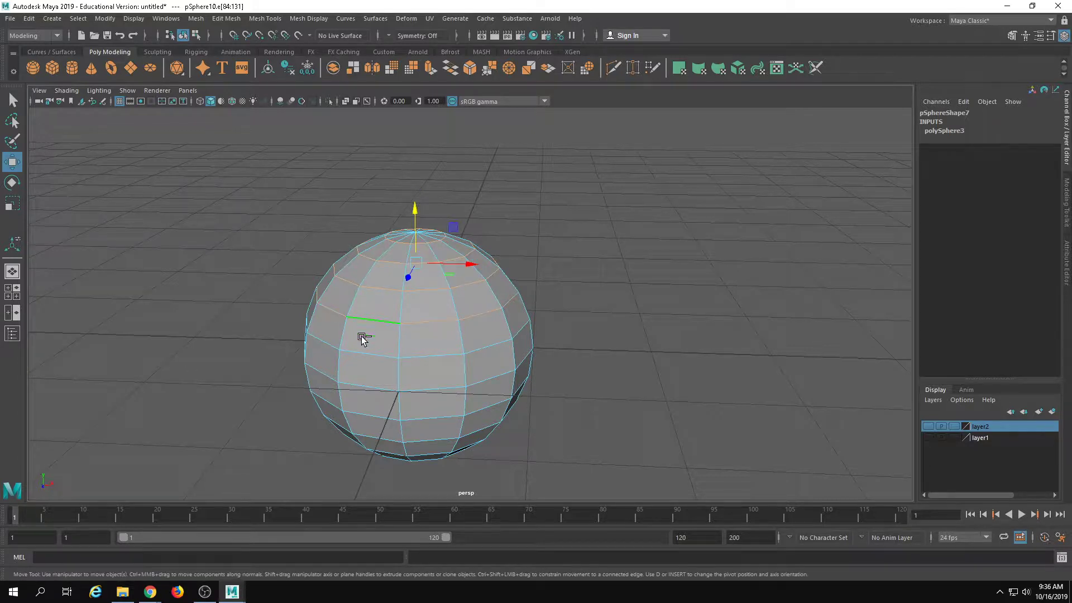
shift+double_click(361, 352)
shift+double_click(362, 394)
alt+middle_drag(363, 393, 405, 209)
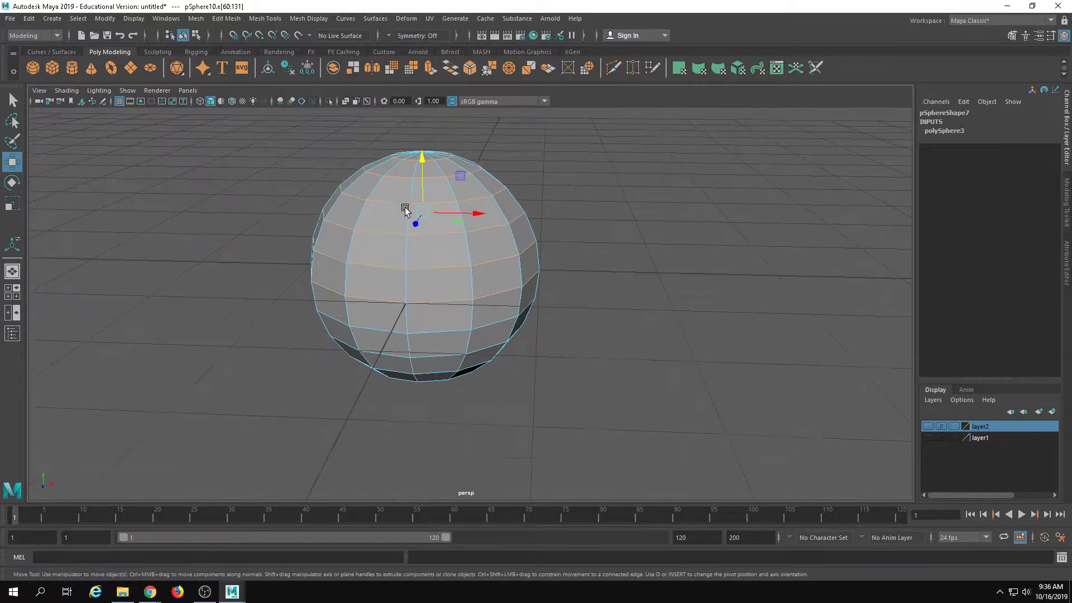
shift+double_click(386, 331)
Add the remaining four horizontal edge loops on the sphere's lower half to the selection, down to the bottom pole
alt+middle_drag(396, 380, 614, 336)
alt+drag(614, 336, 613, 399)
alt+middle_drag(620, 442, 134, 44)
alt+middle_drag(510, 417, 411, 256)
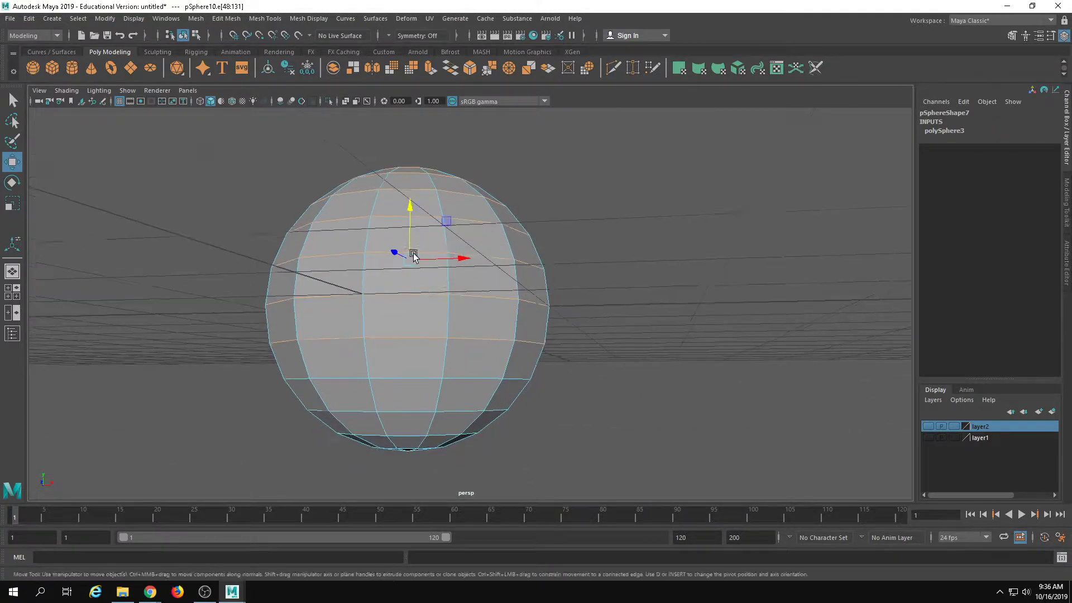
shift+double_click(423, 380)
shift+double_click(413, 415)
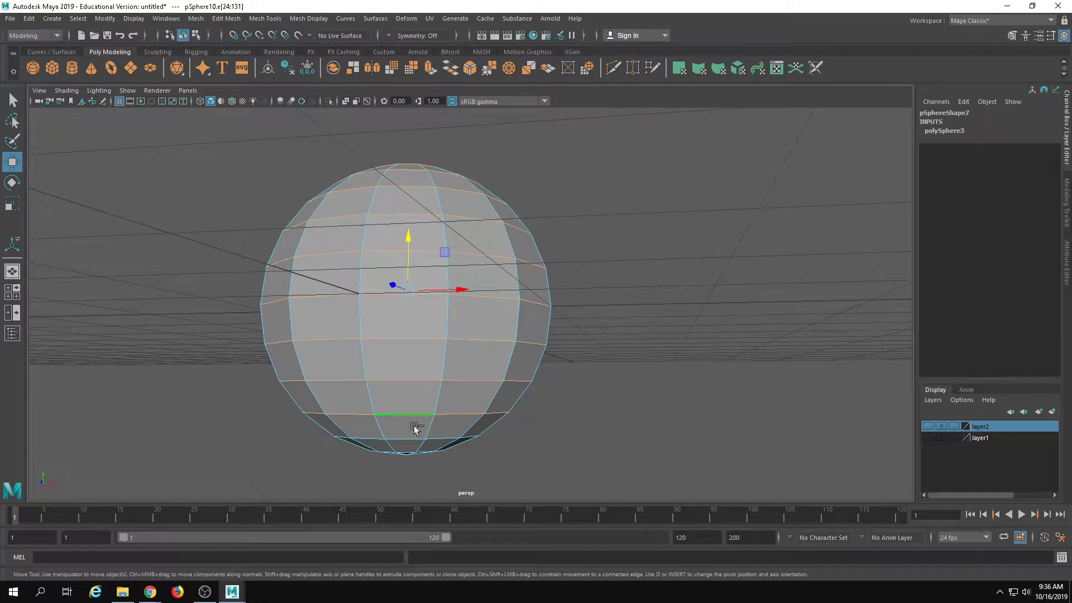
shift+double_click(408, 440)
alt+middle_drag(418, 450, 430, 394)
alt+right_drag(430, 393, 549, 349)
alt+middle_drag(551, 350, 569, 313)
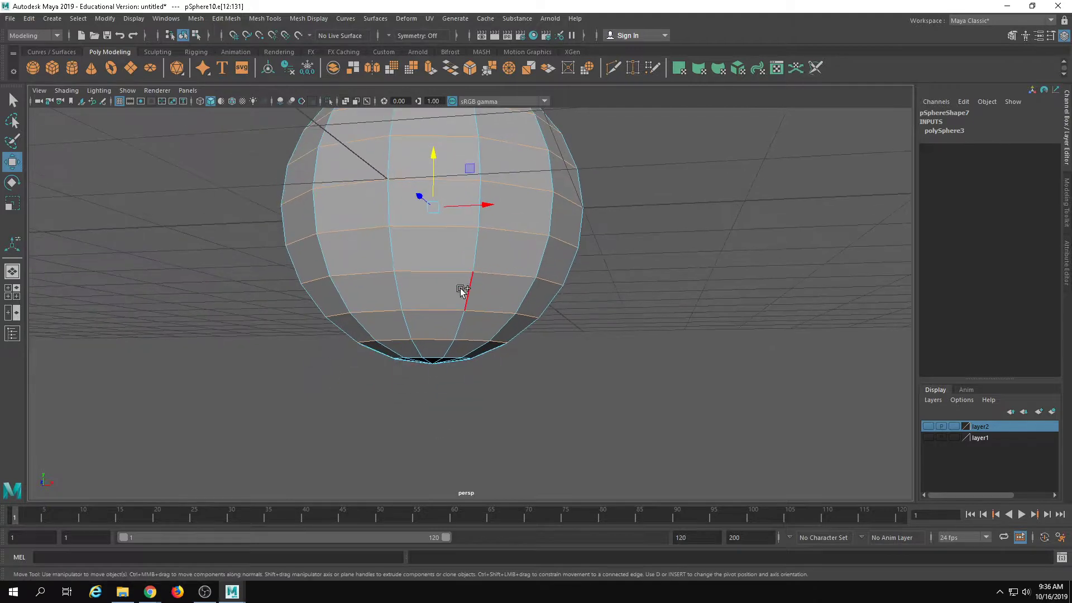
shift+double_click(438, 357)
Bevel all selected horizontal edge loops with a fraction of 0.2 and 2 segments
alt+right_drag(629, 337, 460, 321)
alt+drag(460, 321, 432, 419)
alt+middle_drag(431, 419, 464, 223)
alt+right_drag(465, 224, 612, 366)
alt+middle_drag(612, 366, 524, 411)
alt+drag(525, 411, 490, 391)
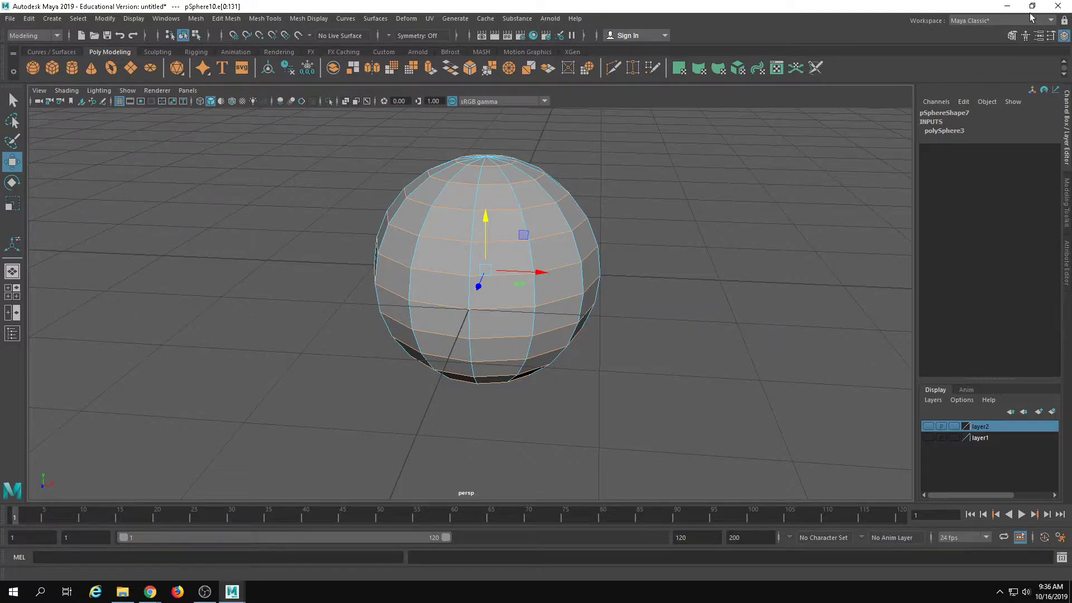
click(1012, 35)
click(1013, 371)
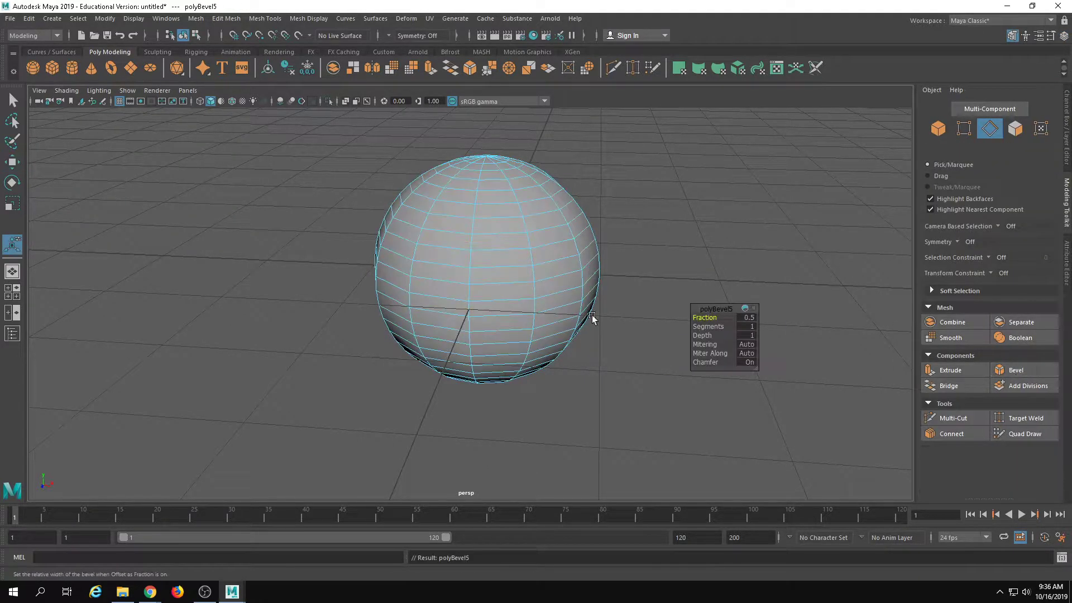
drag(705, 317, 707, 316)
scroll(495, 259, up, 4)
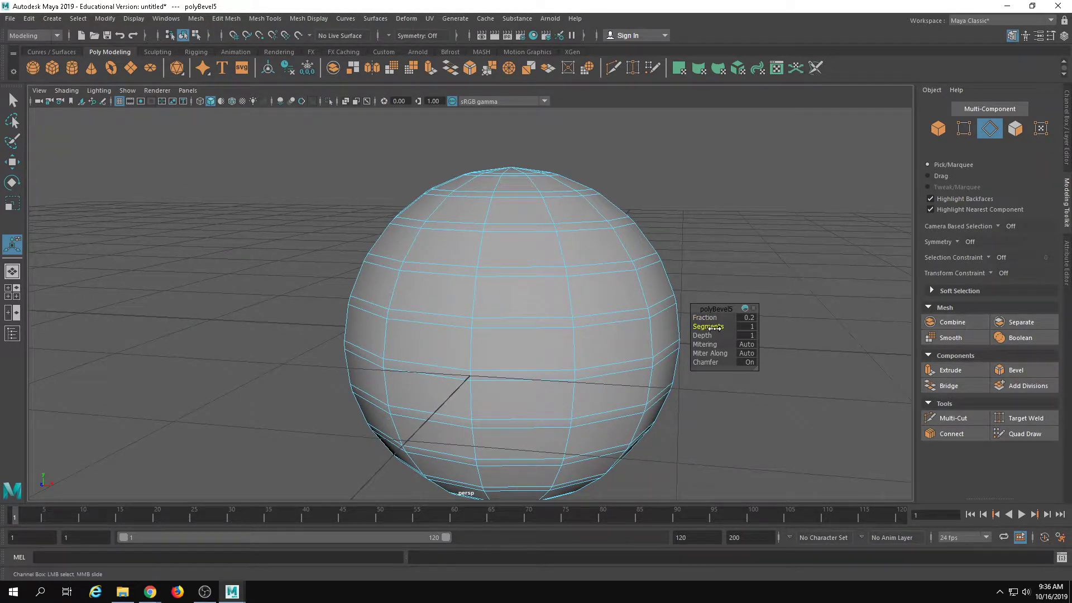
drag(716, 329, 718, 331)
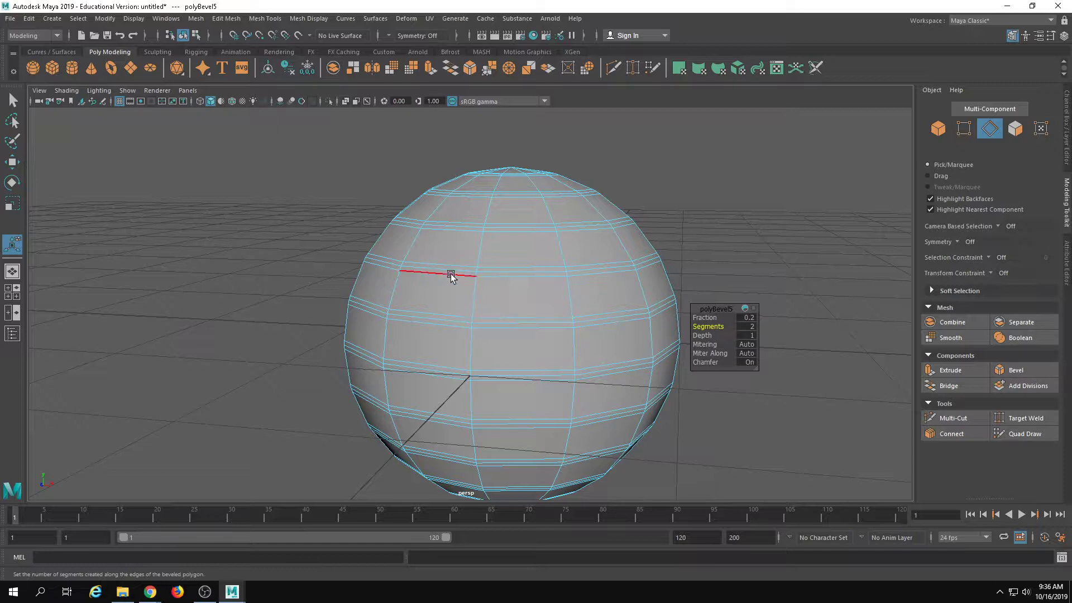
Use Multi-Cut to insert edge loops midway between the beveled bands, from the sphere's upper part down past its equator
key(q)
alt+drag(454, 294, 495, 278)
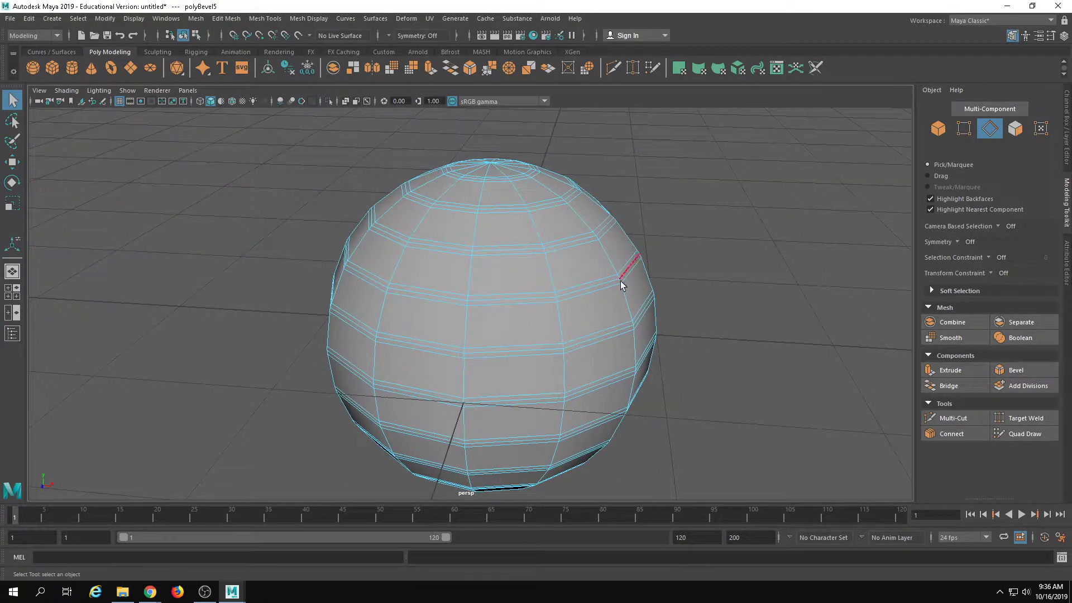
key(F11)
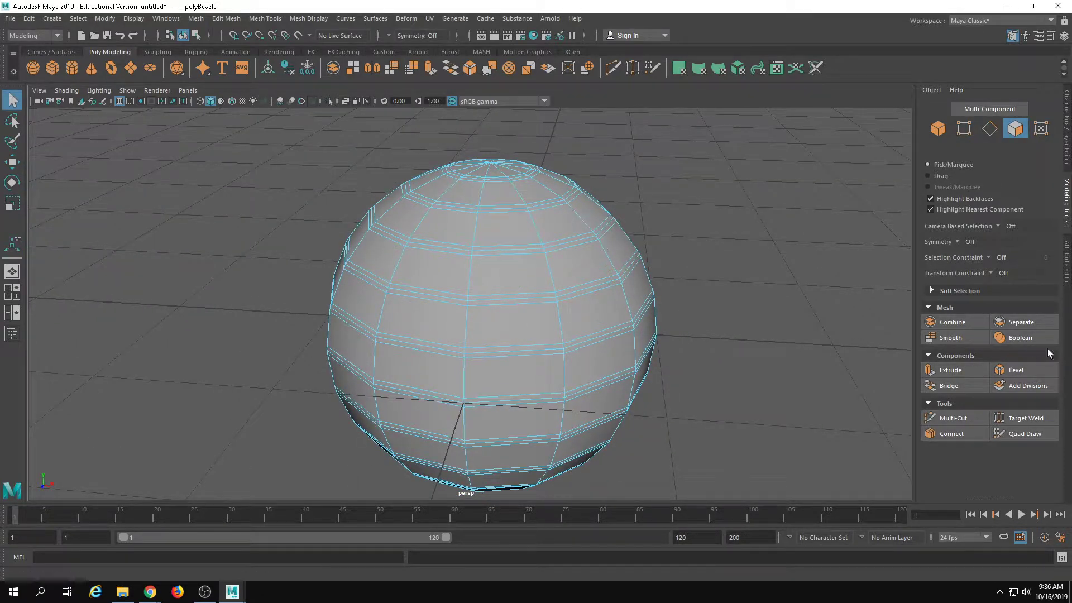
click(955, 419)
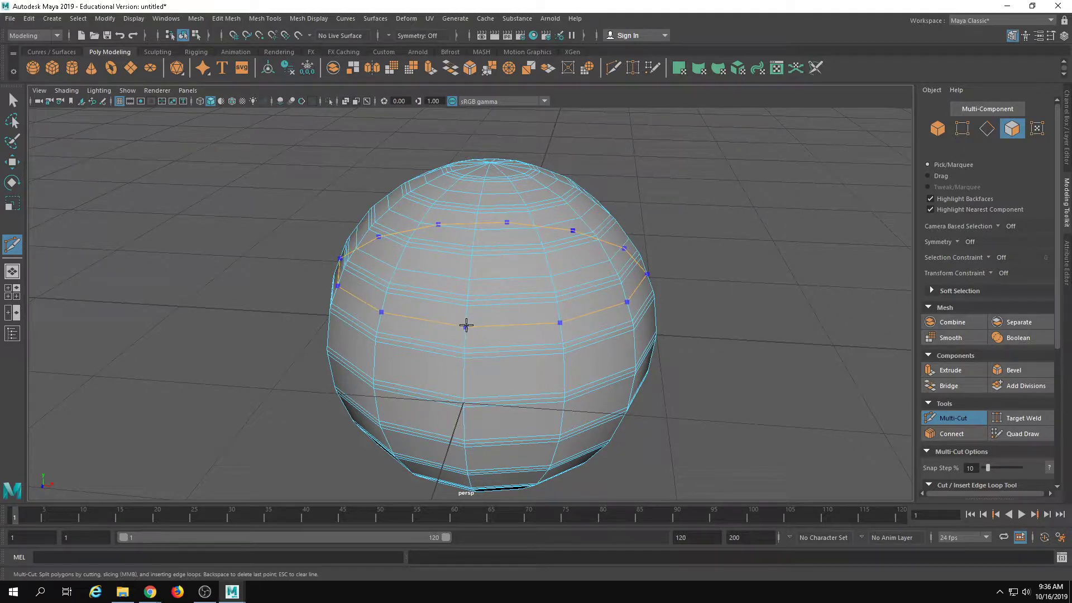
alt+drag(467, 322, 508, 258)
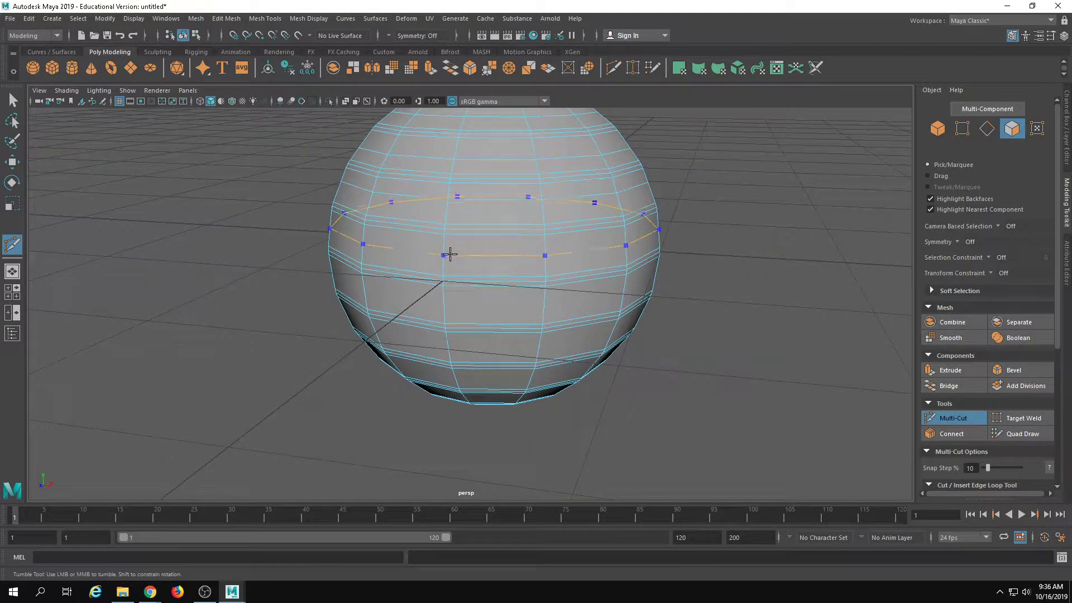
ctrl+click(447, 254)
alt+middle_drag(477, 306, 487, 293)
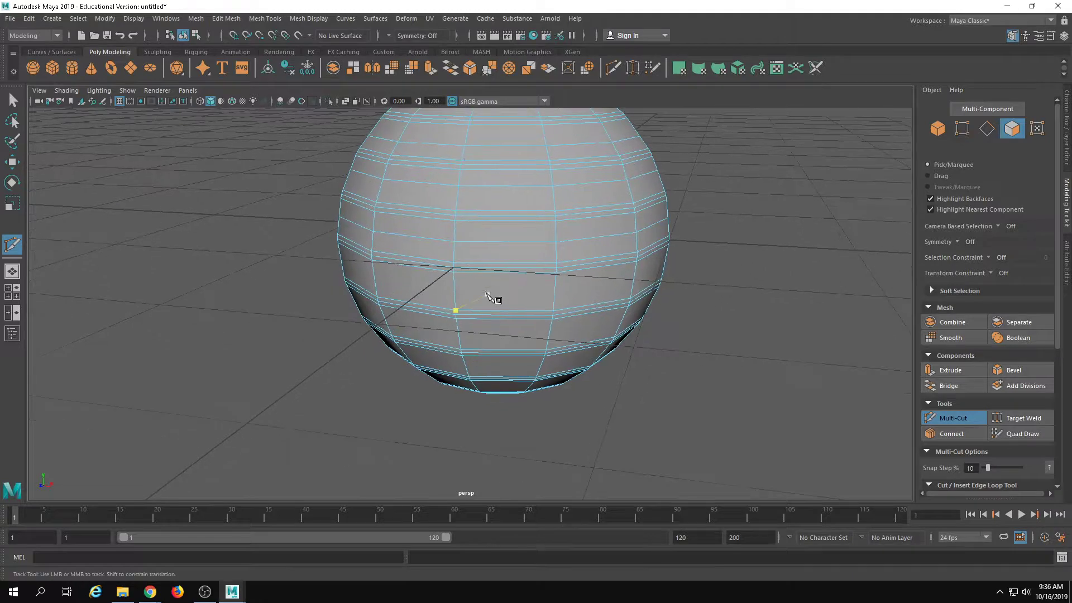
alt+middle_drag(467, 344, 480, 296)
ctrl+click(447, 242)
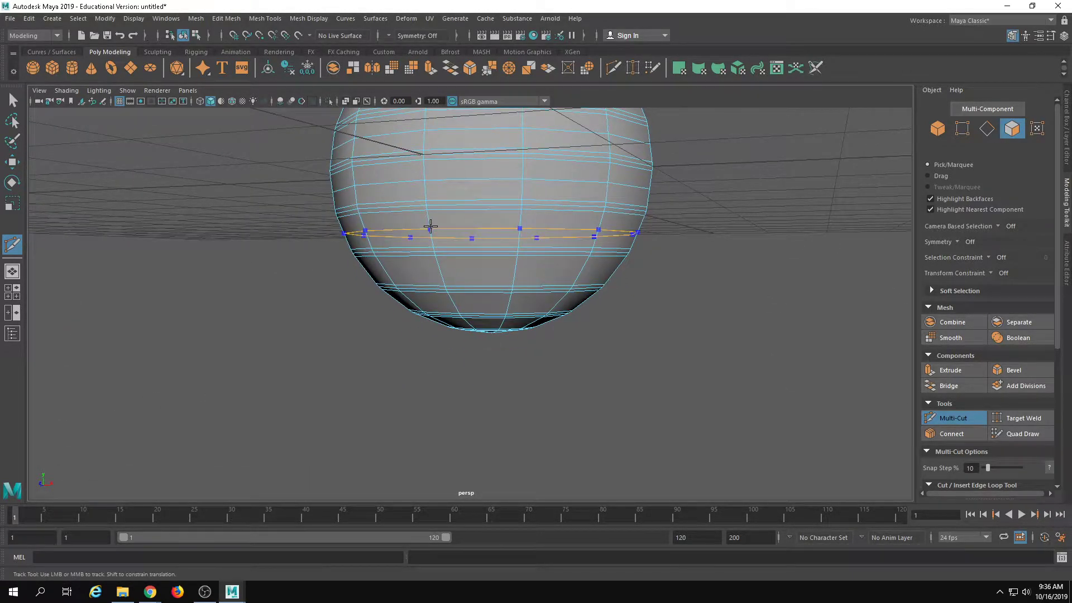
Set the Multi-Cut snap step to 50% and insert centred edge loops between the remaining beveled bands on the lower half
alt+drag(490, 305, 503, 278)
alt+right_drag(503, 279, 620, 321)
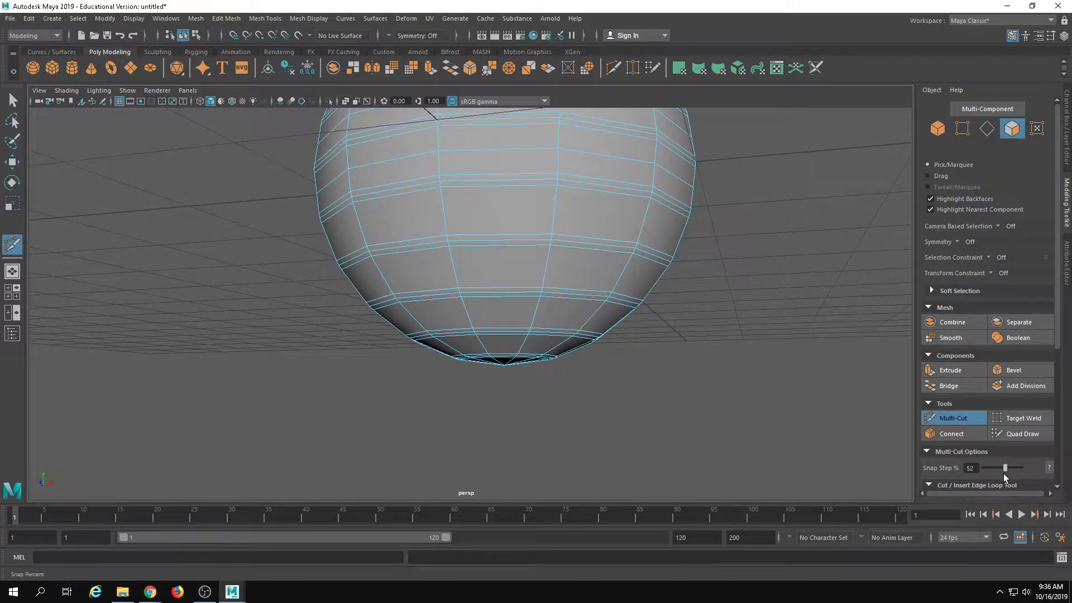
drag(1003, 474, 1003, 473)
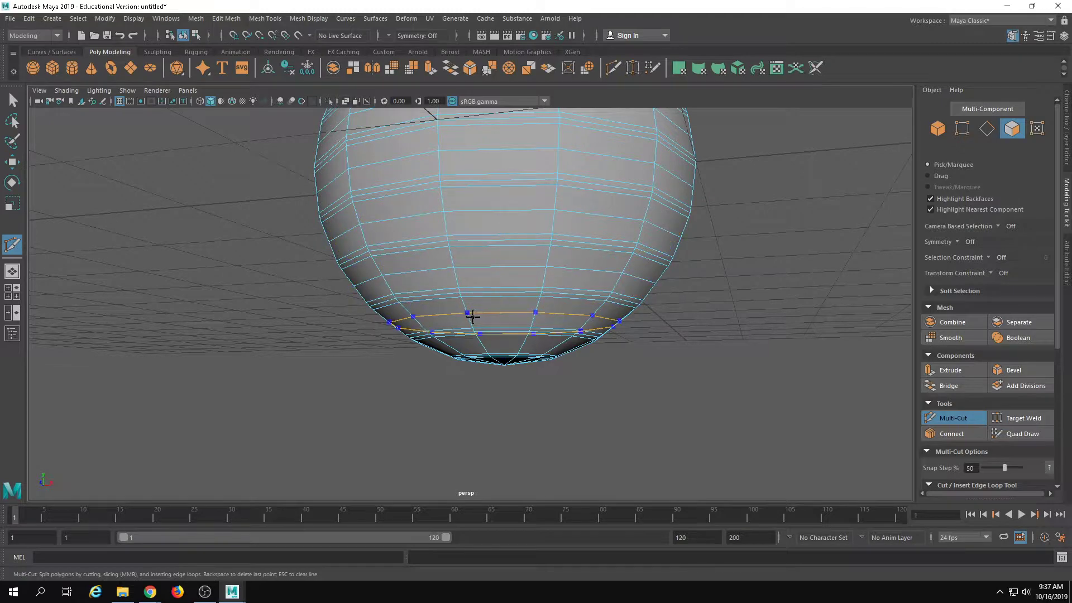
alt+right_drag(489, 357, 491, 237)
alt+drag(490, 237, 485, 328)
Switch the sphere to edge editing and select the centre edge loops between the beveled bands from near its top to around the equator
key(w)
alt+drag(441, 298, 439, 336)
right_drag(489, 335, 487, 273)
double_click(490, 276)
alt+drag(502, 343, 516, 315)
alt+right_drag(516, 315, 531, 325)
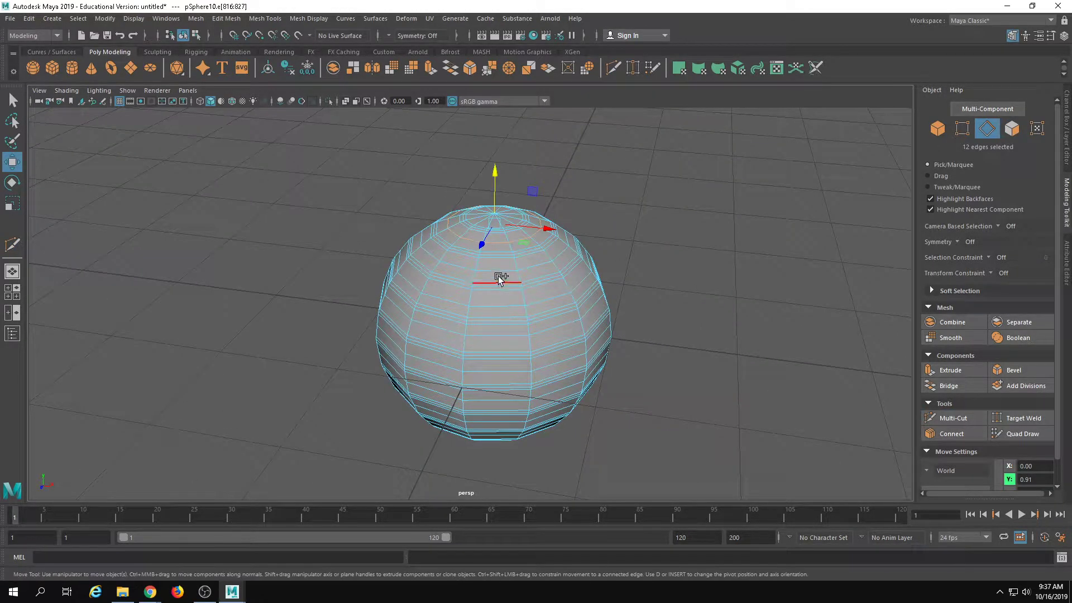
shift+double_click(498, 277)
key(ctrl+z)
double_click(494, 241)
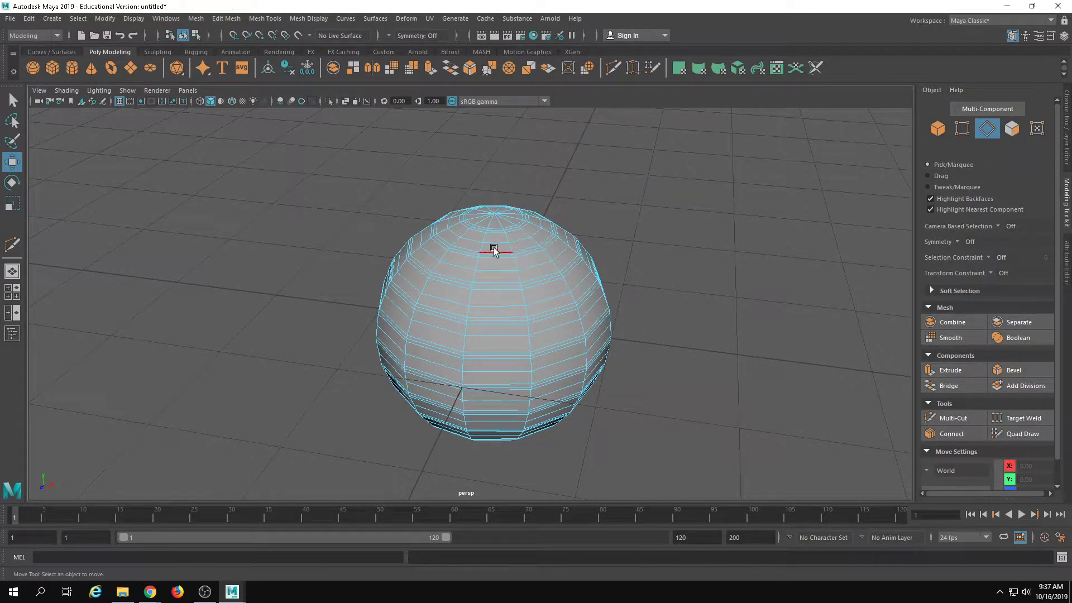
shift+double_click(504, 303)
shift+double_click(499, 341)
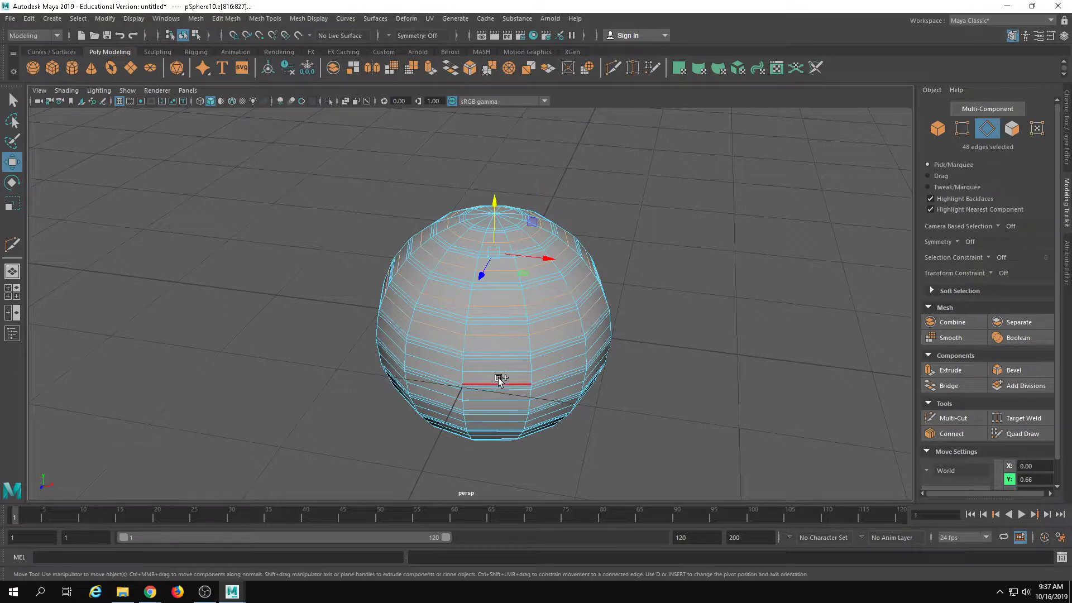
shift+double_click(497, 378)
Add the centre edge loops between the beveled bands on the sphere's lower half to the selection
alt+drag(497, 378, 484, 313)
shift+double_click(481, 313)
shift+double_click(500, 353)
shift+double_click(485, 322)
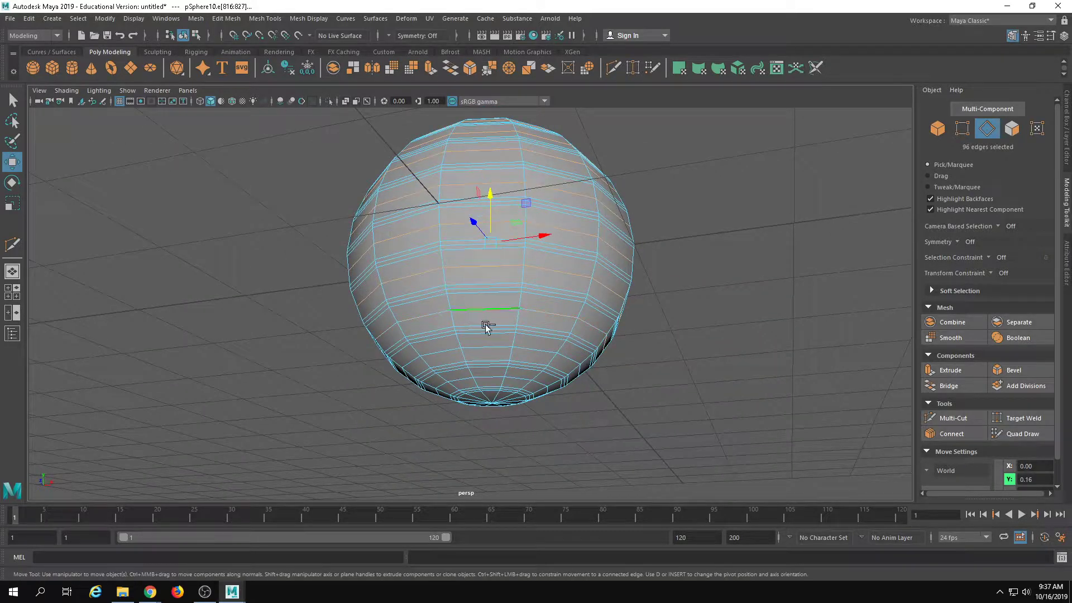
shift+double_click(492, 348)
shift+double_click(497, 378)
Scale the selected centre edge loops uniformly inward to form horizontal grooves around the sphere
key(r)
alt+drag(501, 377, 485, 246)
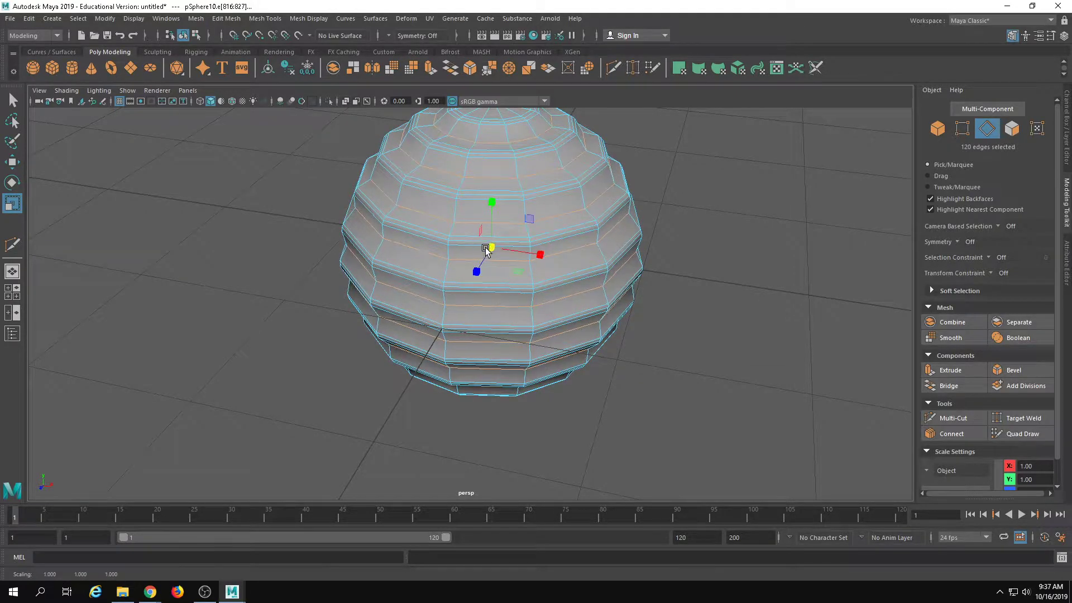
alt+drag(718, 232, 665, 246)
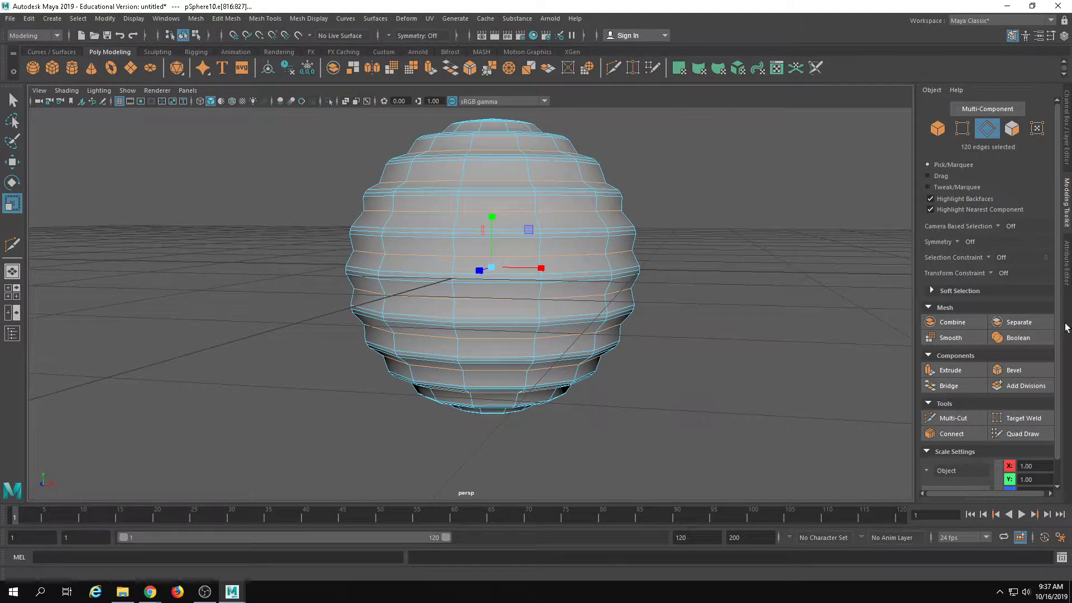
Bevel the selected groove edge loops with a fraction of 0.5 and 2 segments
click(1026, 366)
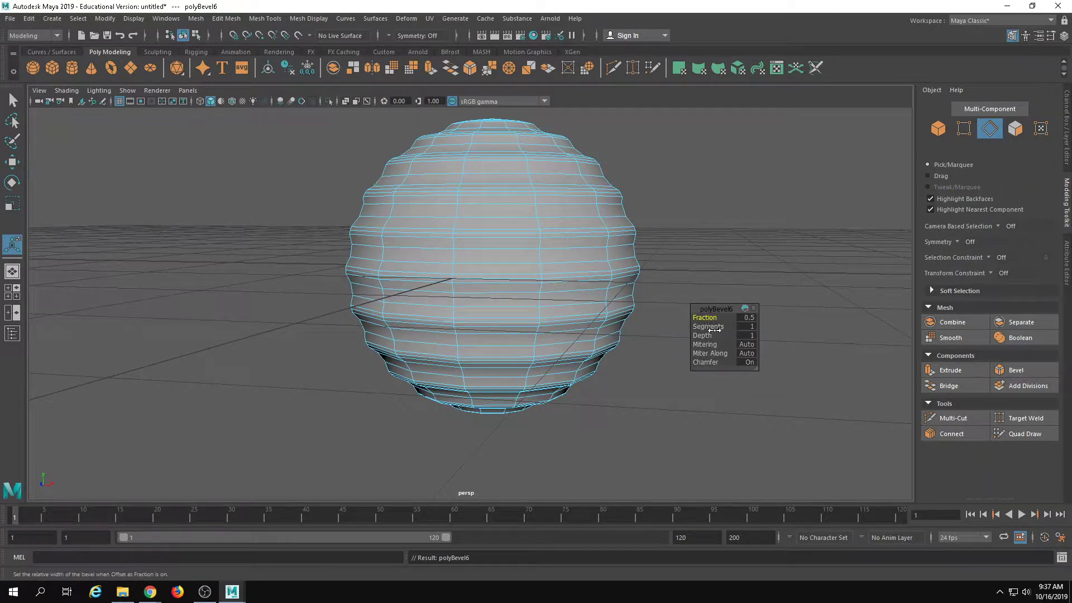
middle_drag(710, 332, 715, 331)
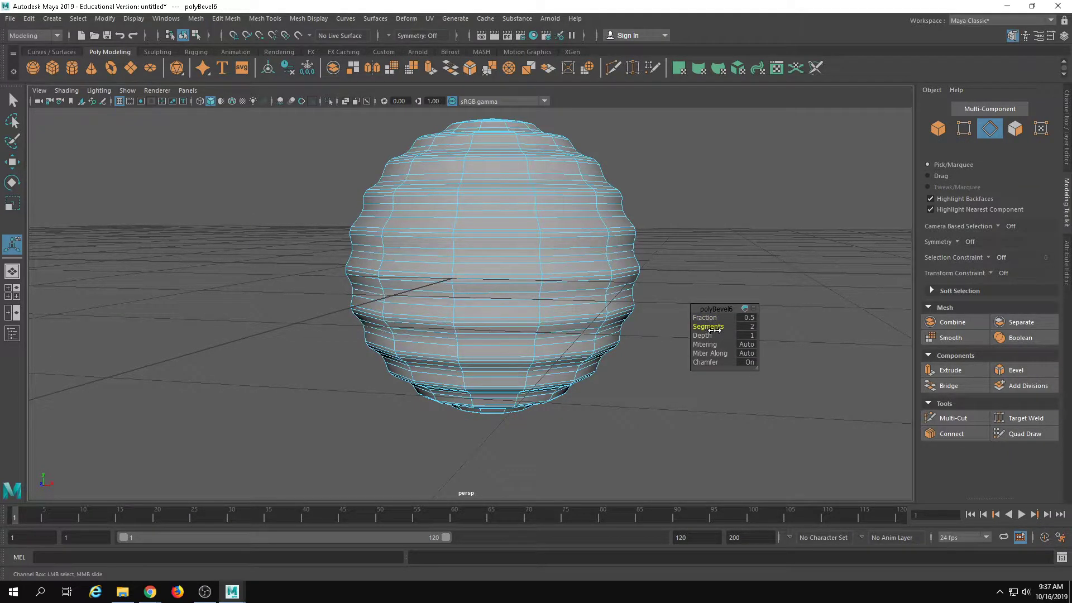
right_drag(500, 229, 792, 243)
alt+drag(675, 120, 598, 195)
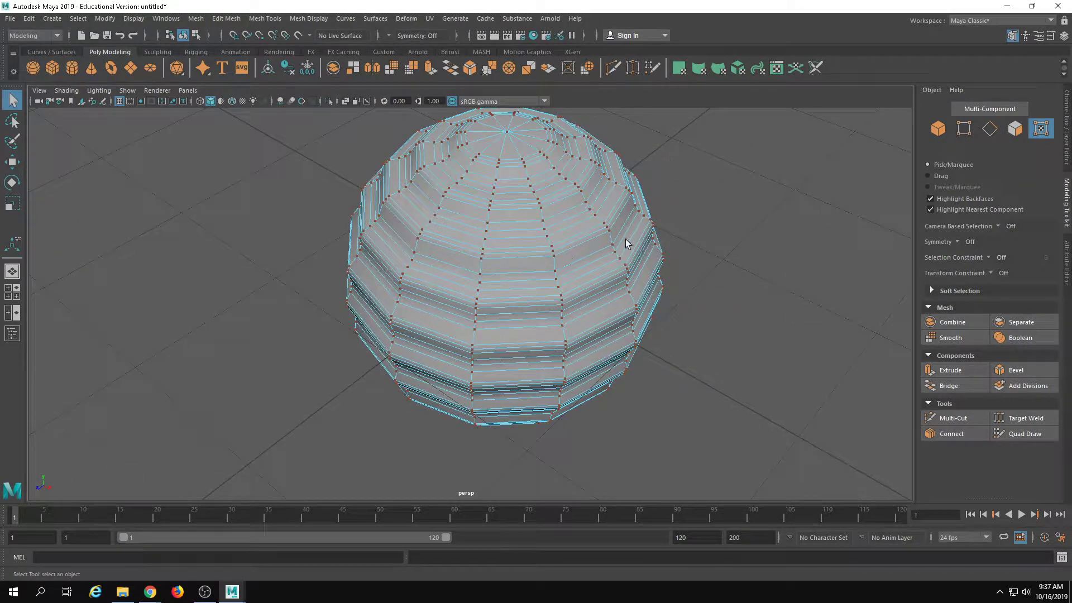
Select the grooved sphere in object mode, turn on its smooth mesh preview in shaded display, and inspect its profile
right_drag(626, 240, 724, 139)
click(774, 140)
click(626, 226)
key(4)
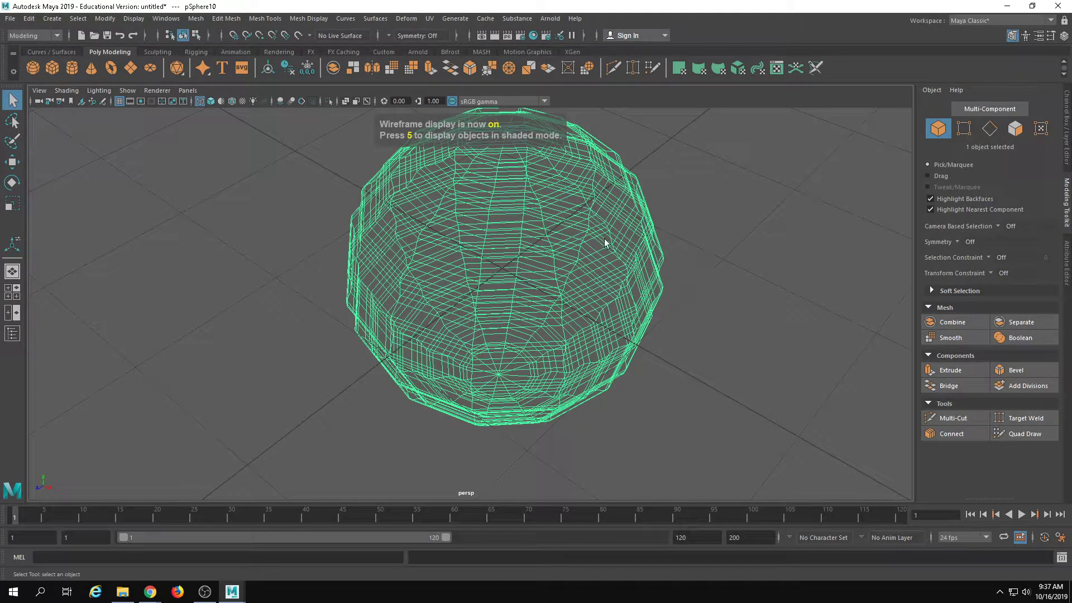
key(5)
scroll(736, 290, down, 3)
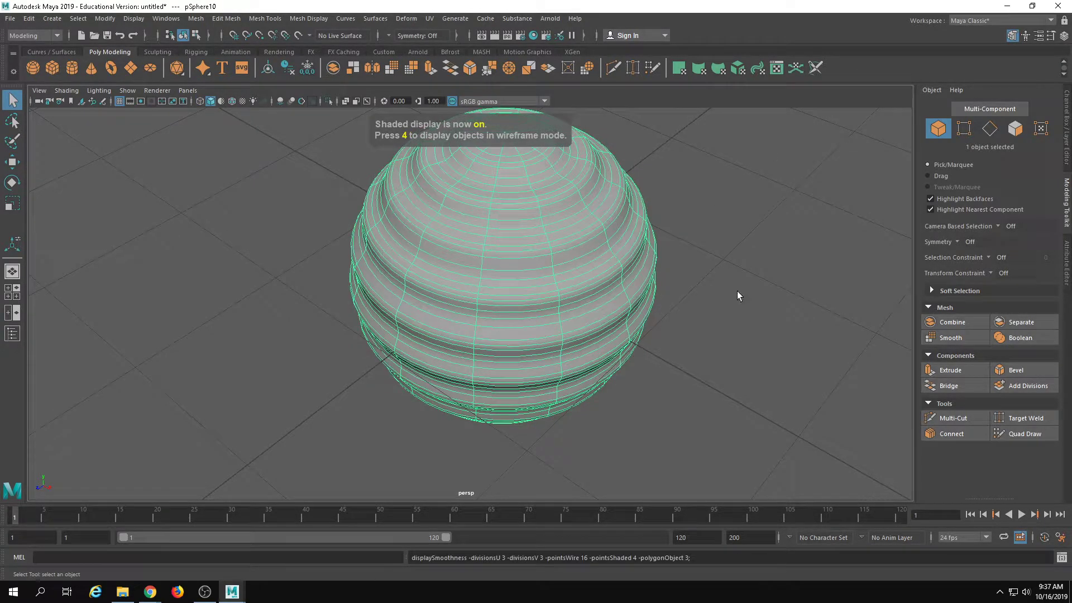
click(737, 296)
alt+drag(737, 296, 243, 322)
alt+right_drag(243, 323, 610, 371)
mouse_move(610, 371)
alt+mouse_down()
mouse_move(610, 380)
mouse_move(600, 370)
alt+mouse_up()
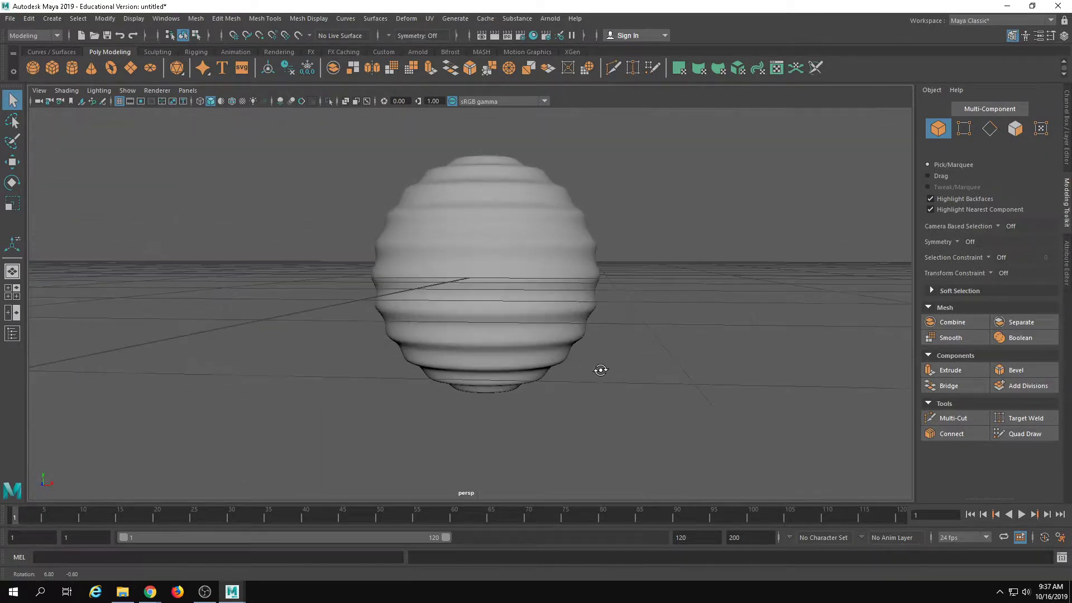
Turn off the smooth mesh preview of the grooved sphere and deselect it
click(594, 294)
ctrl+click(491, 242)
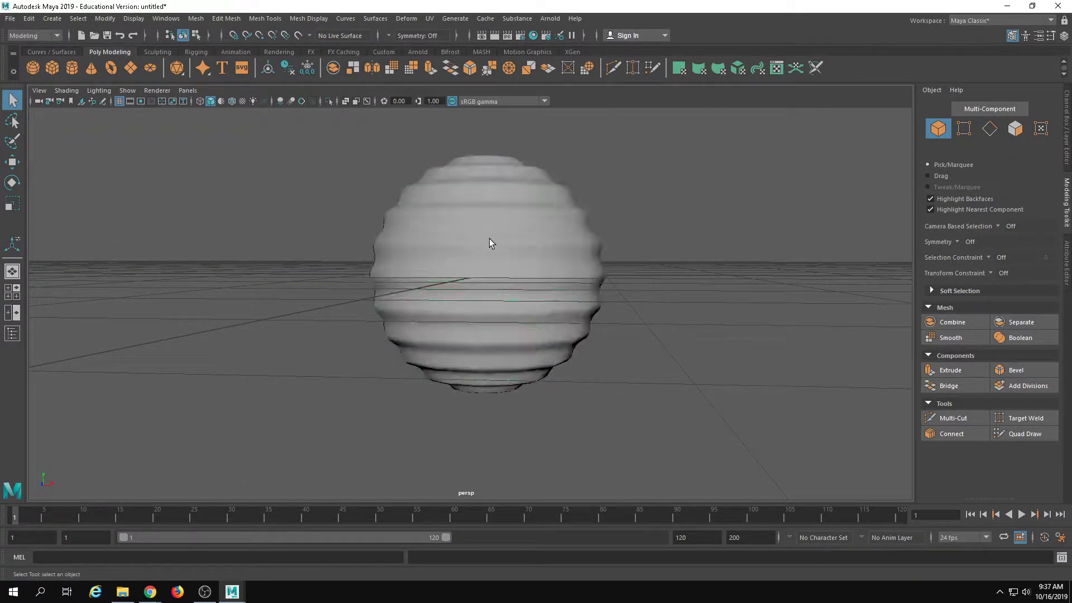
alt+drag(491, 242, 491, 279)
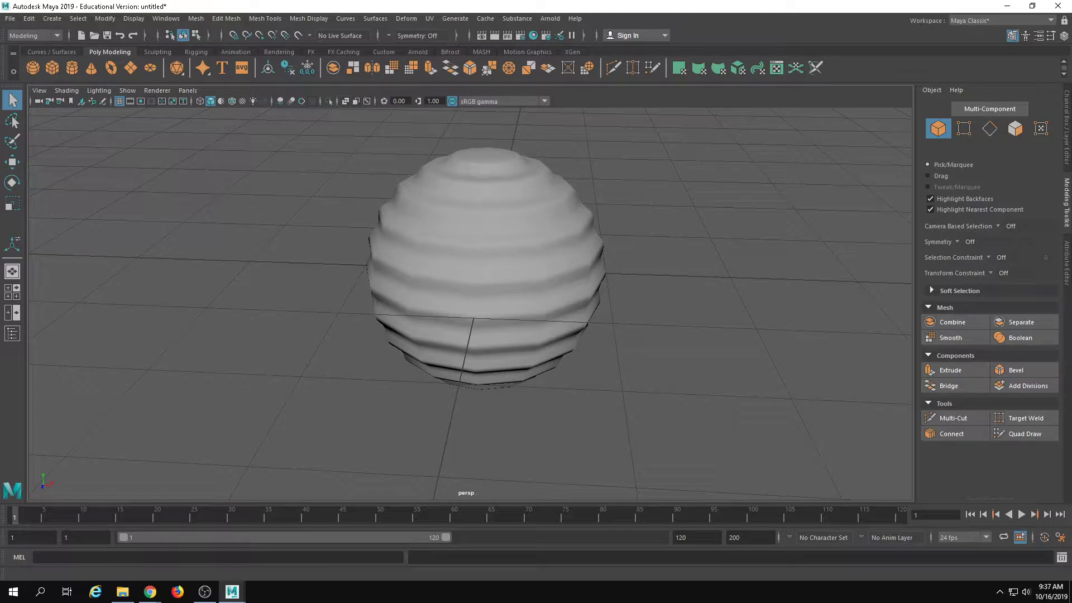
Create a polygon sphere at the origin, over the existing grooved sphere
key(alt+Tab)
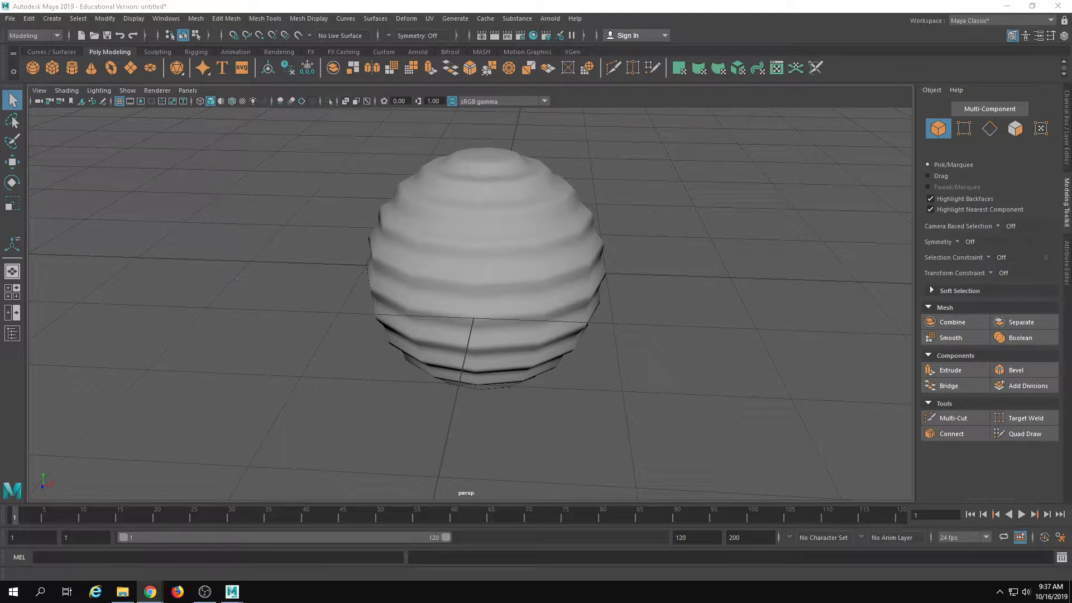
alt+drag(503, 259, 517, 260)
click(424, 276)
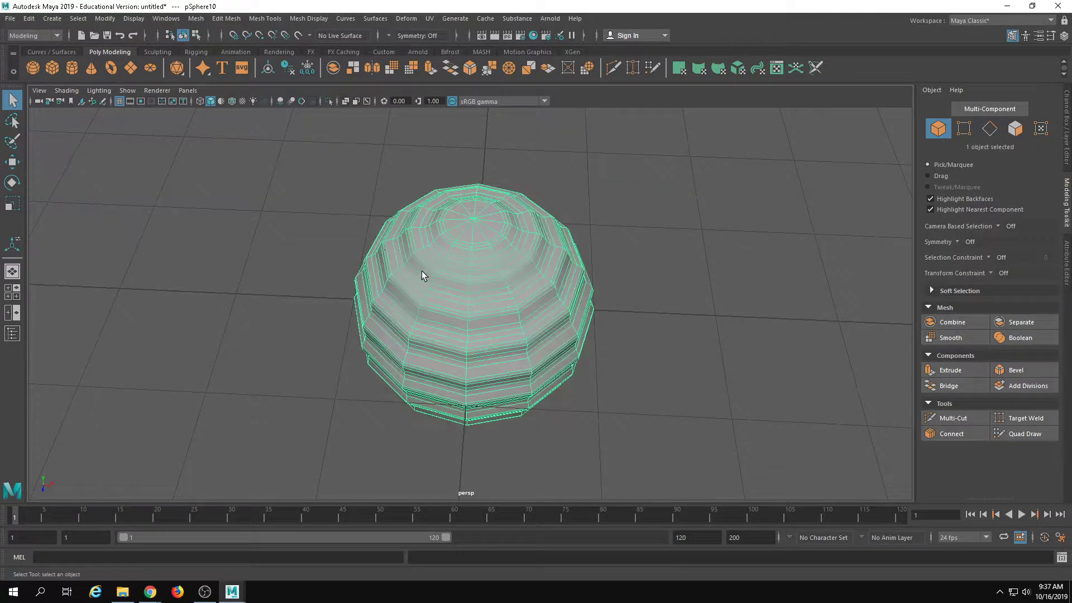
click(60, 20)
mouse_move(112, 59)
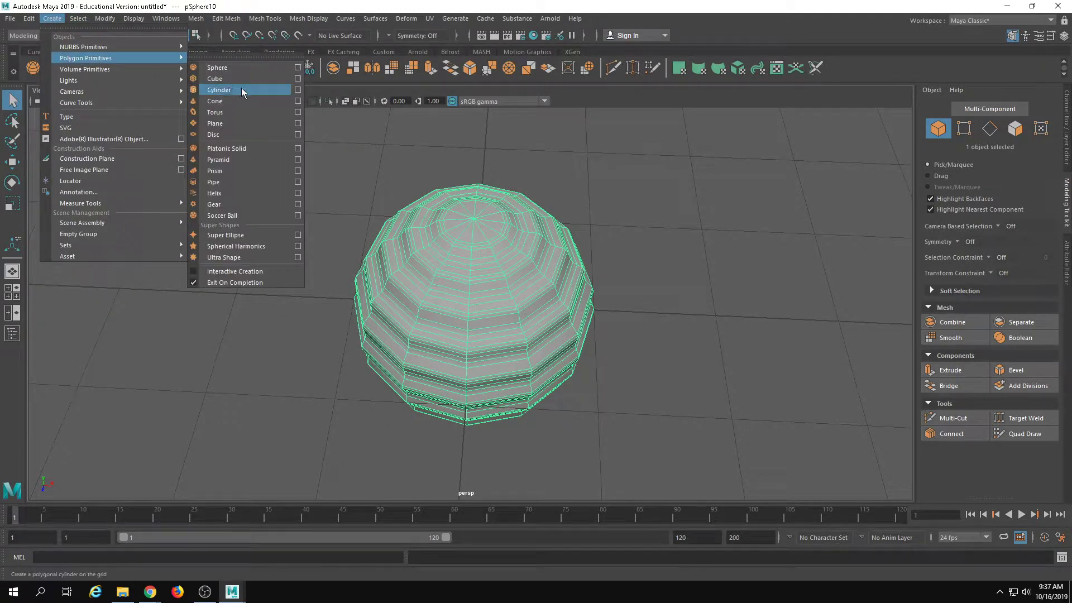
click(259, 68)
Set the new sphere's axis and height subdivisions to 12 each
click(1067, 161)
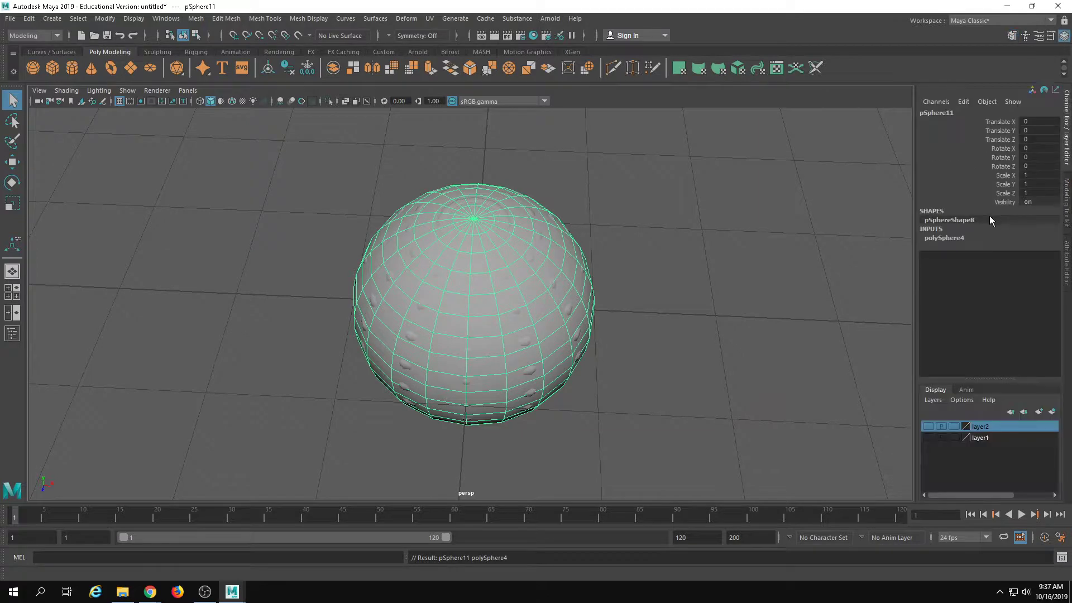
click(956, 236)
click(1030, 257)
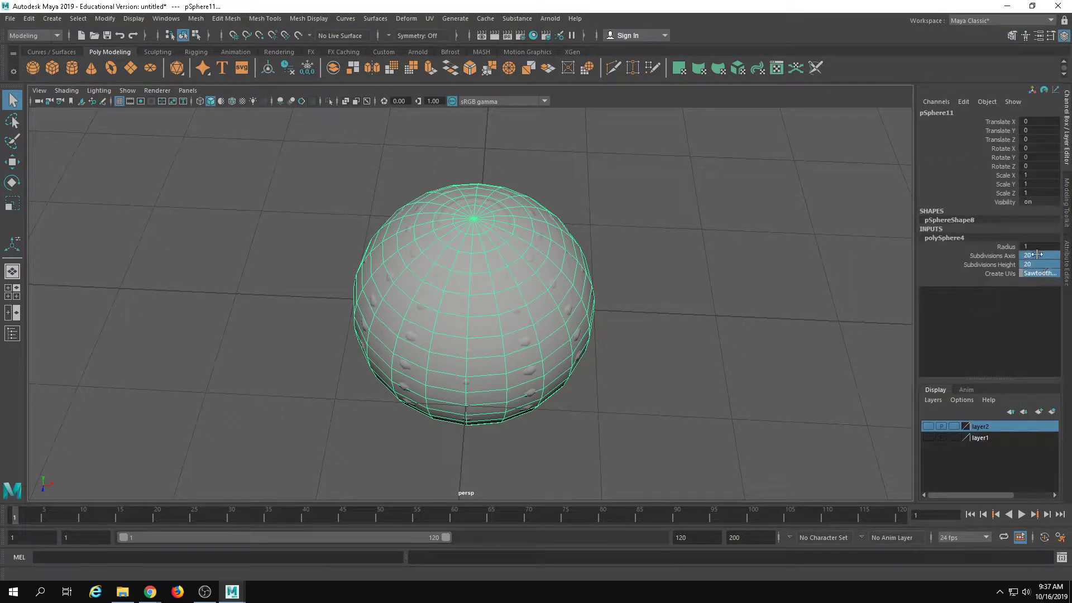
key(Tab)
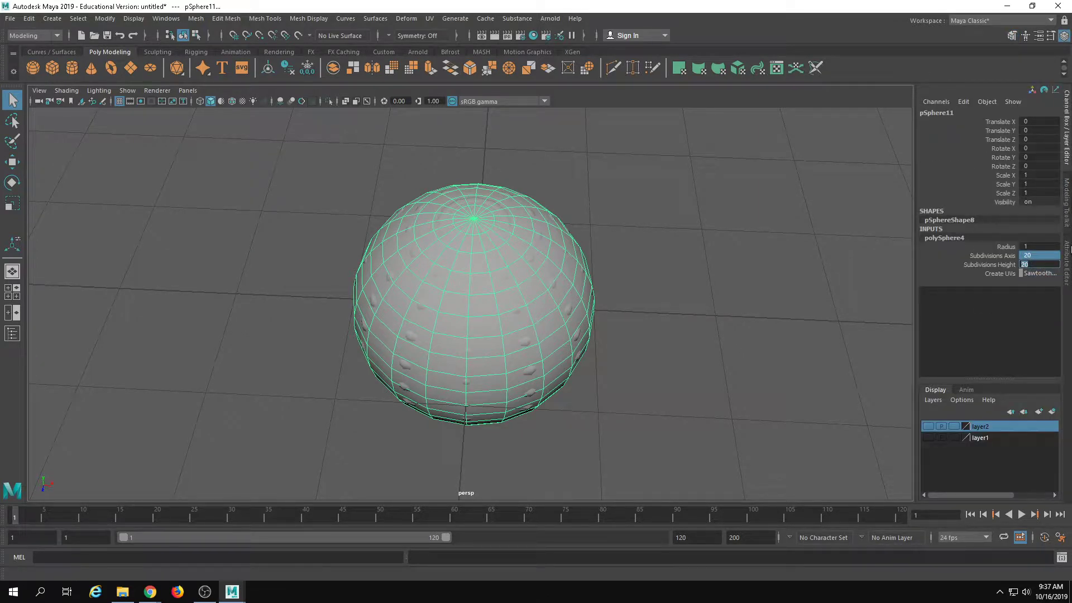
text(12)
key(Return)
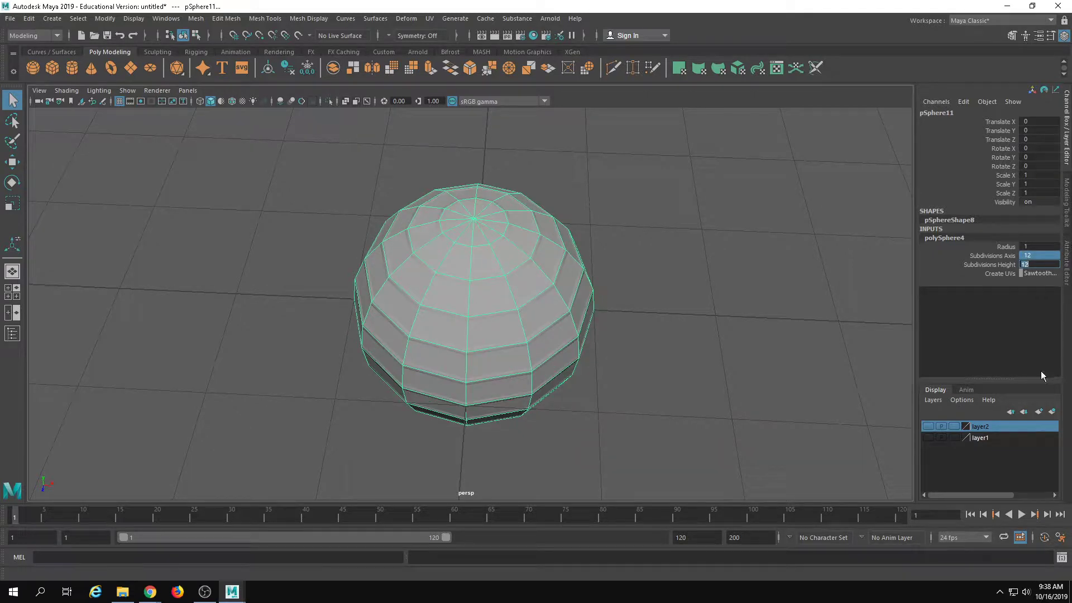
Put the grooved sphere on a new display layer and hide that layer
click(498, 361)
click(363, 237)
click(394, 273)
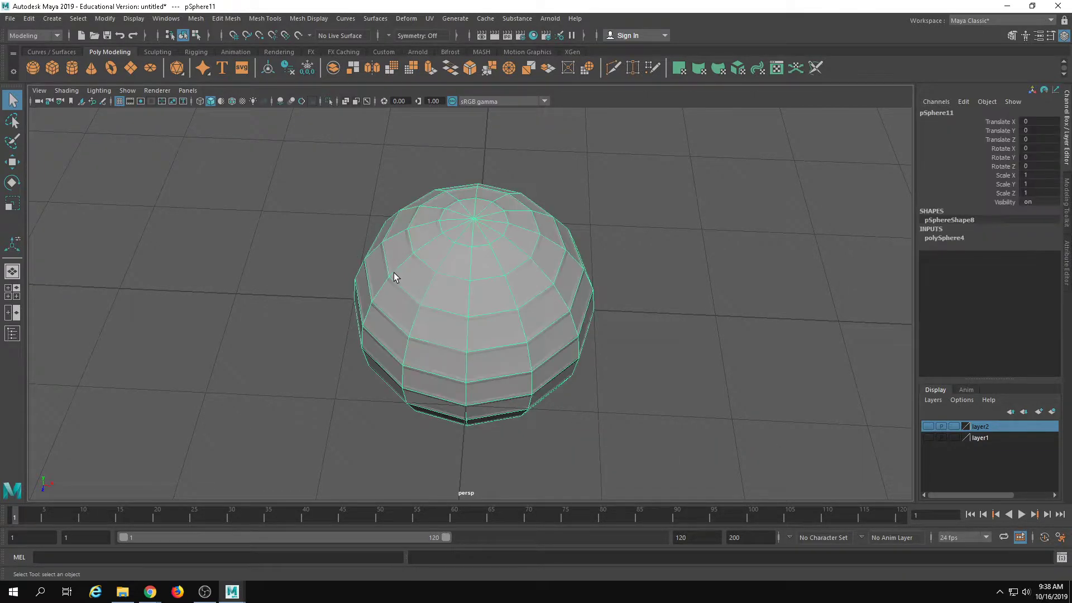
key(w)
click(414, 273)
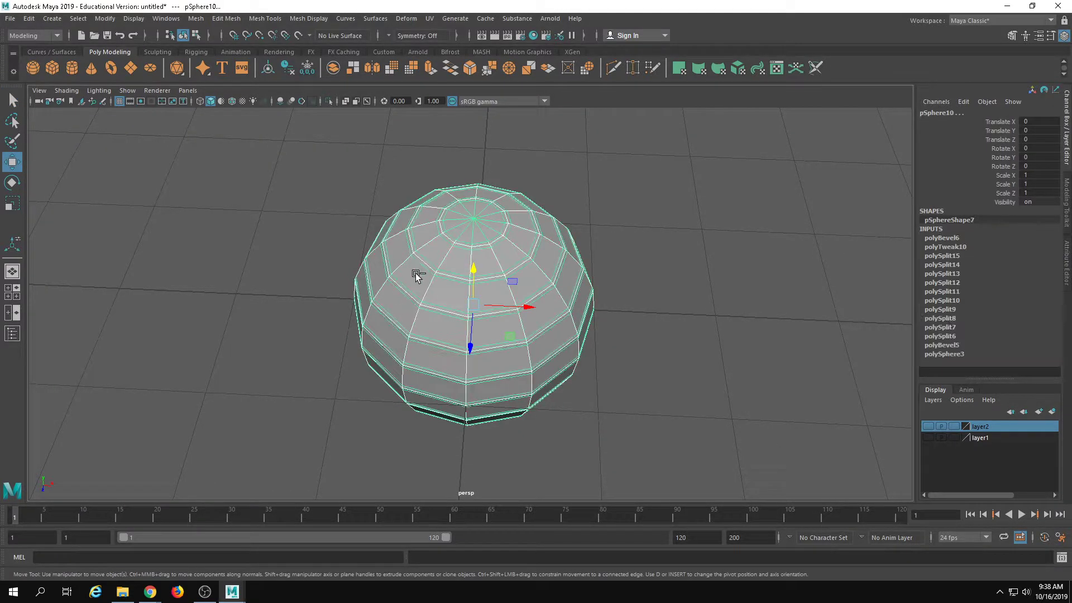
drag(522, 309, 611, 311)
key(ctrl+z)
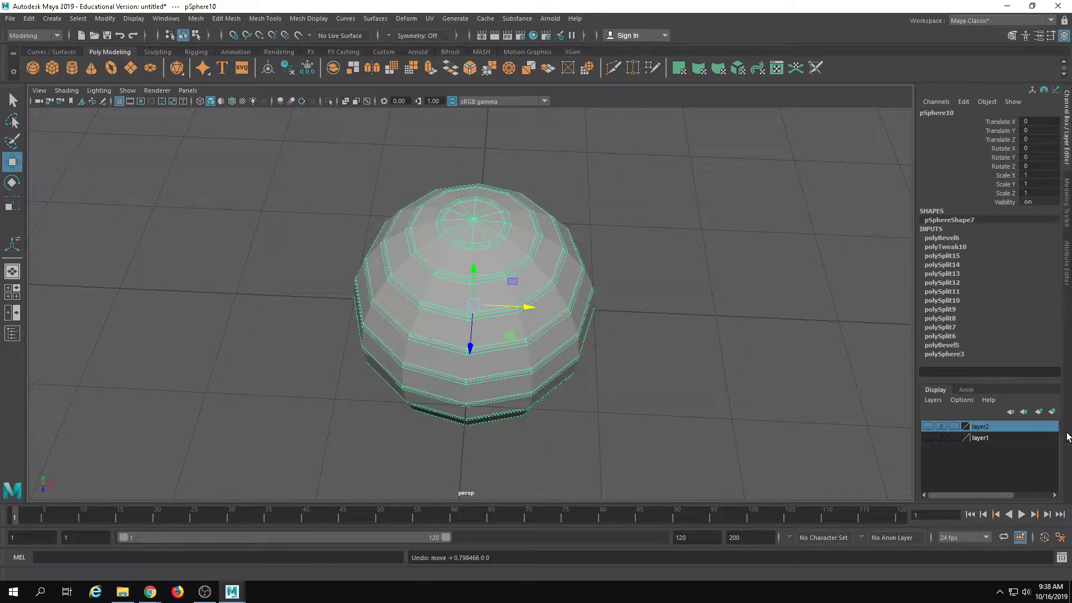
click(1052, 412)
click(928, 427)
Select every other vertical edge loop of the new 12-subdivision sphere, running from pole to pole
alt+drag(637, 405, 608, 373)
click(471, 330)
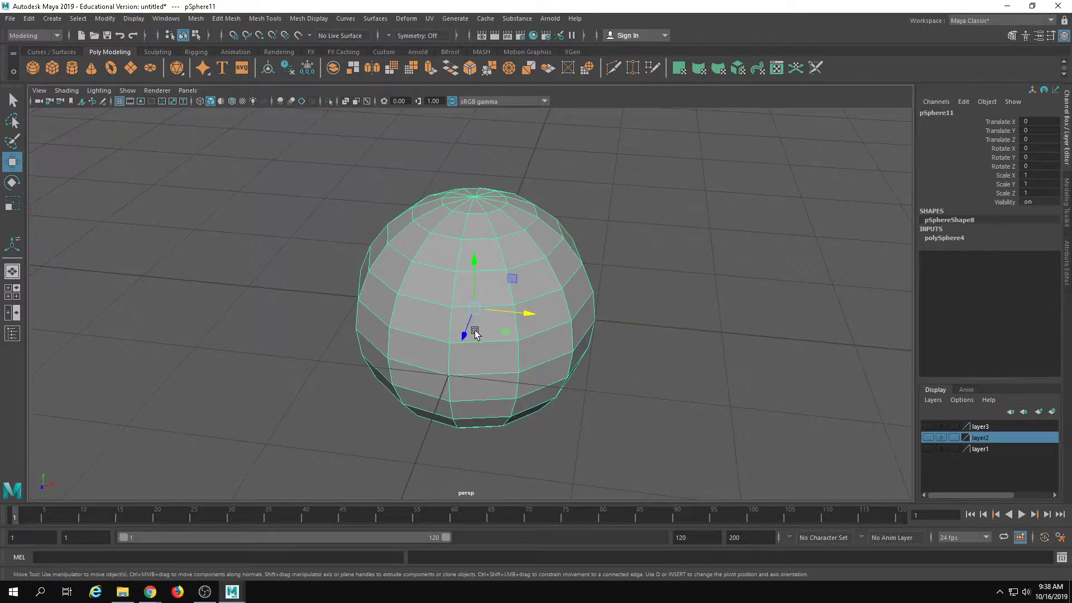
alt+drag(471, 329, 433, 359)
click(448, 323)
double_click(448, 323)
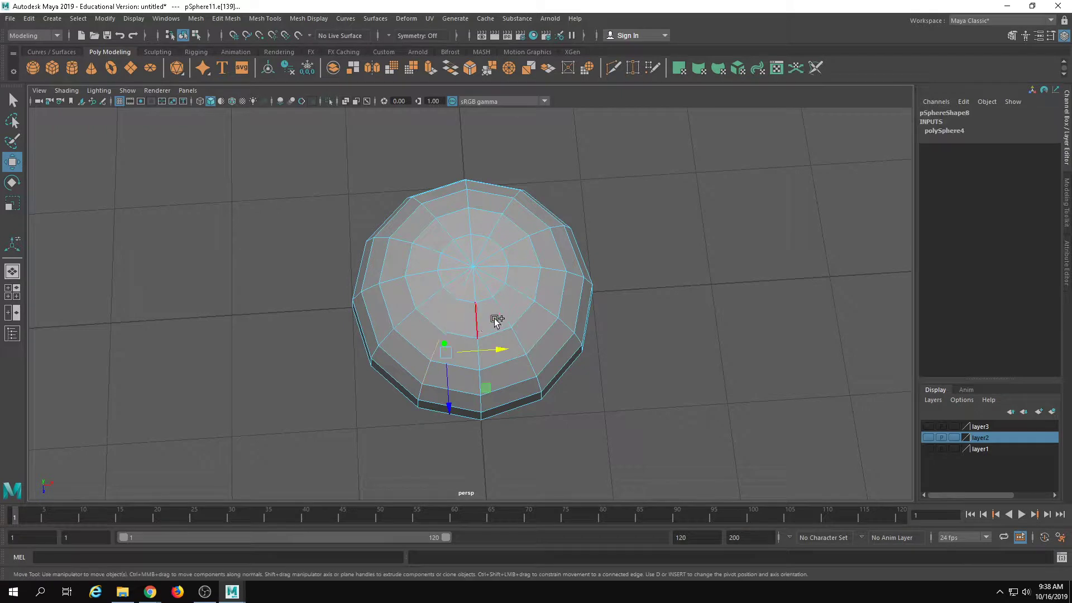
shift+double_click(503, 311)
shift+double_click(528, 267)
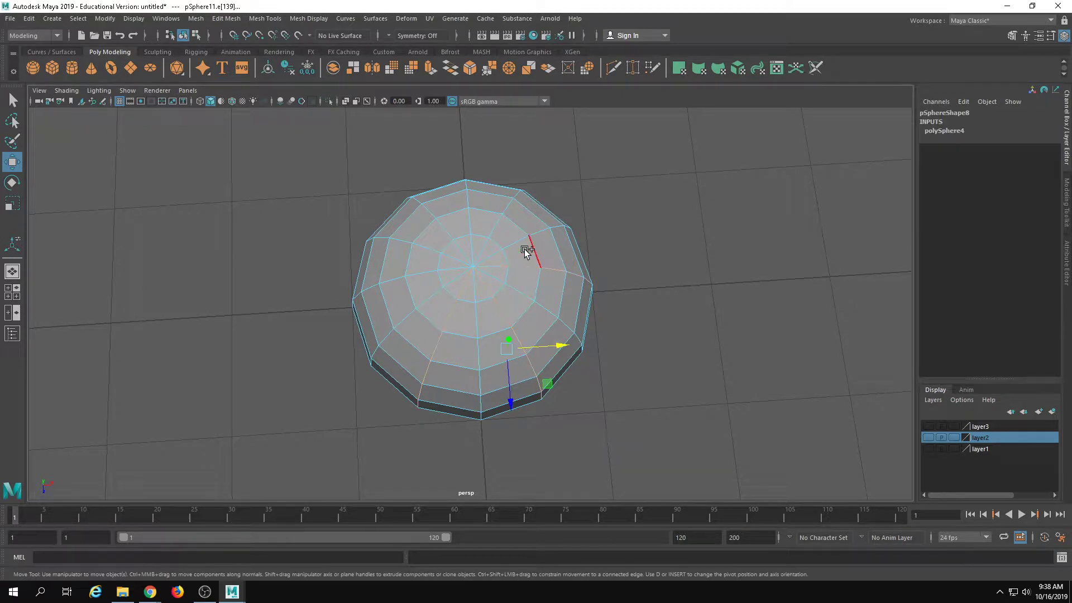
shift+double_click(494, 222)
shift+double_click(418, 271)
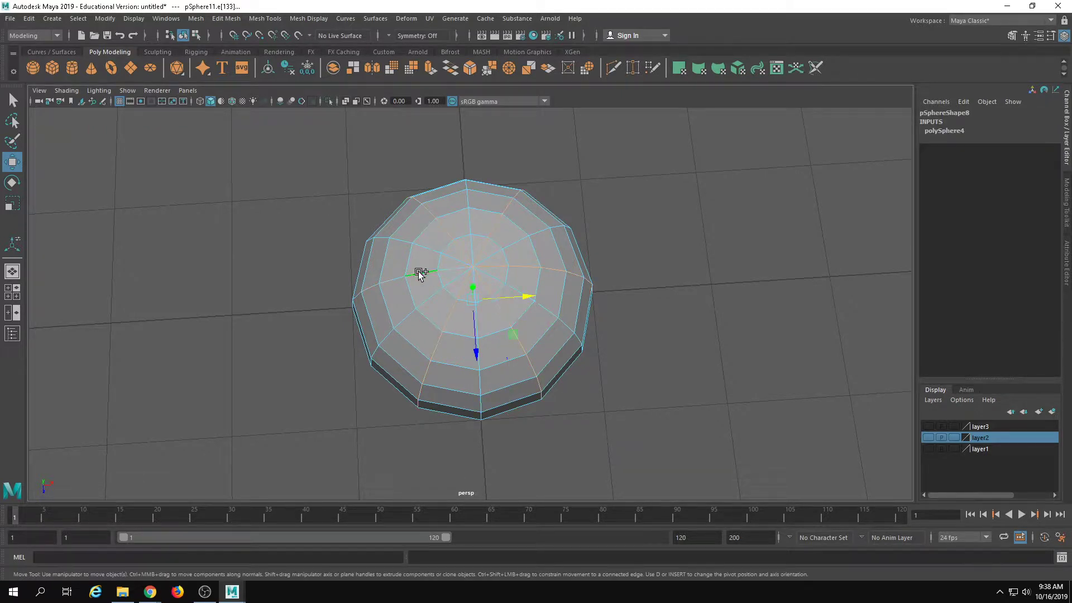
Bevel the selected vertical edge loops into narrow face strips
alt+drag(610, 340, 590, 324)
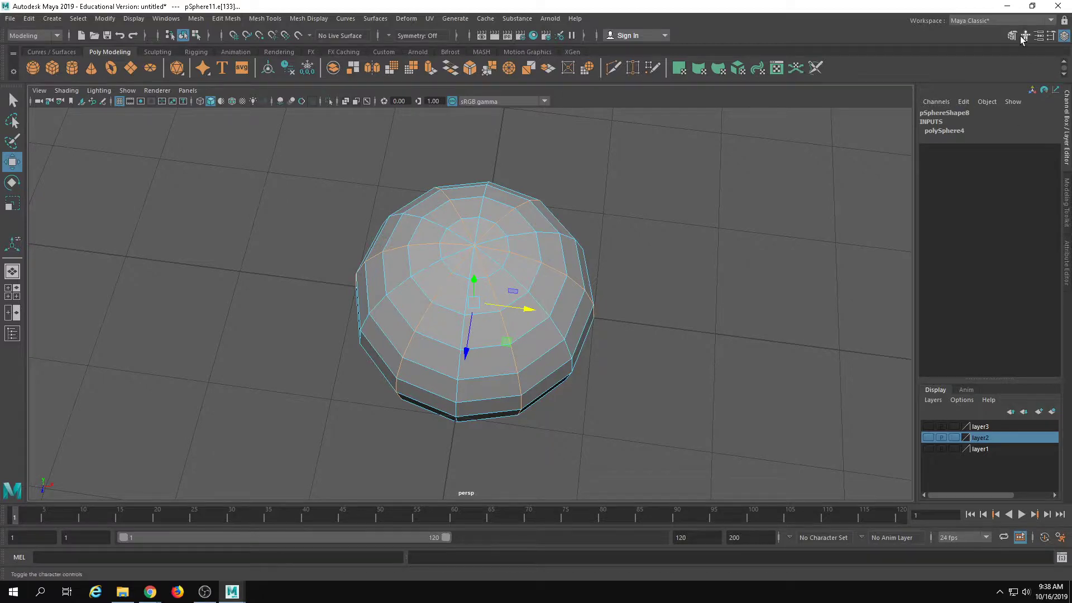
click(1066, 202)
click(1016, 370)
scroll(738, 381, up, 3)
alt+drag(738, 382, 614, 399)
Select all six beveled vertical face strips around the sphere in face mode
key(F11)
alt+drag(458, 212, 469, 370)
click(469, 385)
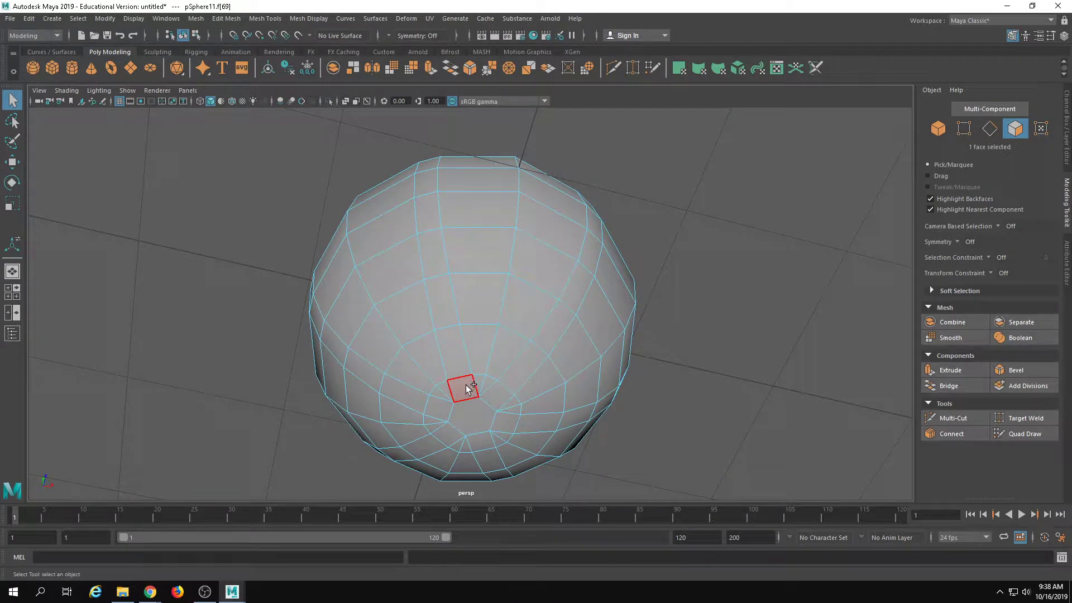
double_click(467, 389)
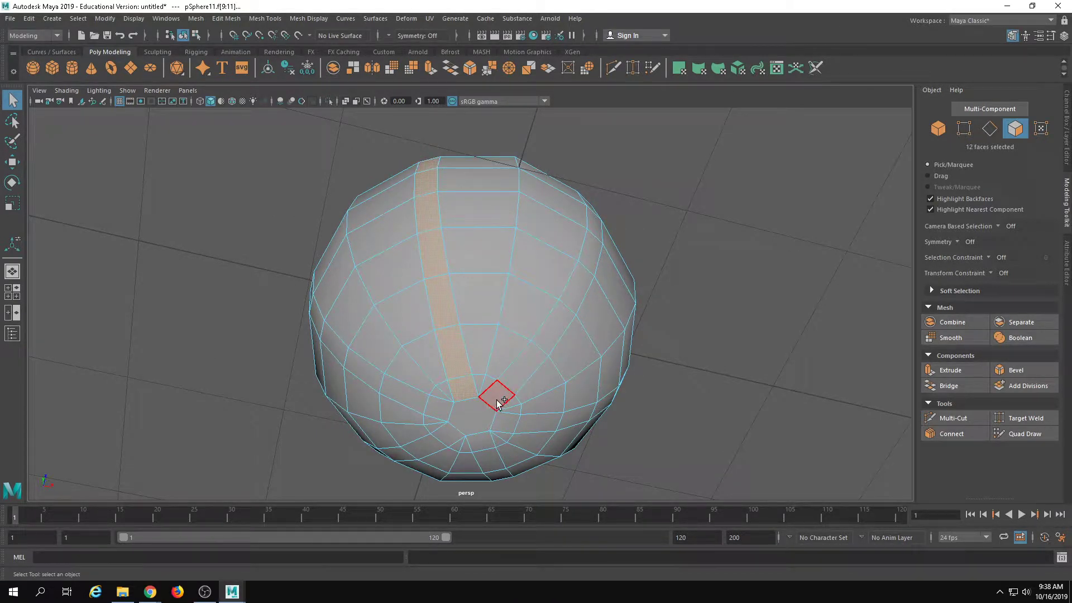
shift+click(499, 401)
alt+drag(740, 299, 686, 385)
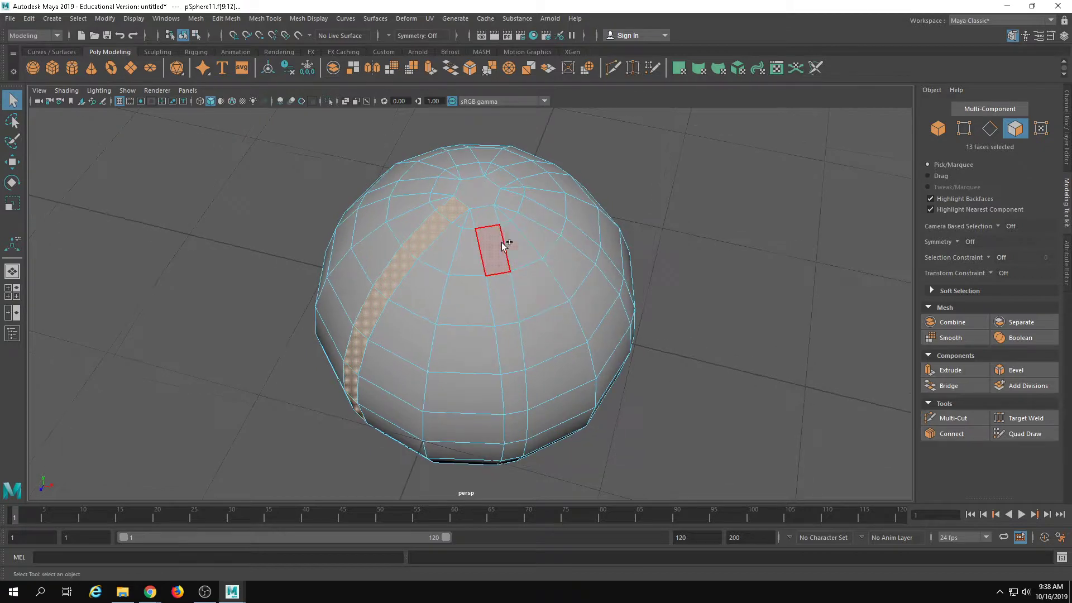
shift+double_click(487, 220)
alt+drag(505, 201, 524, 287)
shift+double_click(511, 390)
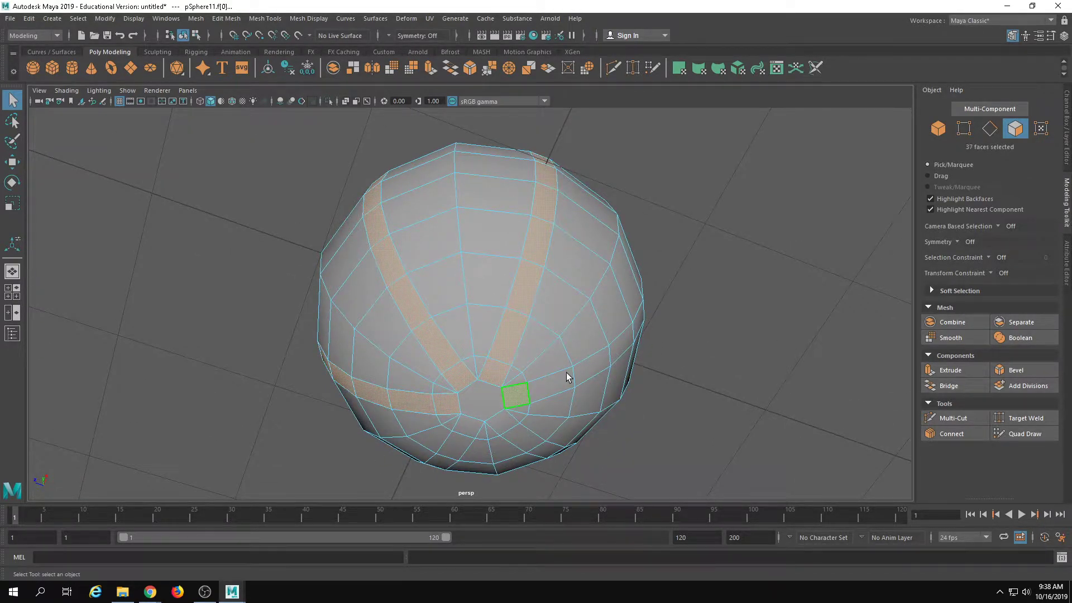
alt+drag(567, 376, 550, 411)
shift+double_click(499, 276)
alt+drag(511, 245, 514, 299)
shift+double_click(481, 370)
alt+drag(485, 374, 642, 312)
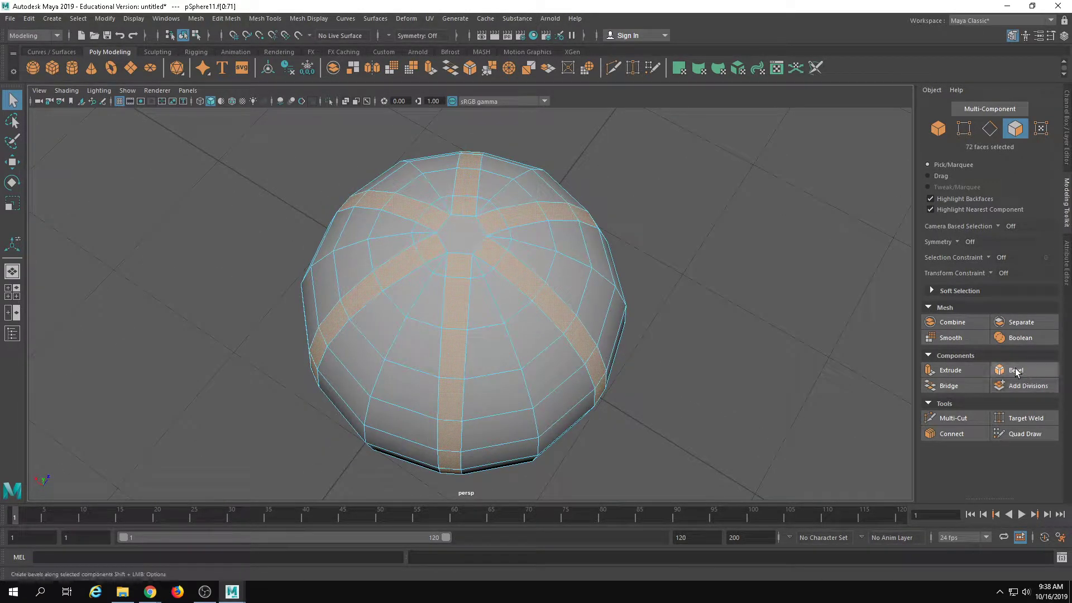
Invert the face selection and delete the faces between the vertical strips
alt+drag(837, 335, 742, 368)
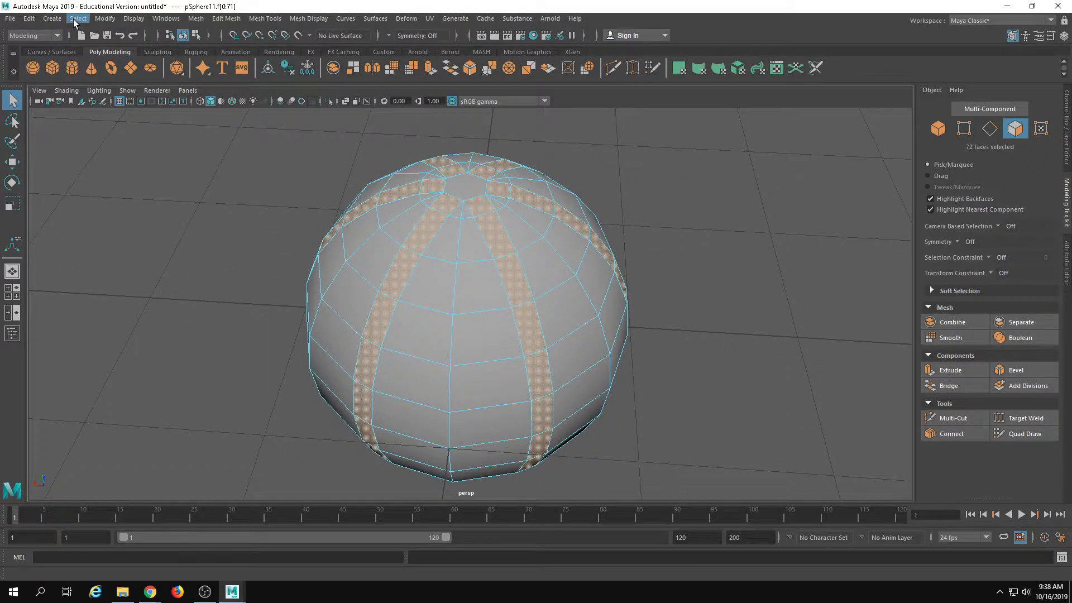
click(78, 18)
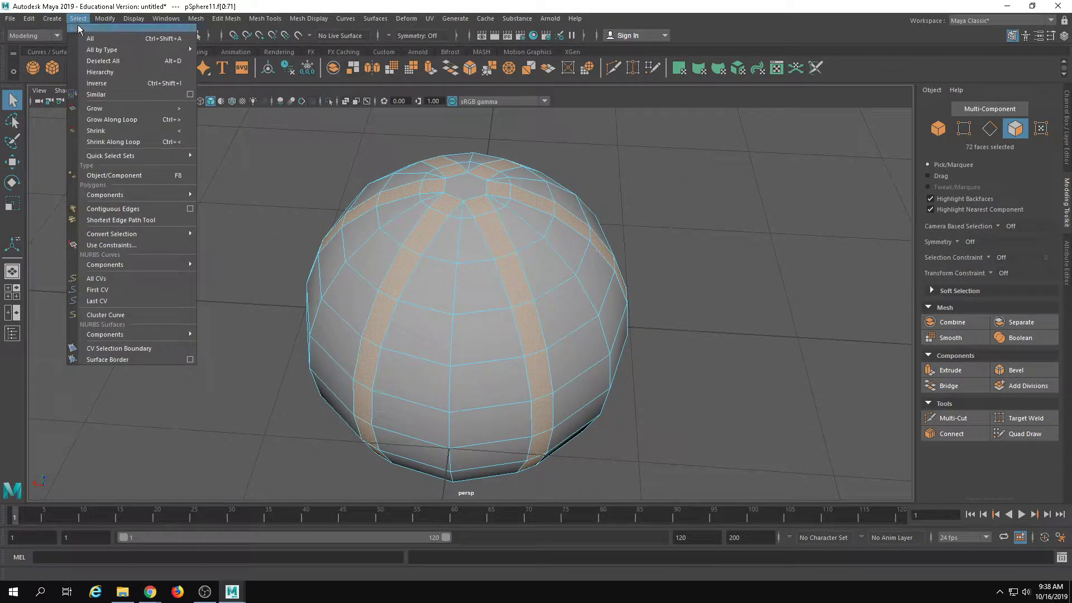
click(107, 83)
key(Delete)
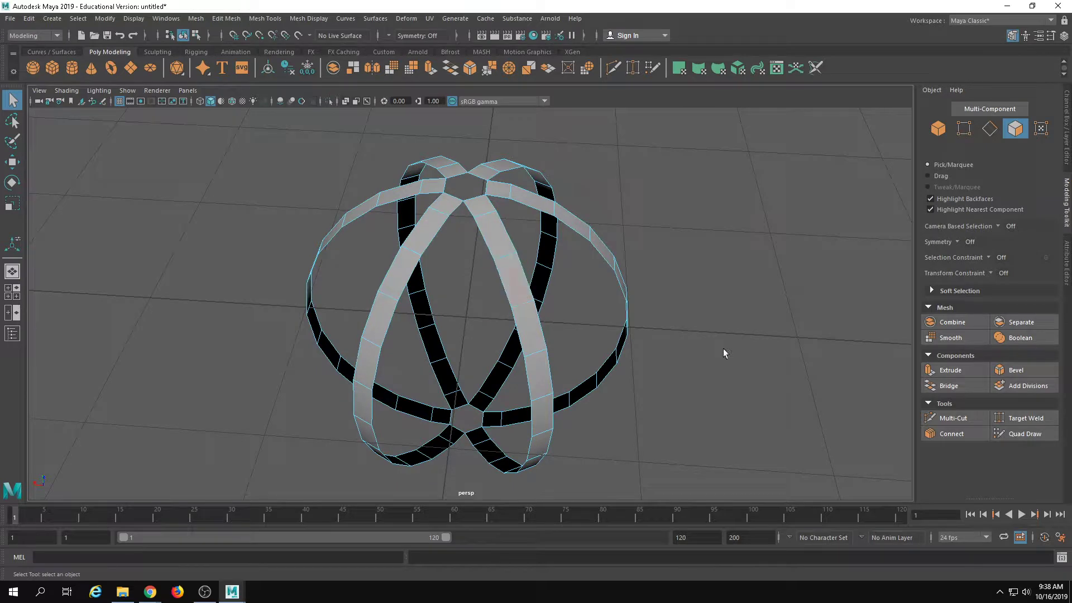
Extrude all faces of the vertical strips to give them thickness, and return to object mode
scroll(722, 349, down, 3)
drag(188, 146, 789, 499)
click(969, 364)
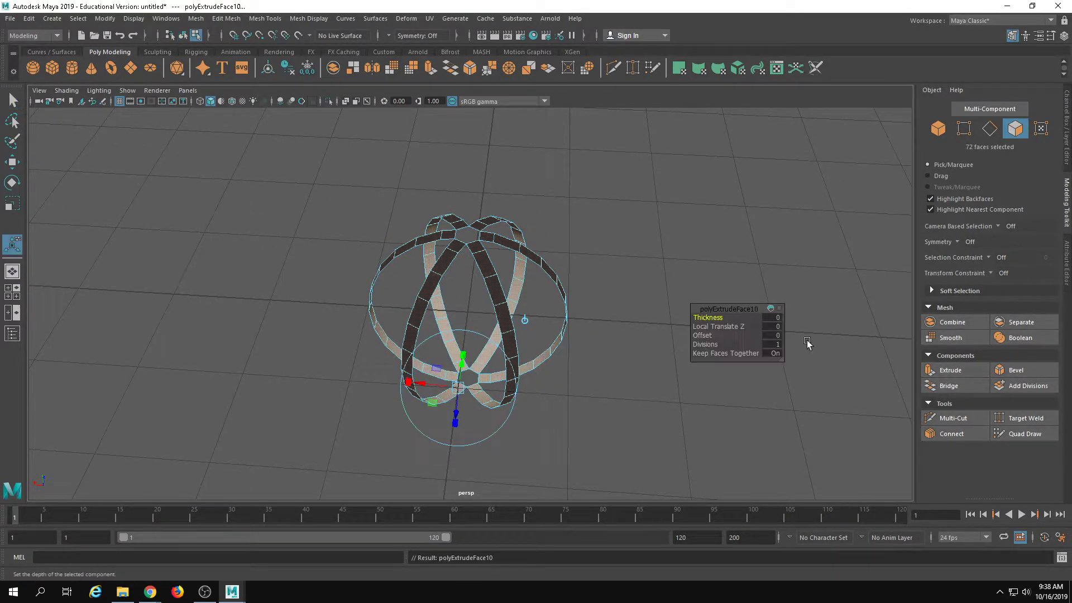
mouse_move(468, 469)
alt+mouse_down()
mouse_move(455, 441)
mouse_move(464, 454)
alt+mouse_up()
click(950, 370)
alt+drag(505, 260, 484, 305)
key(w)
key(F8)
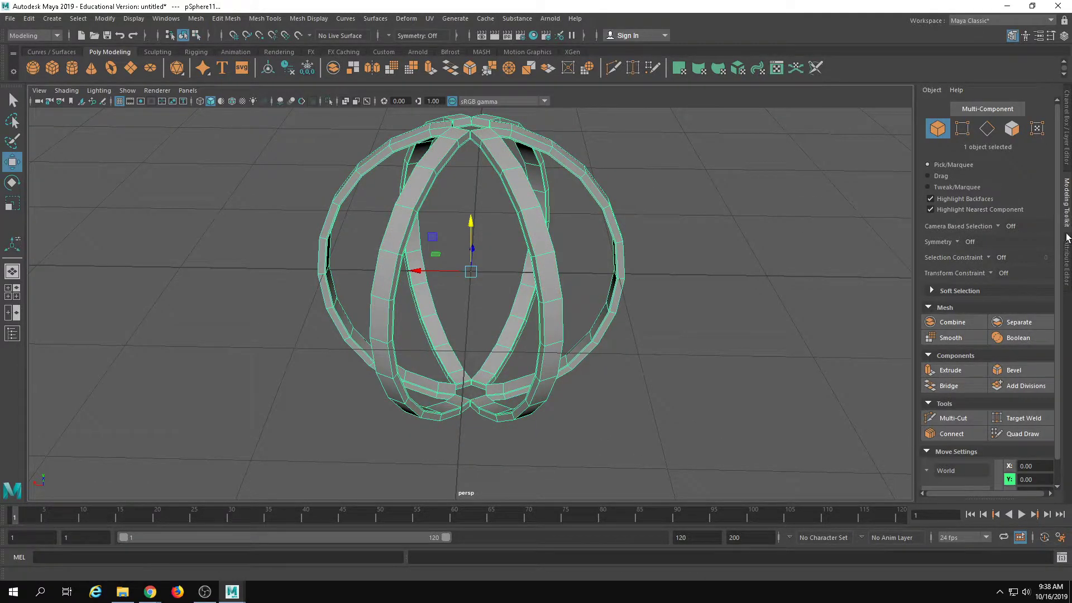
Show the grooved sphere's layer again and inspect how the vertical strips wrap around it
click(1067, 143)
click(928, 427)
scroll(558, 385, down, 5)
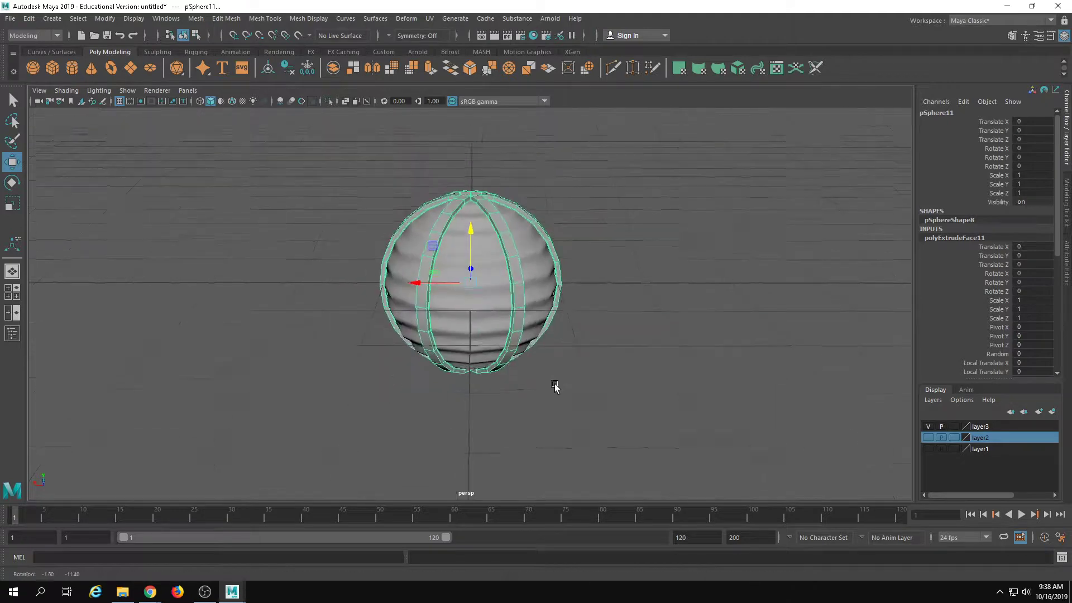
click(592, 387)
alt+drag(591, 390, 581, 361)
alt+right_drag(581, 362, 670, 408)
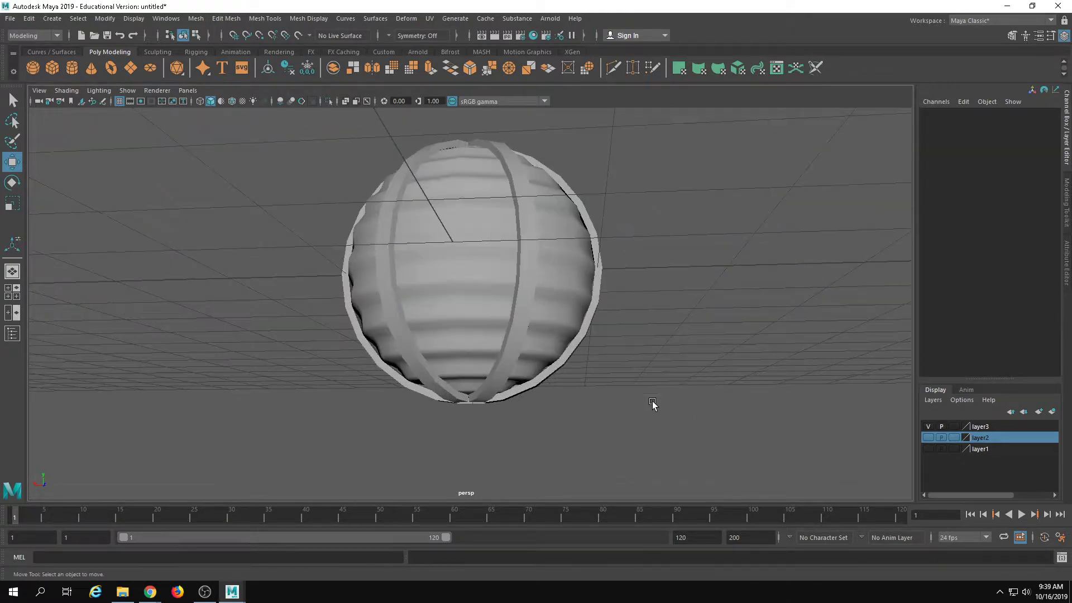
alt+drag(653, 405, 671, 389)
Turn on the smooth mesh preview of the vertical strips and deselect them
click(518, 272)
key(3)
click(693, 390)
Scale the vertical strips uniformly to about 0.964 so they sink partly into the grooved sphere
click(534, 285)
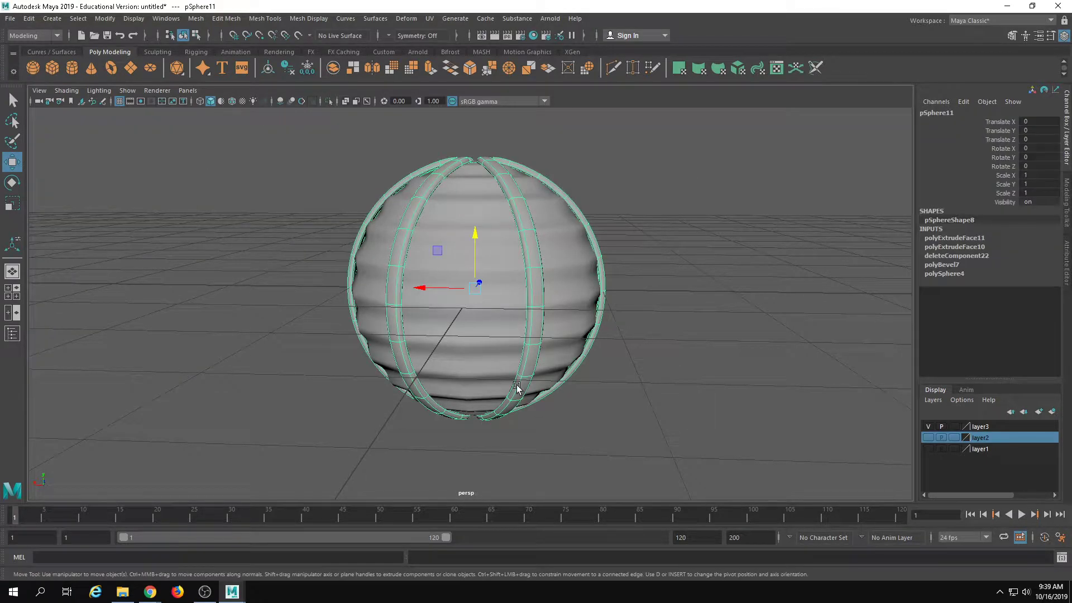
key(e)
key(r)
drag(470, 287, 468, 288)
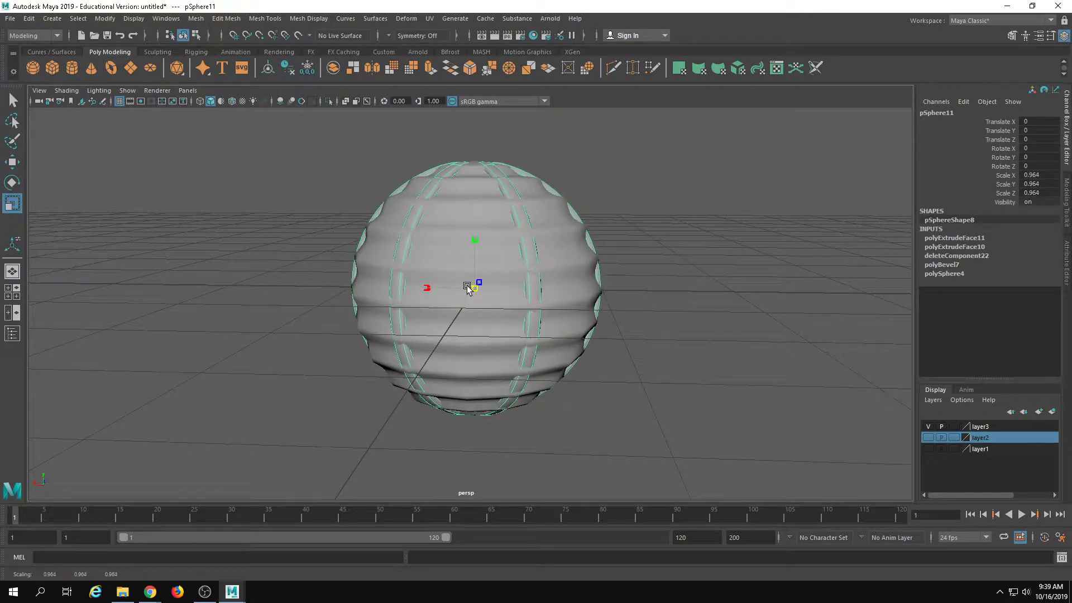
click(656, 426)
alt+drag(655, 426, 651, 386)
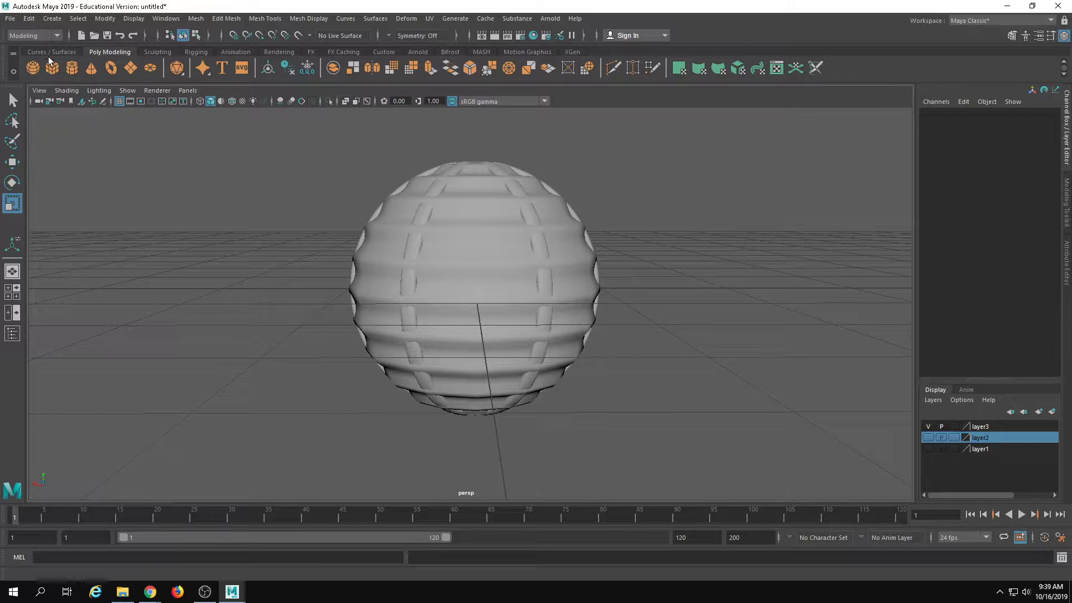
Create a polygon cylinder, scale it uniformly to about 0.237, and place it below the sphere at about Y -1.134
click(72, 68)
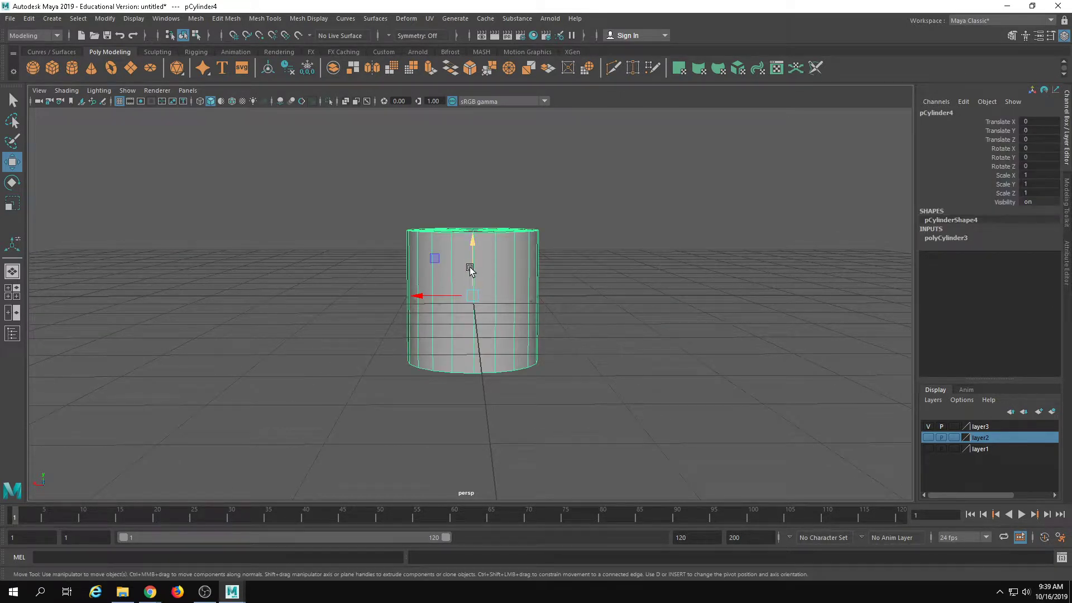
drag(469, 270, 398, 357)
key(r)
alt+right_drag(397, 357, 513, 427)
key(w)
drag(476, 391, 476, 372)
Scale the cylinder's bottom vertices outward to flare its base, and return to object mode
key(r)
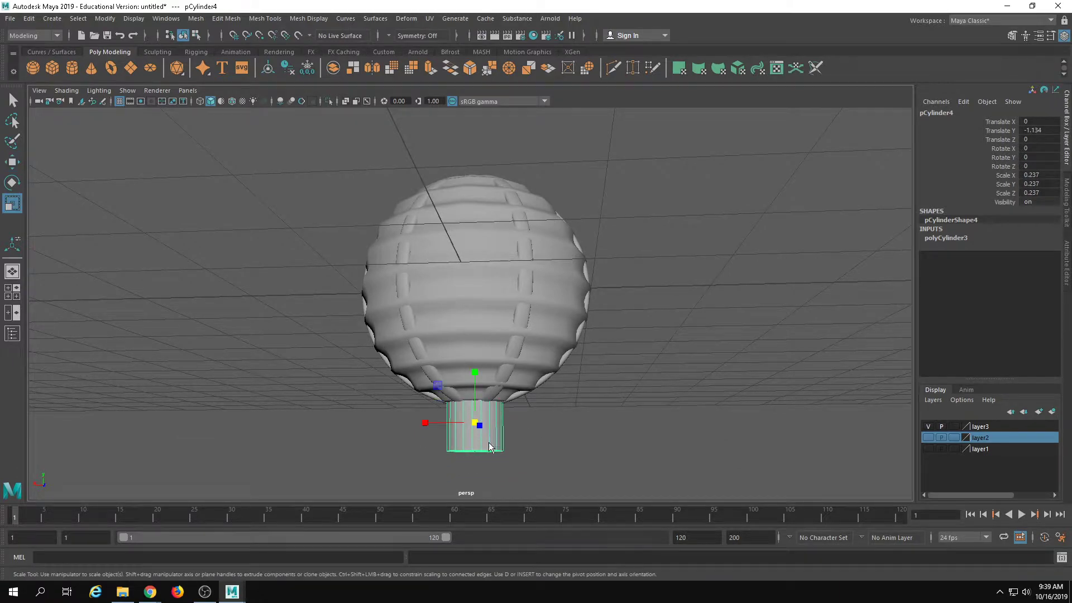
right_drag(489, 445, 438, 444)
drag(426, 437, 551, 470)
alt+drag(479, 447, 570, 440)
key(F8)
Raise the flared cylinder to about Y -0.99 so it meets the grooved sphere, and deselect it
key(w)
drag(476, 396, 476, 386)
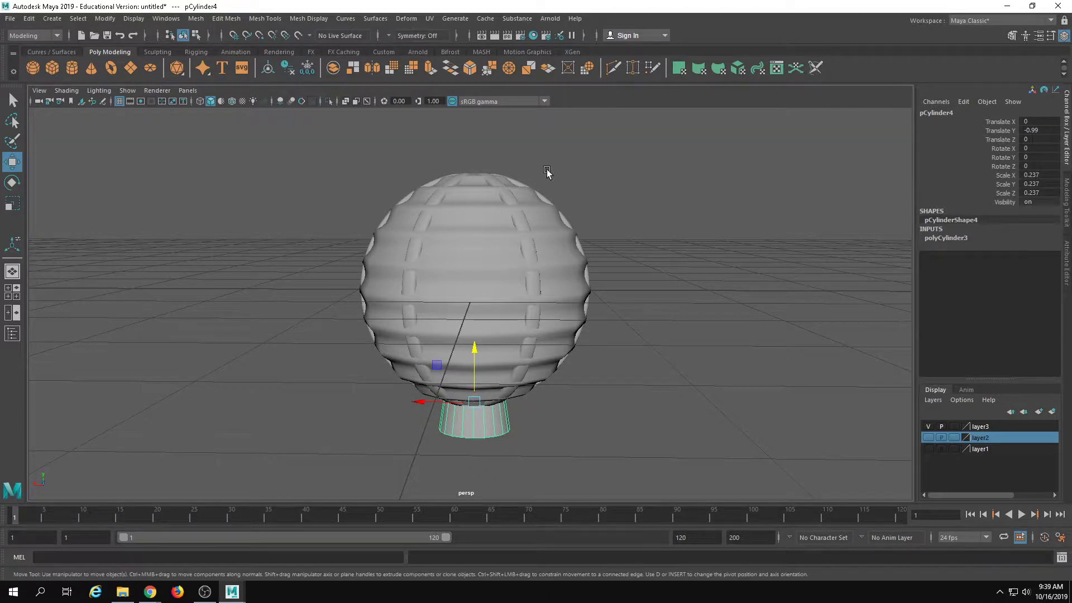
alt+middle_drag(548, 172, 545, 195)
click(546, 193)
Create a polygon pipe at the origin, around the grooved sphere
click(52, 18)
mouse_move(112, 58)
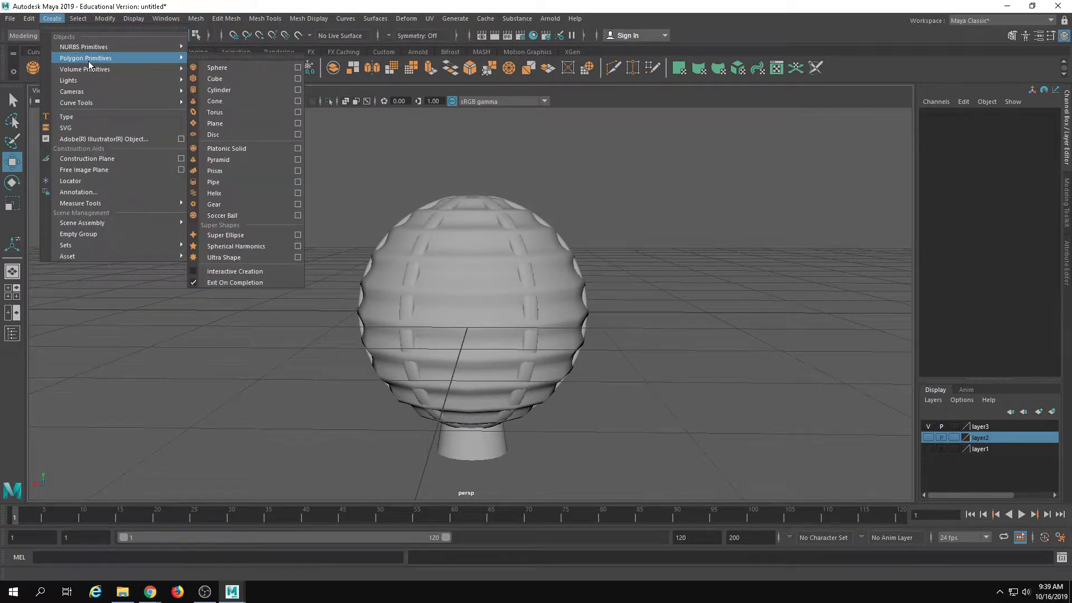
click(260, 181)
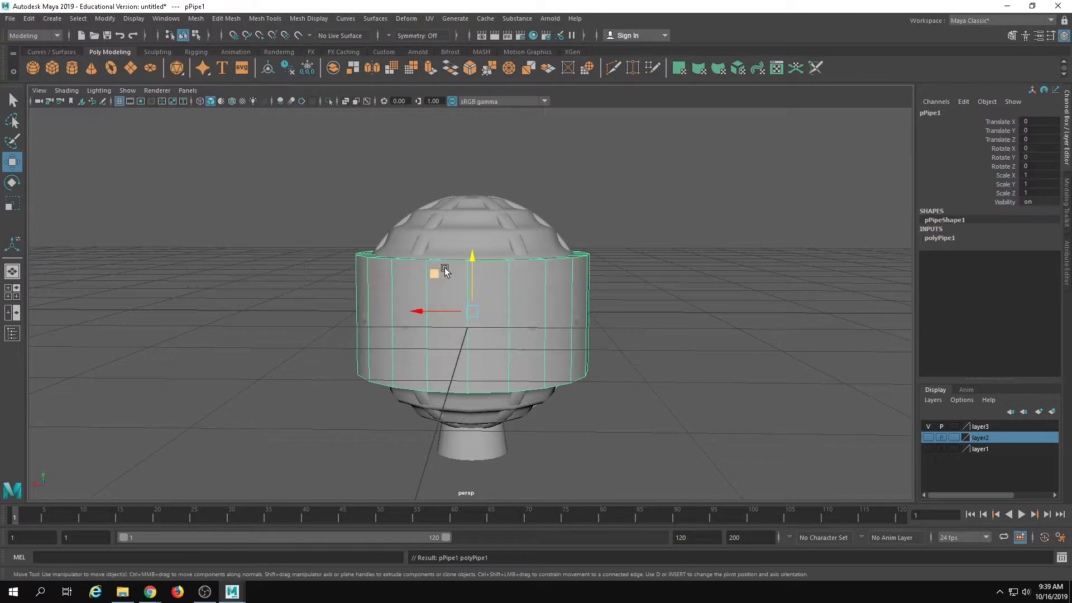
Scale the pipe uniformly to about 0.348, raise it to about Y 0.963 atop the sphere, and set its thickness to 0.1
drag(446, 271, 424, 246)
key(r)
click(962, 235)
double_click(1027, 264)
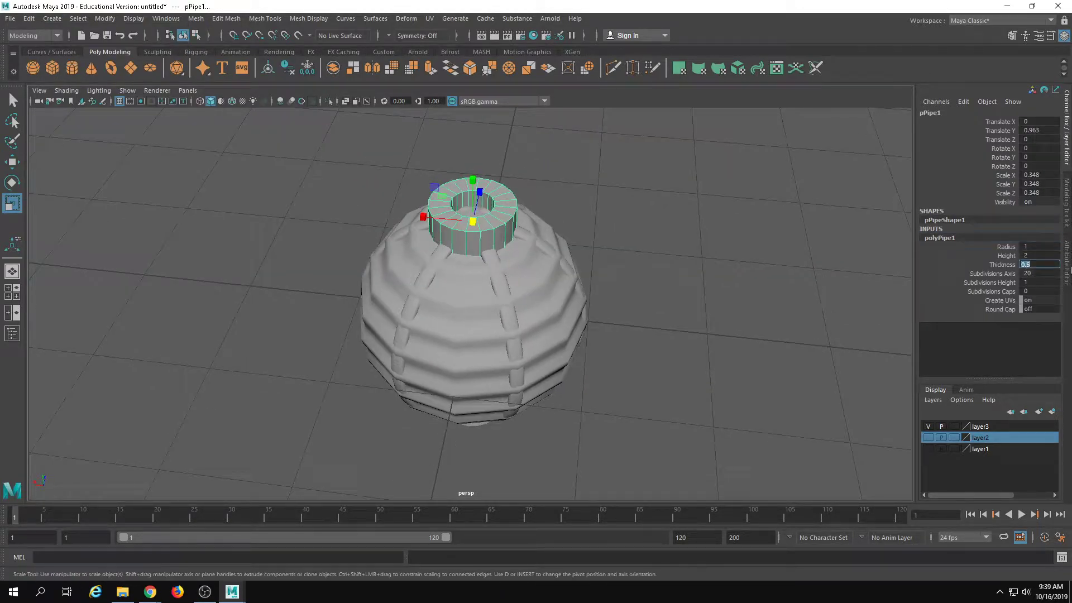
text(0.1)
key(Return)
alt+drag(591, 320, 584, 280)
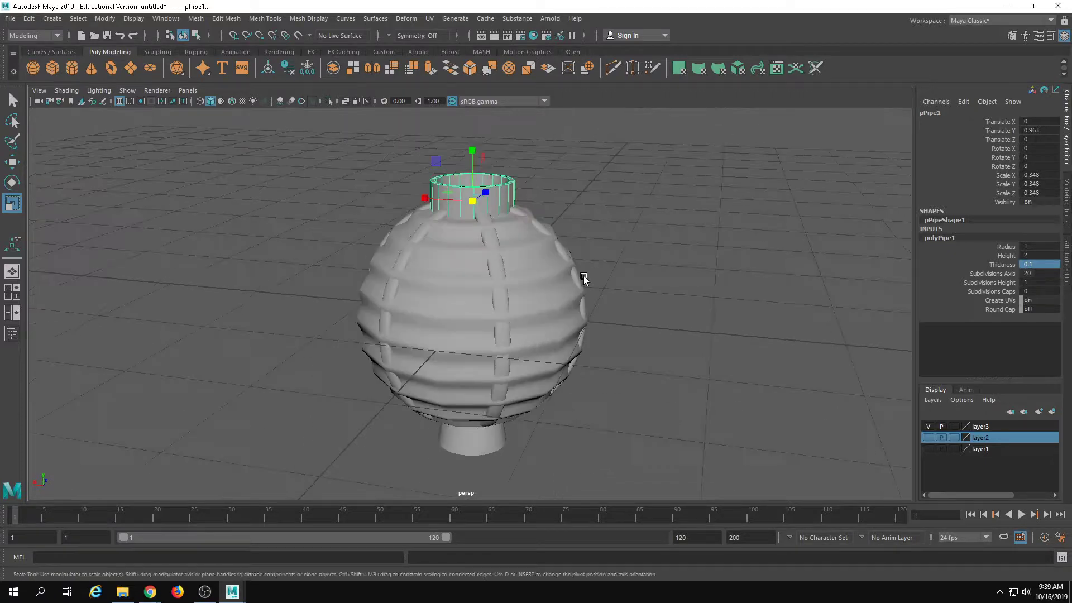
Refine the pipe's size and height so it sits as a collar on the sphere's top, and deselect it
key(w)
key(r)
drag(454, 203, 491, 211)
click(457, 202)
click(491, 211)
key(w)
drag(472, 162, 468, 157)
scroll(484, 202, down, 5)
click(483, 203)
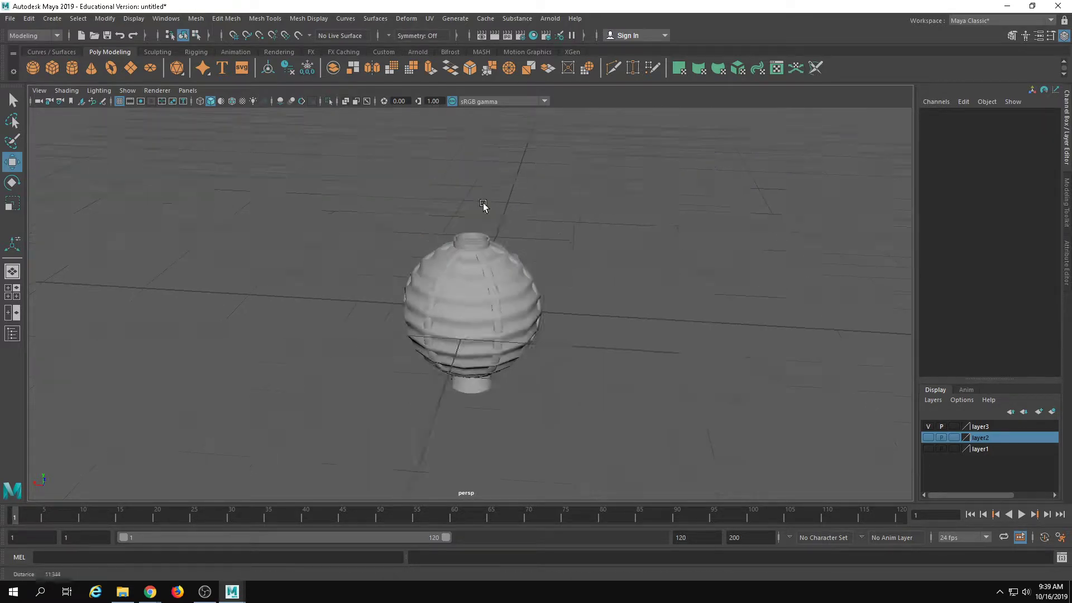
alt+drag(484, 203, 469, 165)
drag(335, 214, 735, 562)
alt+drag(570, 365, 607, 352)
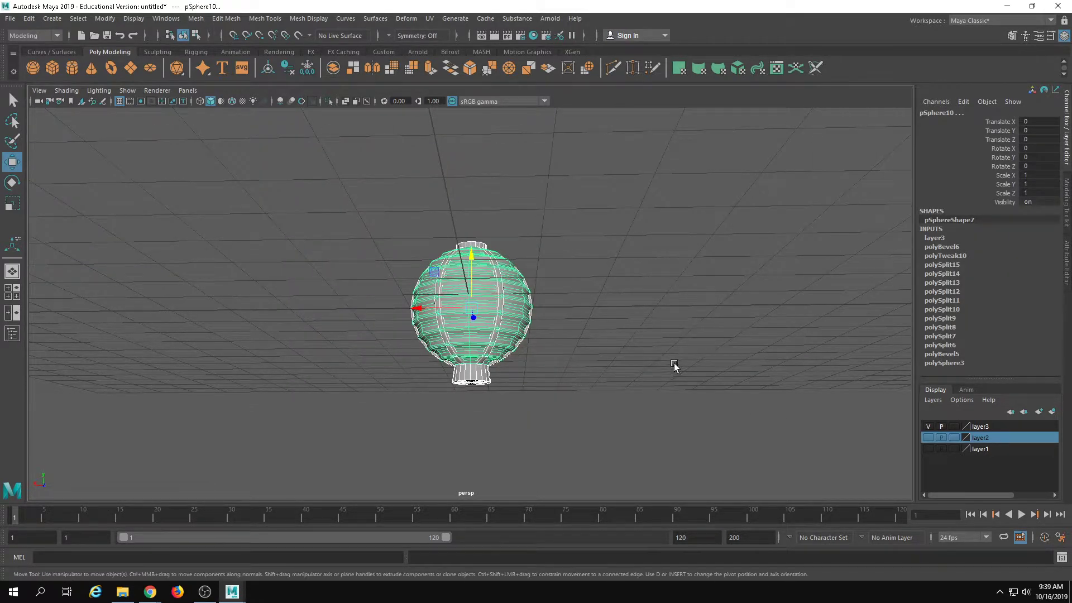
click(675, 366)
alt+drag(630, 202, 636, 234)
Create a Blinn material in Hypershade and make its color fully saturated red at value 0.5
click(535, 35)
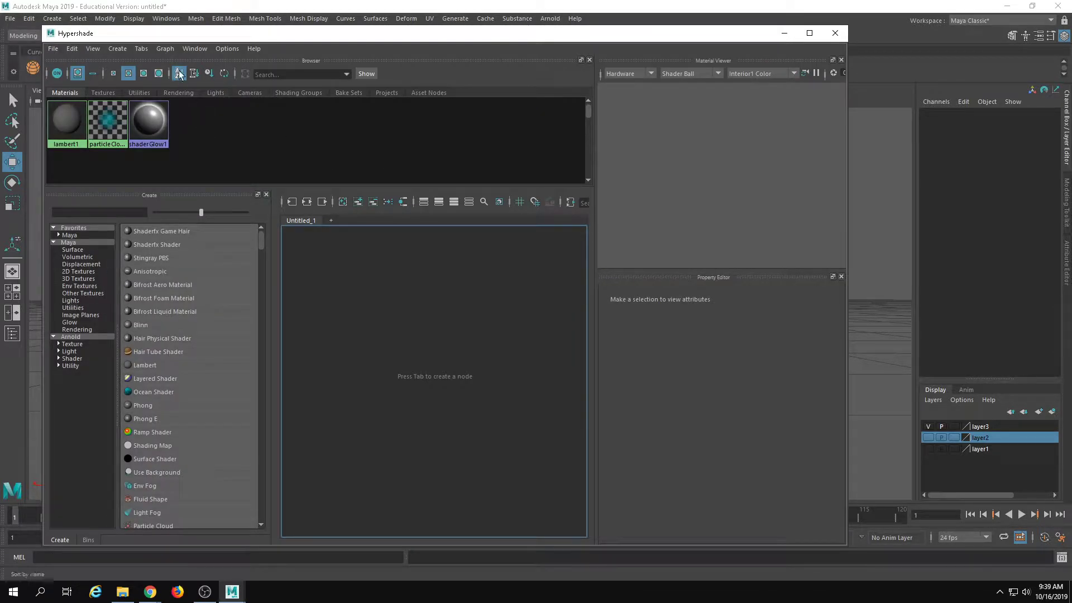
click(117, 49)
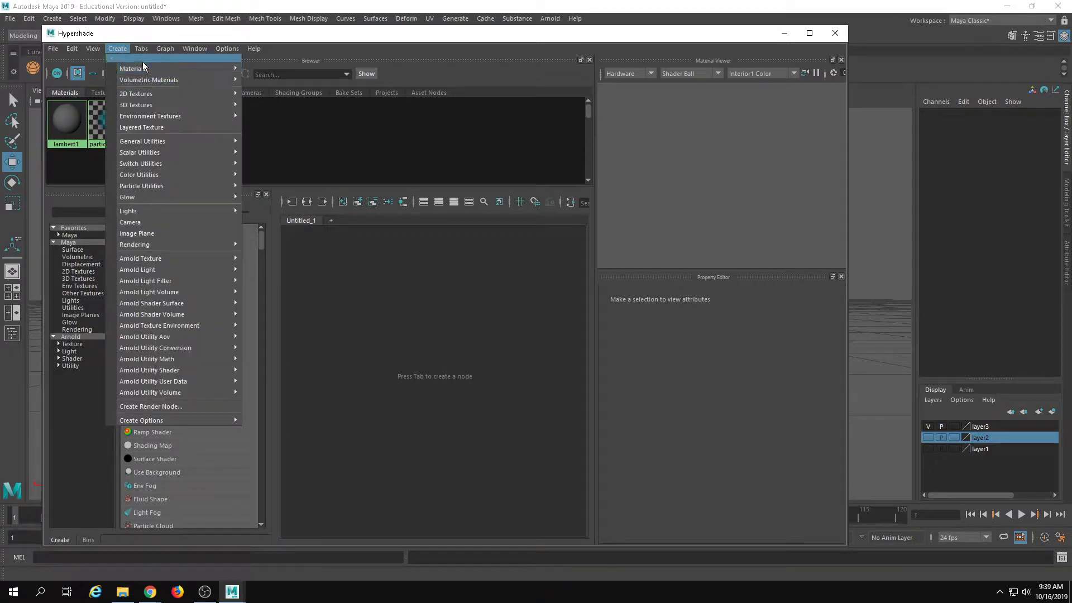
mouse_move(144, 67)
click(274, 147)
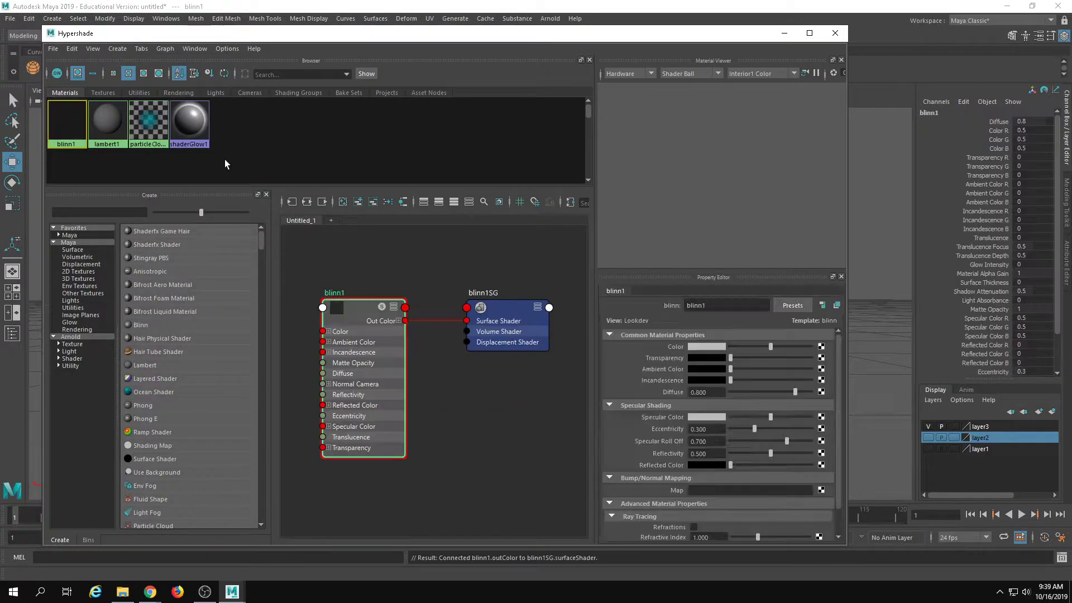
click(710, 349)
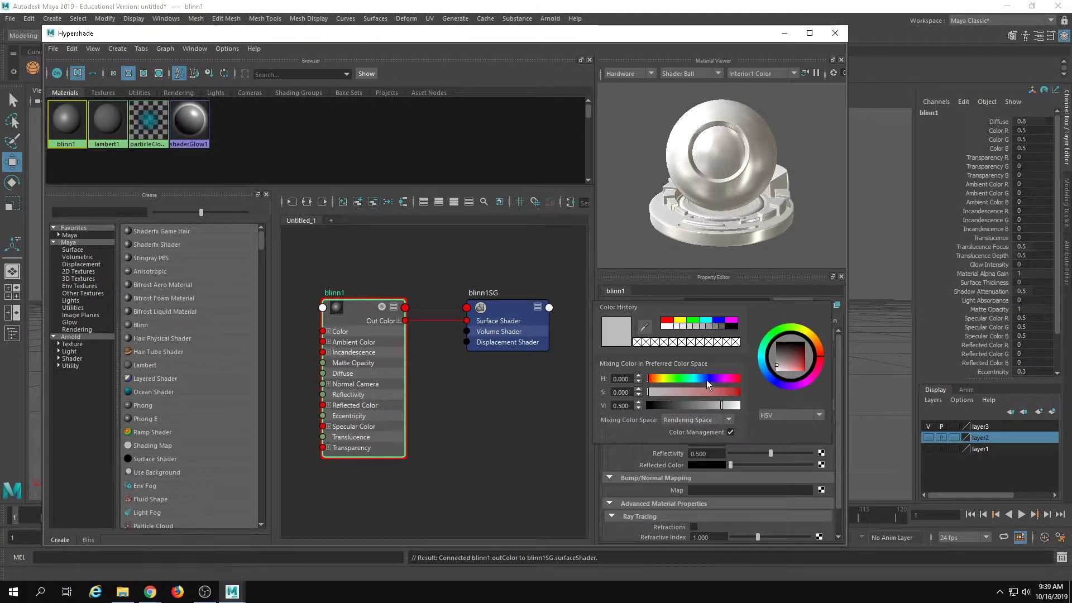
drag(705, 392, 762, 394)
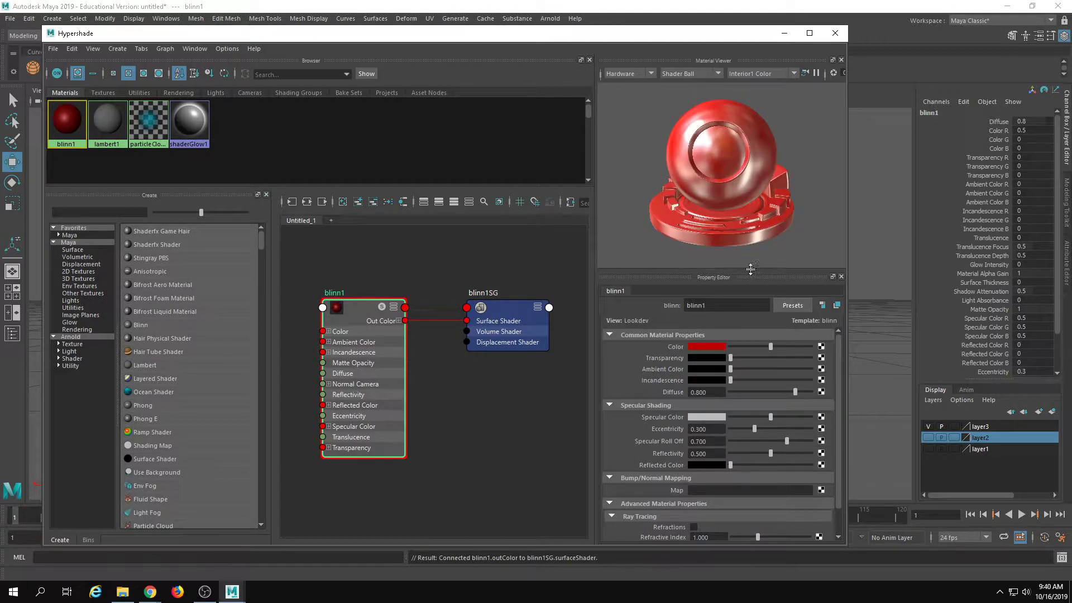
Set the Blinn's incandescence to red at about 0.504, specular color 0.329, eccentricity 0.147, and specular roll off and reflectivity 0
click(701, 381)
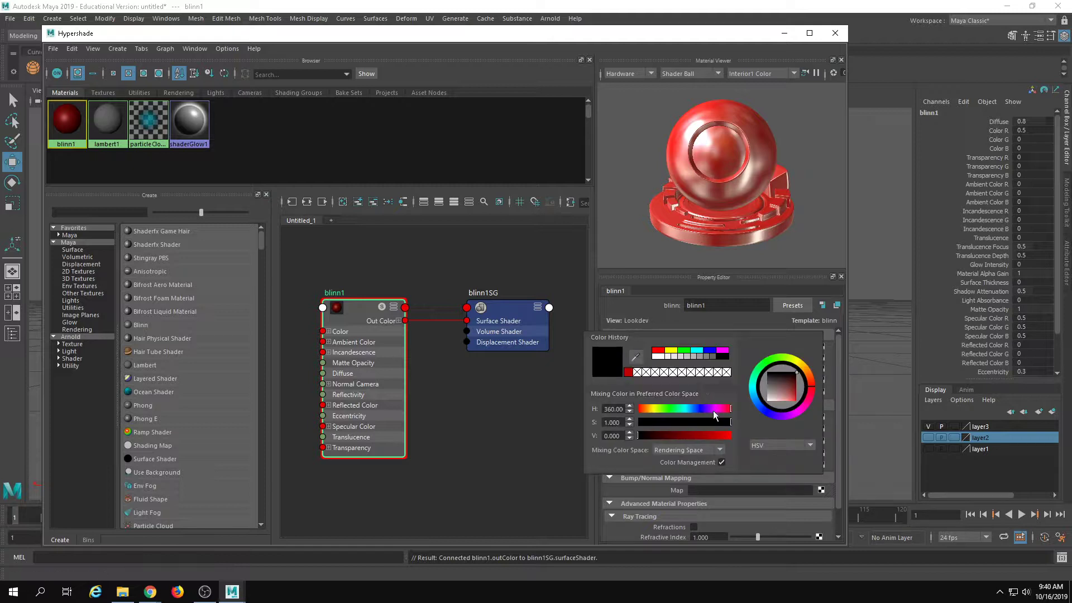
drag(713, 435, 712, 435)
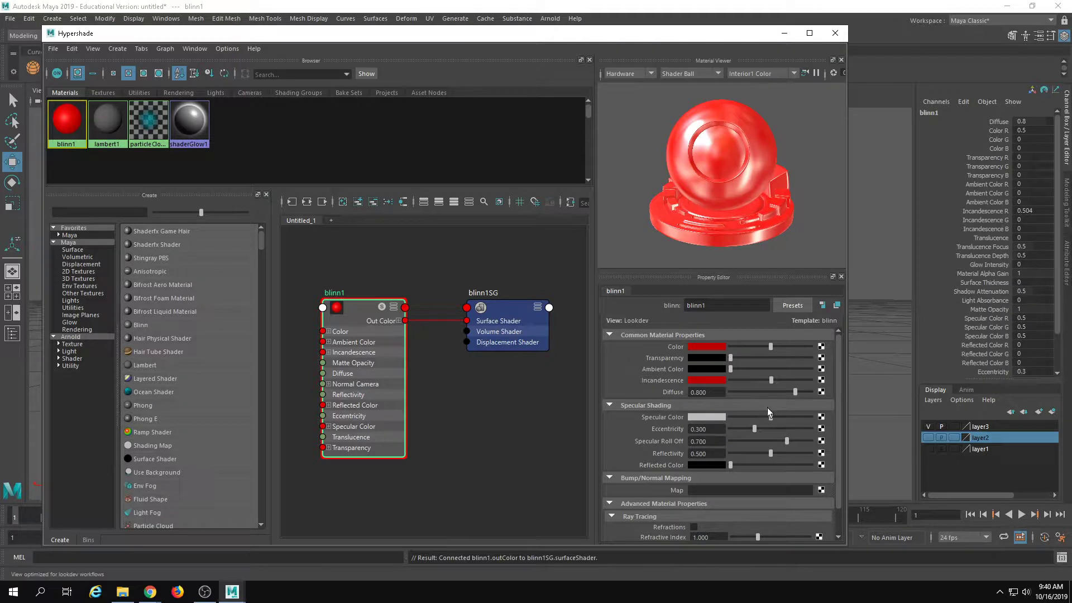
drag(769, 416, 727, 438)
click(746, 453)
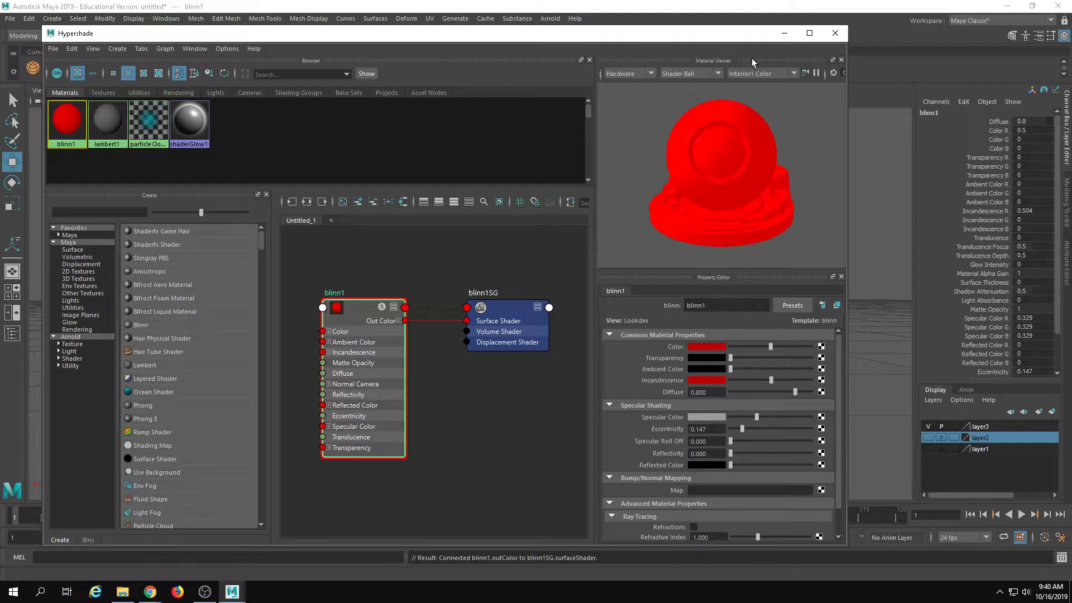
click(835, 33)
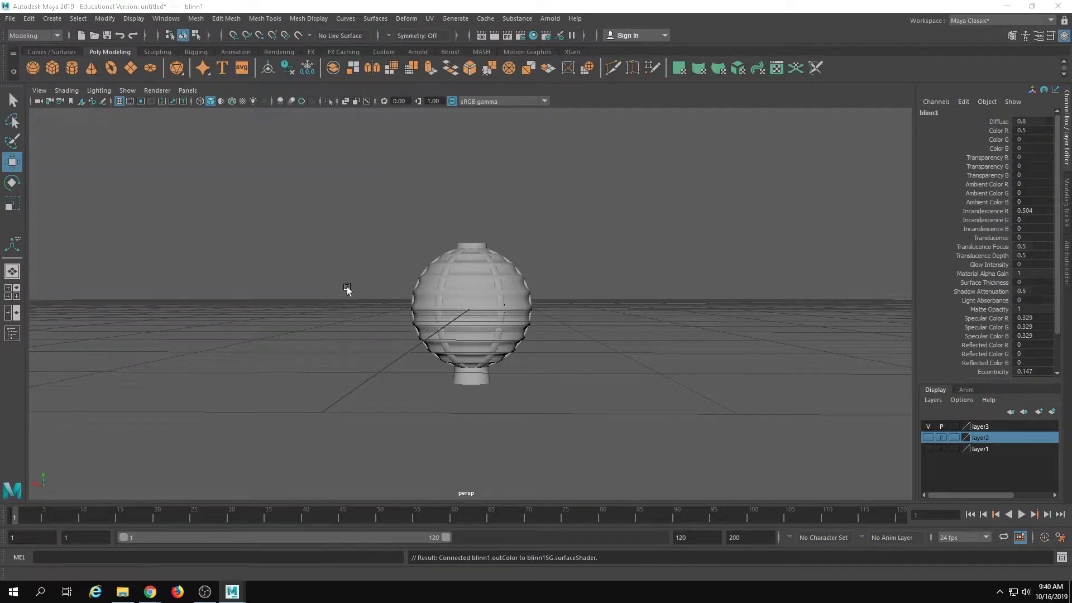
Assign the red Blinn material to the grooved sphere and deselect it
click(457, 312)
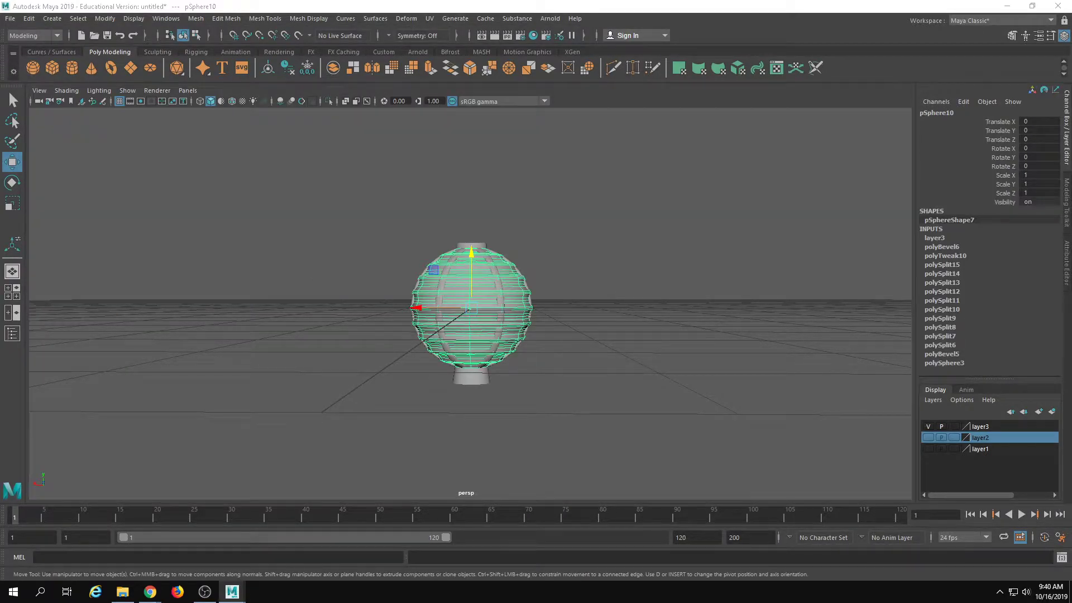
click(457, 222)
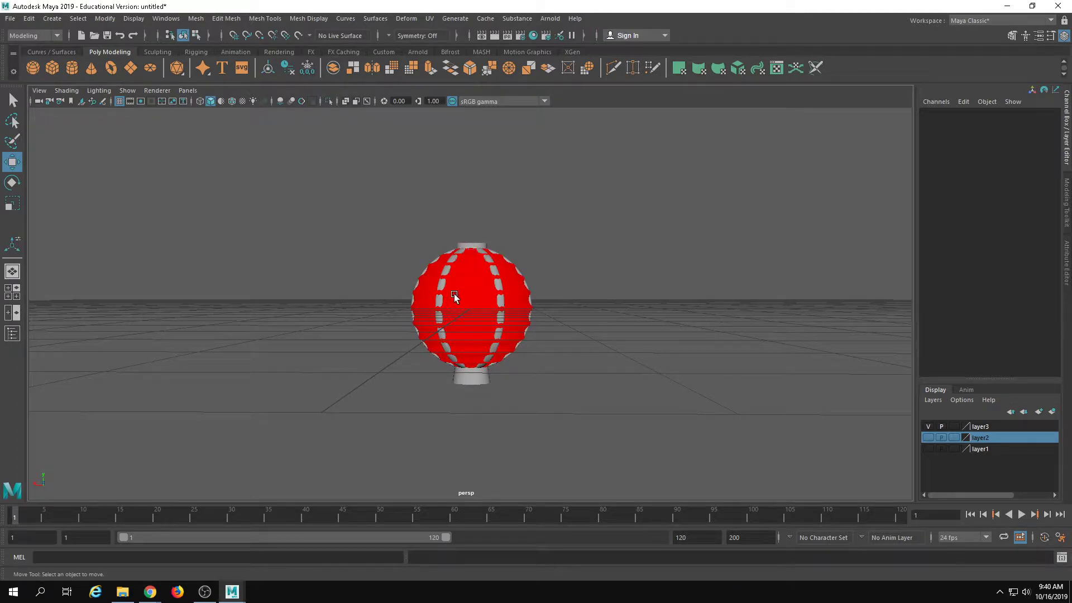
alt+drag(369, 297, 339, 320)
scroll(364, 355, up, 4)
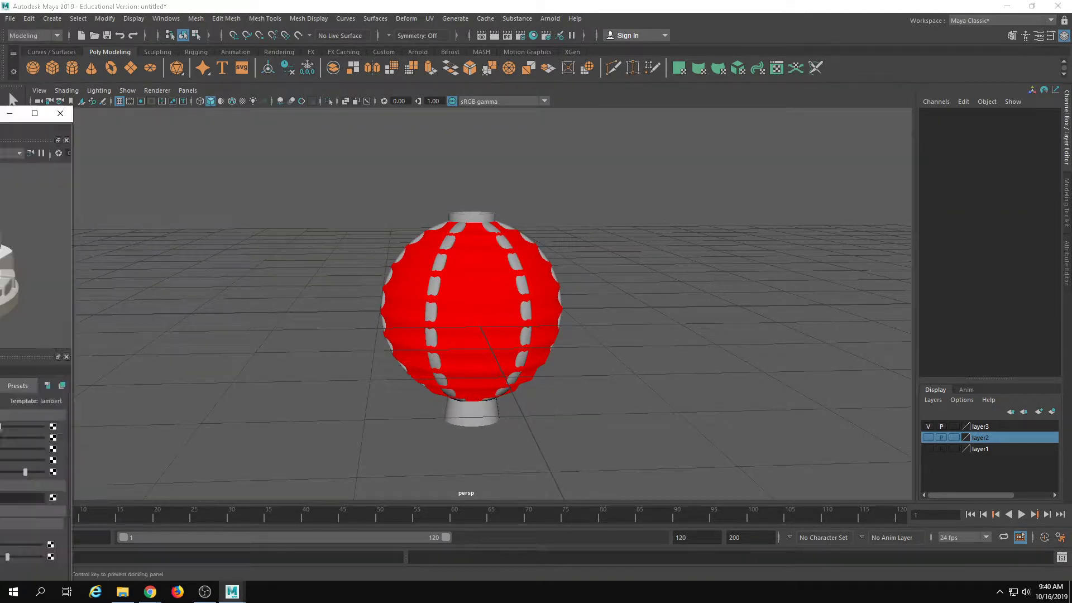
Move Hypershade out of the way, open the Arnold RenderView, and start rendering the perspective view
drag(0, 113, 0, 115)
drag(422, 21, 1, 72)
click(550, 18)
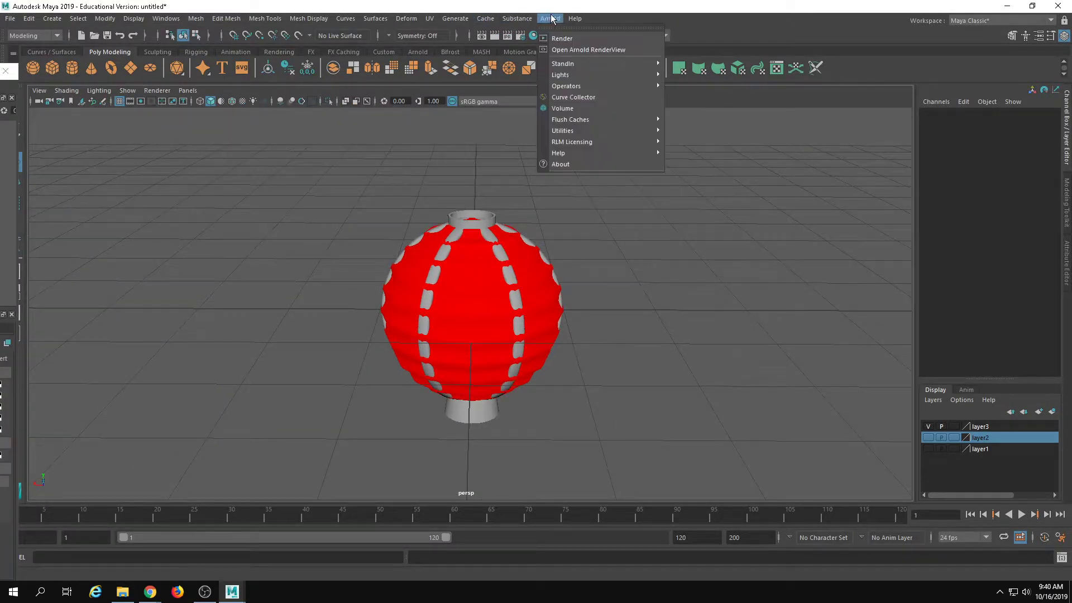
click(568, 53)
click(644, 135)
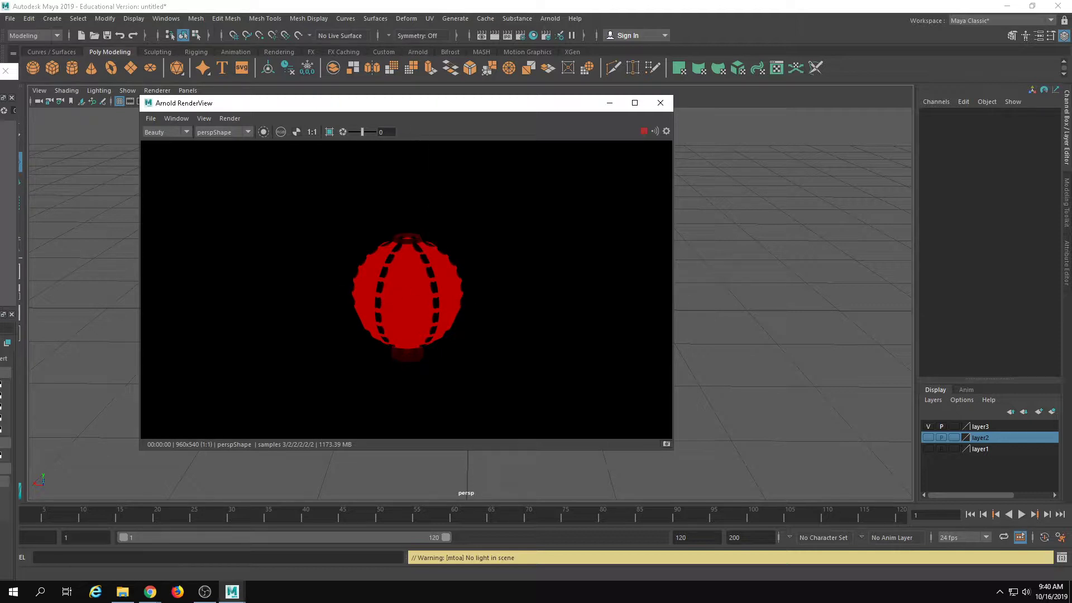
Create an aiStandardSurface material in Hypershade and replace its settings with the Gold preset
drag(1, 71, 1069, 162)
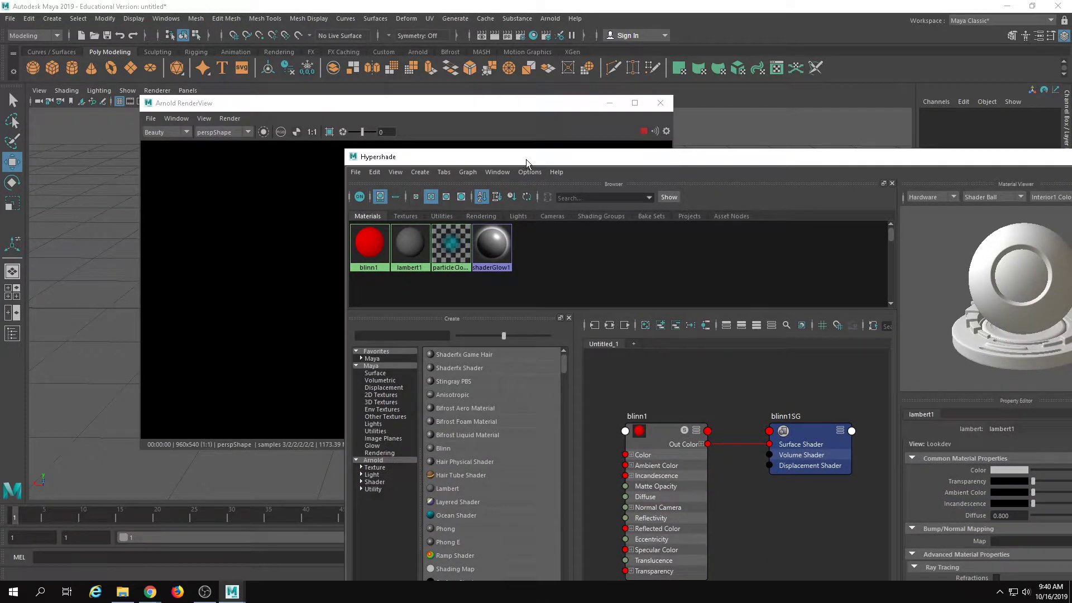
drag(526, 162, 550, 124)
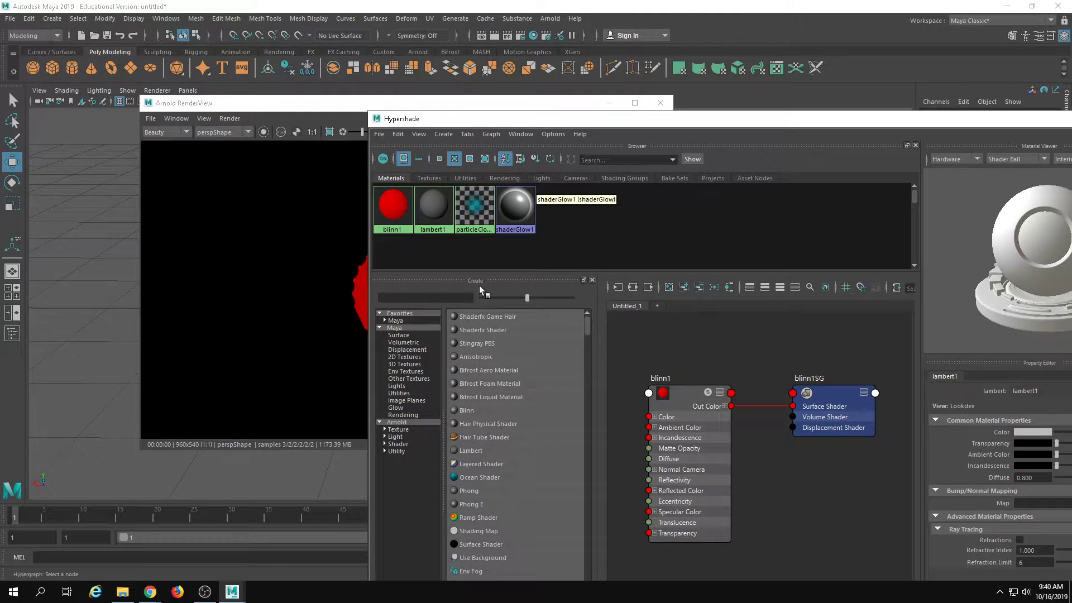
click(404, 443)
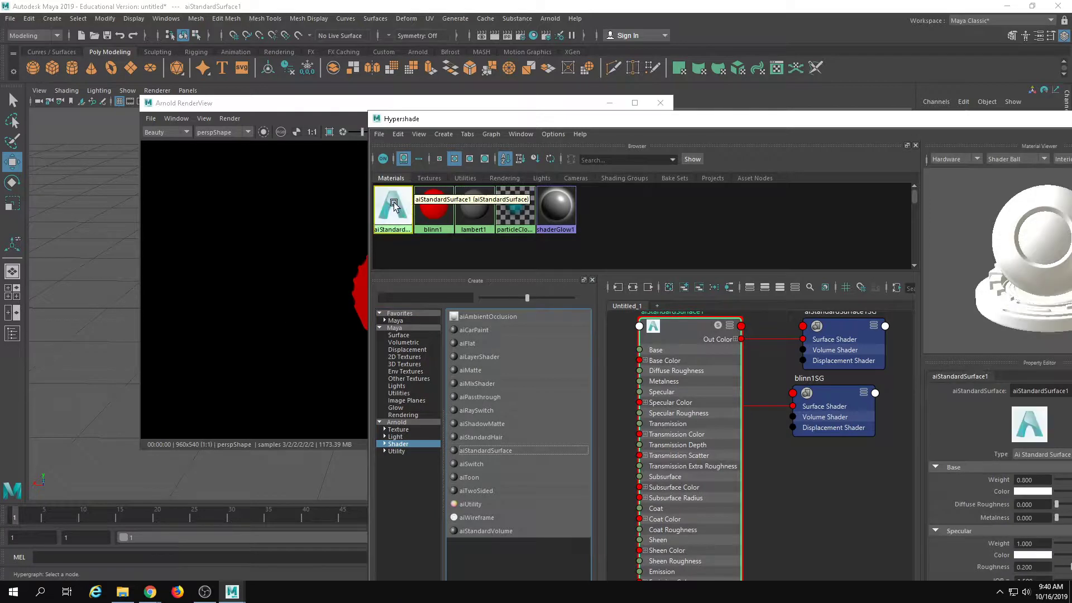
drag(598, 118, 378, 36)
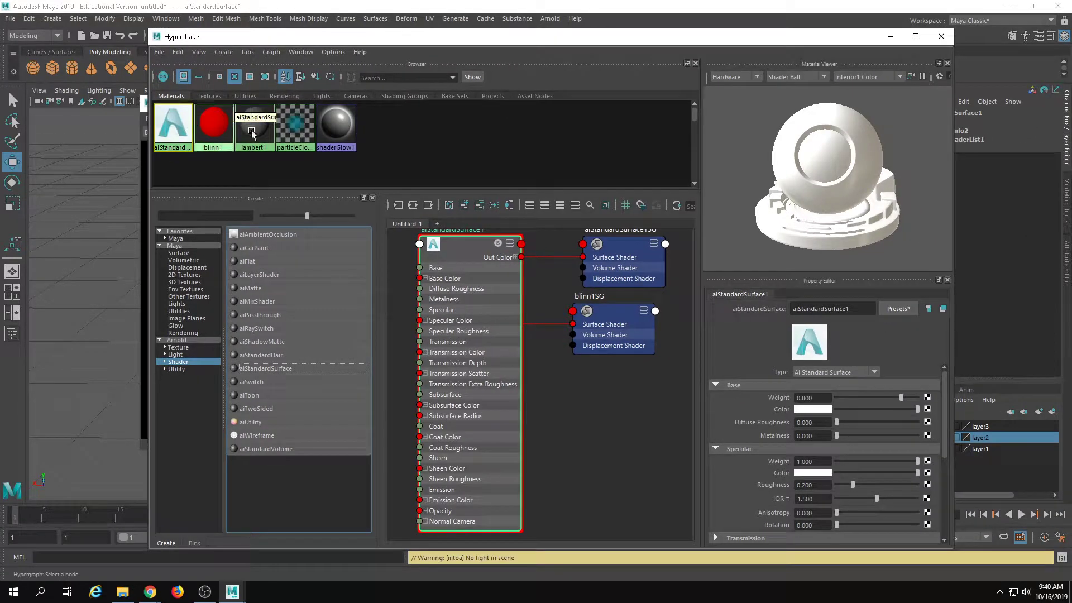
click(904, 309)
mouse_move(943, 212)
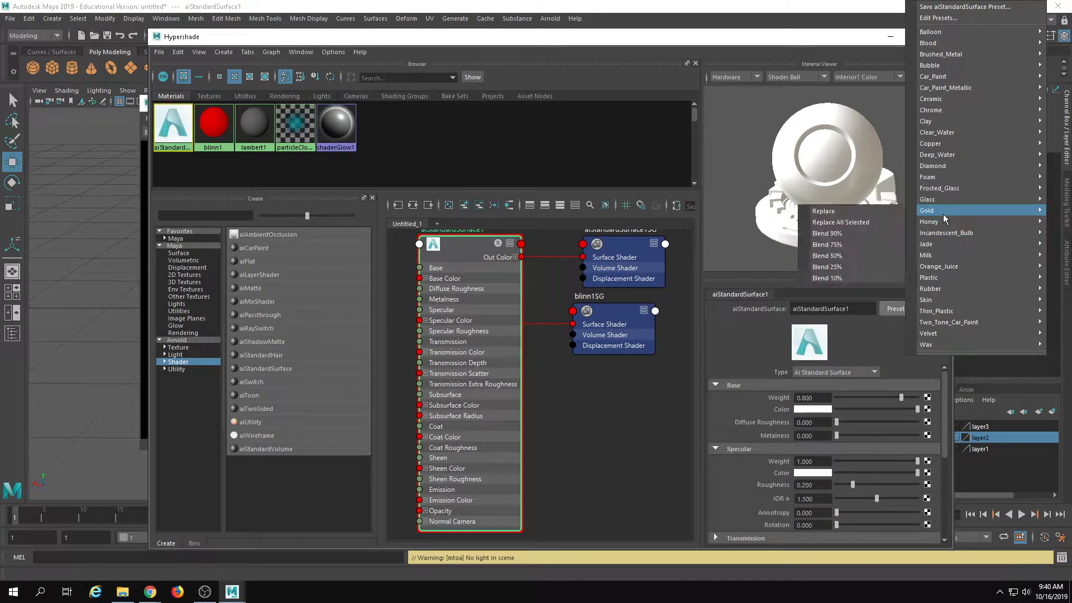
click(852, 222)
Rearrange the Hypershade and render windows, and assign the gold aiStandardSurface material to the sphere's vertical bands
drag(594, 36, 835, 86)
click(357, 100)
drag(360, 110, 221, 315)
click(392, 279)
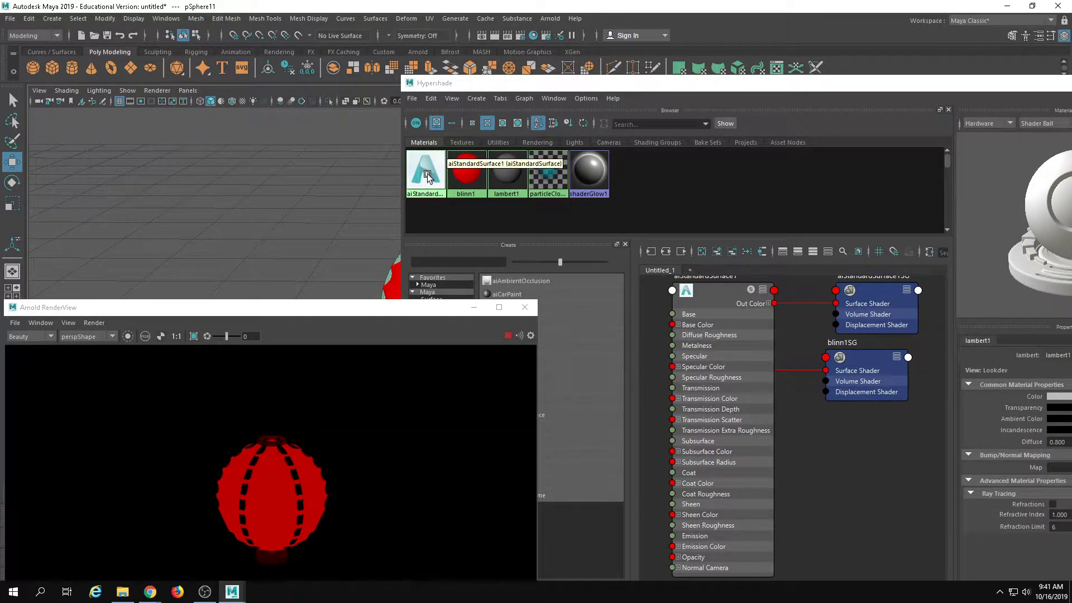
right_drag(428, 178, 340, 229)
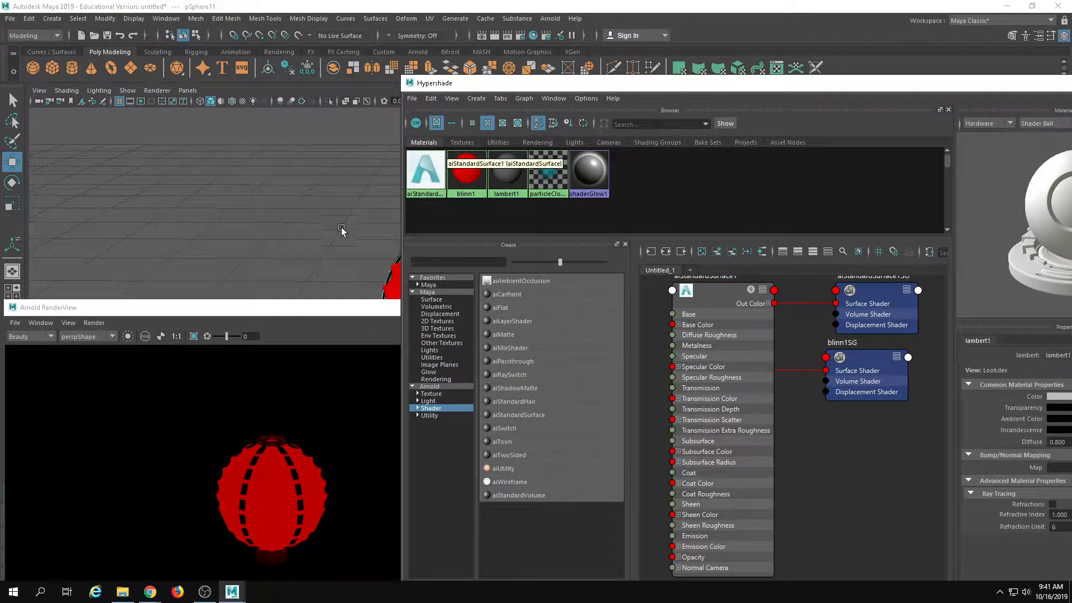
click(305, 310)
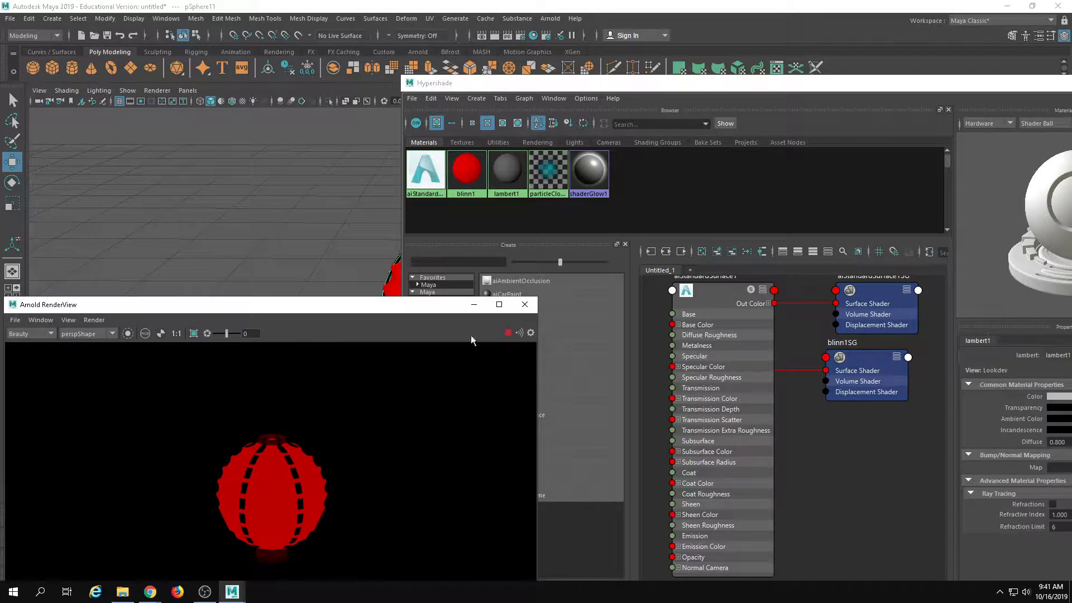
Create an Arnold area light and move it out and away from the lantern
click(550, 18)
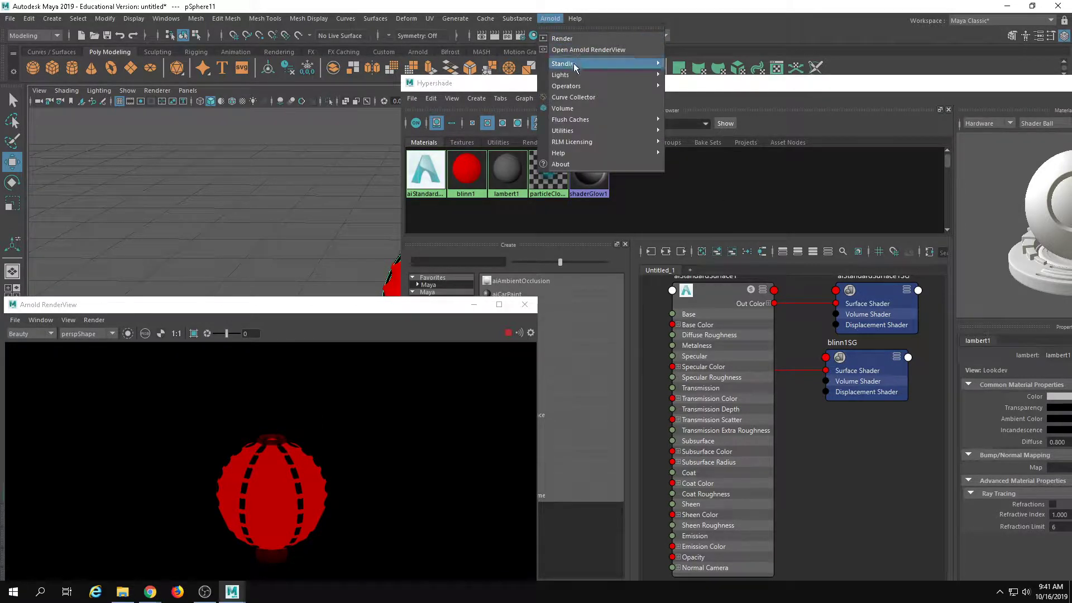
mouse_move(575, 75)
click(693, 83)
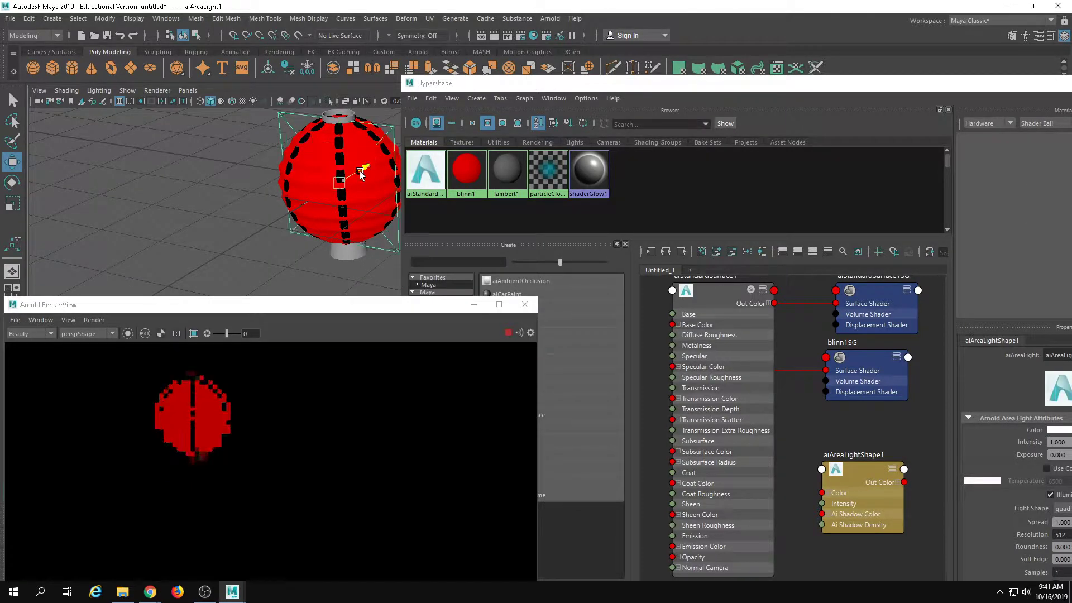
drag(315, 202, 171, 252)
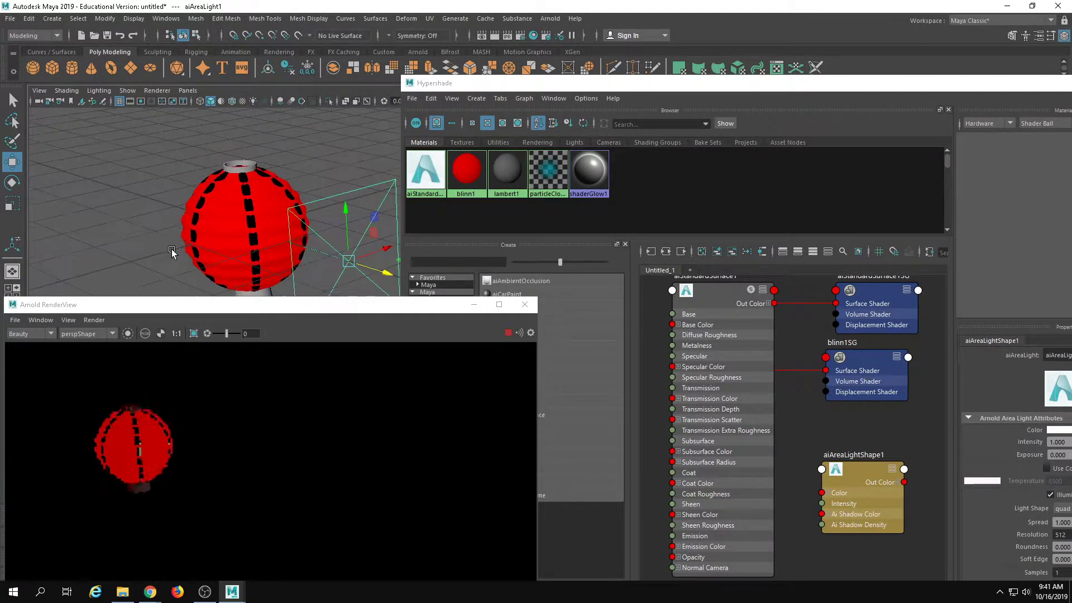
drag(349, 209, 346, 177)
Set the area light's intensity to about 6.948 and its exposure to about 2.171
drag(974, 83, 849, 329)
click(1067, 260)
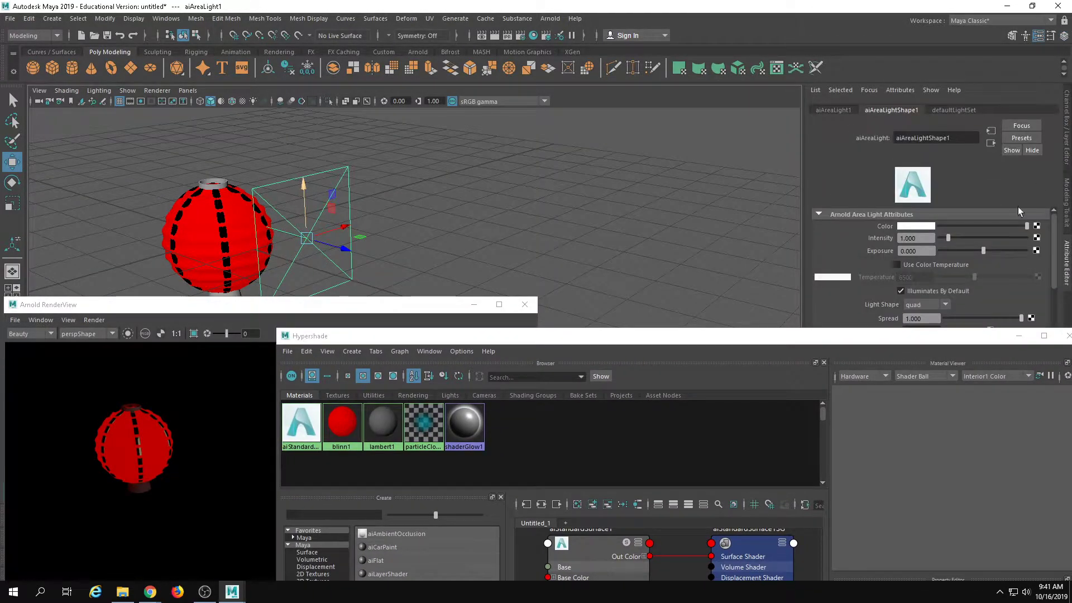
drag(987, 238, 1002, 251)
Assign the gold aiStandardSurface material to the top pipe and the flared base cylinder, and close Hypershade
alt+drag(637, 195, 502, 201)
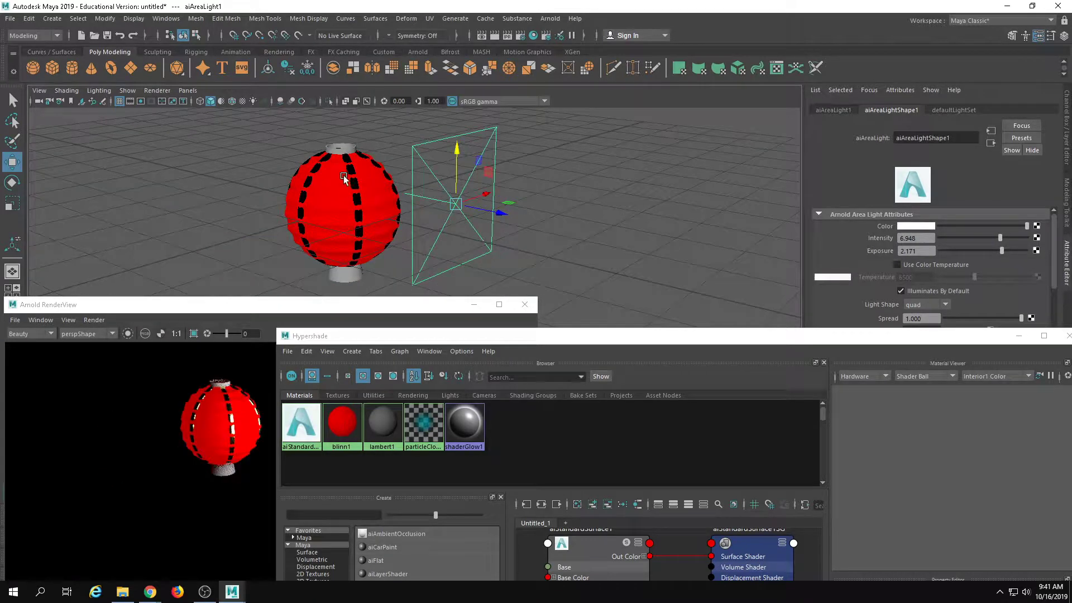
click(340, 150)
click(347, 283)
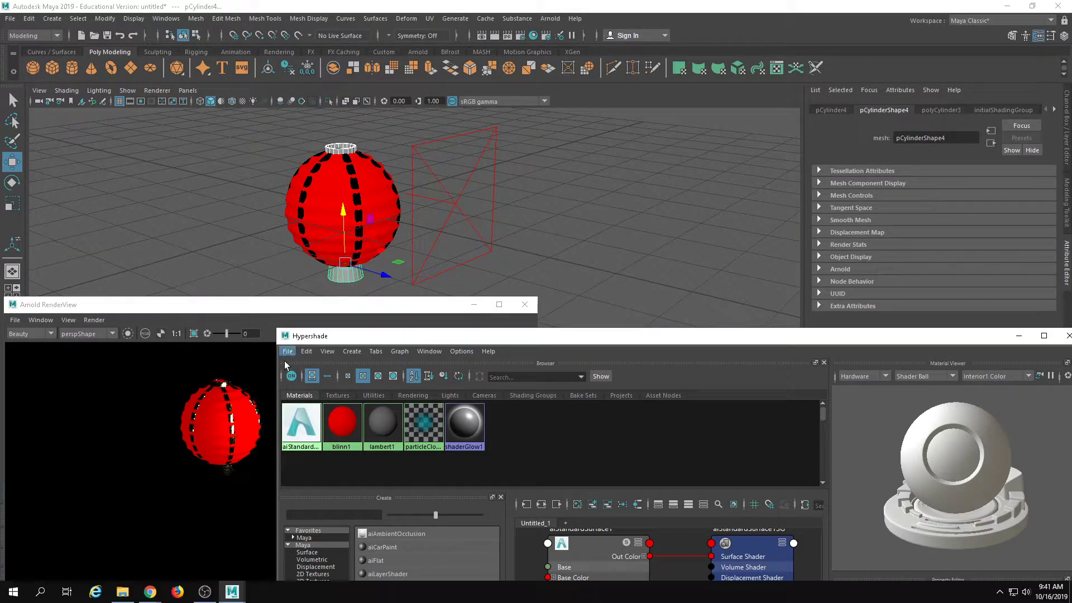
alt+drag(232, 203, 362, 250)
alt+right_drag(362, 249, 523, 252)
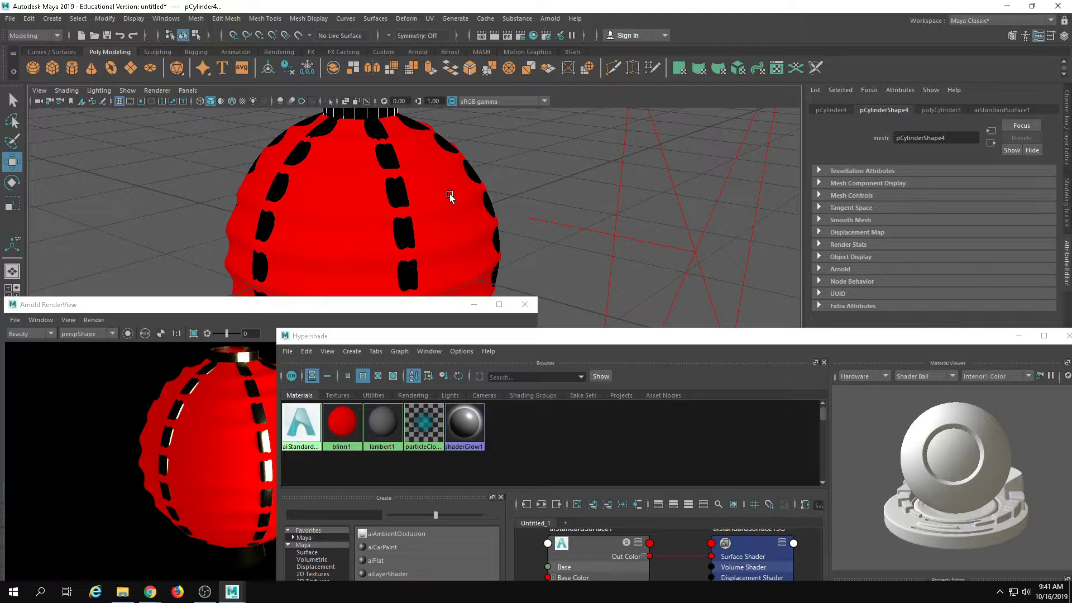
drag(899, 340, 749, 288)
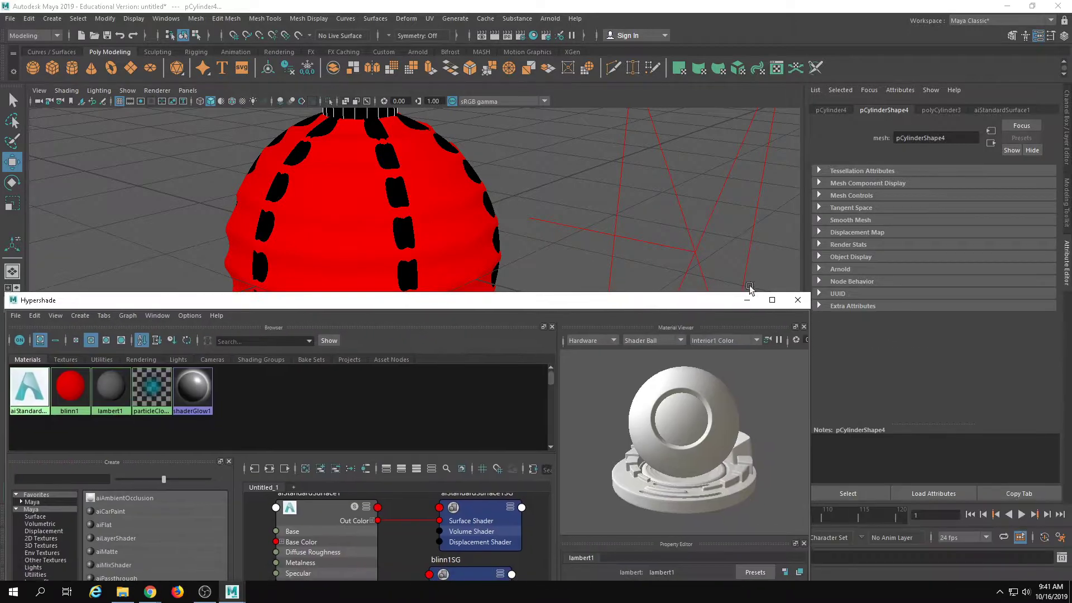
click(789, 302)
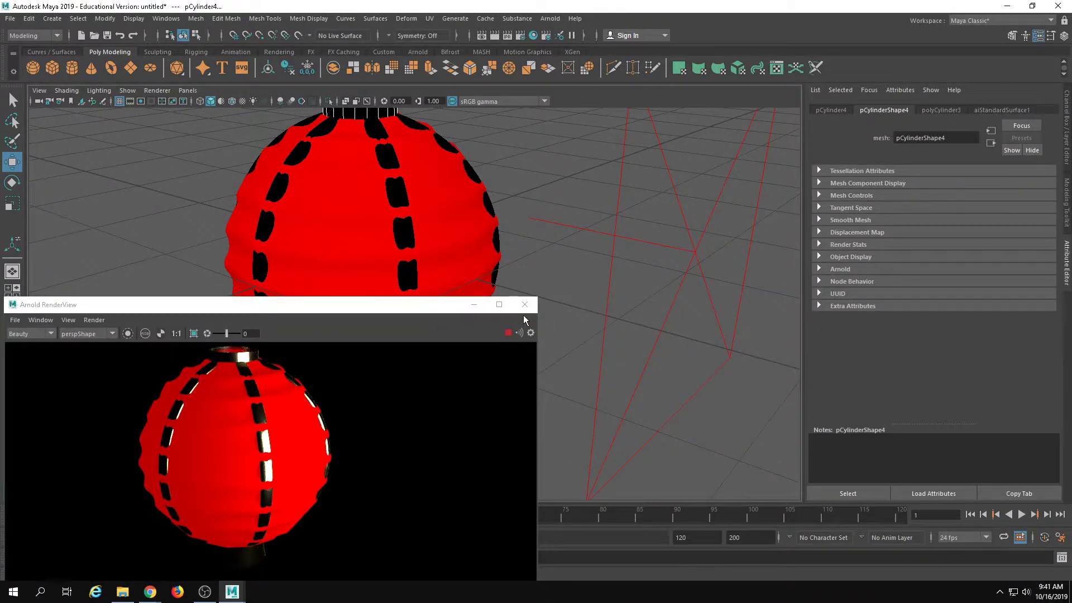
Close the render view, put the lantern pieces and area light on a new display layer, and hide that layer
click(533, 308)
scroll(495, 306, down, 5)
drag(244, 168, 646, 430)
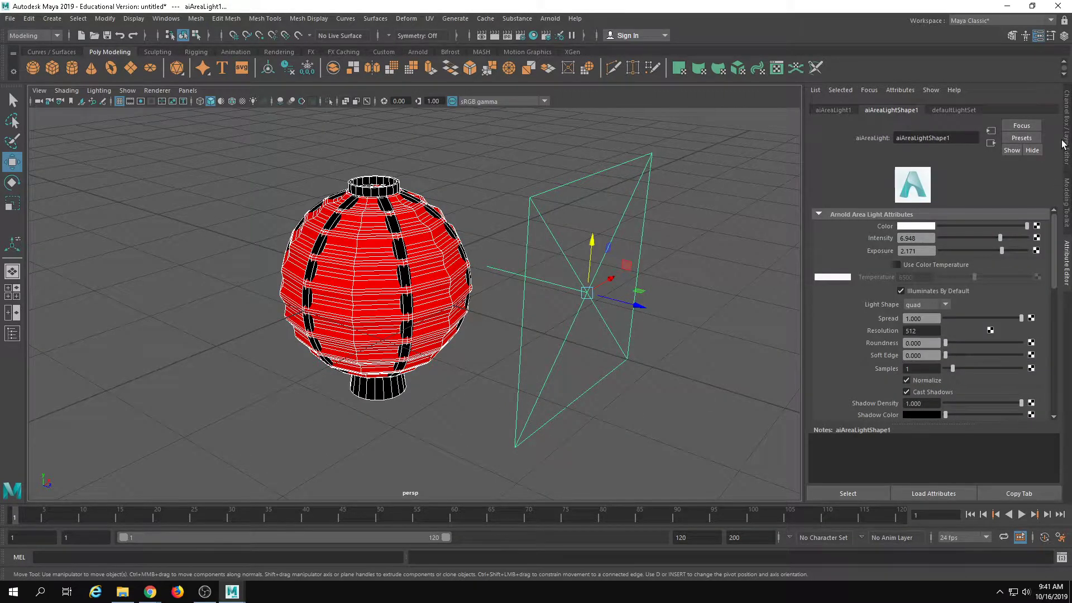
click(1062, 144)
click(1052, 412)
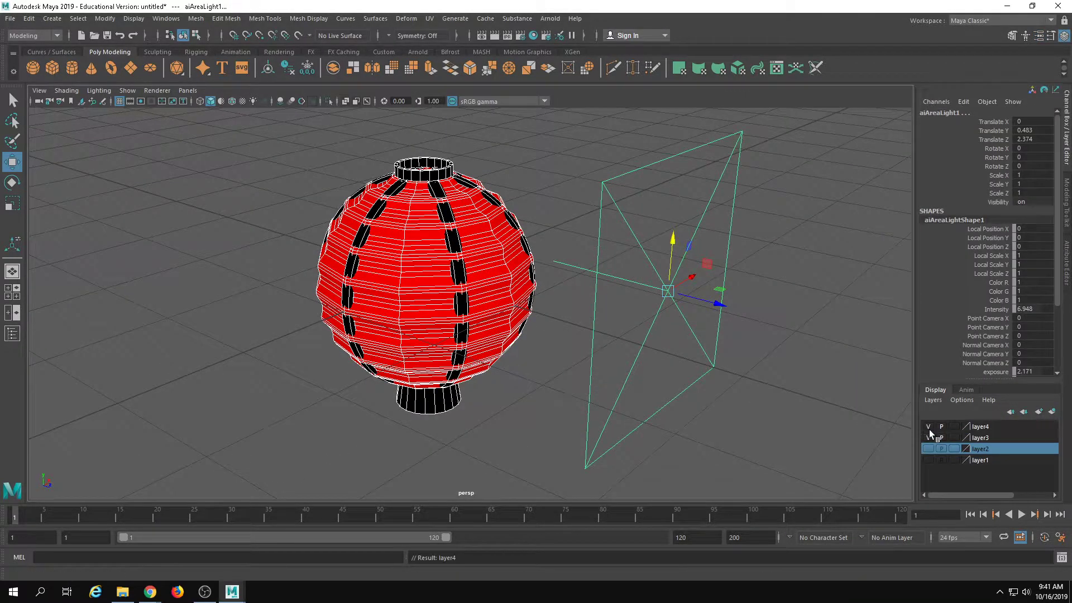
click(928, 428)
Draw a long, wavy curve across the ground grid with the CV Curve Tool and finish it
alt+drag(422, 327, 491, 351)
alt+right_drag(491, 352, 299, 305)
alt+middle_drag(299, 306, 341, 329)
click(417, 333)
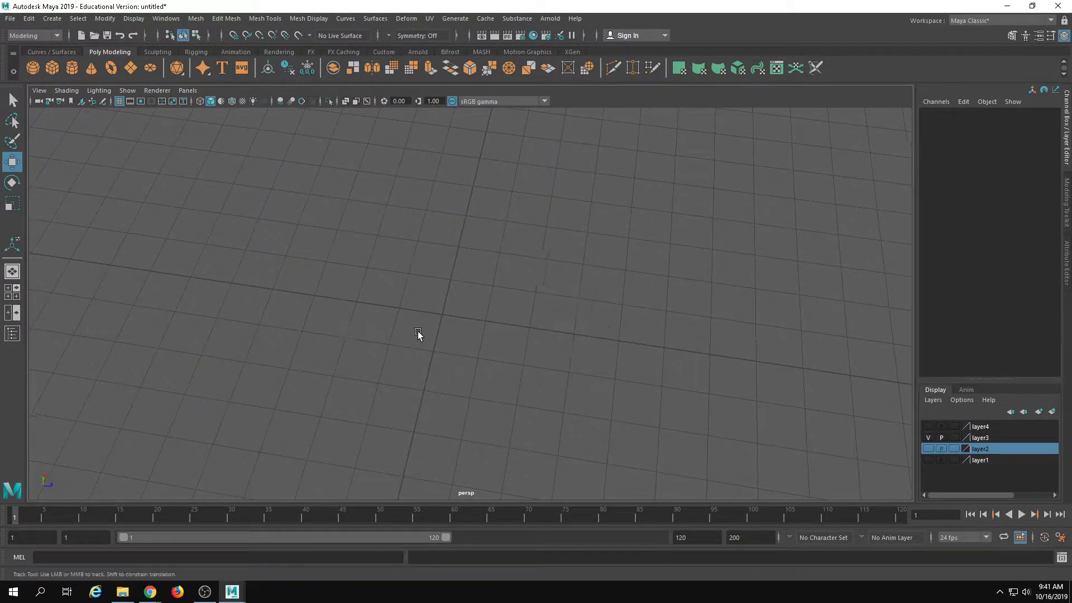
alt+drag(417, 332, 487, 324)
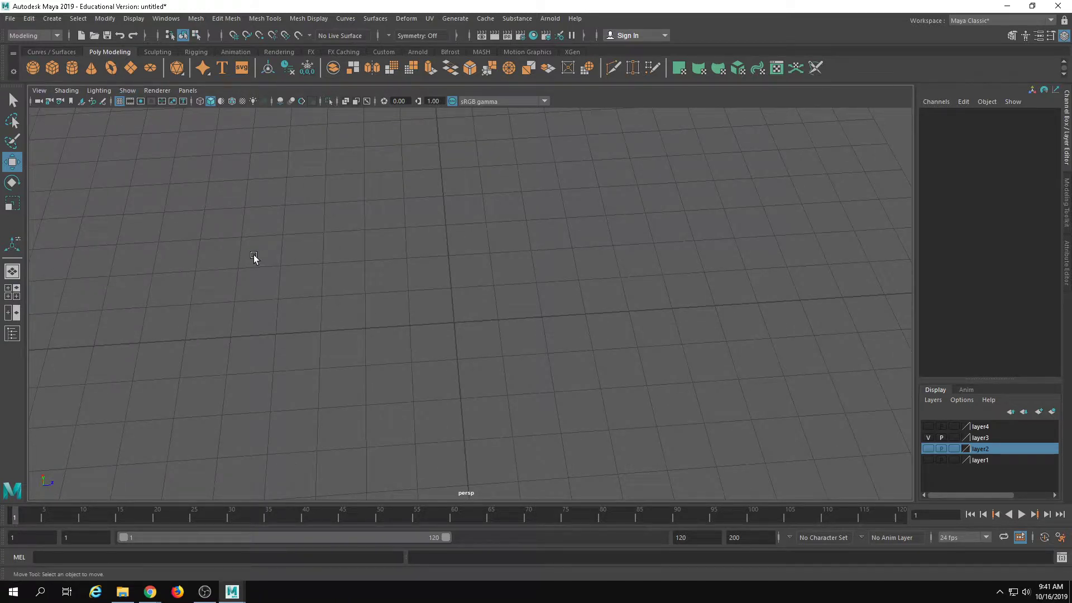
click(52, 18)
mouse_move(62, 60)
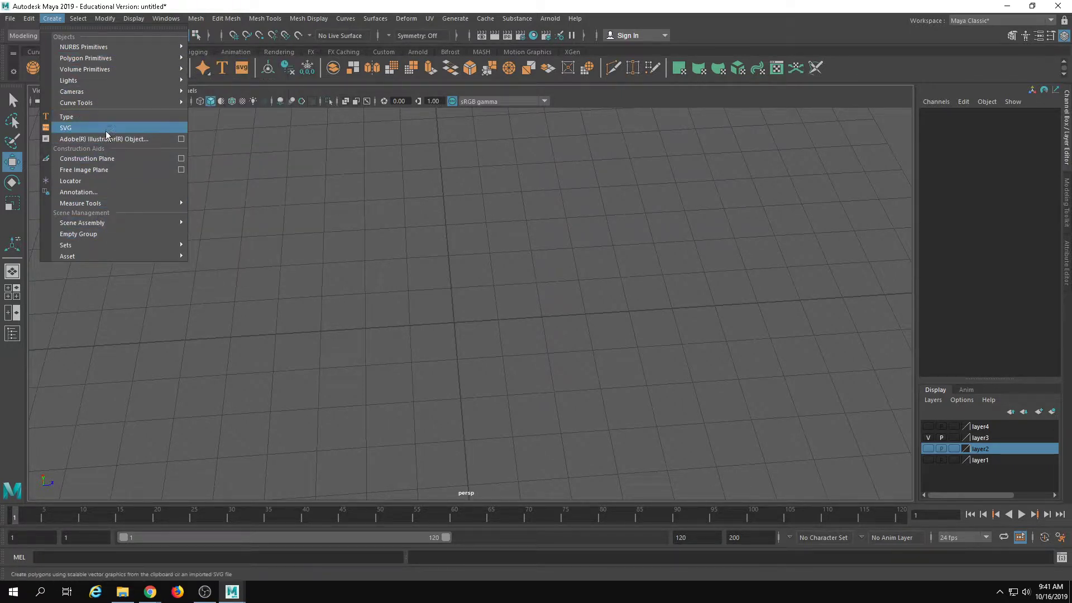
mouse_move(90, 102)
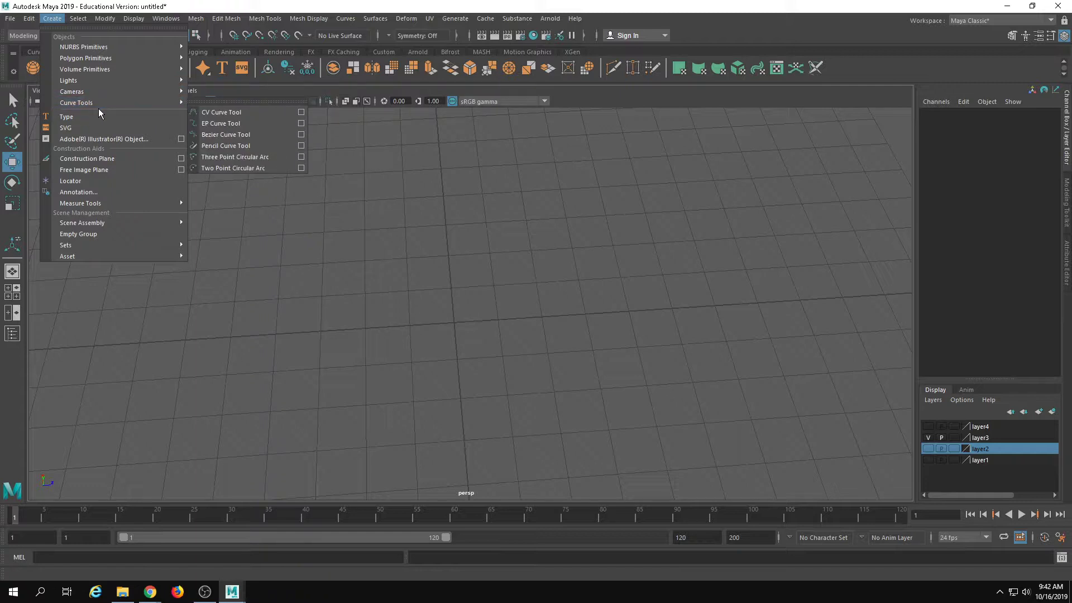
click(221, 112)
alt+middle_drag(411, 291, 366, 323)
click(255, 333)
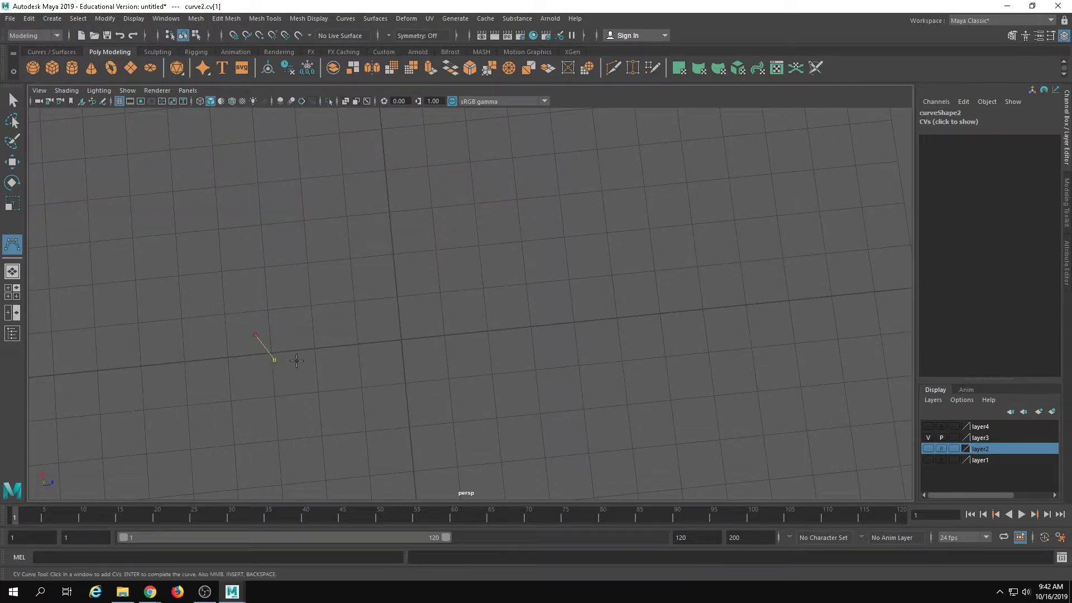
click(381, 329)
click(430, 370)
click(466, 338)
click(501, 306)
click(590, 349)
click(676, 302)
key(w)
Create a polygon cube, move it to the starting end of the curve, and scale it uniformly to about 0.188
alt+drag(681, 328, 607, 349)
alt+drag(203, 192, 71, 120)
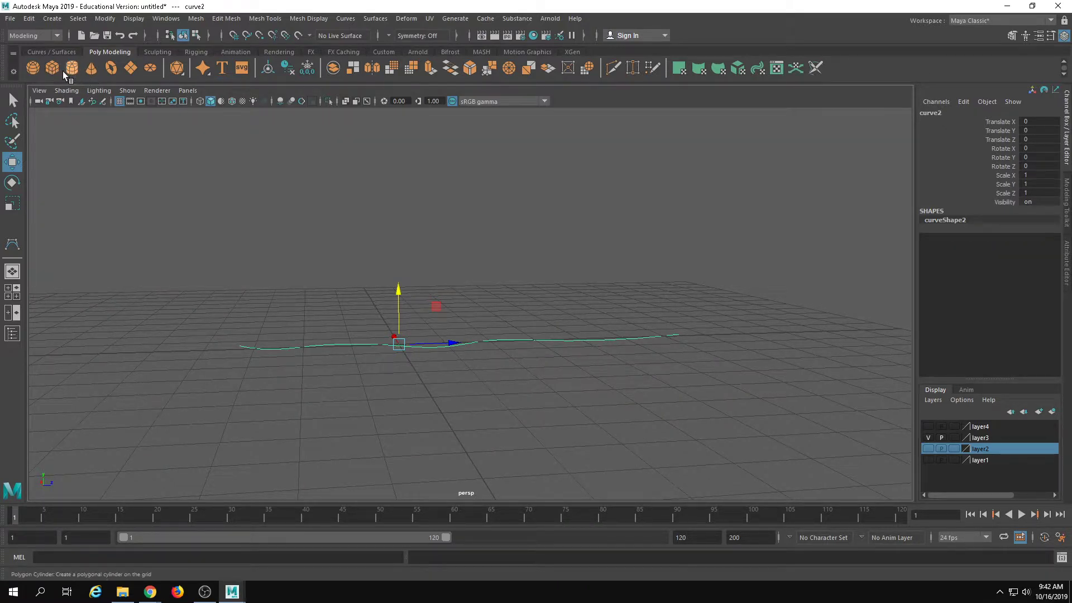
alt+drag(155, 168, 359, 356)
click(479, 383)
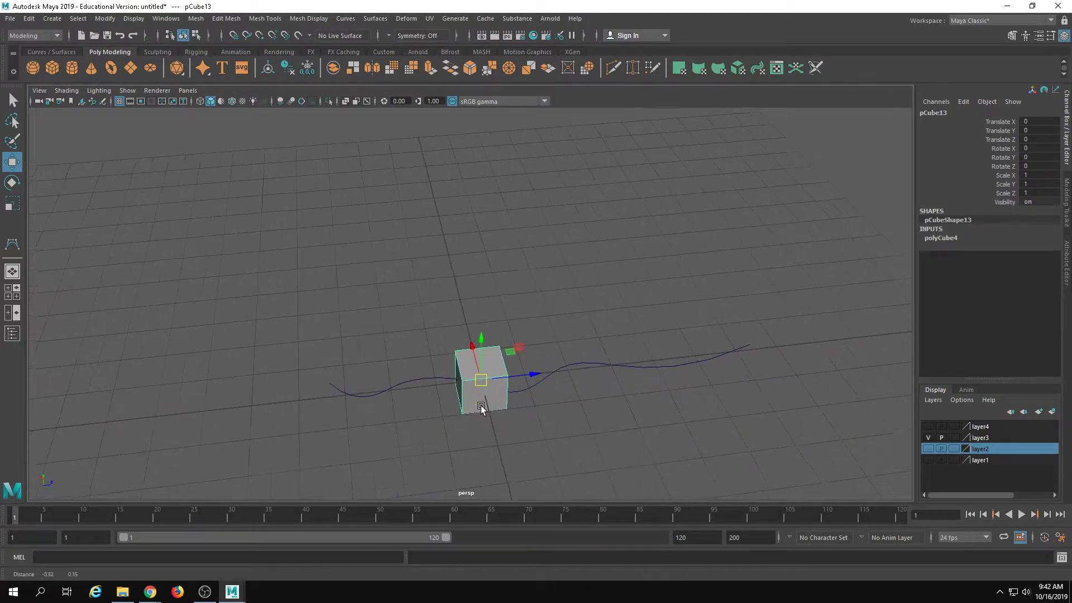
drag(479, 391, 279, 411)
key(e)
key(ctrl+z)
key(r)
alt+right_drag(283, 408, 366, 477)
alt+middle_drag(365, 478, 507, 383)
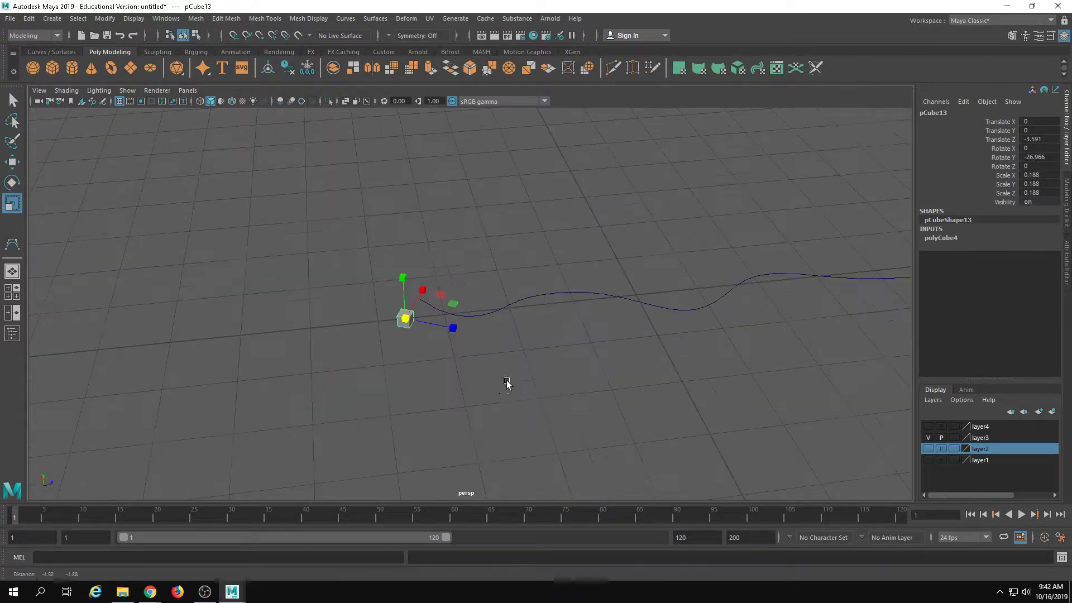
alt+right_drag(507, 383, 620, 399)
Position the small cube at the curve's start, near X 0.526 and Z -3.379, rotated about -57.465 degrees in Y
key(w)
alt+drag(328, 335, 349, 288)
key(e)
key(w)
alt+drag(348, 288, 416, 307)
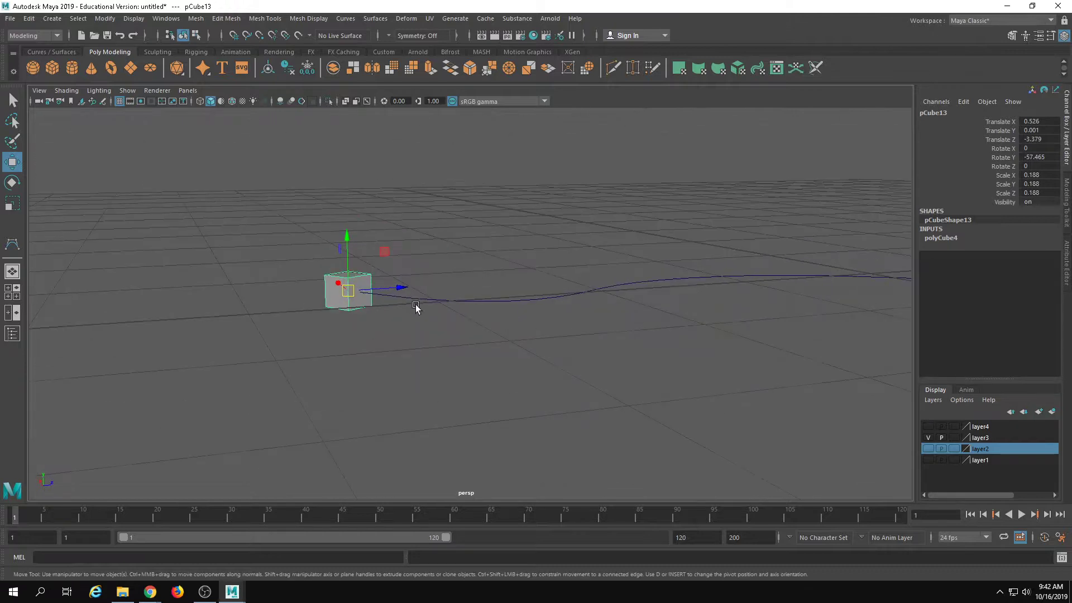
Extrude the cube face that points toward the curve along the wavy curve
key(F11)
click(356, 303)
shift+click(400, 299)
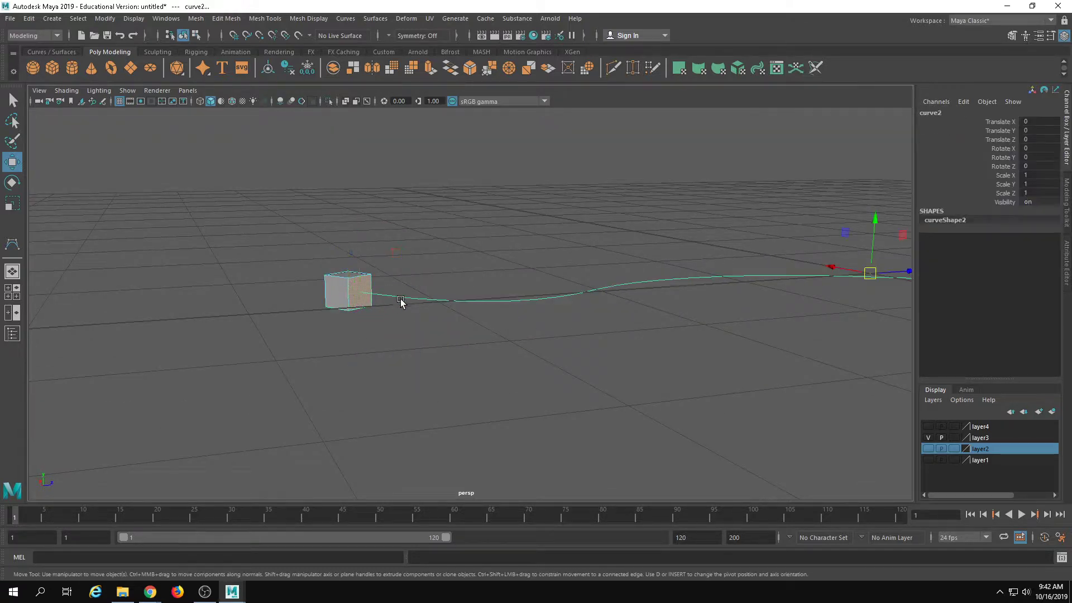
alt+right_drag(624, 334, 386, 292)
alt+drag(386, 291, 312, 329)
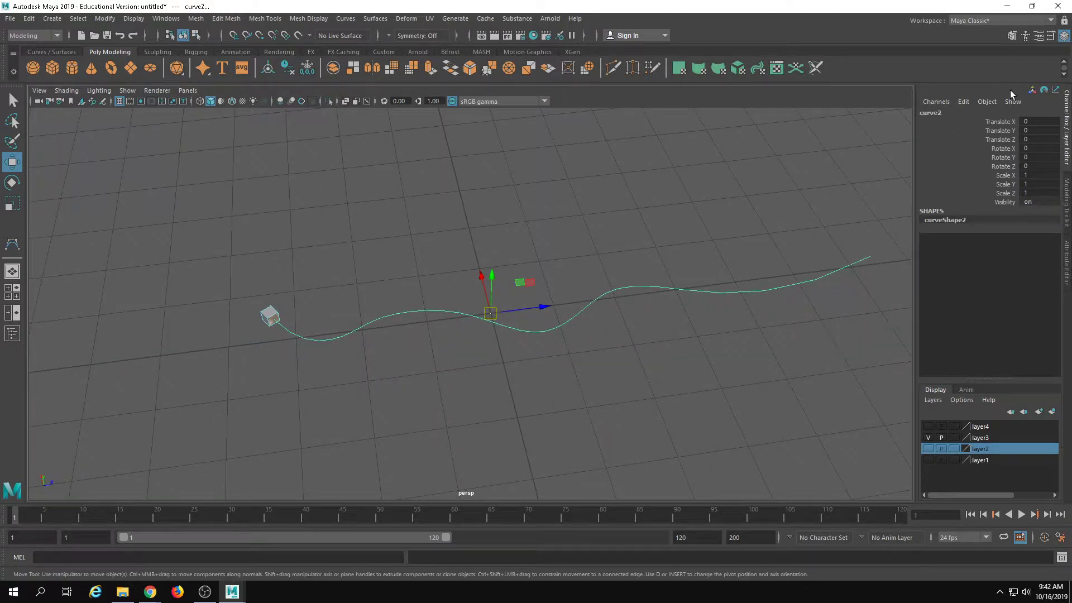
click(1012, 35)
click(948, 371)
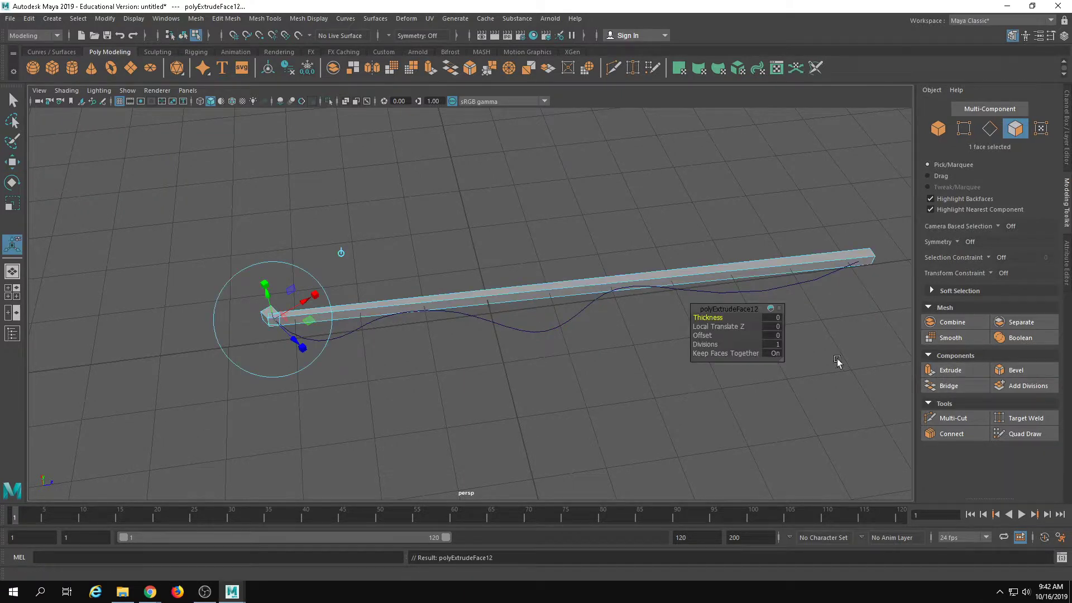
Set the extrusion's divisions to 50
drag(709, 343, 739, 346)
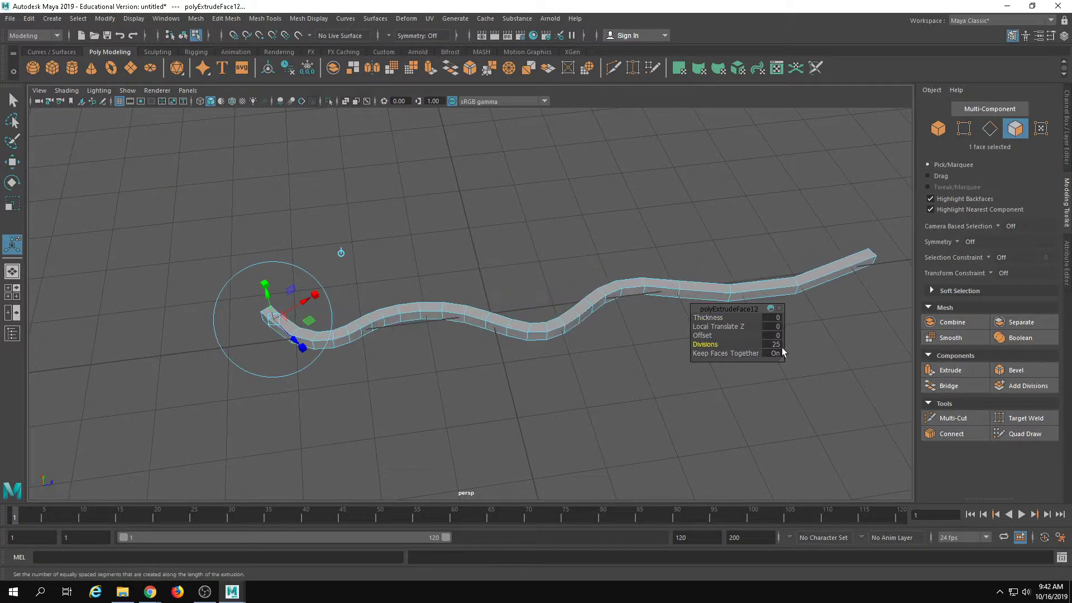
click(770, 344)
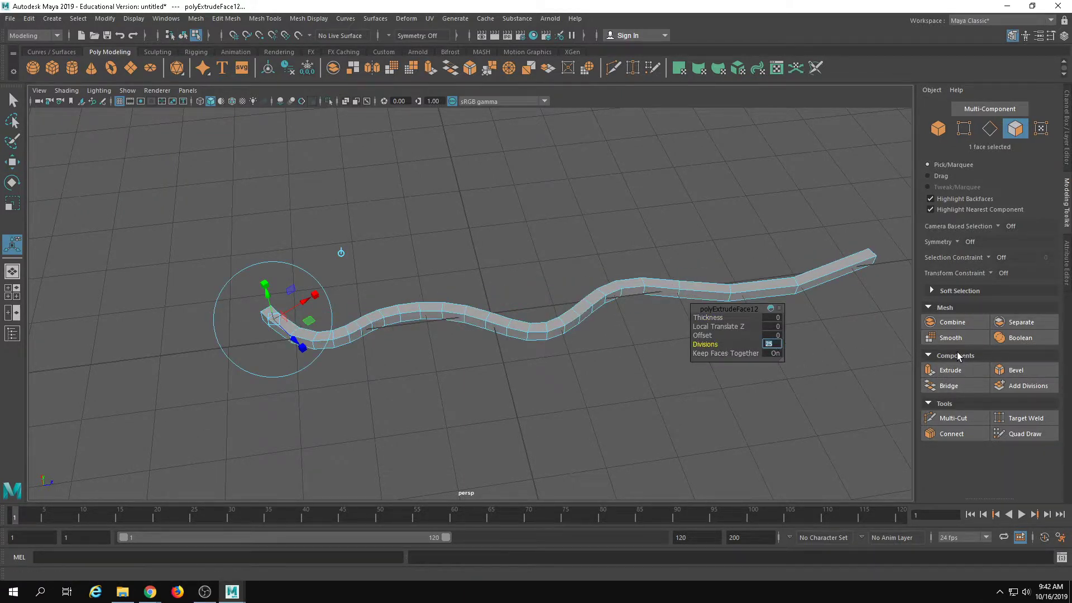
text(50)
key(Return)
Select the extruded mesh and its path curve as whole objects and delete their construction history
alt+drag(586, 424, 316, 298)
key(w)
alt+right_drag(311, 299, 253, 287)
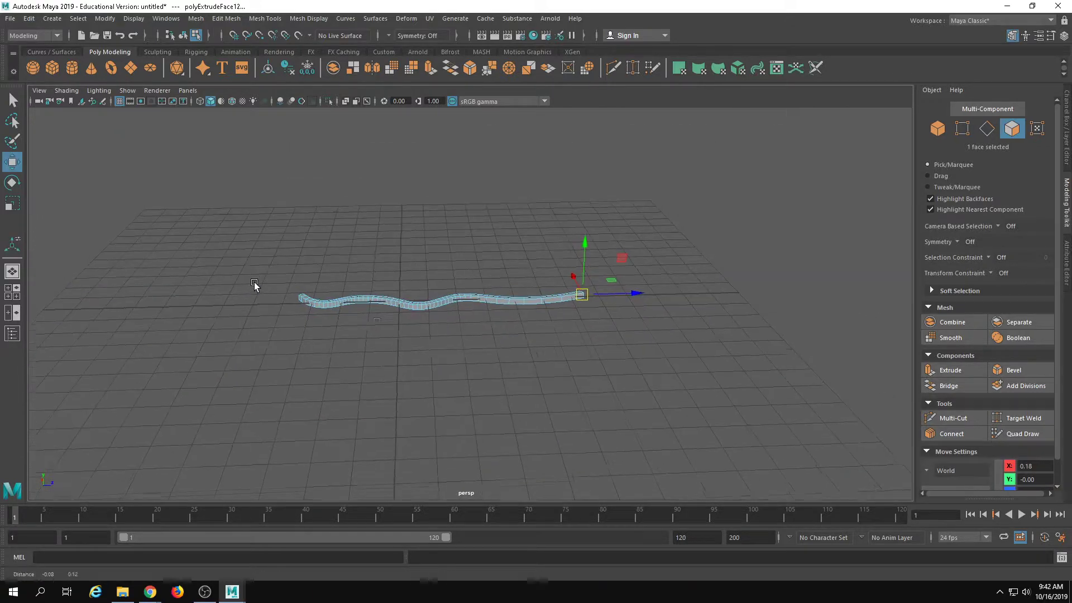
click(395, 306)
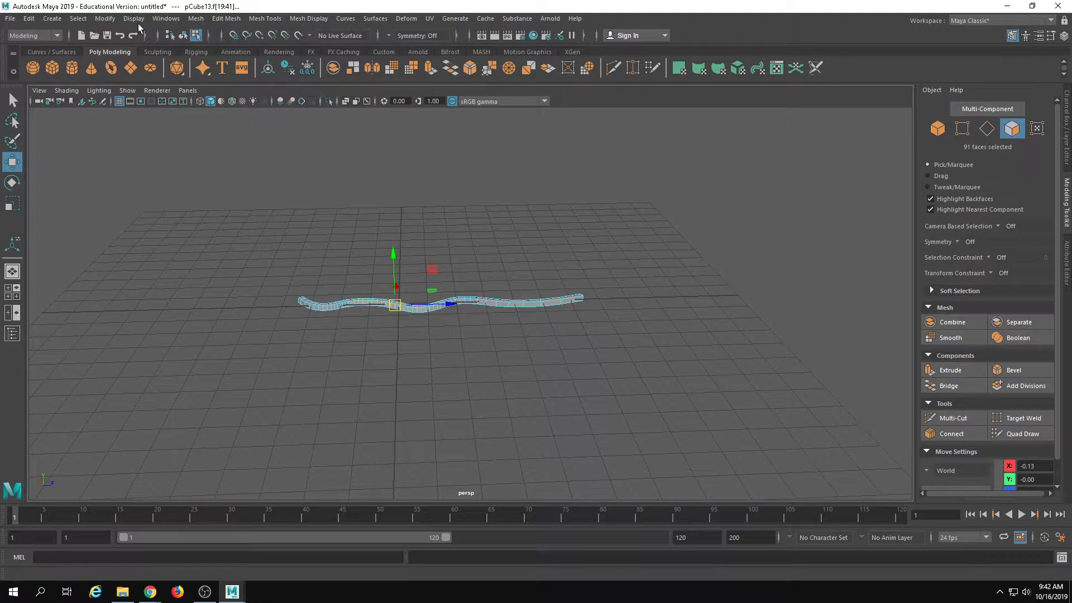
key(F8)
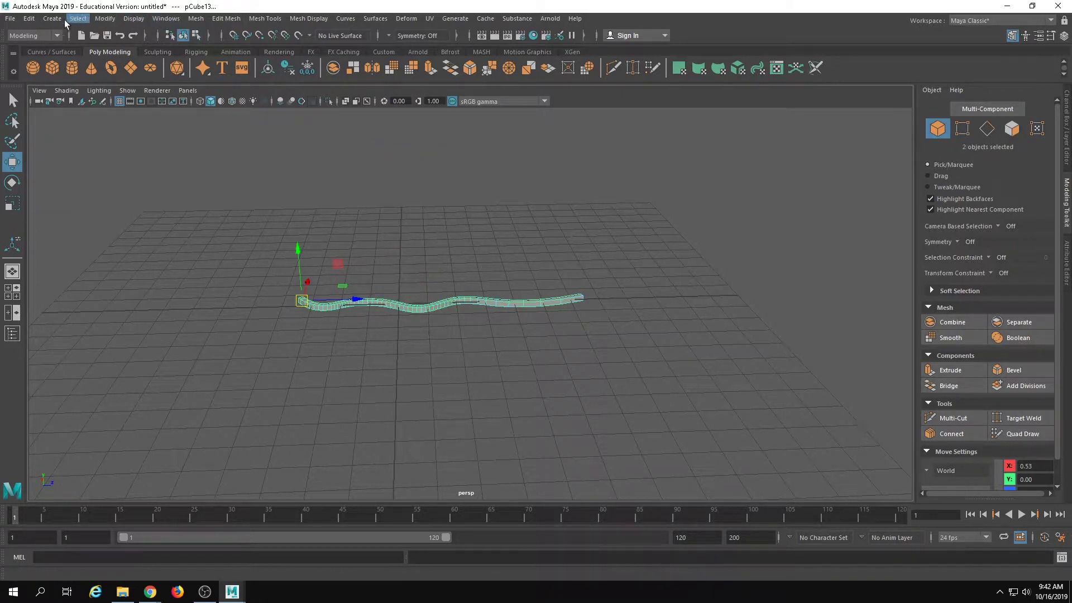
click(27, 17)
mouse_move(112, 147)
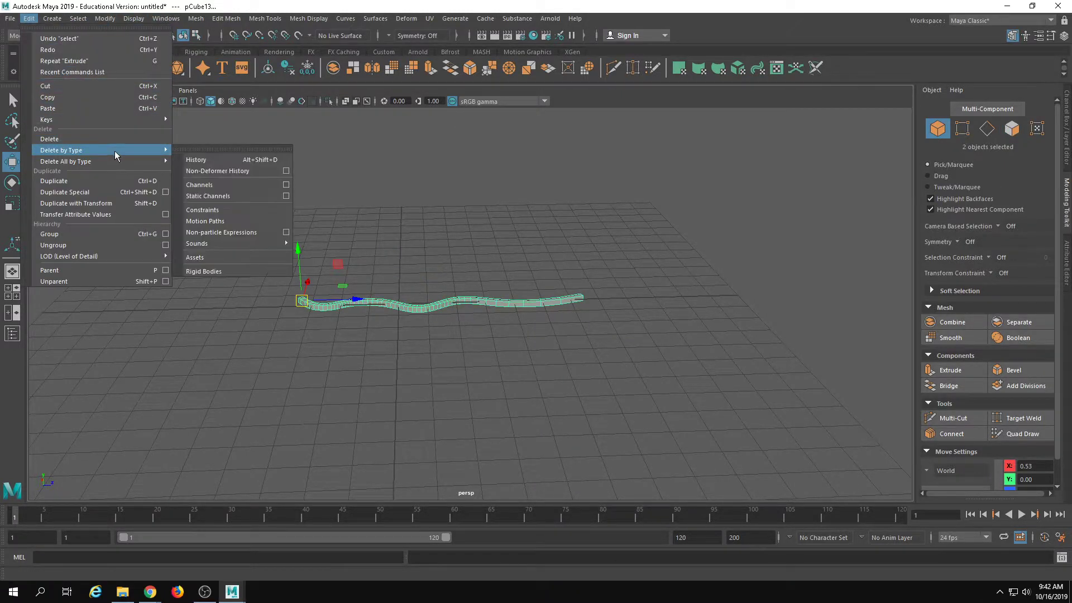
click(198, 162)
alt+drag(198, 161, 534, 260)
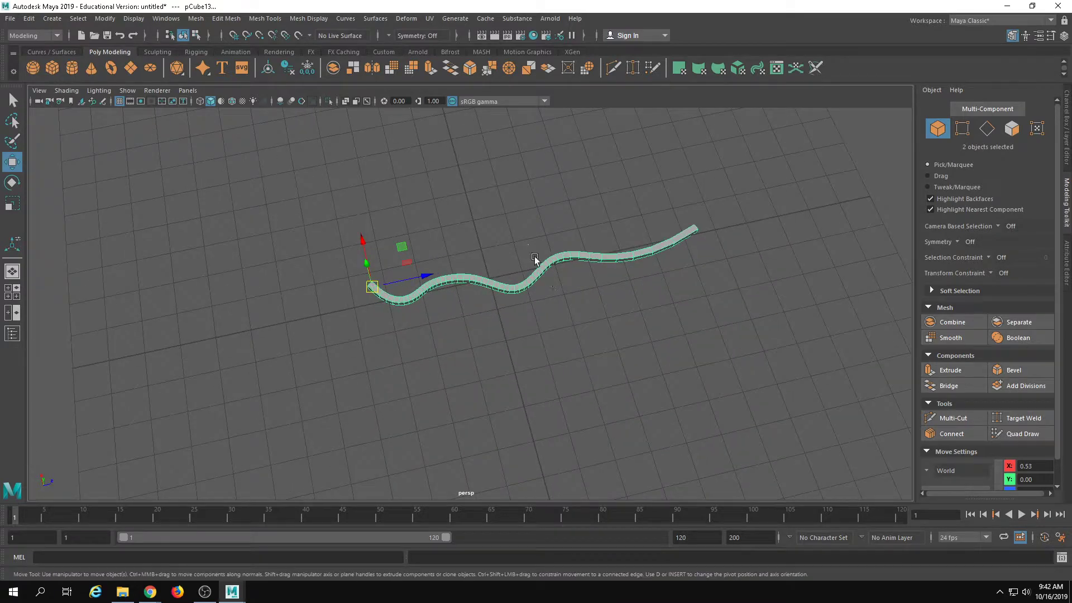
Pull the path curve away from the extruded mesh, remove the curve, and select the mesh
click(506, 285)
alt+right_drag(502, 298, 630, 379)
drag(509, 201, 469, 162)
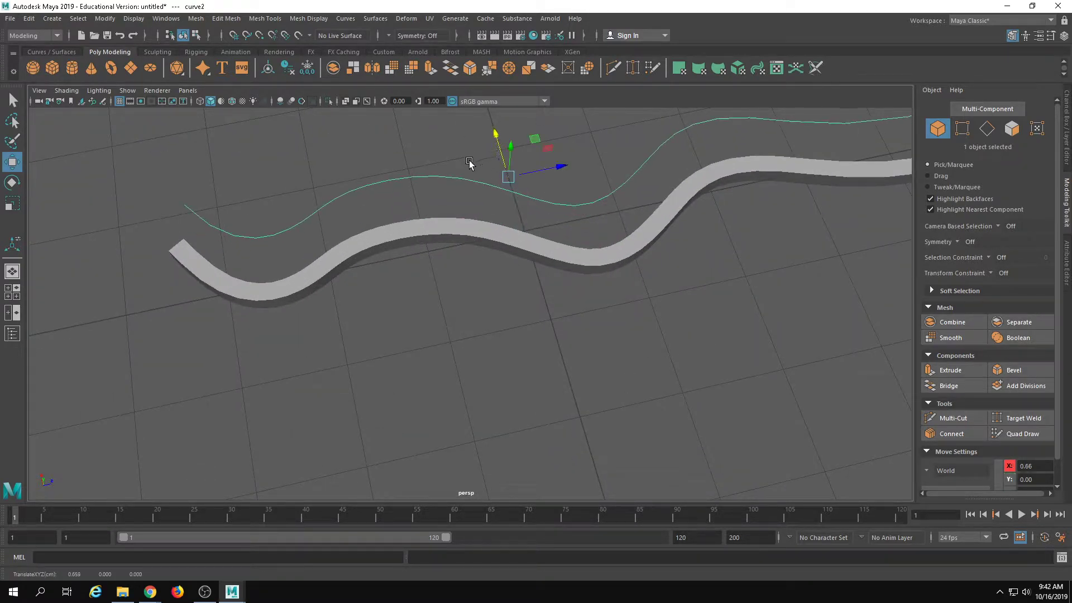
click(477, 284)
click(484, 246)
Select the row of faces along one side of the mesh, invert the selection, and delete all the other faces
alt+drag(324, 356, 175, 154)
click(187, 90)
mouse_move(220, 124)
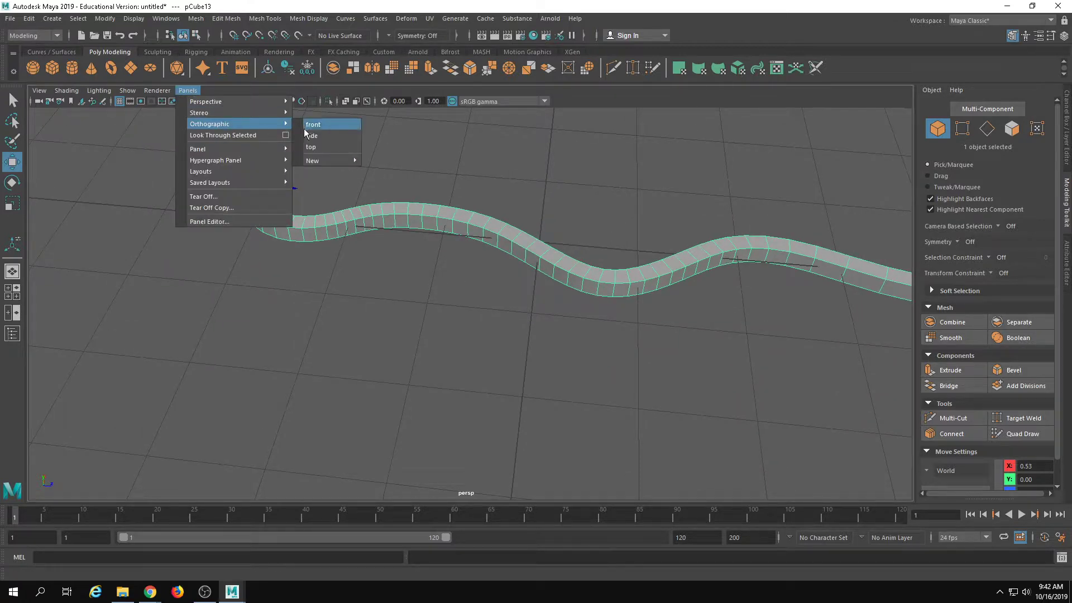
alt+drag(361, 270, 583, 302)
key(F11)
click(376, 273)
alt+drag(461, 335, 35, 4)
shift+double_click(651, 263)
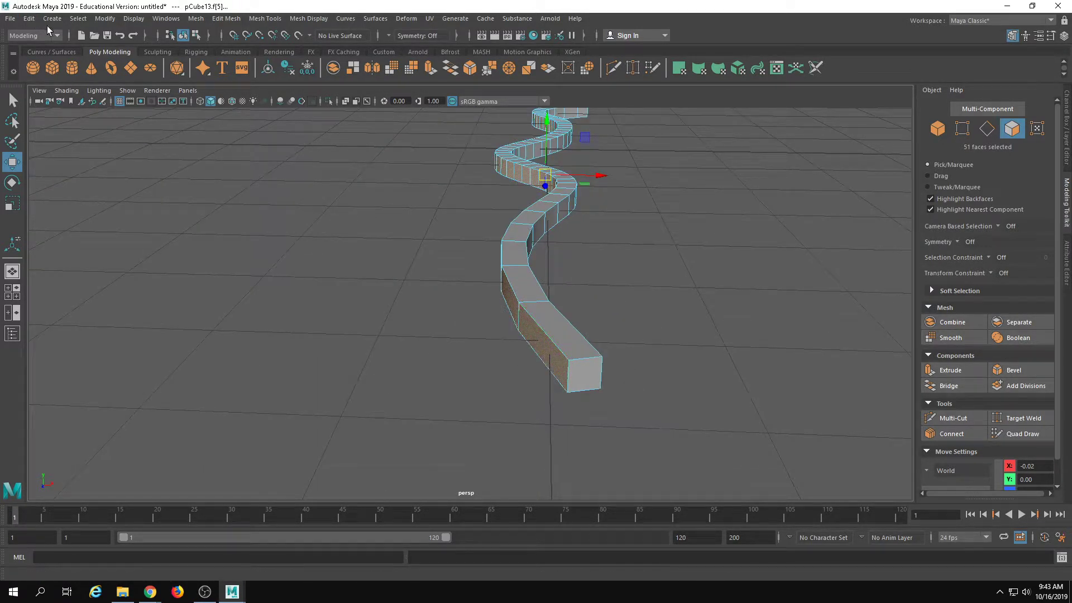
click(80, 21)
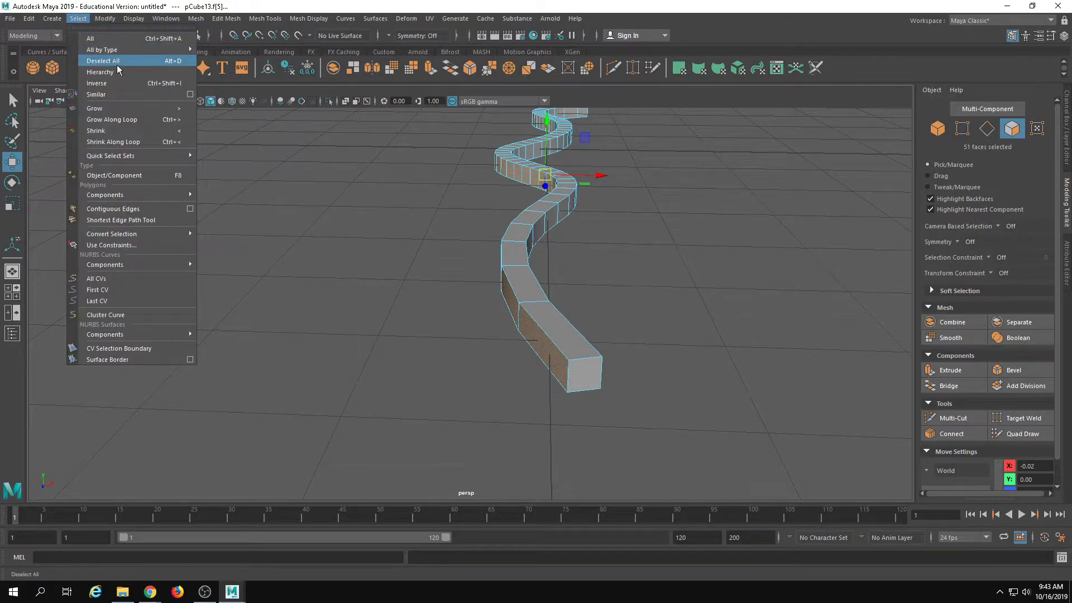
click(117, 63)
key(Delete)
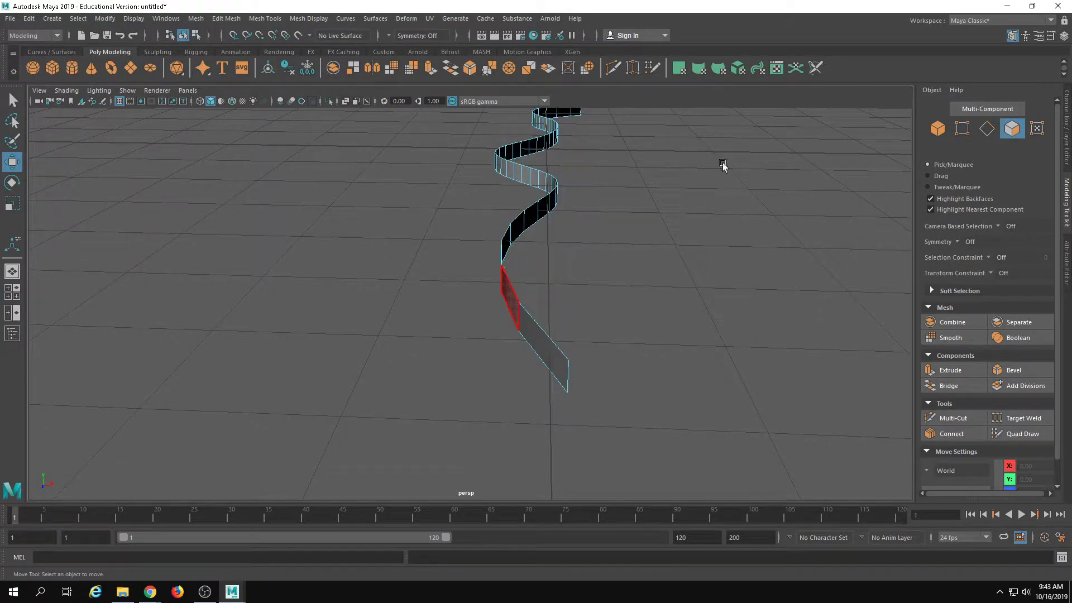
Return the thin strip to object mode and stretch it vertically to a Y scale of about 4.8
right_drag(722, 166, 726, 163)
alt+right_drag(715, 171, 258, 290)
alt+drag(259, 290, 533, 306)
alt+middle_drag(533, 305, 539, 346)
key(r)
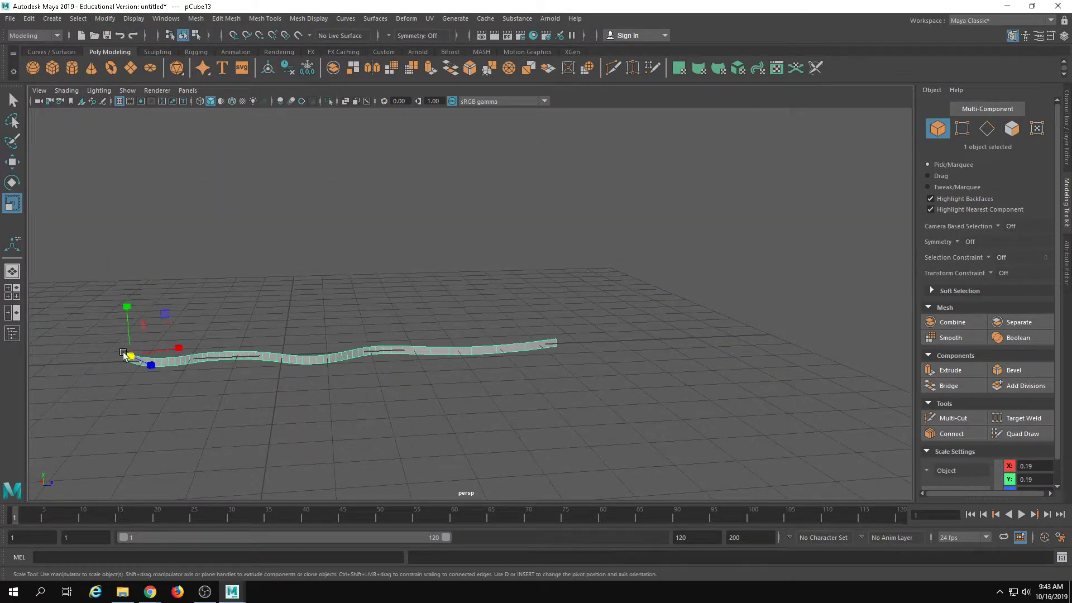
drag(127, 311, 193, 160)
drag(128, 307, 166, 174)
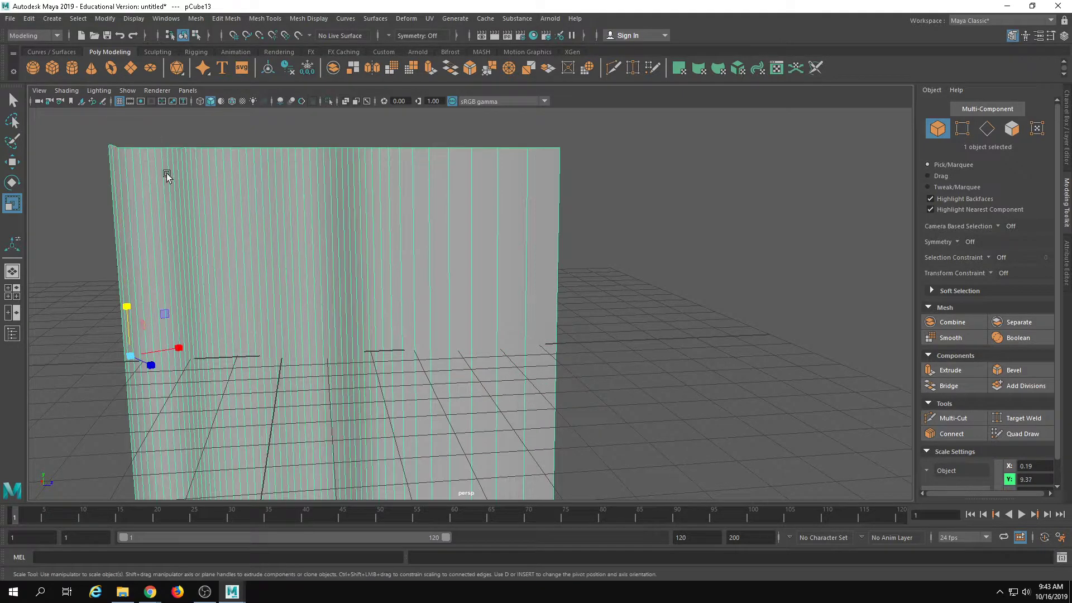
scroll(262, 262, down, 5)
drag(294, 287, 292, 309)
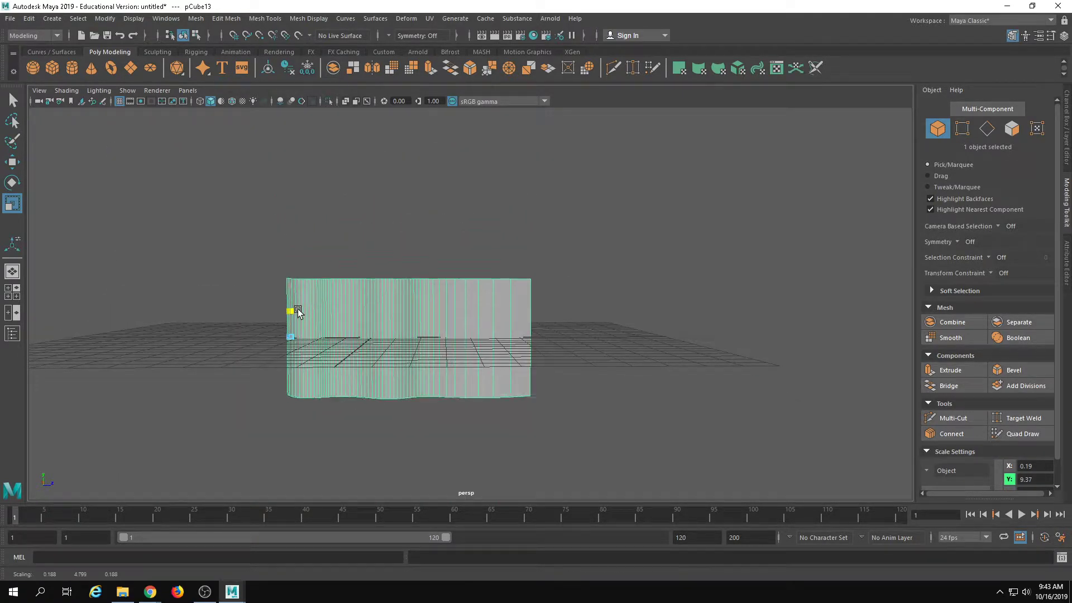
Raise the wavy sheet above the ground grid to about 4.14 in Y
click(365, 230)
alt+drag(365, 230, 380, 283)
click(400, 291)
key(w)
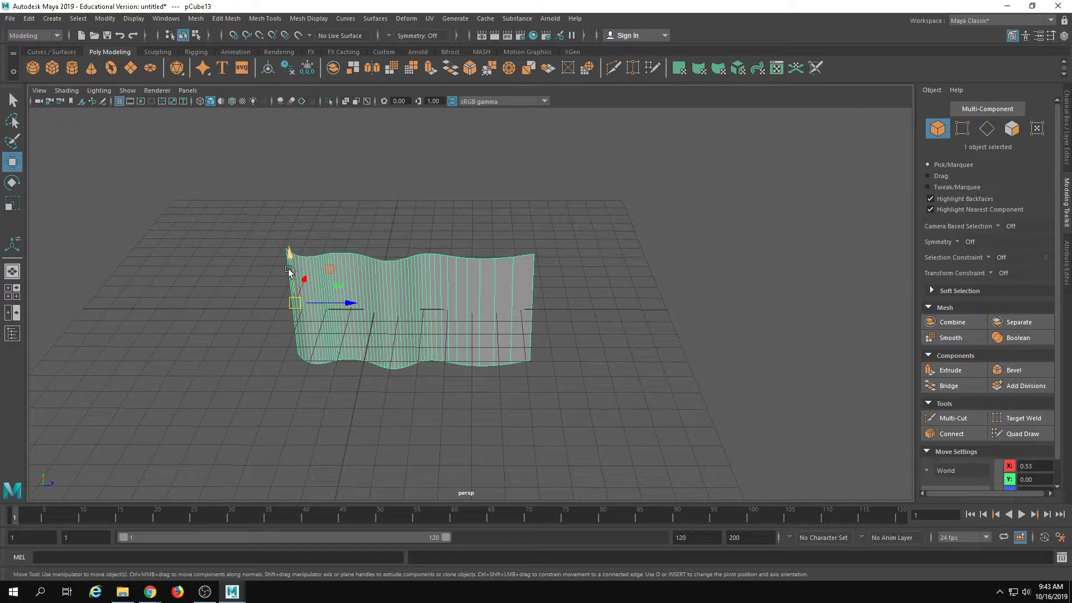
drag(289, 271, 283, 178)
Try to thicken the wavy sheet by extruding all of its faces along X, and undo the extrusion
mouse_move(339, 251)
alt+mouse_down()
mouse_move(328, 227)
mouse_move(275, 298)
mouse_move(226, 254)
alt+mouse_up()
right_drag(584, 285, 581, 366)
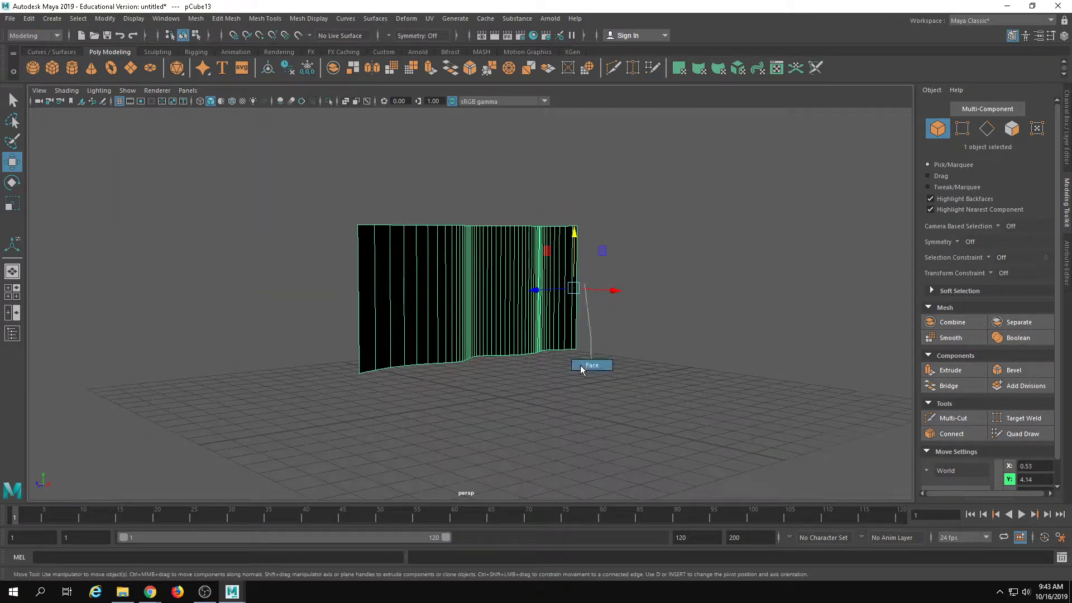
drag(290, 173, 882, 497)
alt+drag(640, 372, 648, 431)
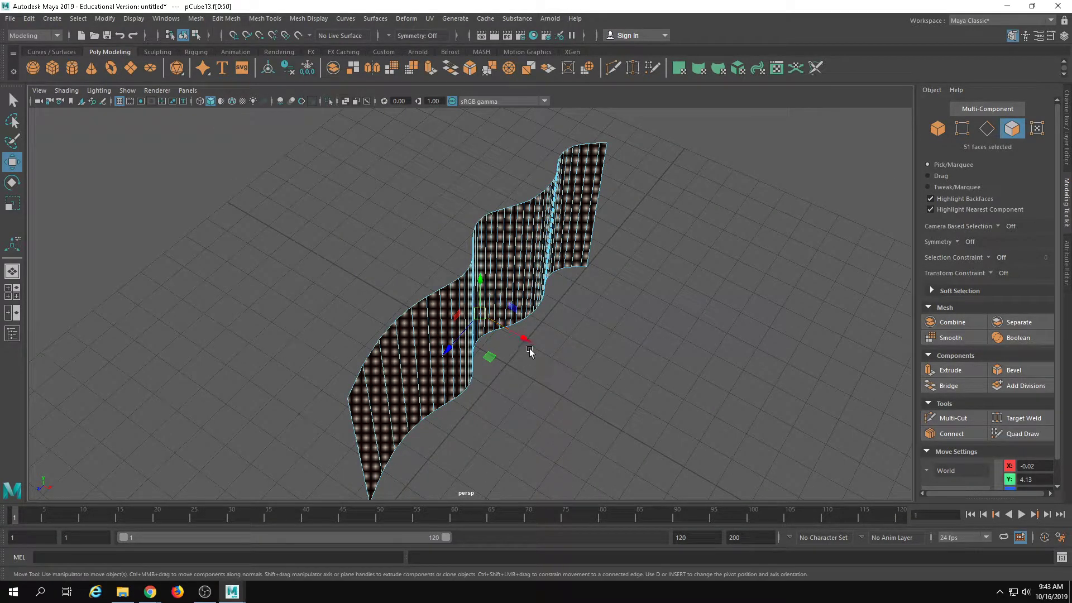
shift+drag(530, 350, 502, 289)
right_drag(503, 289, 564, 248)
click(692, 289)
alt+drag(692, 289, 515, 278)
key(ctrl+z)
key(ctrl+z)
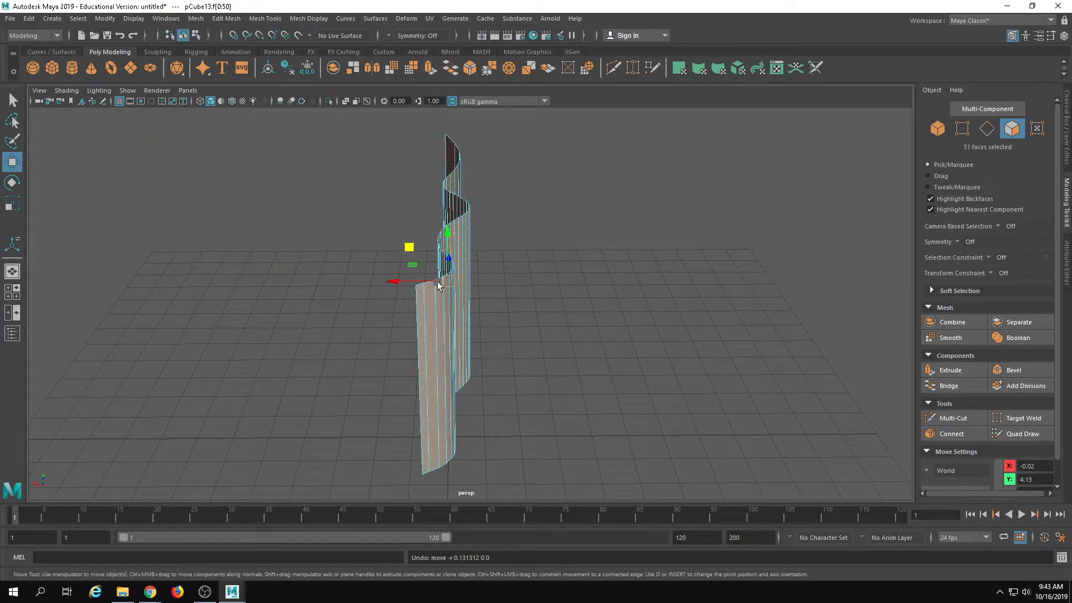
key(ctrl+z)
Extrude all faces of the wavy sheet along X to give it thickness, and return to object mode
double_click(450, 315)
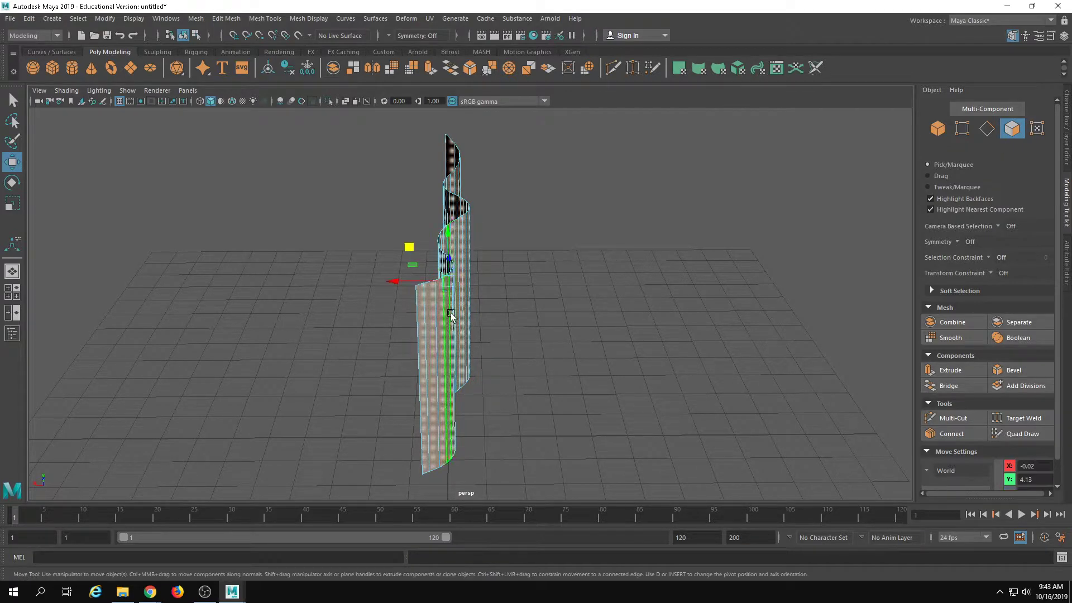
shift+drag(408, 287, 577, 283)
right_drag(572, 270, 586, 243)
click(350, 19)
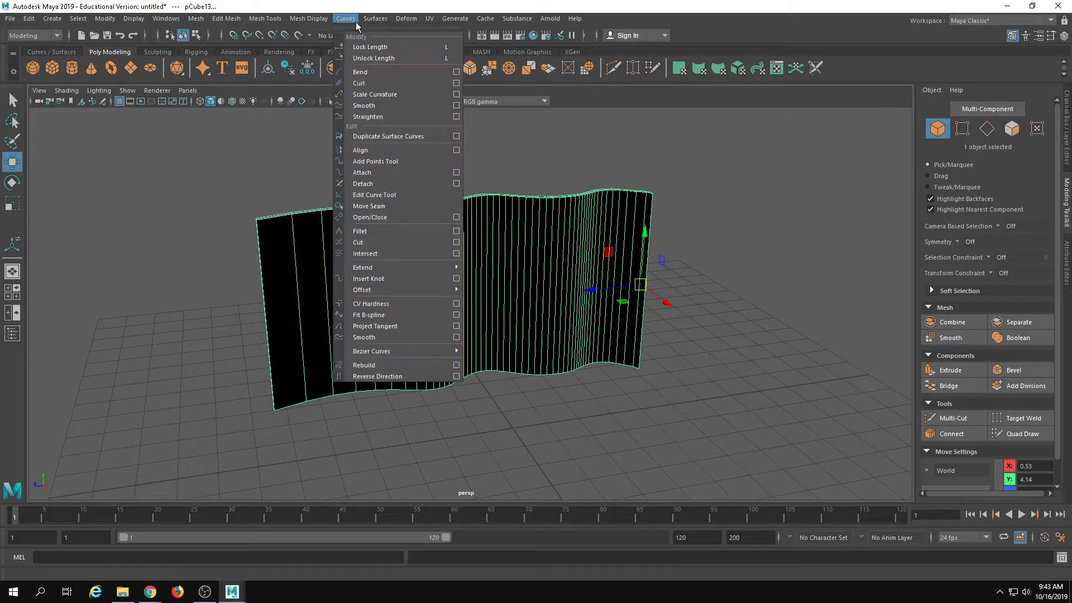
Set the wavy sheet's normals to face, and conform them
mouse_move(376, 19)
alt+drag(522, 437, 544, 427)
click(373, 20)
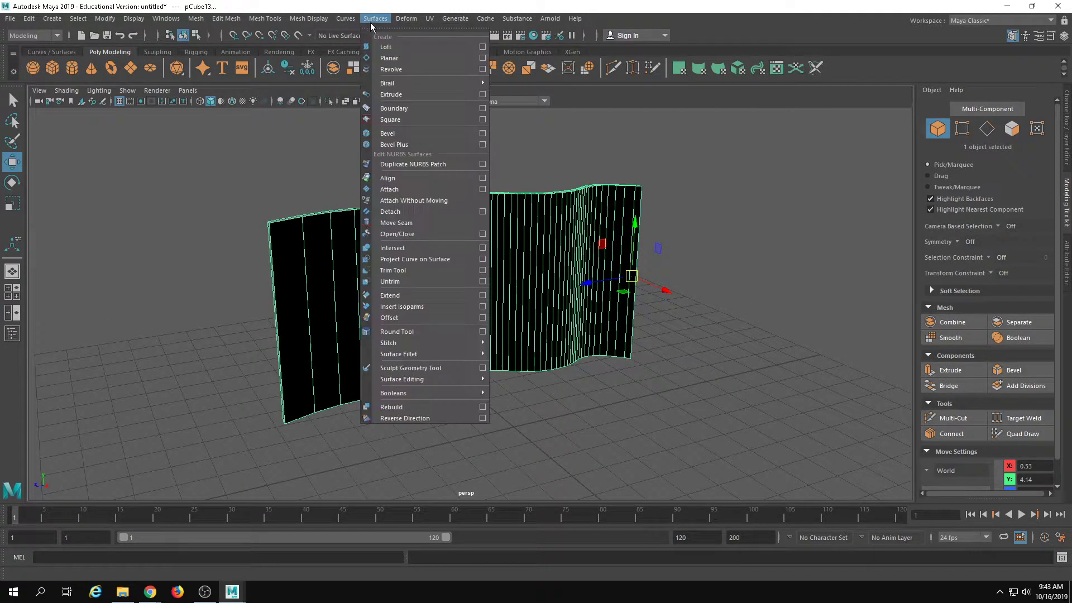
mouse_move(310, 19)
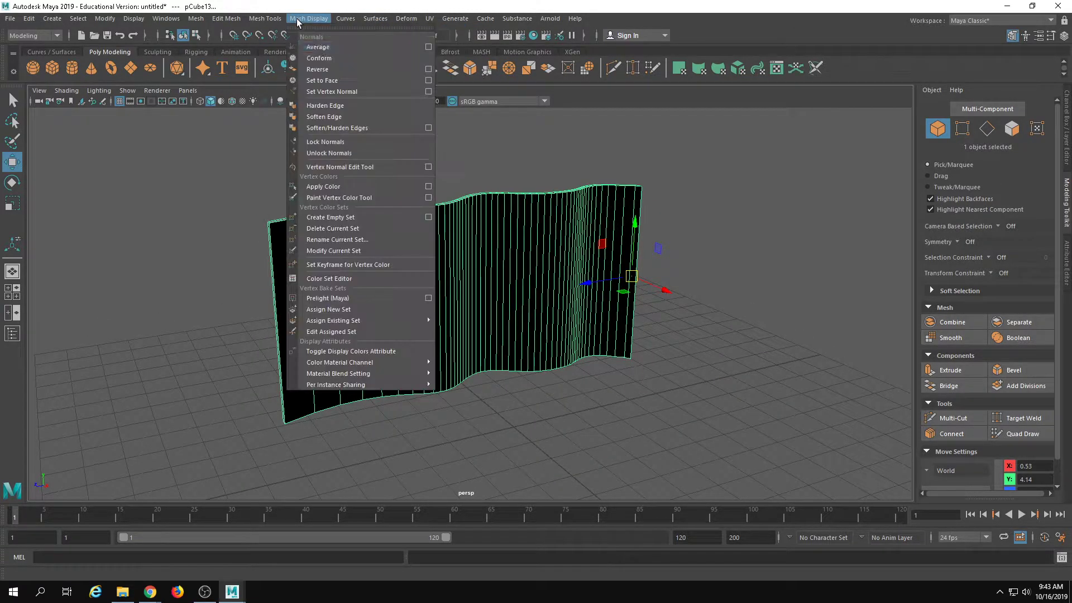
click(327, 81)
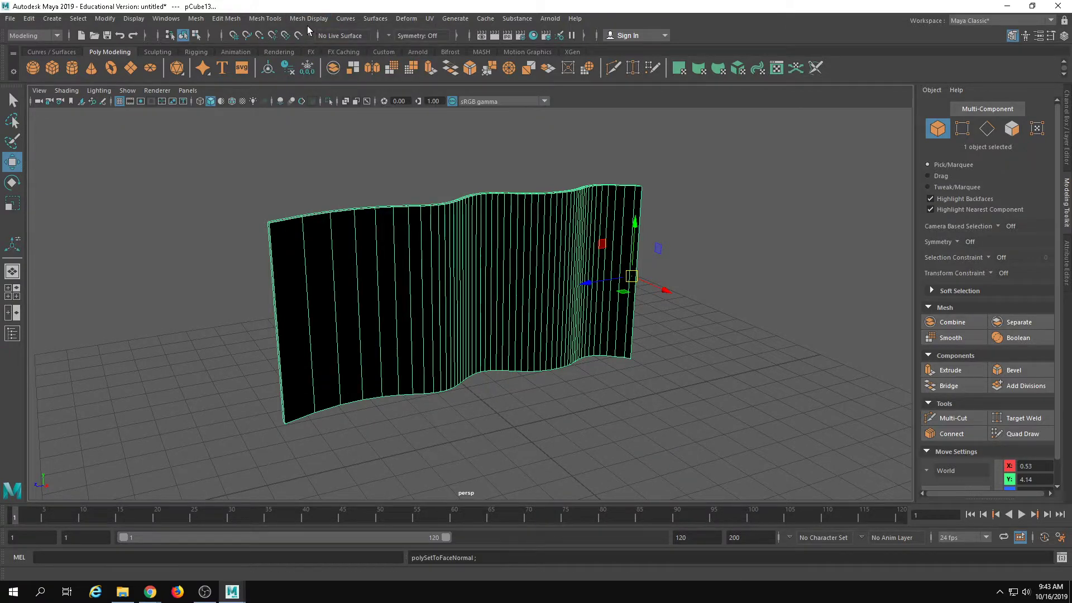
click(308, 18)
click(319, 59)
Delete the wavy sheet to clear the ground grid
mouse_move(363, 145)
alt+mouse_down()
mouse_move(387, 167)
mouse_move(574, 191)
mouse_move(462, 253)
mouse_move(471, 251)
mouse_move(413, 366)
mouse_move(391, 357)
mouse_move(424, 332)
mouse_move(587, 411)
mouse_move(466, 320)
mouse_move(447, 438)
mouse_move(455, 424)
alt+mouse_up()
key(r)
mouse_move(199, 126)
mouse_down()
mouse_move(553, 316)
mouse_move(543, 332)
mouse_up()
key(Delete)
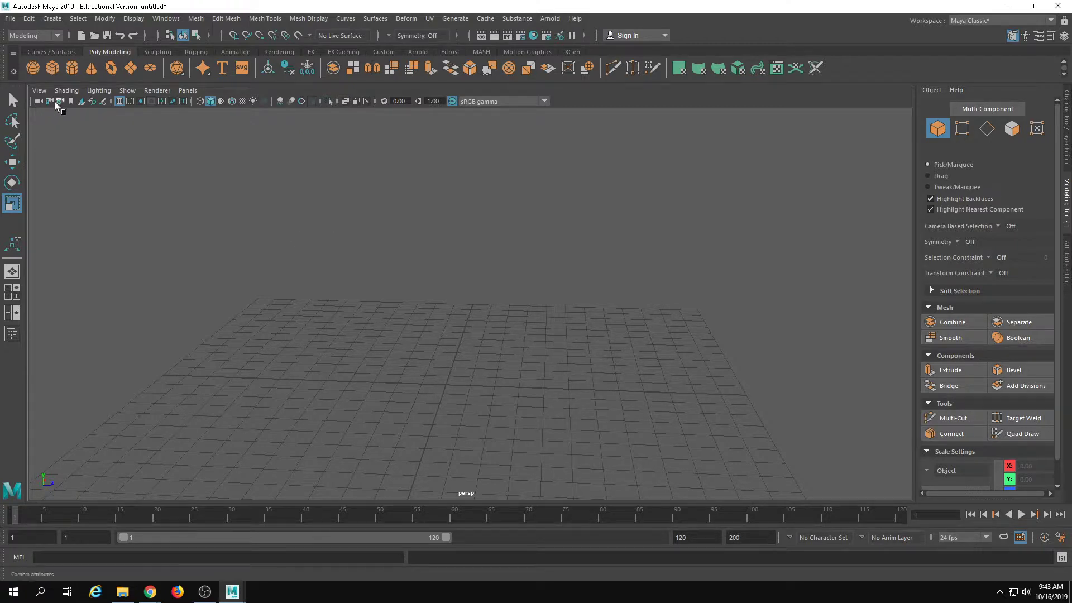
Create a polygon plane at the origin and switch to the FX menu set
click(131, 68)
alt+drag(630, 262, 519, 329)
key(w)
alt+drag(421, 396, 479, 301)
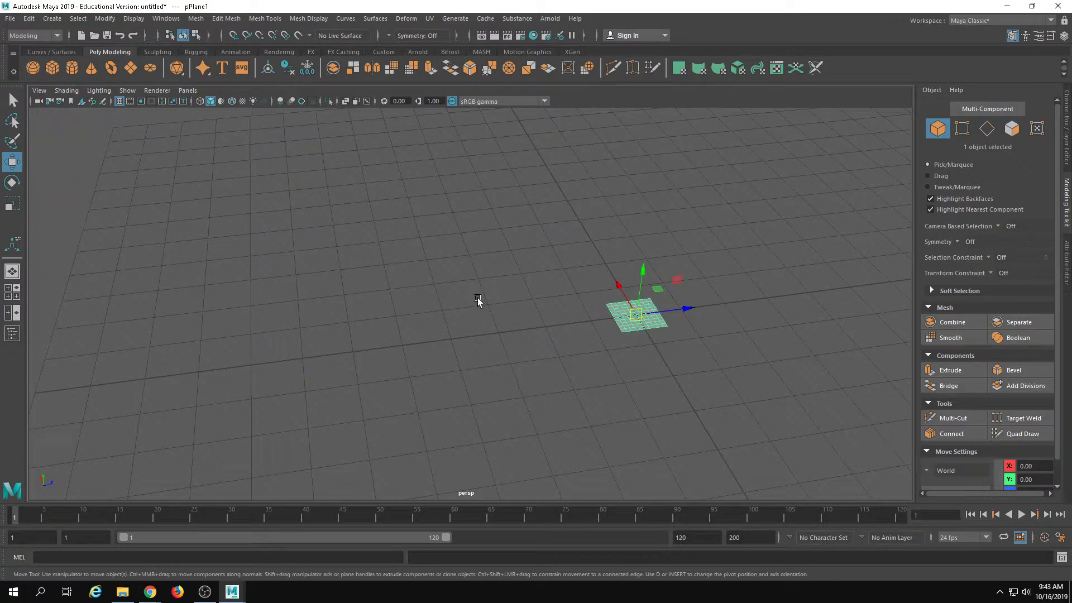
click(38, 34)
click(23, 82)
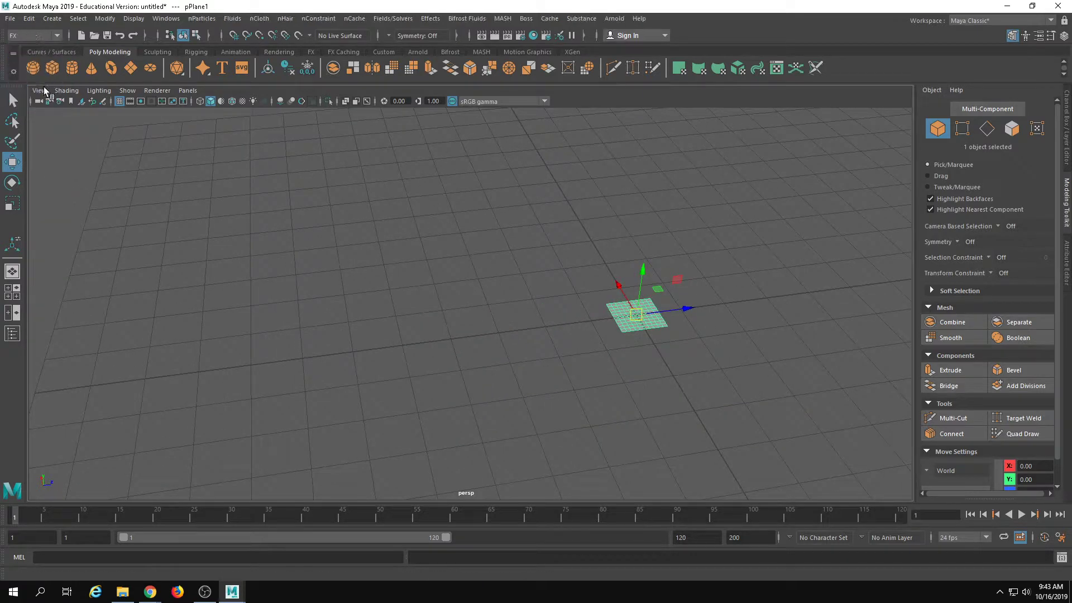
alt+drag(357, 291, 372, 319)
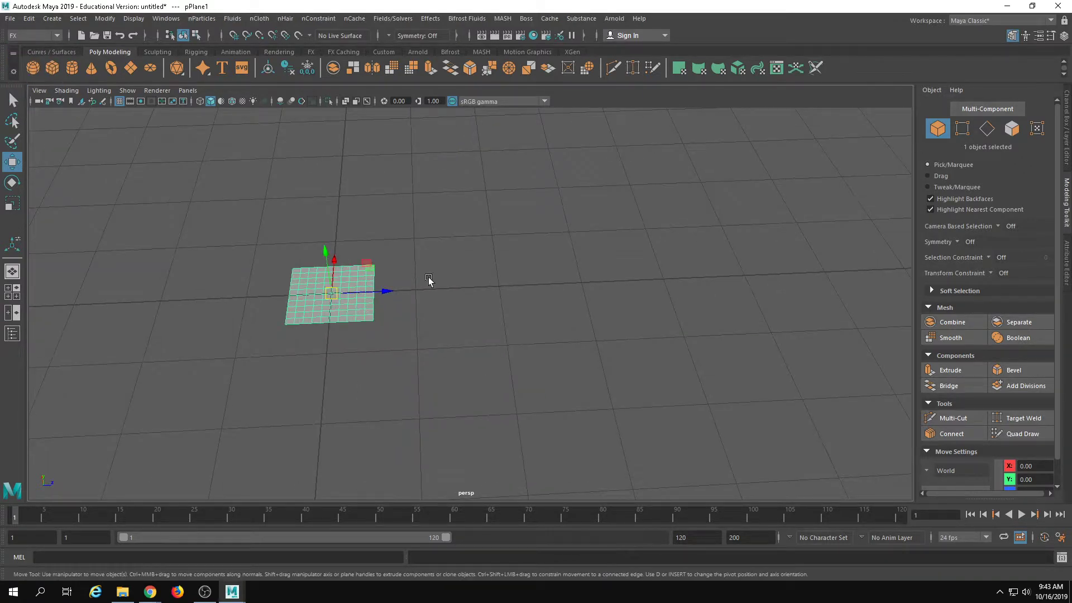
Set the plane's width and height subdivisions to 50 each
click(1067, 113)
click(948, 240)
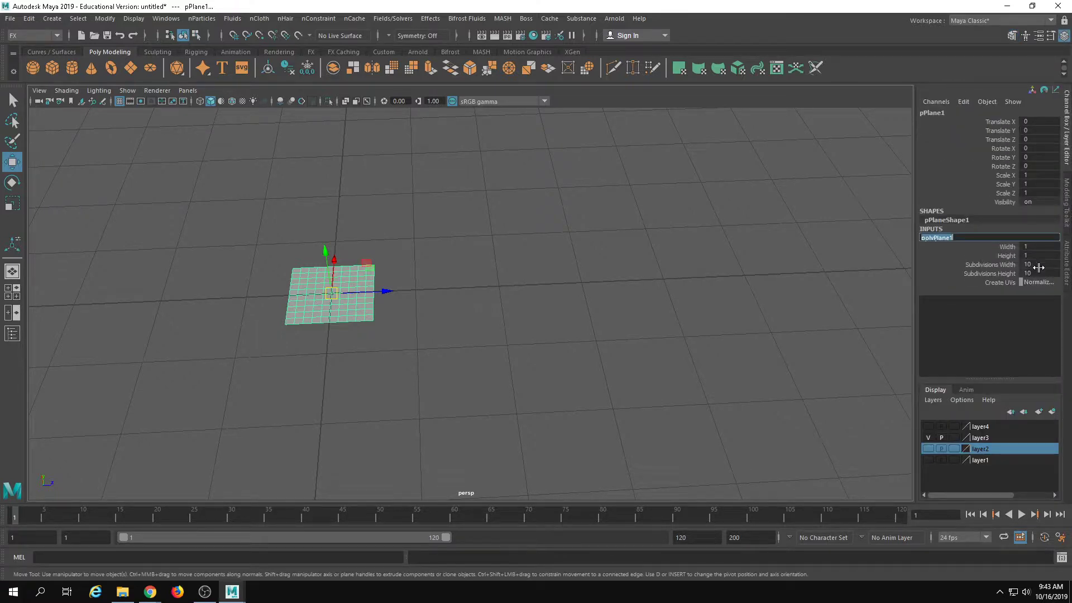
drag(1034, 264, 1044, 275)
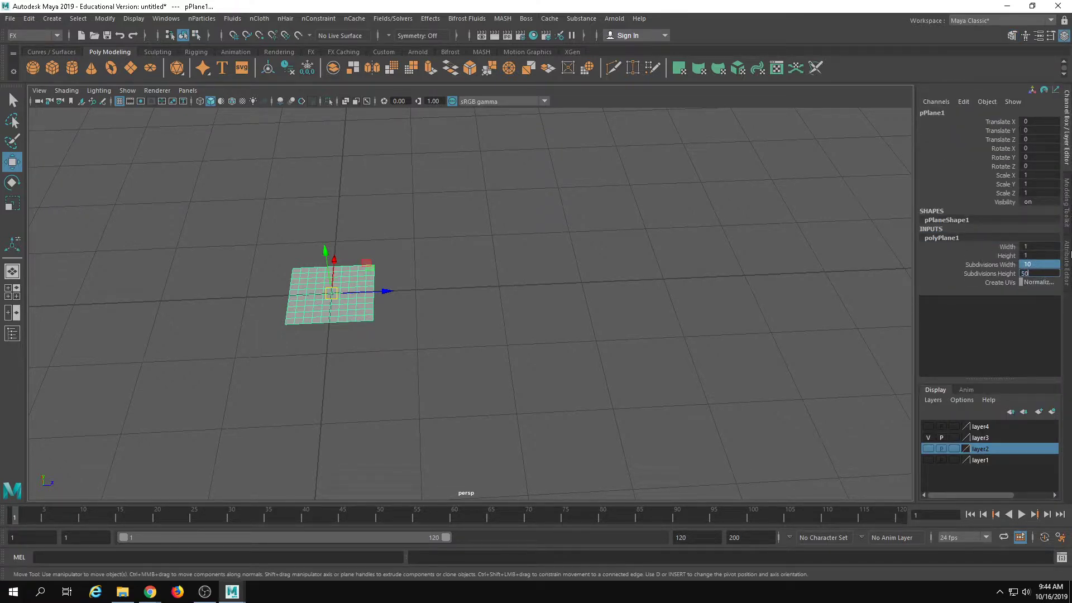
key(Return)
Scale the plane uniformly to about 4.945 and deselect it
key(f)
key(r)
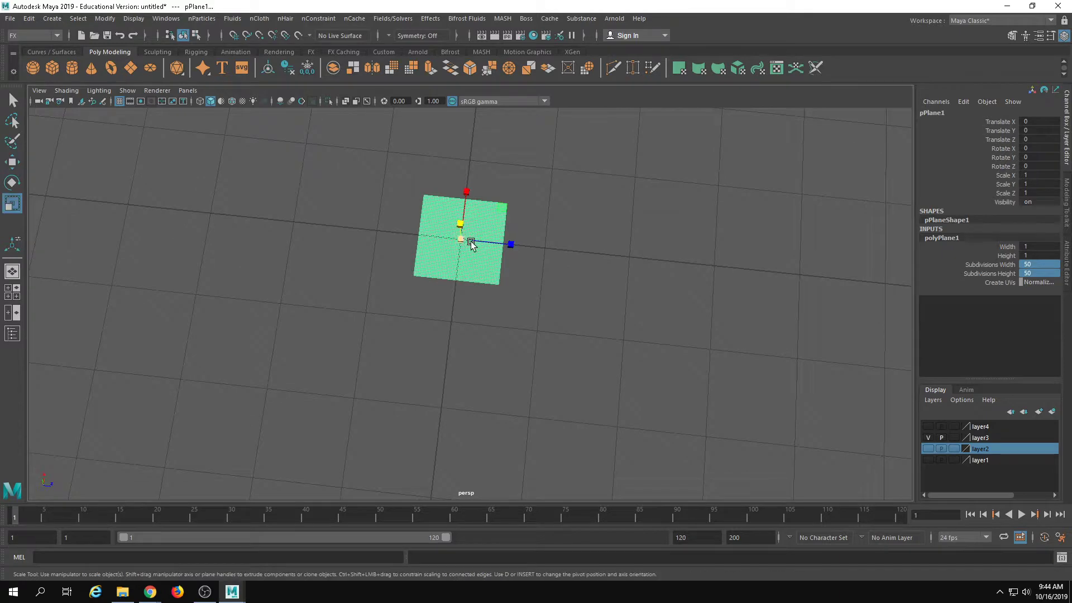
drag(468, 242, 628, 298)
scroll(627, 298, down, 5)
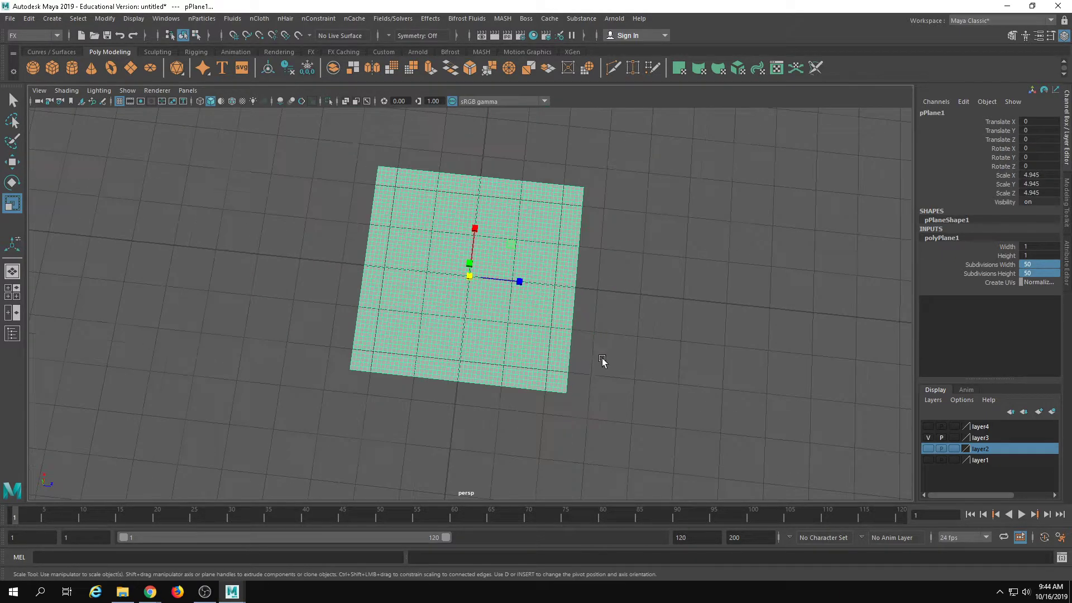
alt+drag(634, 380, 639, 333)
click(112, 184)
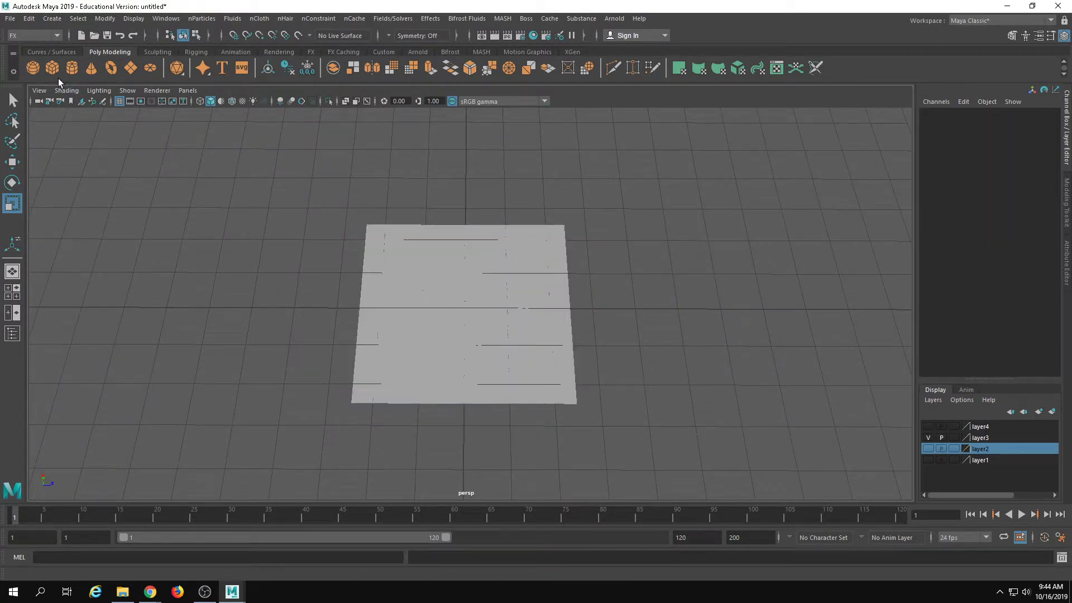
Add a cube scaled to about 0.433 at the plane's corner (X 2.155, Z -2.601), and duplicate it along the same edge to X -1.947
shift+right_drag(410, 286, 412, 318)
key(w)
alt+drag(513, 350, 368, 353)
alt+middle_drag(368, 353, 489, 319)
key(r)
drag(403, 313, 451, 275)
key(w)
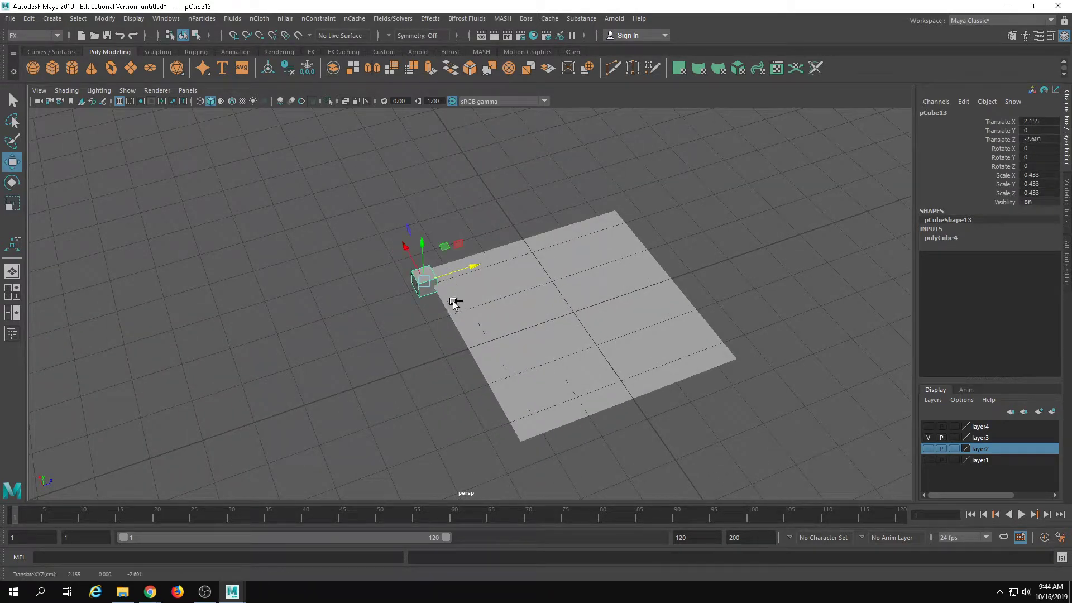
key(ctrl+d)
drag(406, 249, 463, 391)
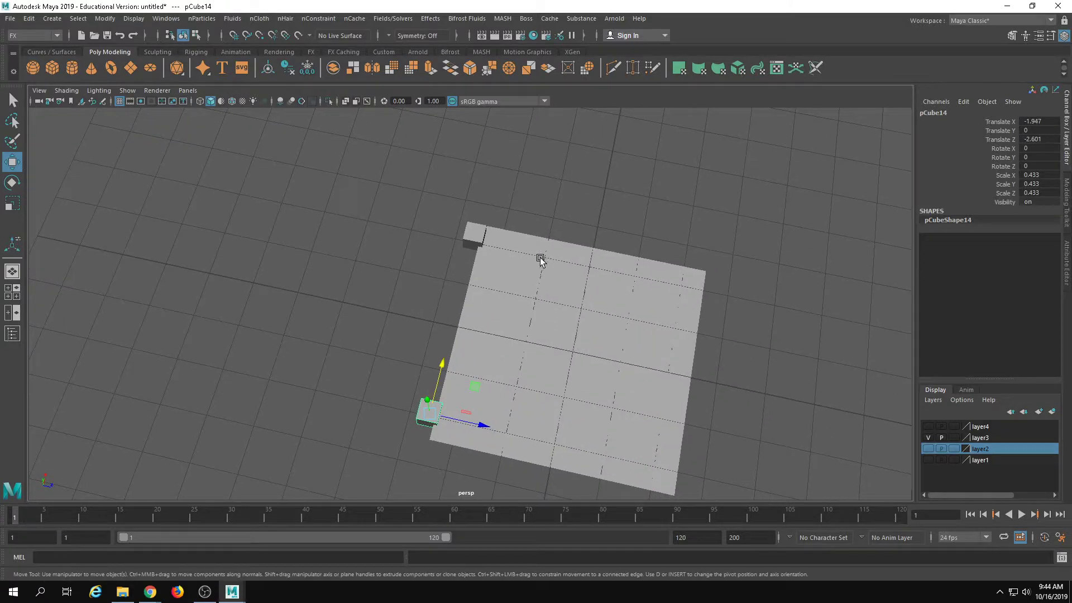
Turn the subdivided plane into an nCloth object
click(539, 260)
click(196, 20)
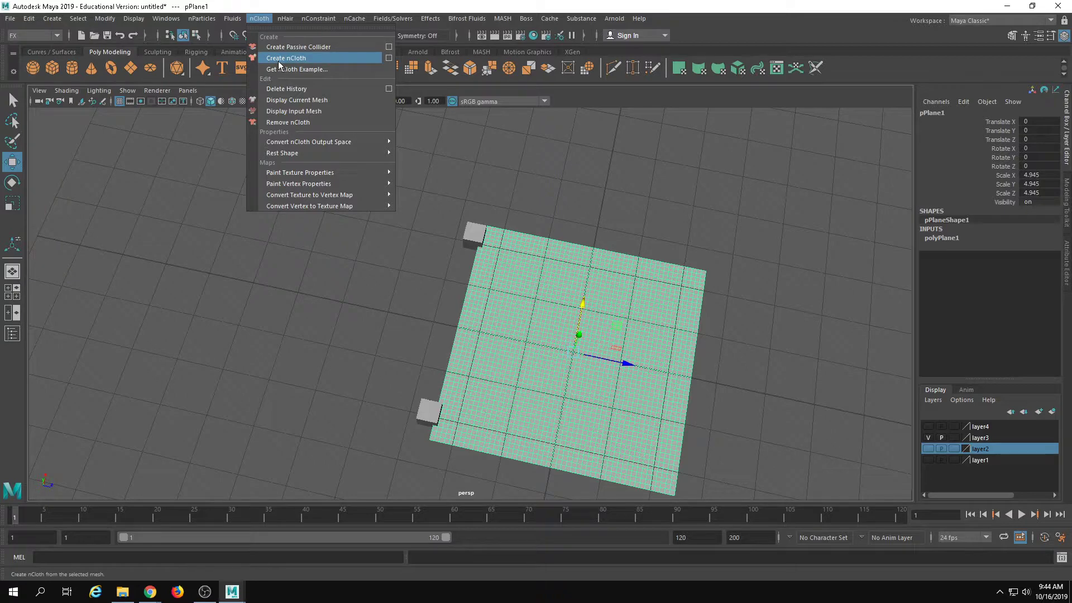
click(279, 62)
Make both corner cubes passive colliders for the cloth
alt+drag(445, 250, 499, 279)
click(447, 237)
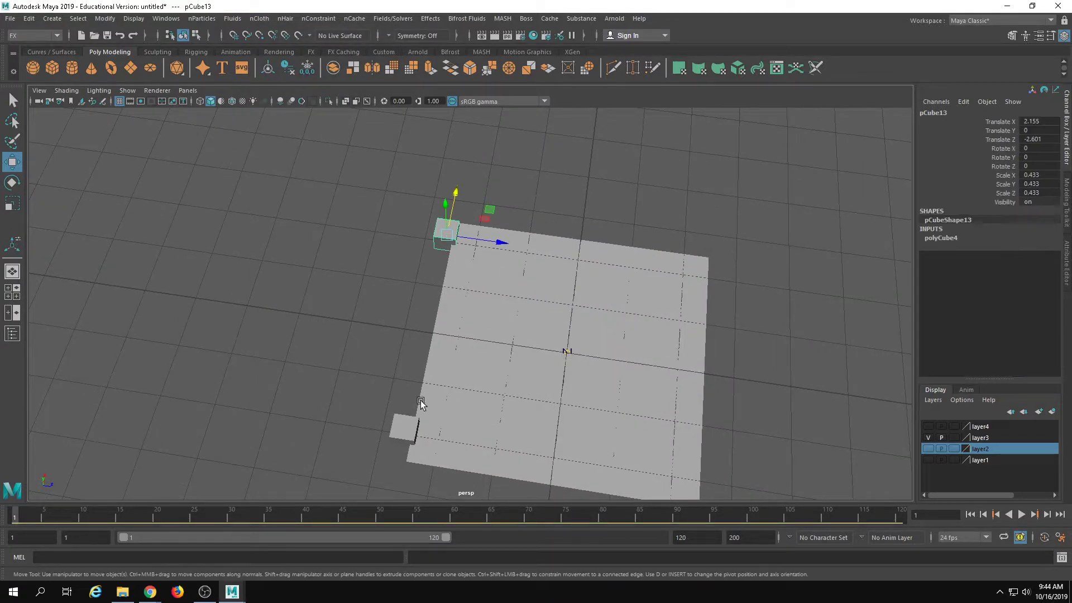
shift+click(404, 427)
click(259, 19)
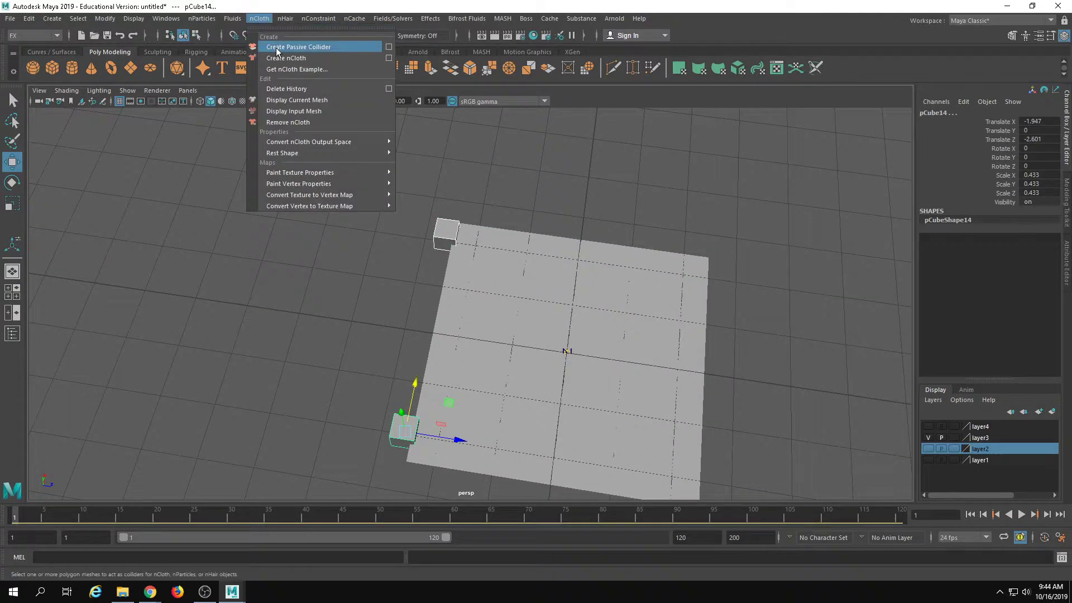
click(277, 48)
alt+drag(454, 268, 377, 223)
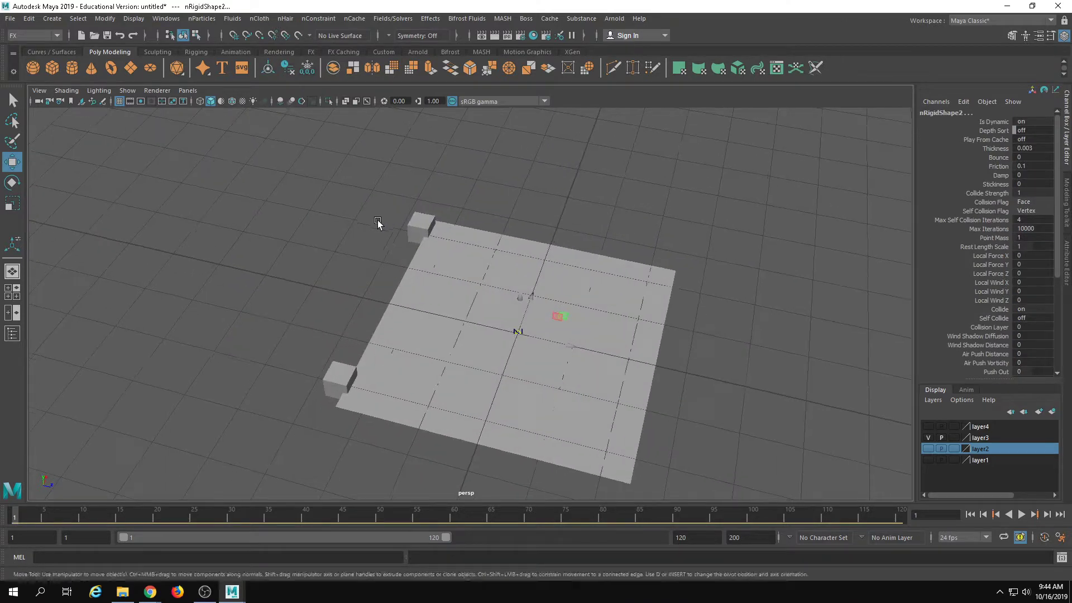
click(28, 36)
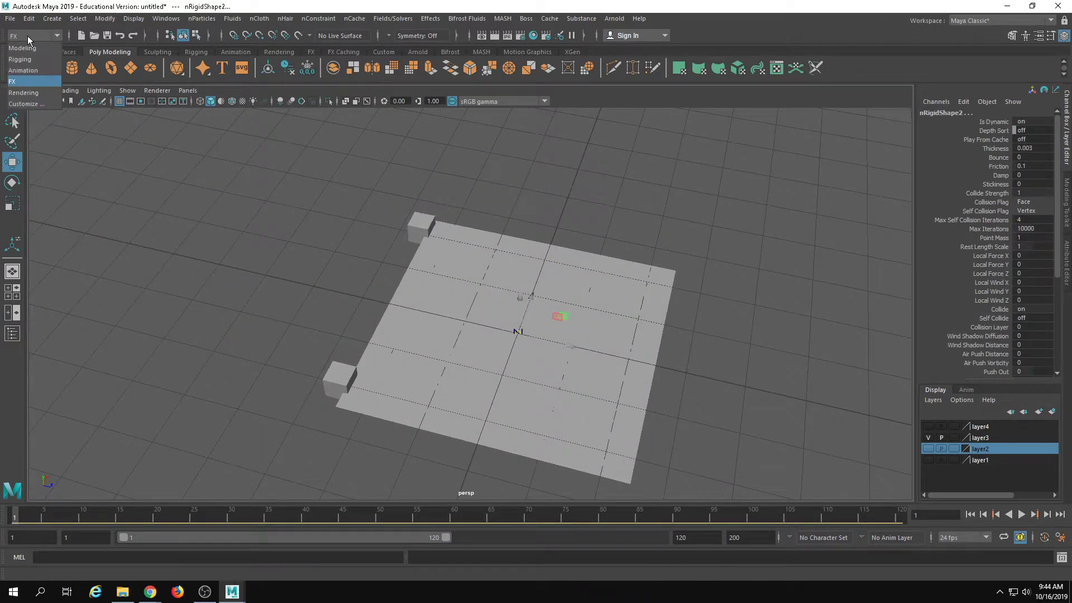
click(296, 2)
Attach the cloth's edge vertices next to the duplicated cube to that cube with a Point to Surface constraint
alt+middle_drag(442, 347, 402, 327)
click(359, 326)
alt+drag(359, 326, 480, 324)
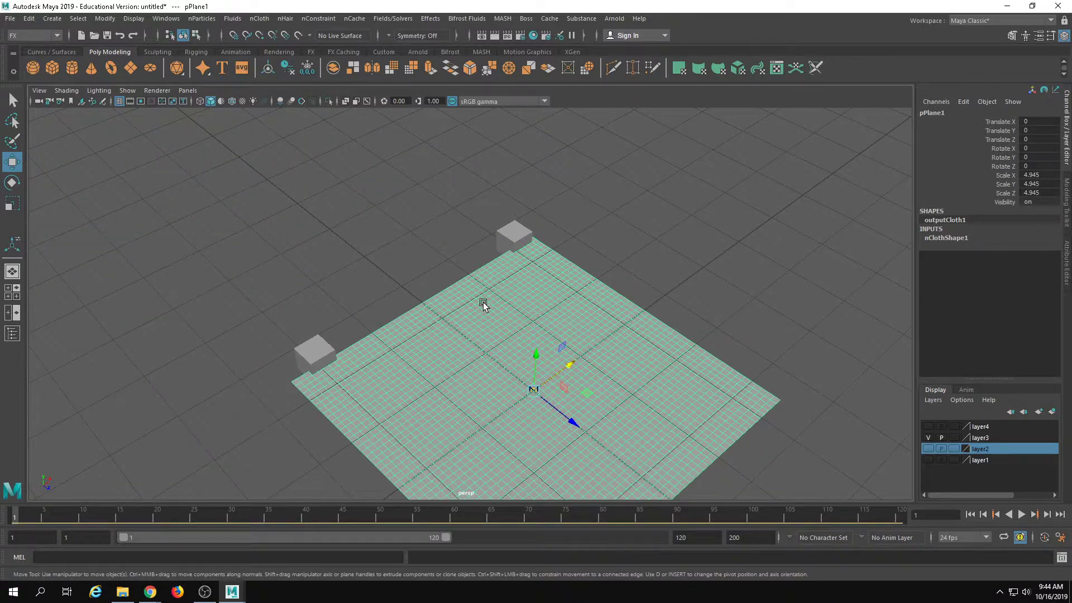
alt+drag(508, 322, 220, 340)
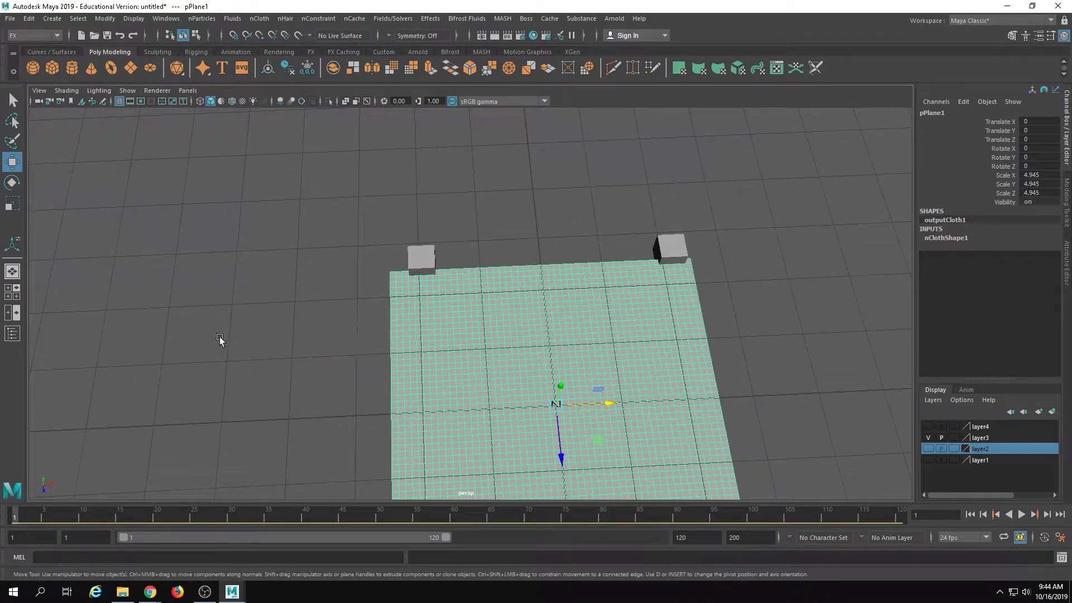
alt+right_drag(220, 340, 435, 360)
right_drag(441, 363, 423, 366)
alt+middle_drag(366, 275, 404, 270)
alt+right_drag(404, 271, 513, 310)
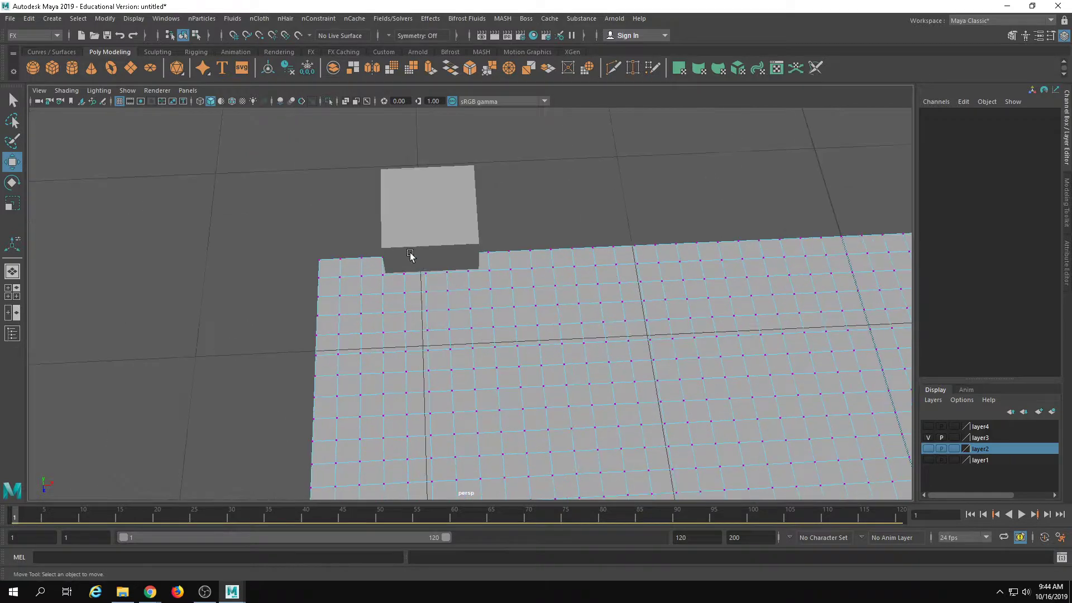
drag(377, 230, 486, 272)
click(436, 184)
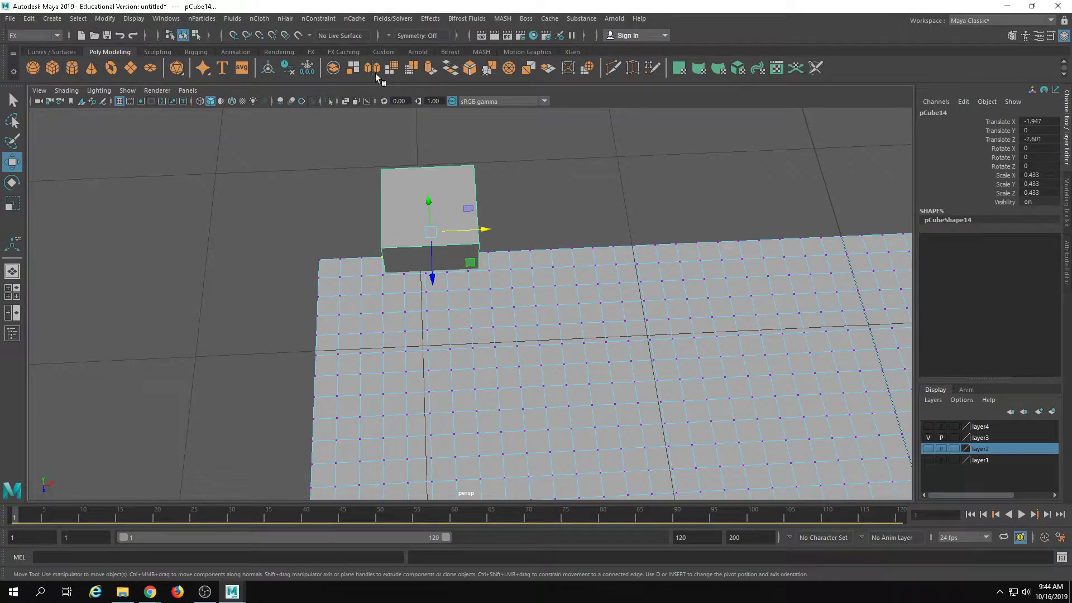
click(317, 18)
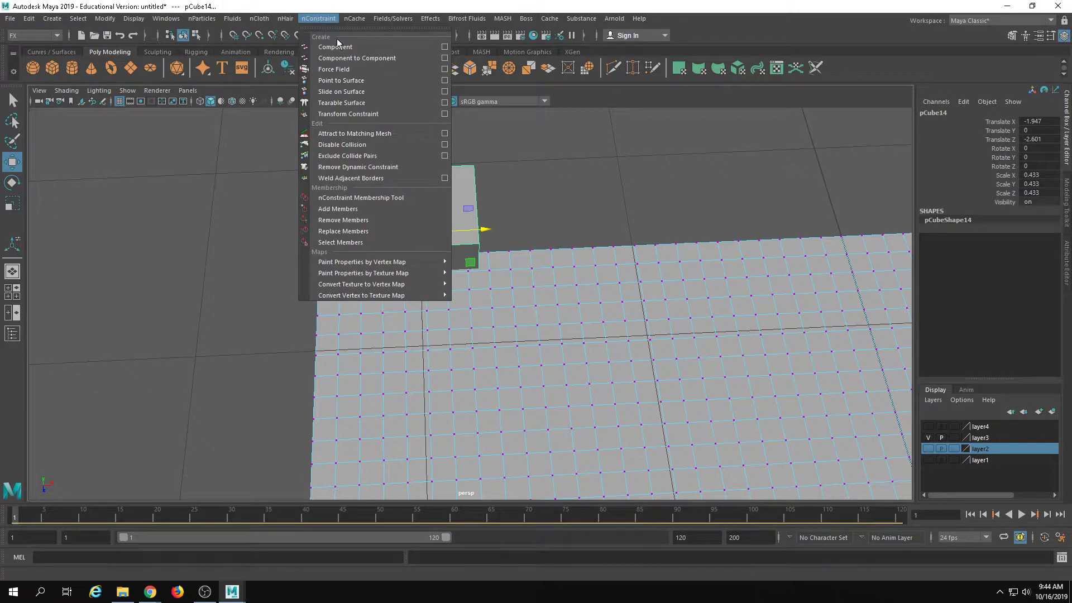
click(375, 81)
Attach the cloth's edge vertices at the original cube to that cube with a Point to Surface constraint
alt+middle_drag(473, 291, 79, 318)
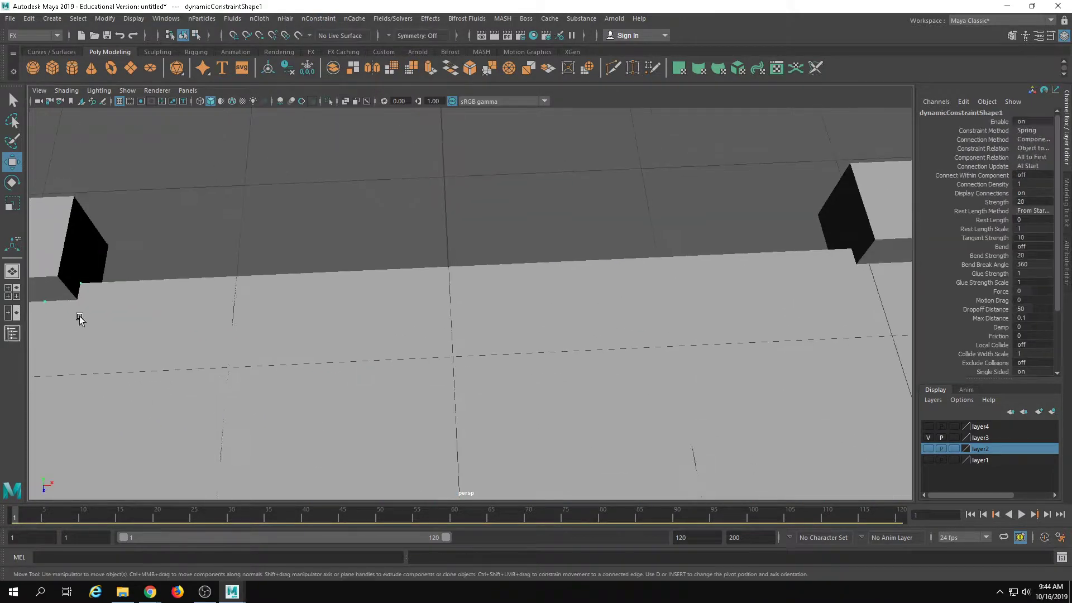
alt+drag(357, 285, 285, 314)
alt+middle_drag(284, 313, 33, 279)
click(353, 302)
key(F9)
drag(522, 220, 625, 253)
click(624, 249)
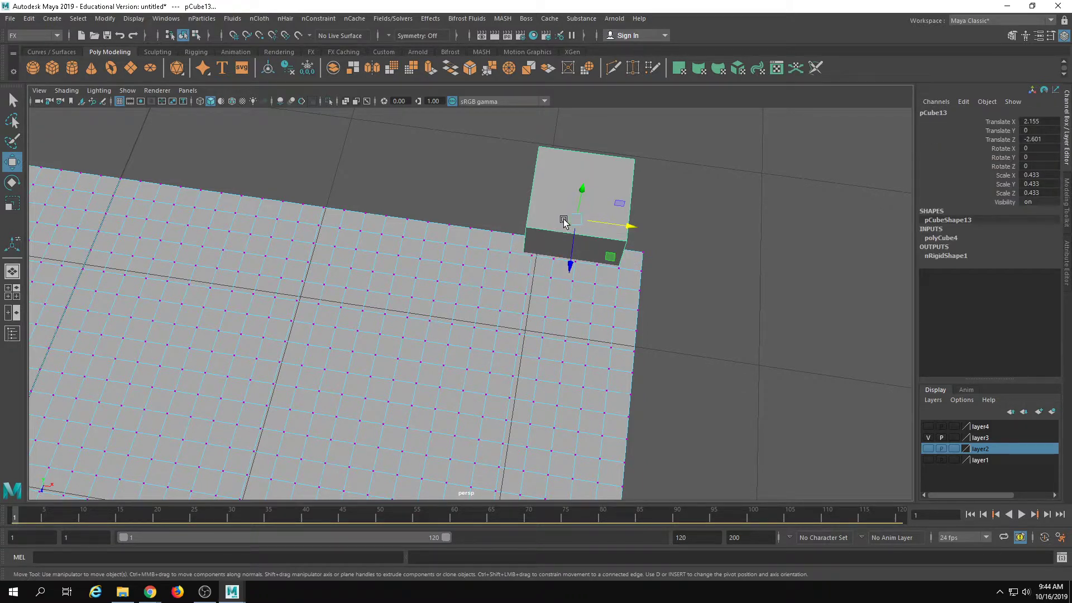
click(323, 21)
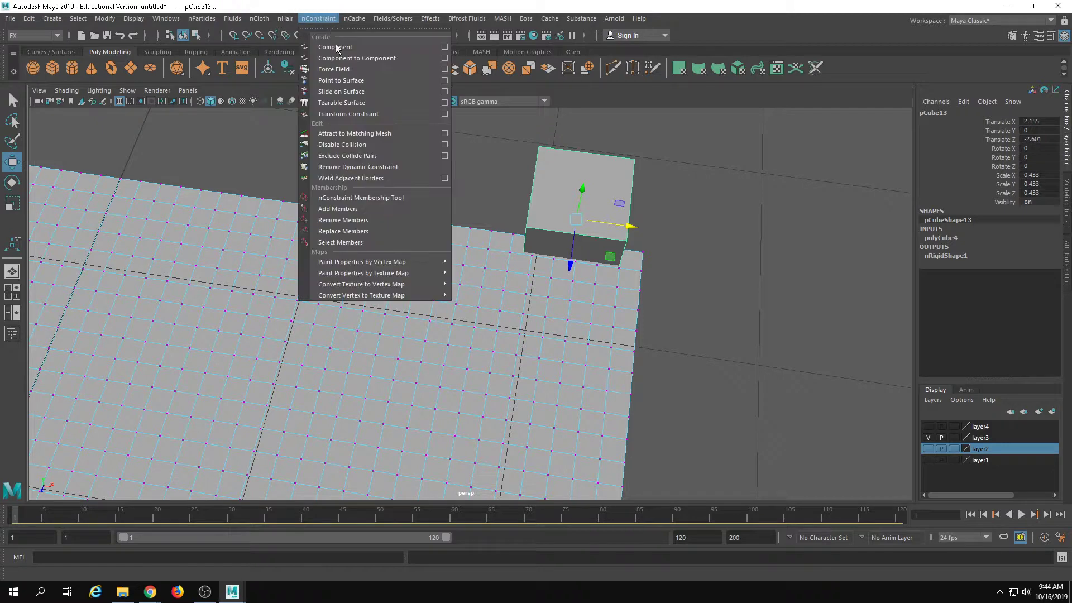
click(354, 92)
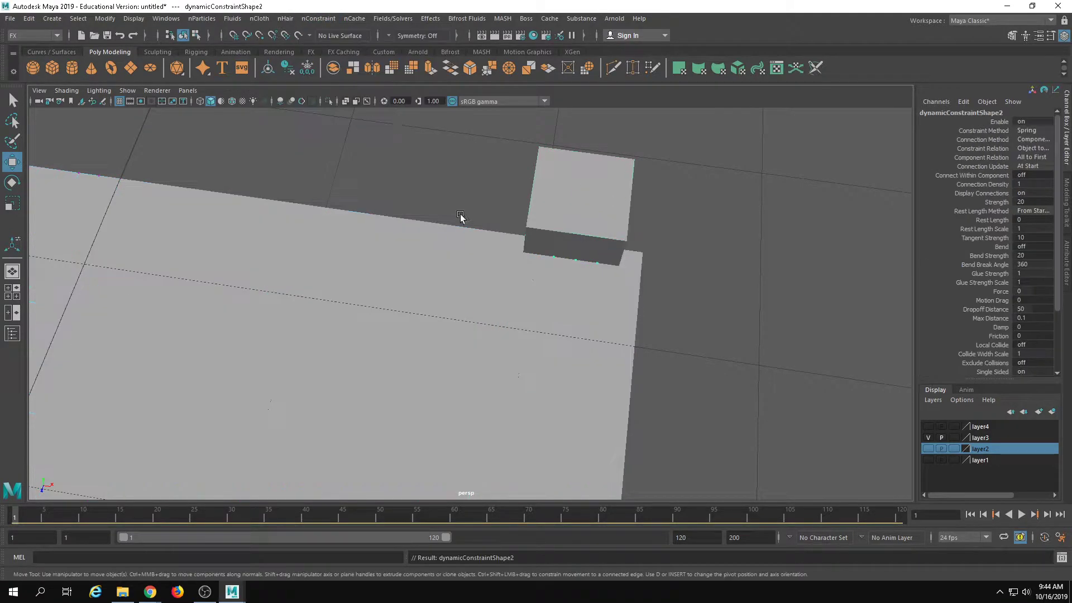
Select the cloth plane, play its simulation so it hangs from the two cubes, and stop at frame 37
alt+right_drag(460, 220, 208, 472)
alt+drag(304, 308, 441, 313)
alt+right_drag(441, 314, 412, 363)
alt+drag(411, 364, 562, 364)
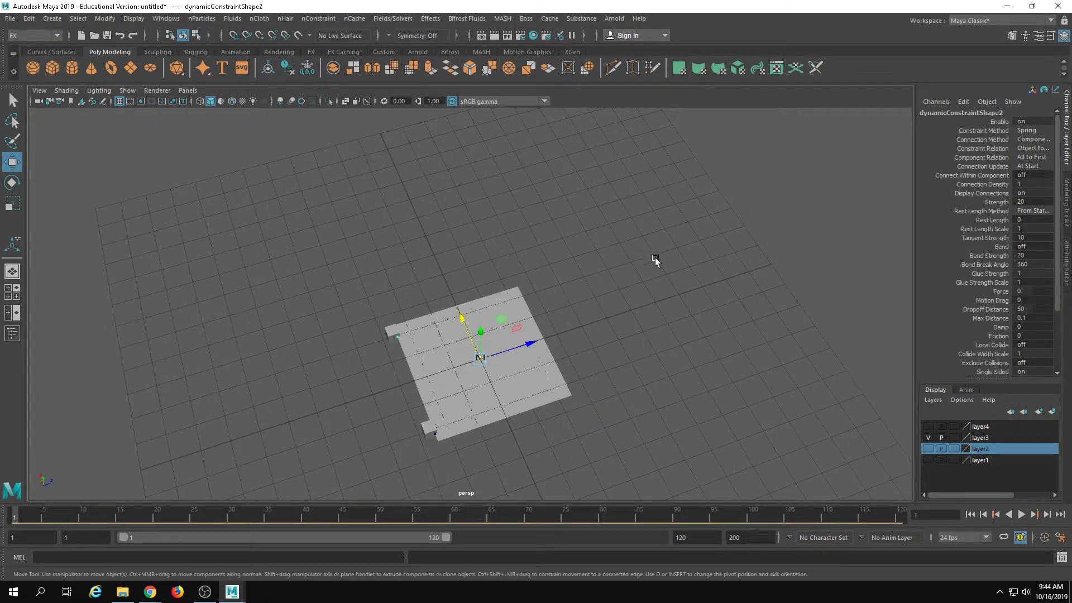
click(433, 280)
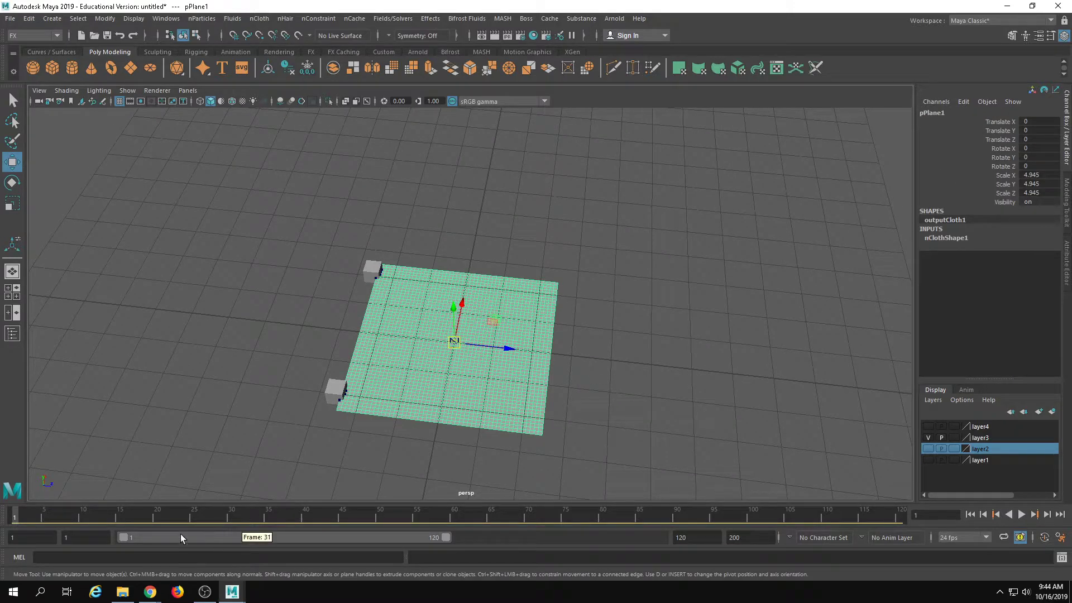
click(1021, 514)
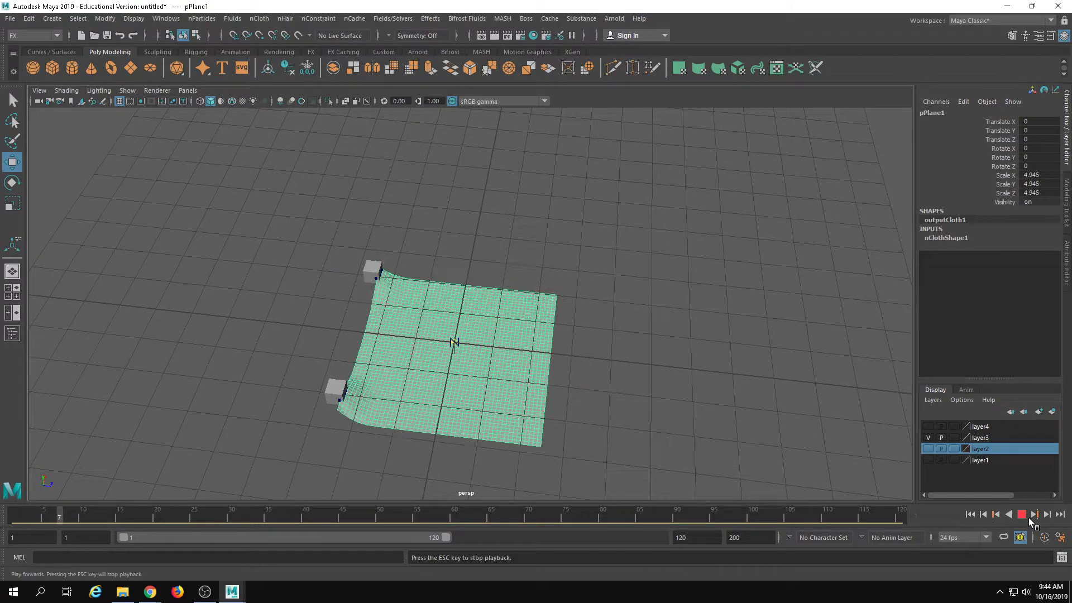
alt+drag(708, 433, 529, 328)
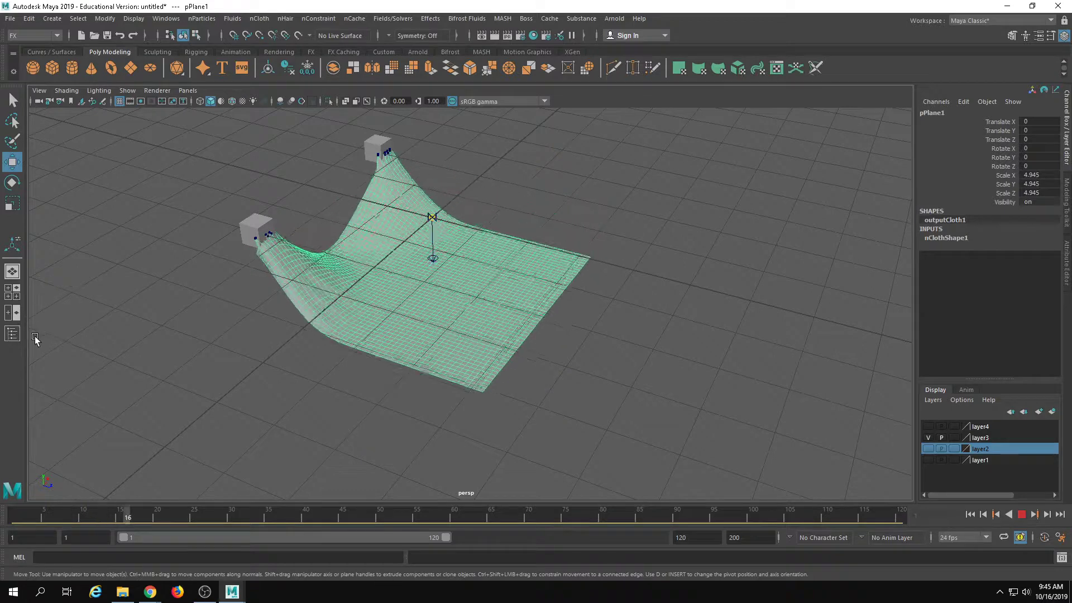
key(Escape)
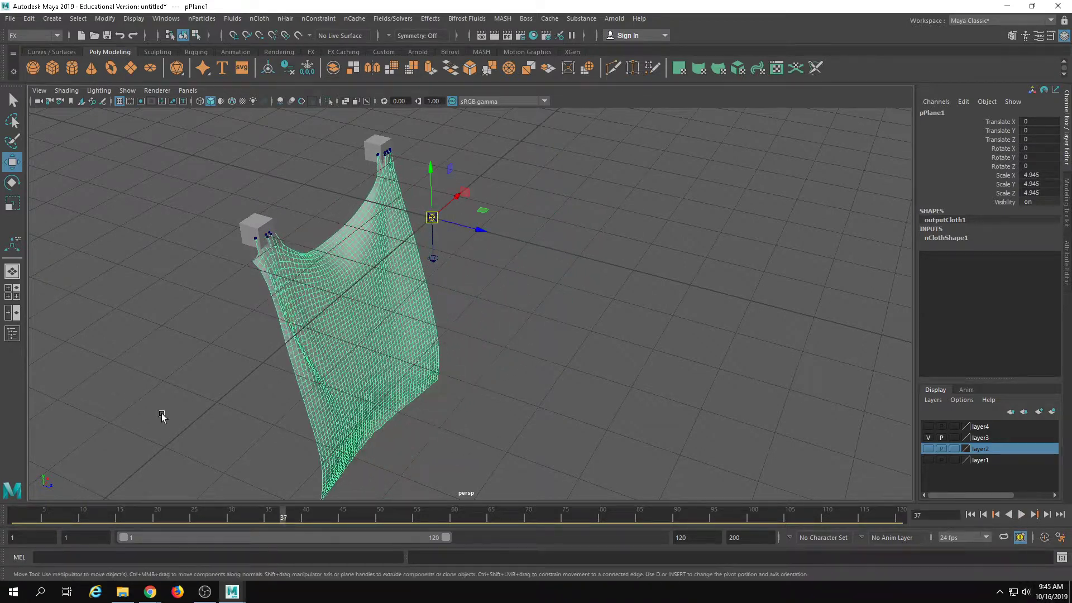
Show the Outliner and set the wind direction of the cloth's nucleus1 solver to 0, 0, 20
click(12, 333)
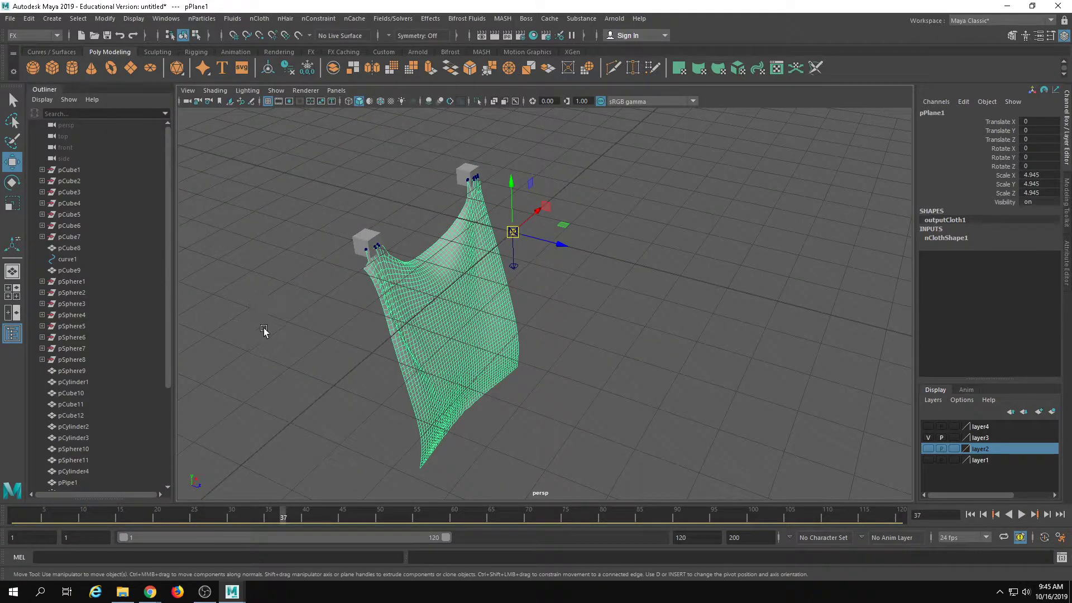
click(1038, 35)
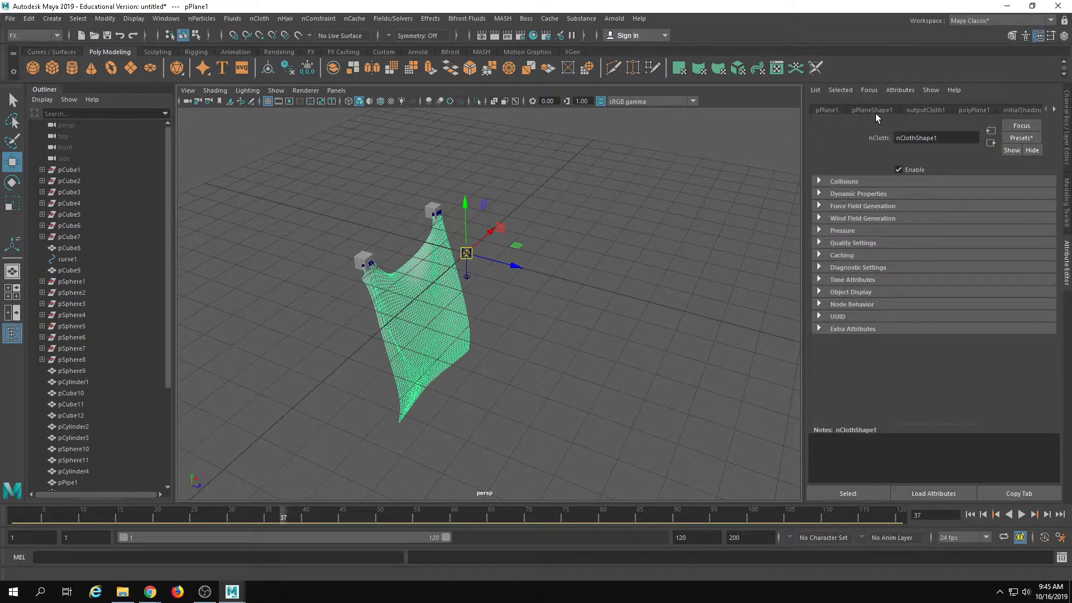
click(1055, 110)
click(1043, 110)
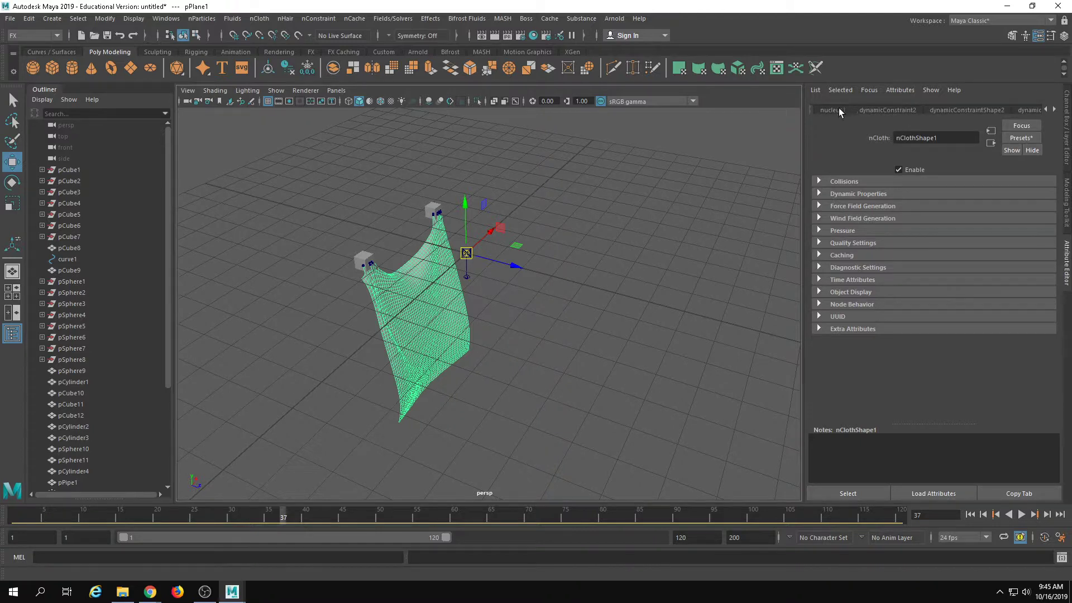
click(833, 110)
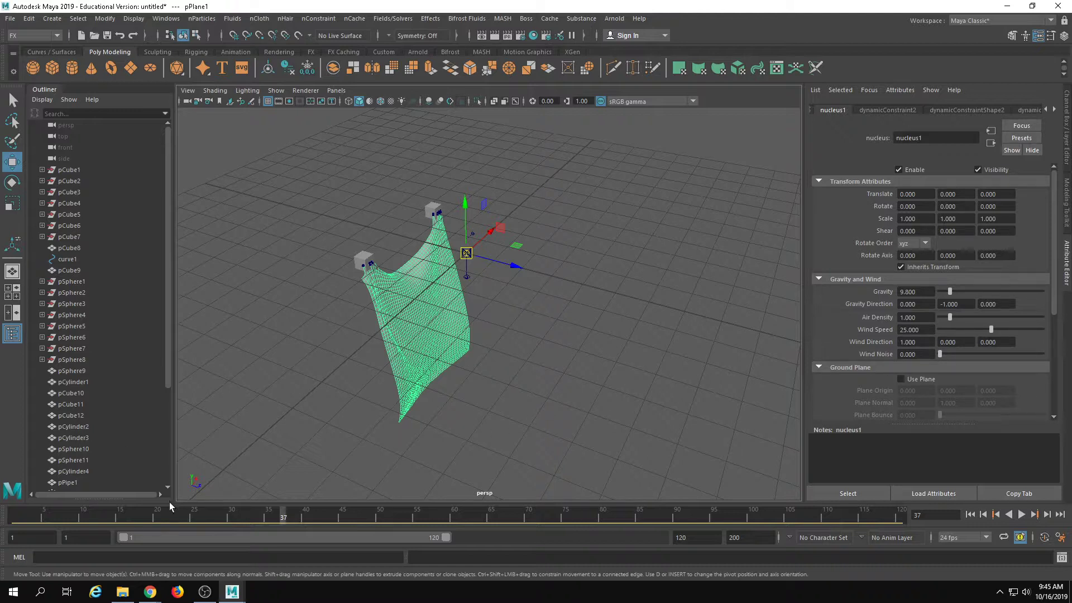
alt+drag(294, 420, 334, 416)
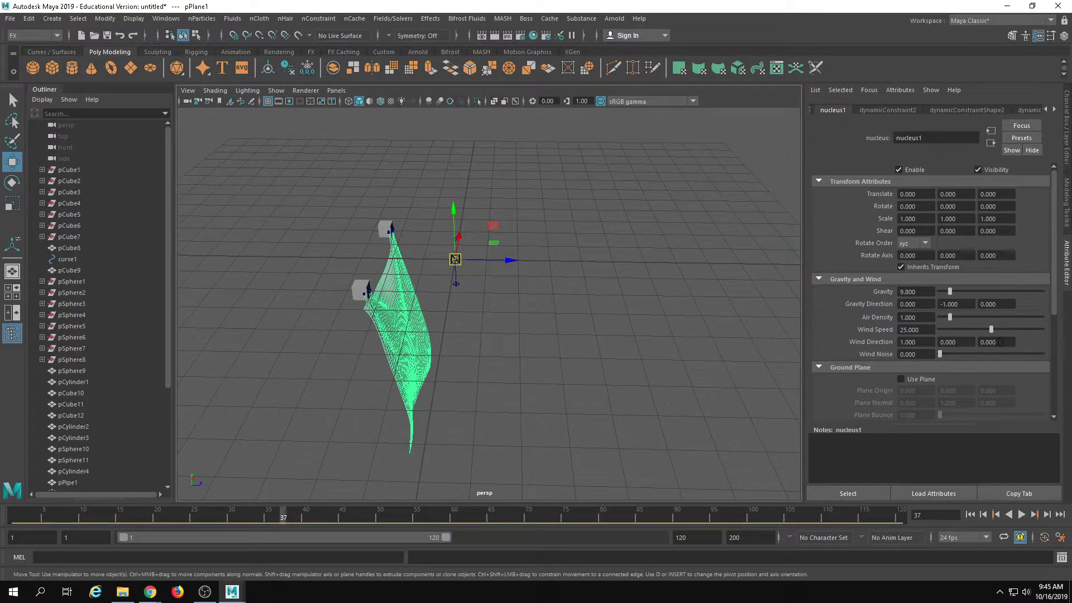
text(20)
key(Tab)
Play the cloth simulation from the first frame, stop it at frame 46, and examine the wind-blown shape from several angles
click(970, 514)
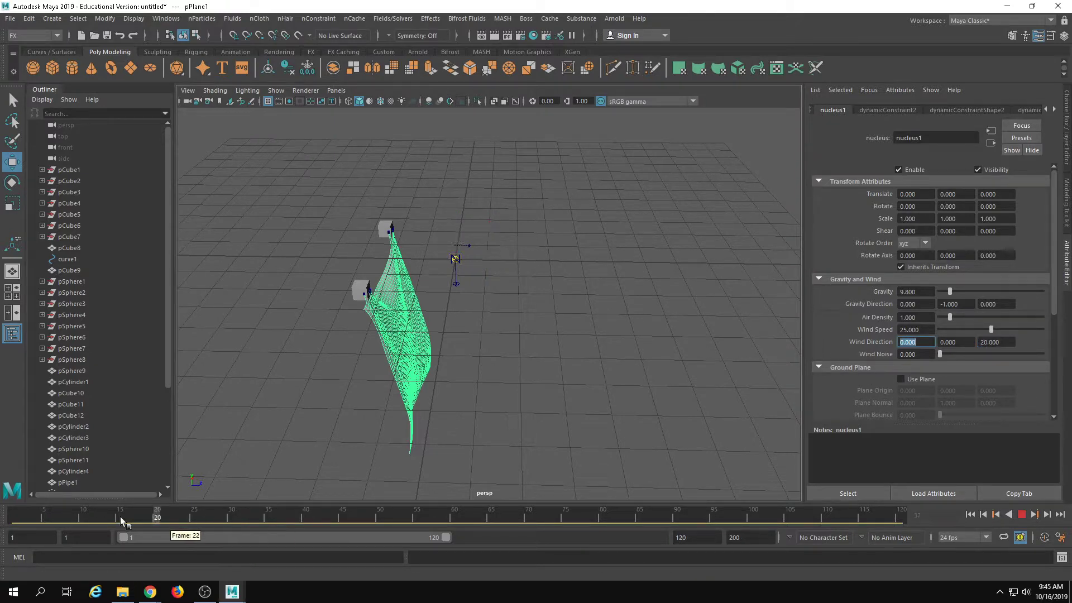
click(1021, 514)
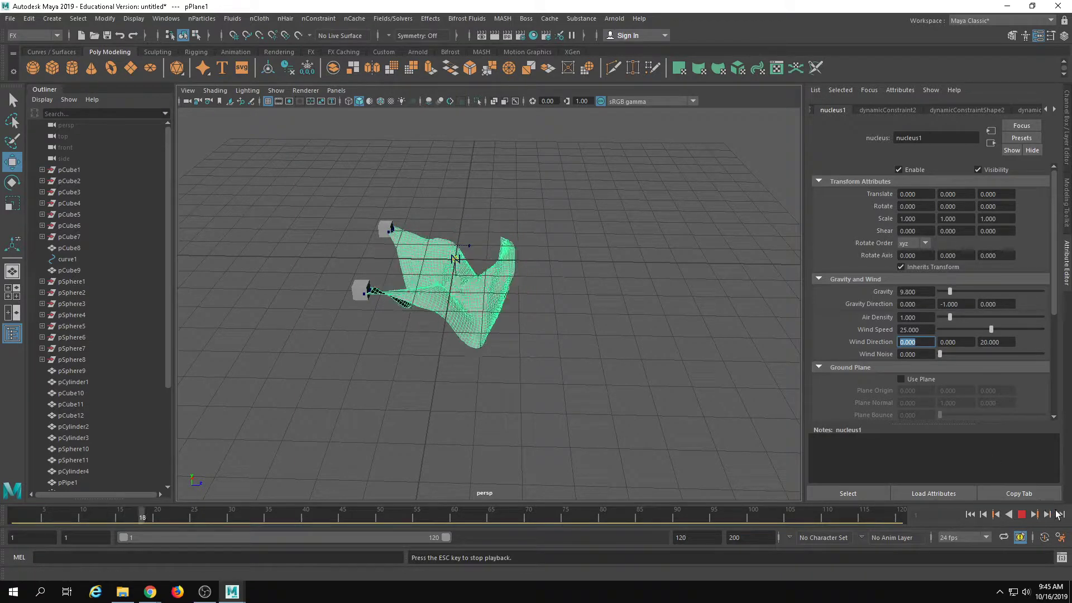
click(1021, 517)
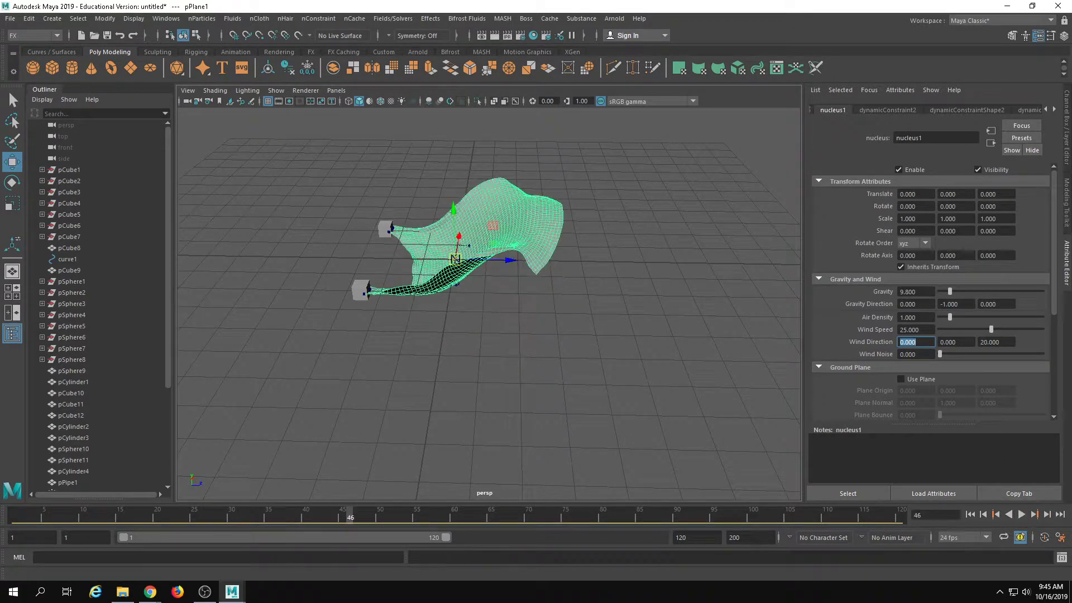
alt+drag(600, 295, 597, 329)
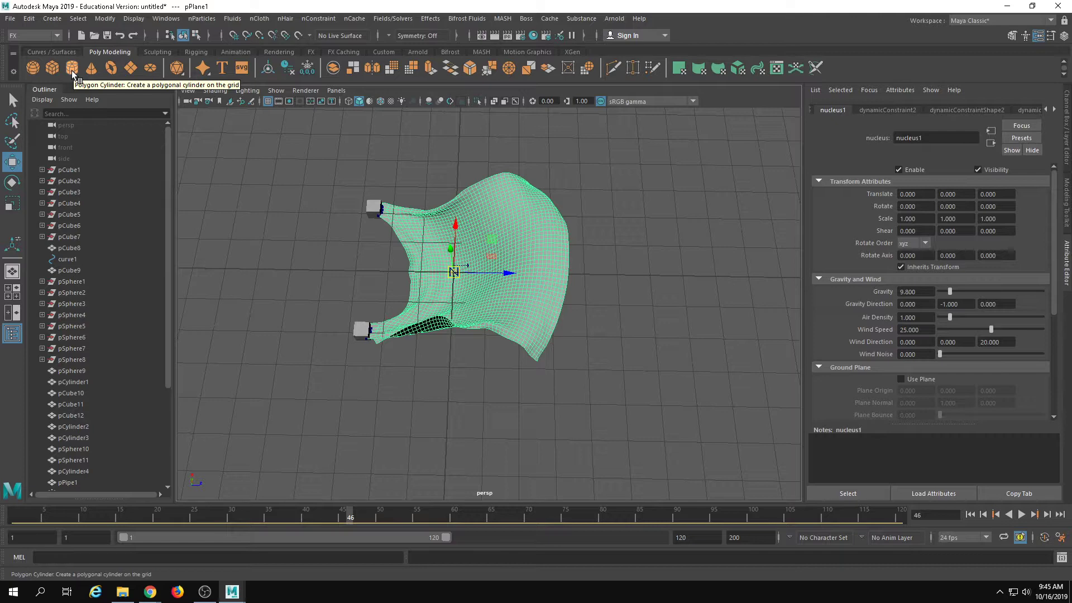
alt+drag(263, 205, 289, 193)
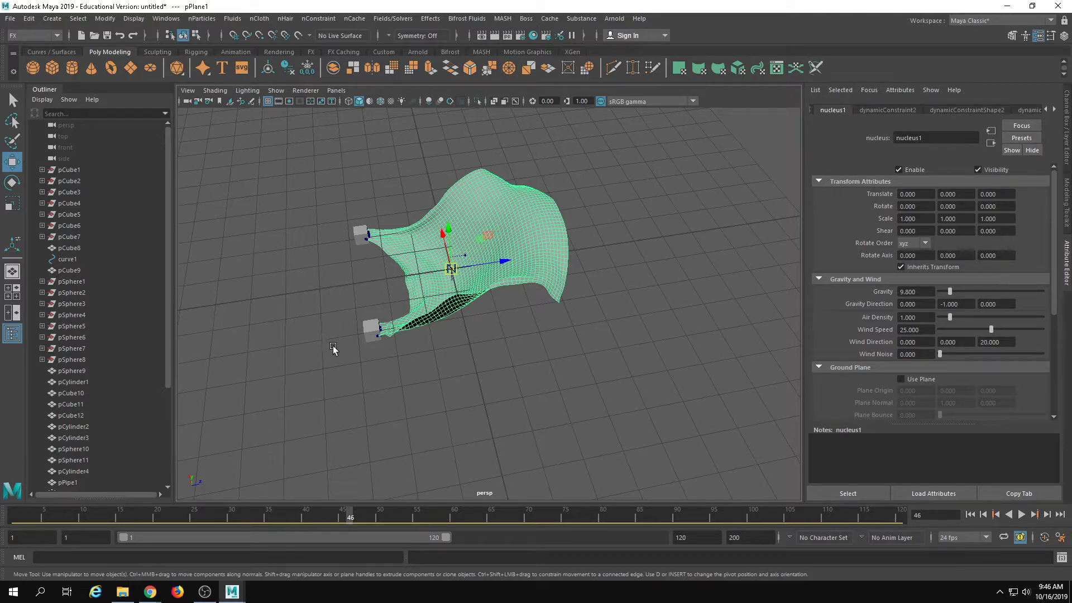
alt+drag(334, 286, 328, 260)
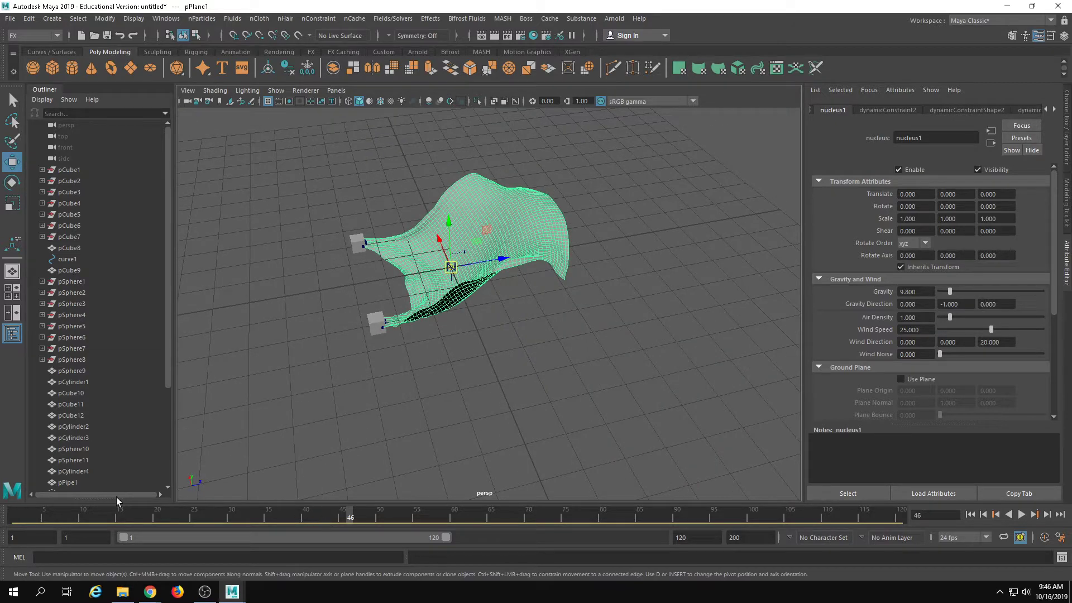
Return to frame 1, replay the wind-blown cloth simulation, and stop it at frame 16
click(50, 522)
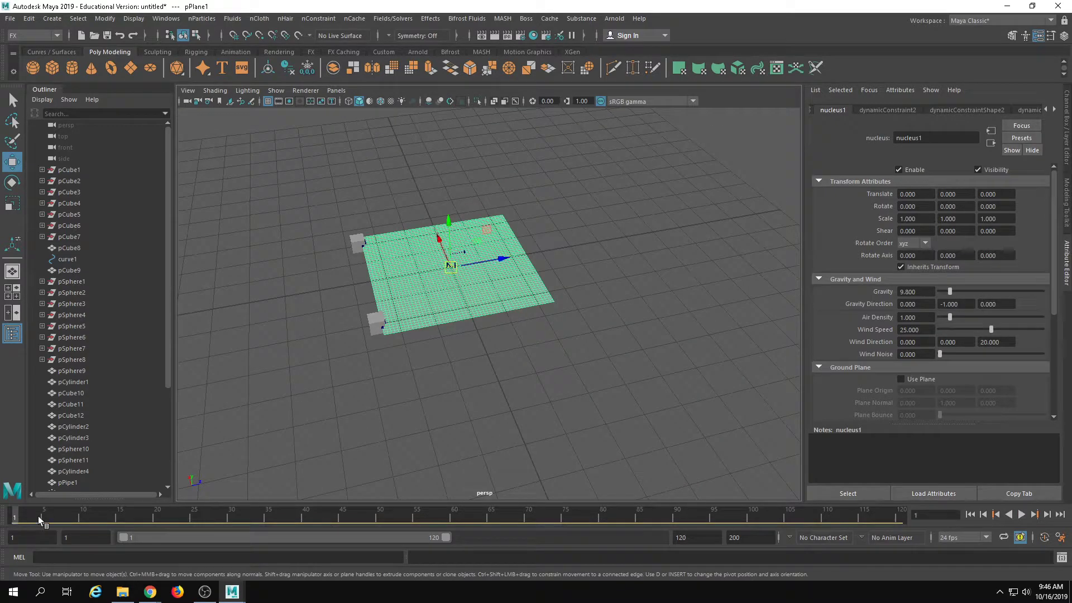
click(1021, 514)
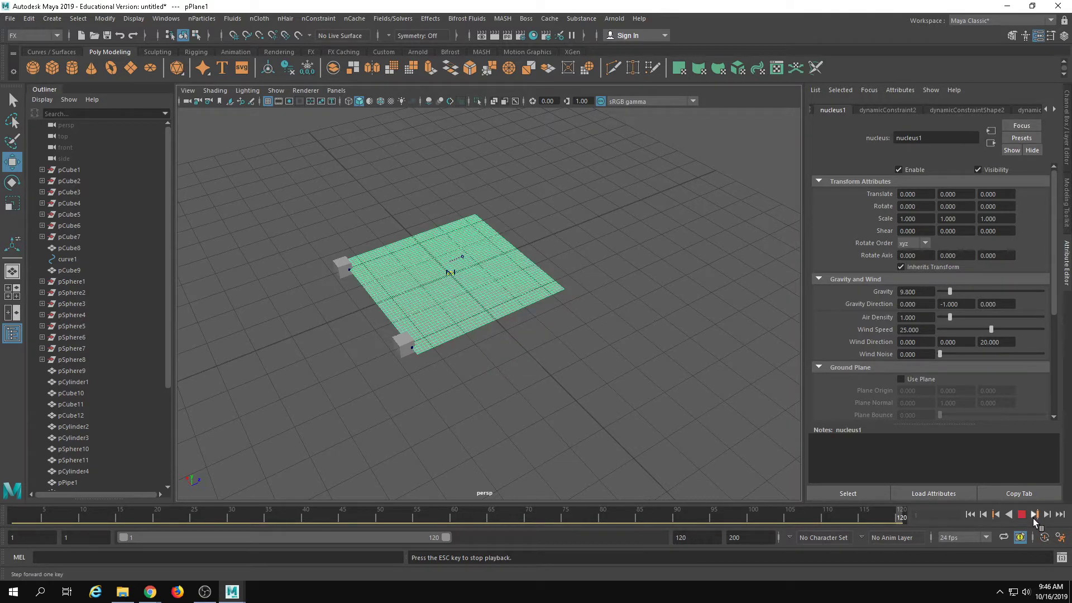
click(1023, 516)
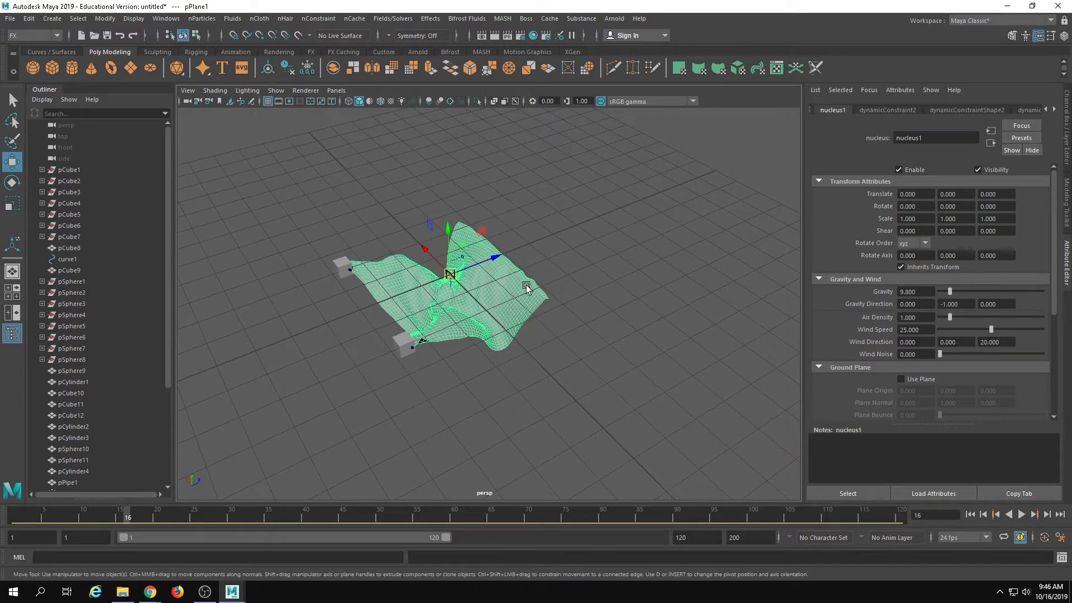